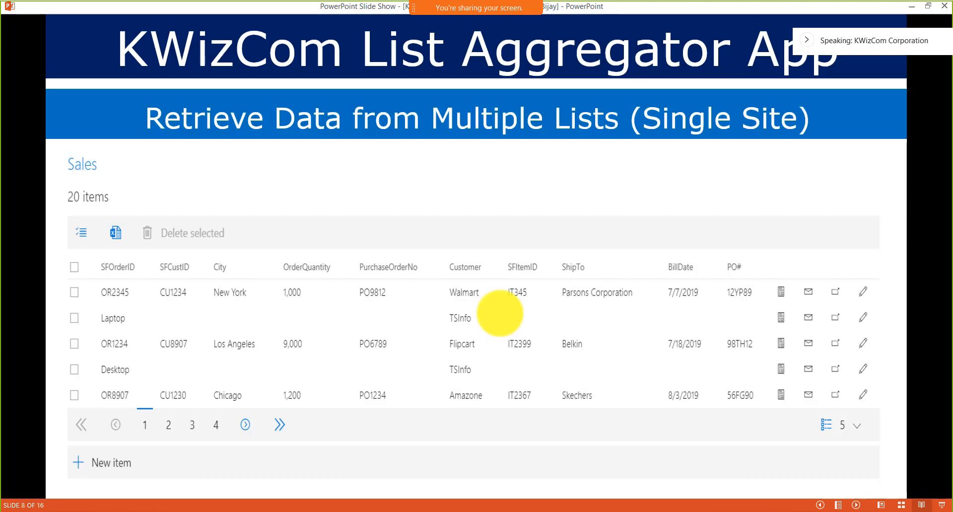
Step: Advance the slide show to the next slide, and switch to the browser's KWizCom List Aggregator App Demo page
click(233, 302)
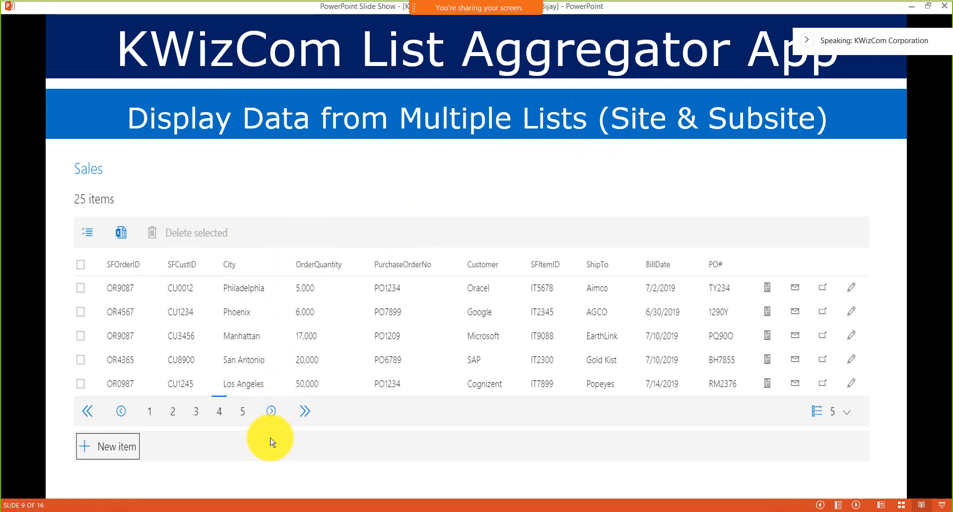
click(235, 511)
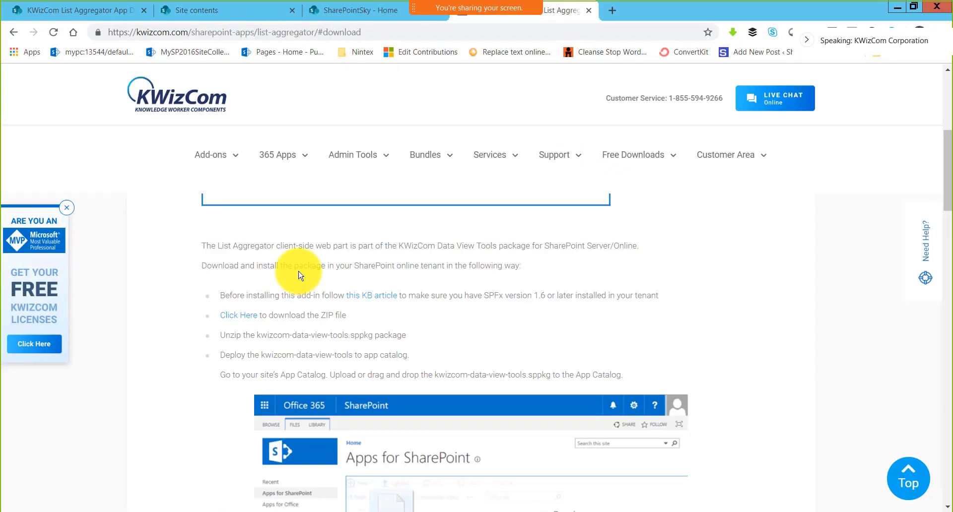
click(60, 15)
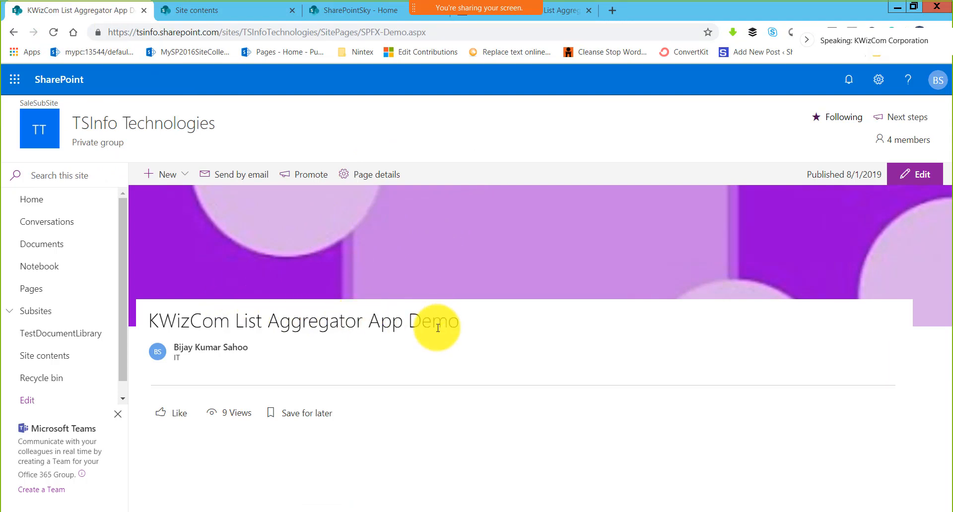
Step: Review the lists, libraries and apps in the TSInfo Technologies site contents, and return to the demo page
click(225, 14)
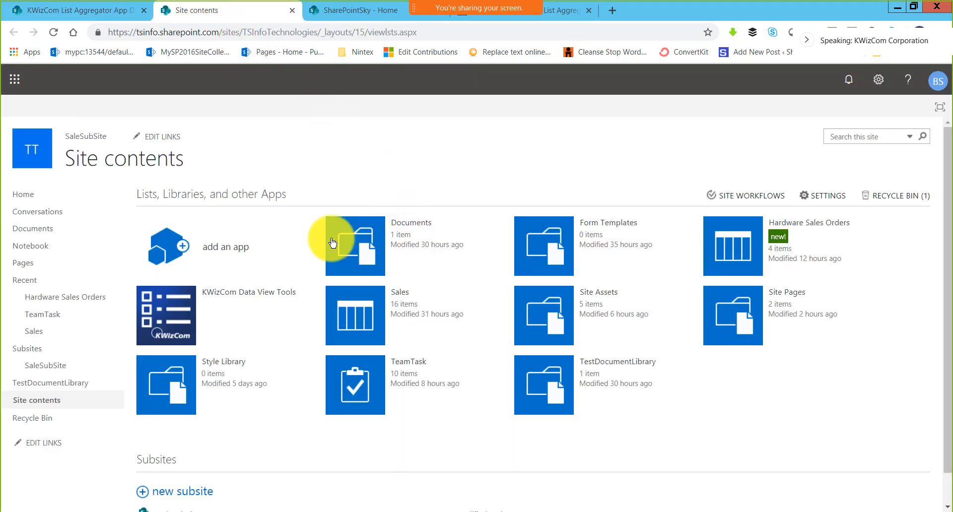
drag(242, 33, 309, 33)
click(456, 266)
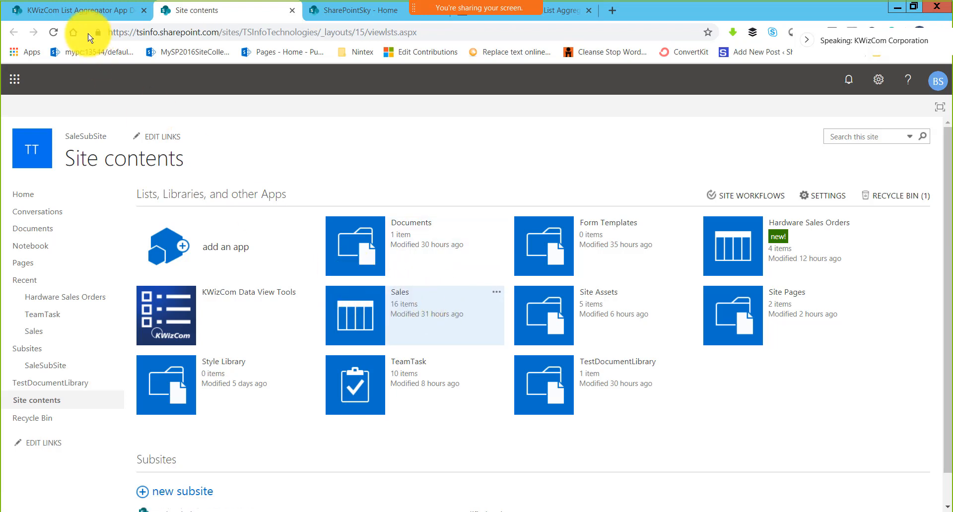
click(78, 11)
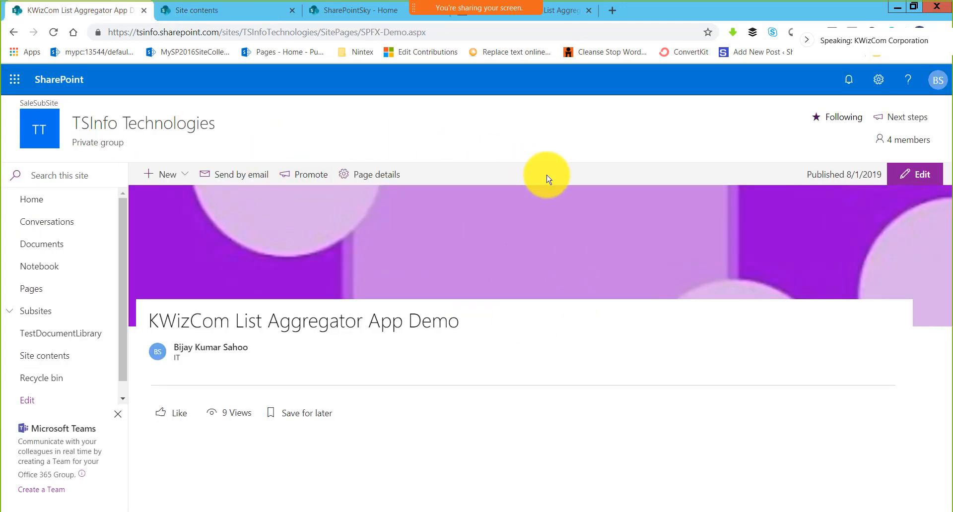
click(880, 85)
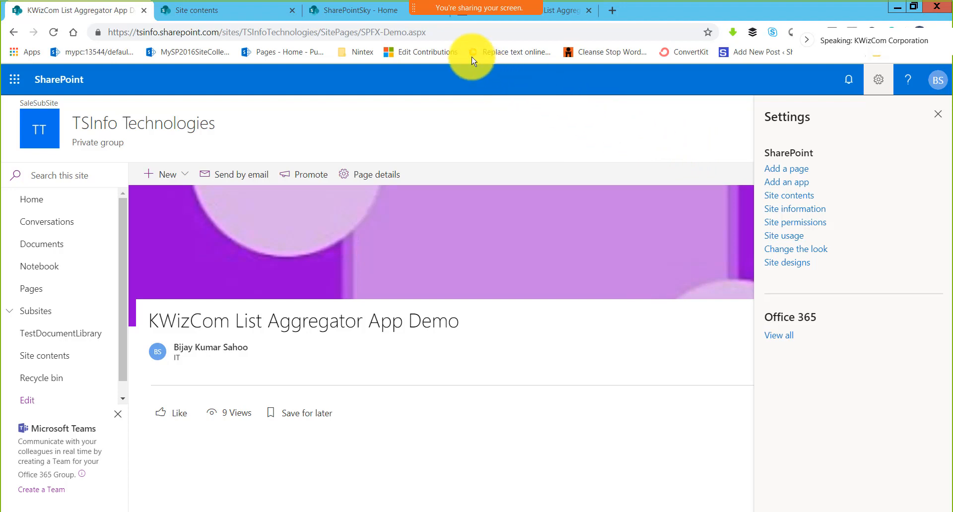
click(878, 80)
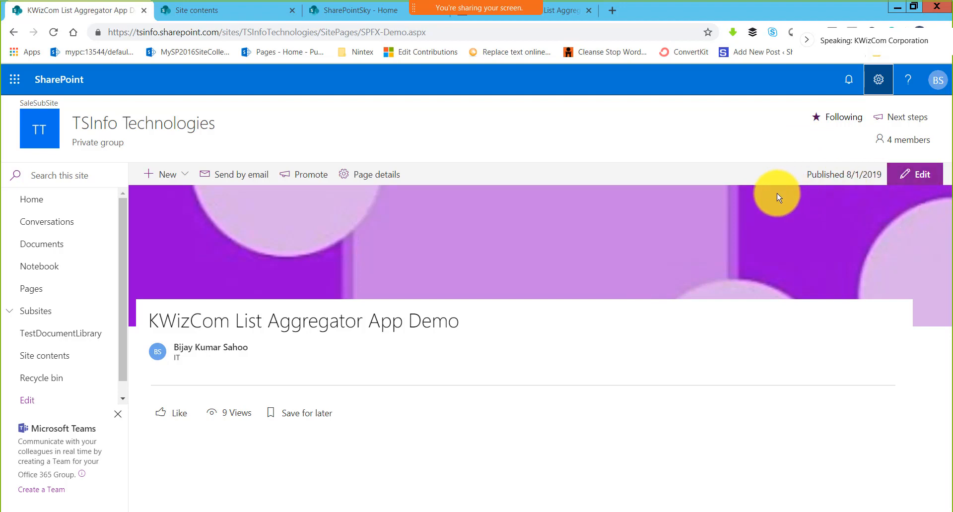
Step: Put the demo page into edit mode and add a List aggregator web part to the empty section below the title
click(924, 179)
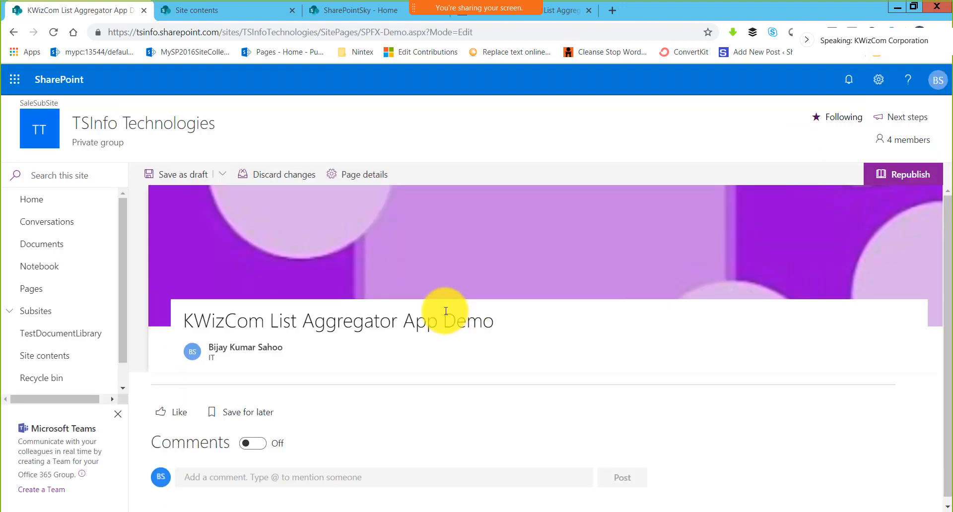
click(629, 368)
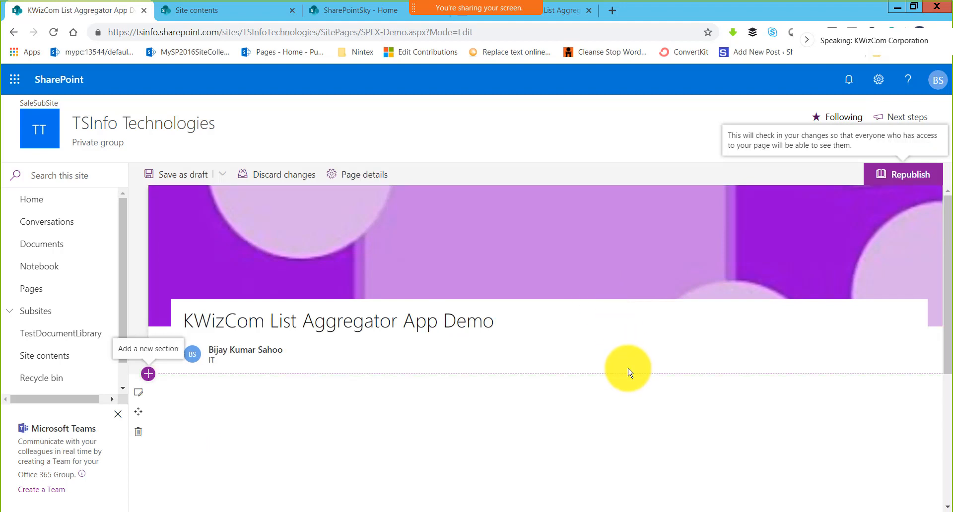
scroll(596, 357, down, 3)
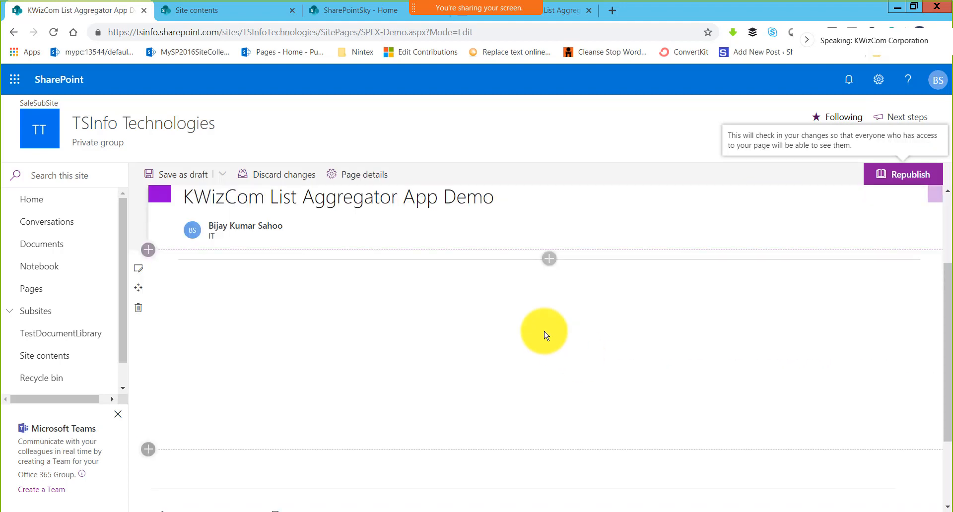
click(549, 263)
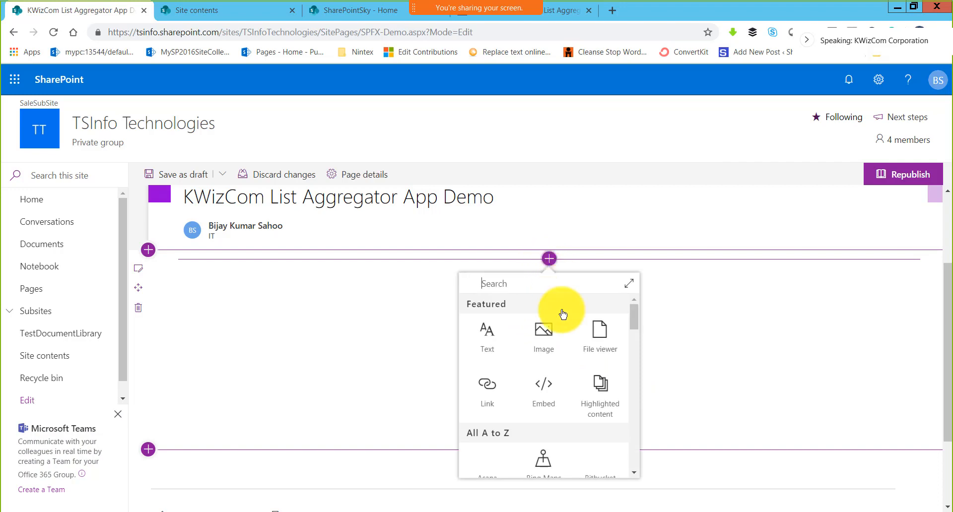
scroll(584, 394, down, 7)
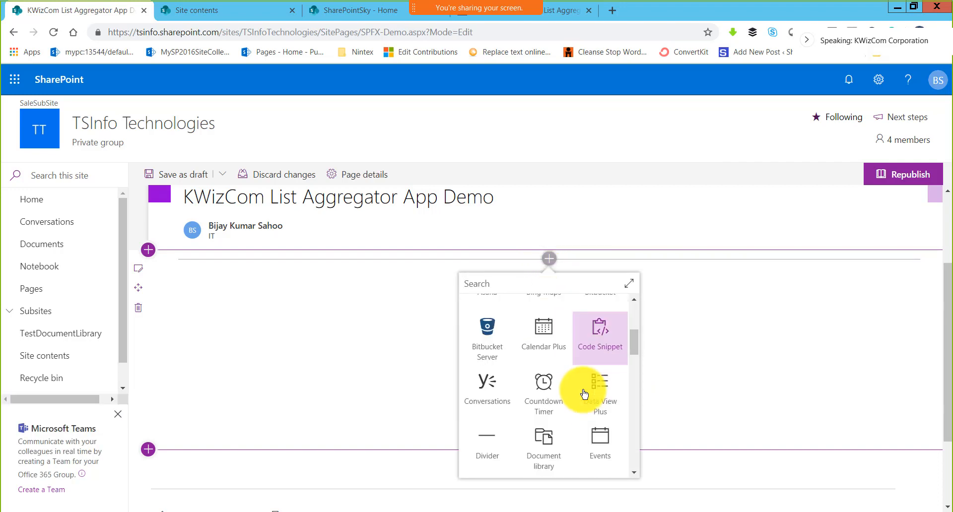
scroll(584, 395, down, 3)
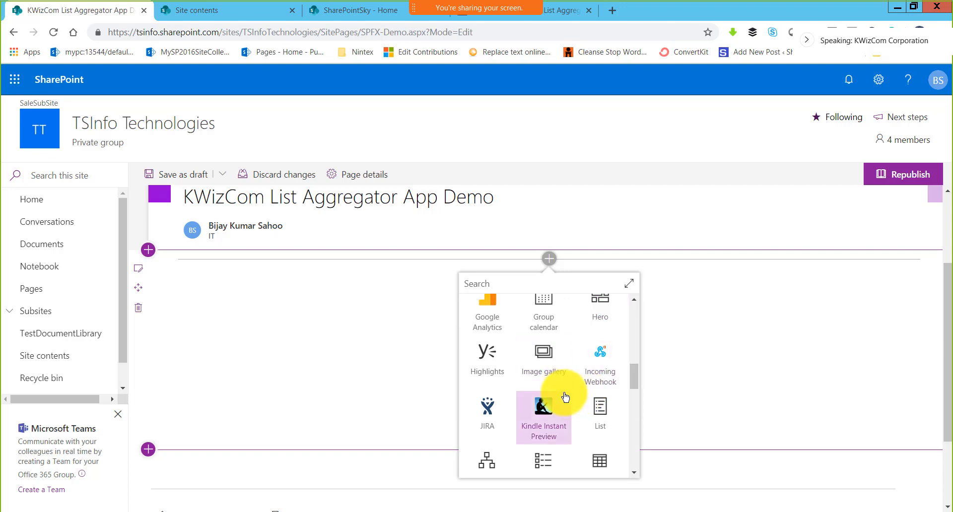
scroll(566, 393, down, 1)
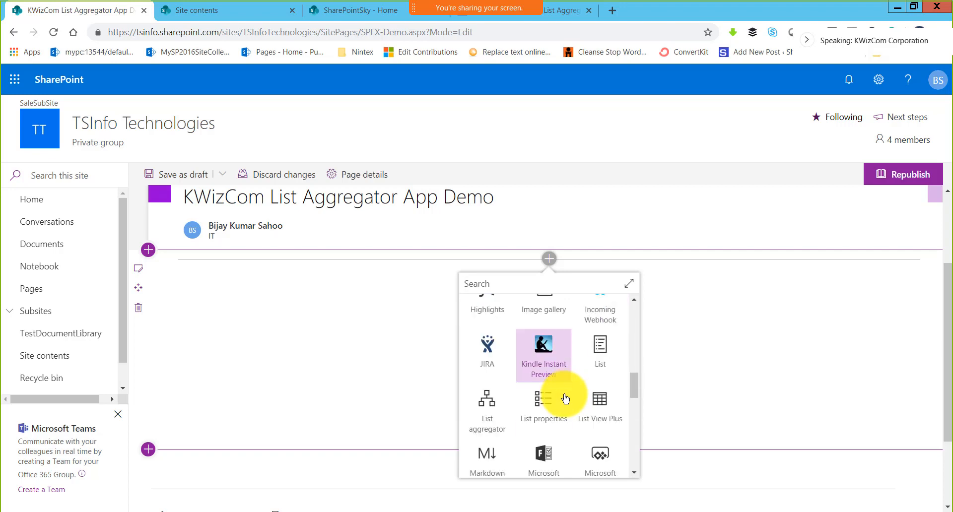
click(489, 423)
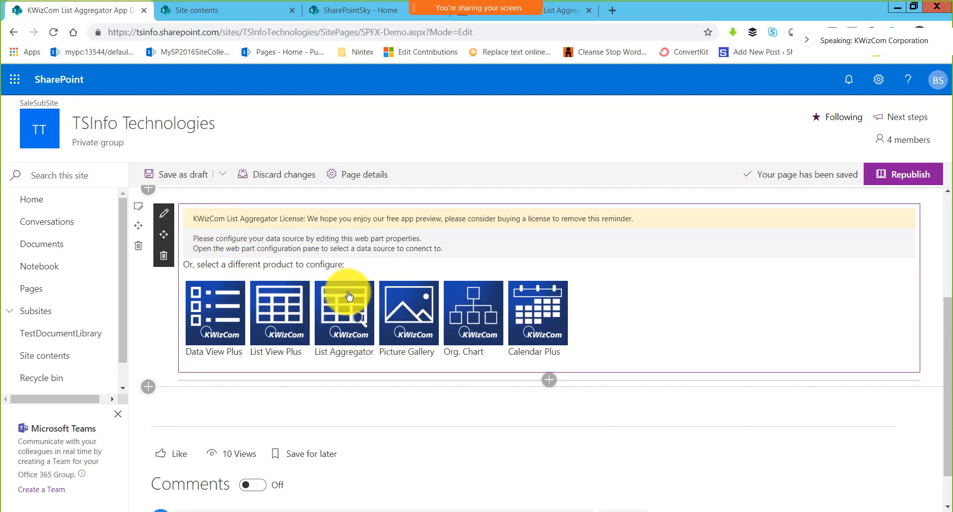
Step: Edit the List Aggregator web part's properties and set its data source type to SharePoint List Aggregator
click(165, 220)
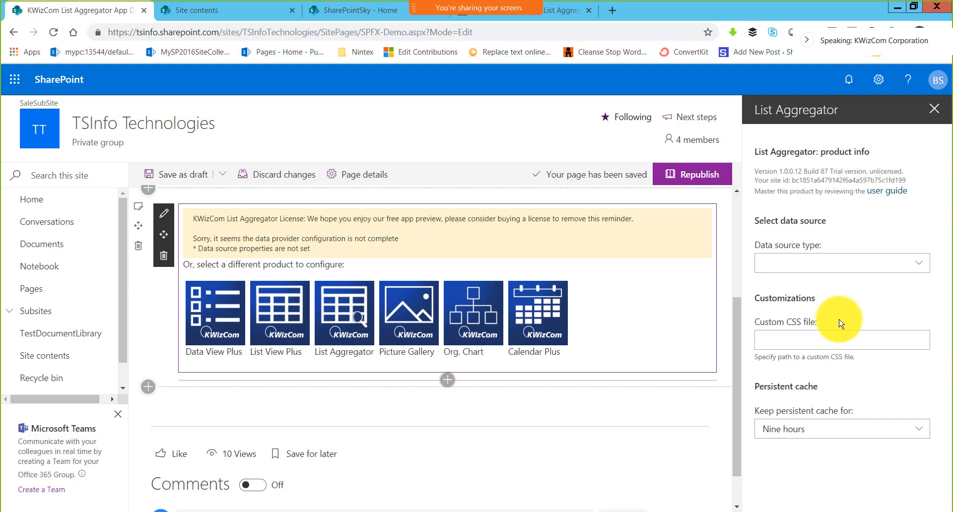
click(800, 268)
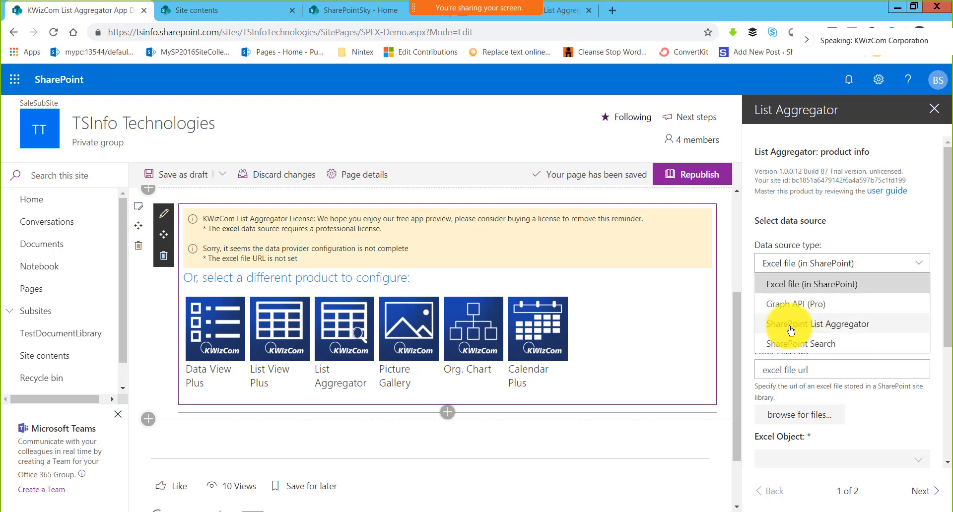
click(791, 330)
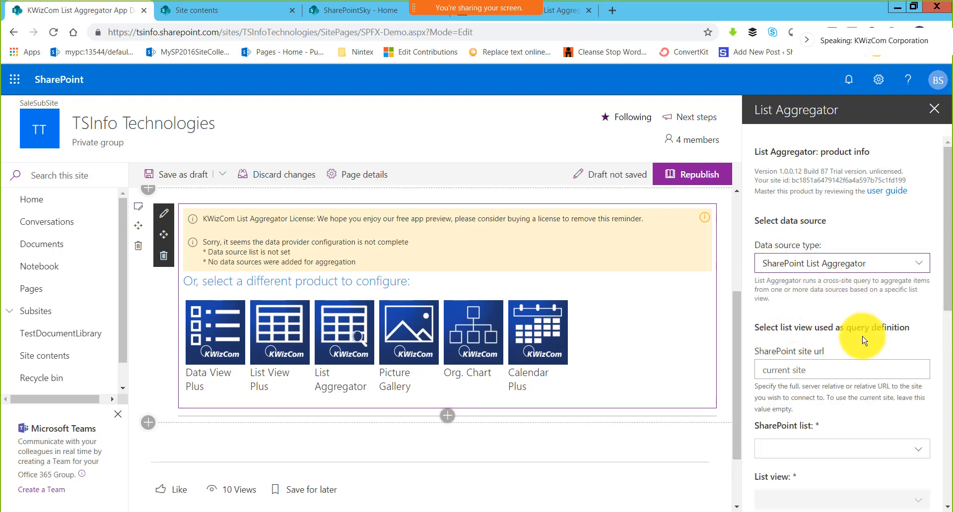
Step: Choose the current site's Sales list with its Default view as the web part's query definition
scroll(863, 337, down, 3)
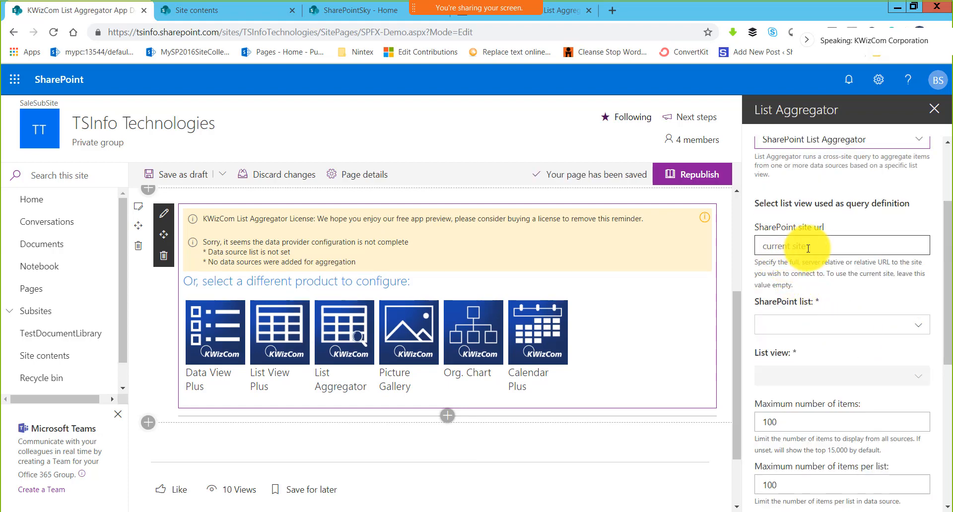
click(871, 325)
scroll(792, 402, down, 1)
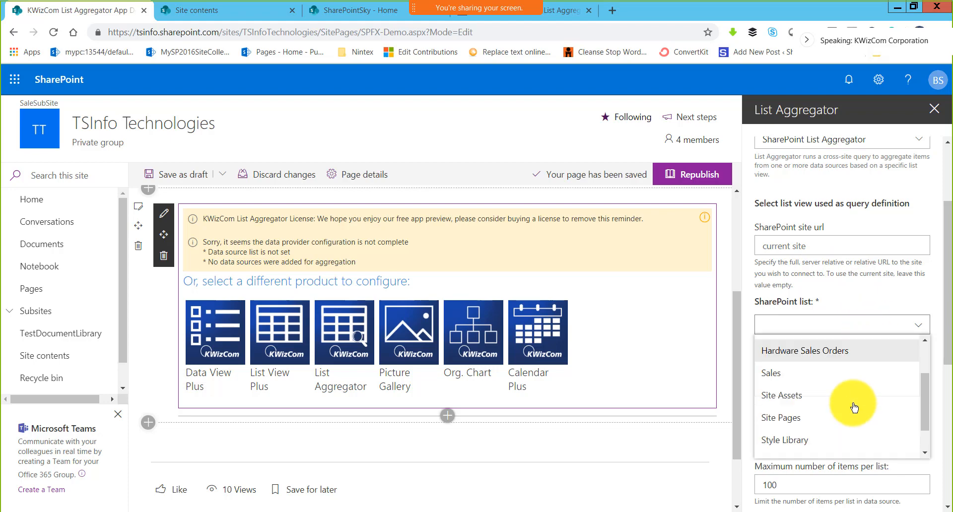
click(795, 375)
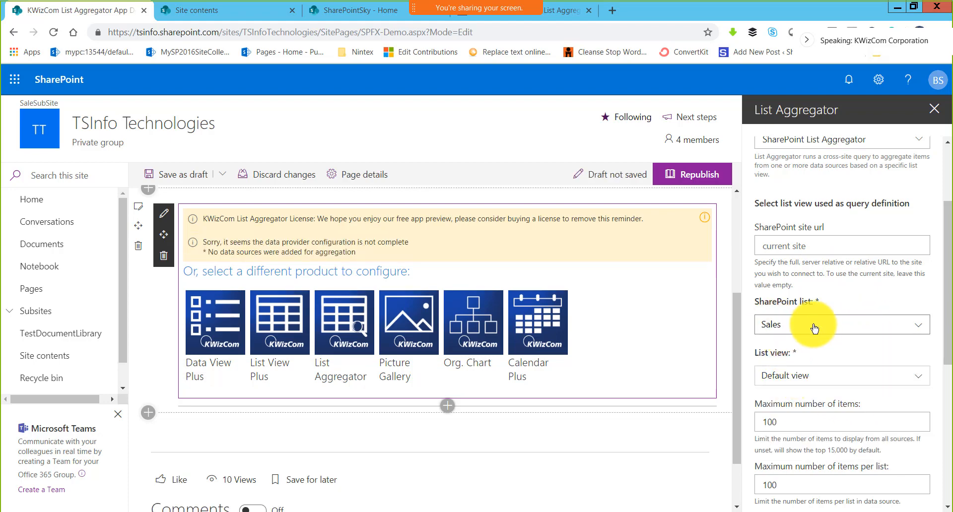
scroll(818, 337, down, 1)
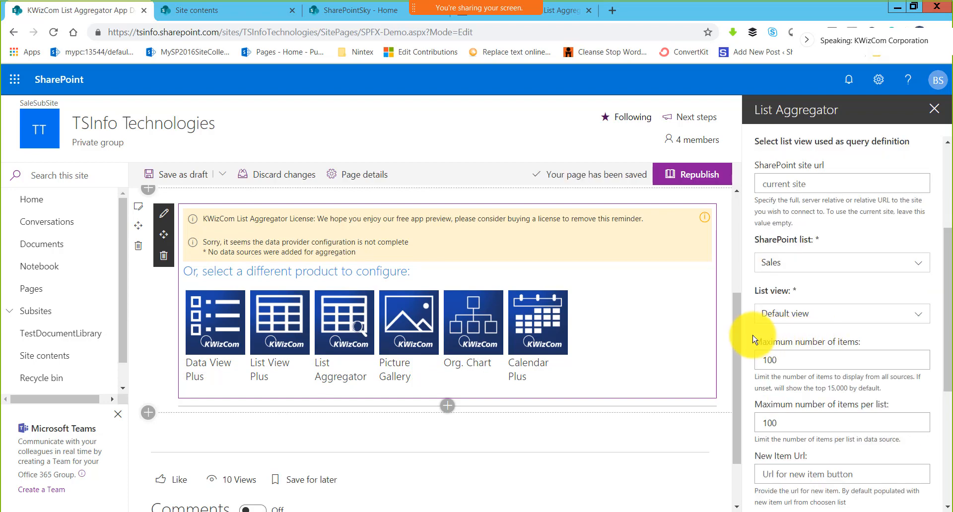
click(782, 319)
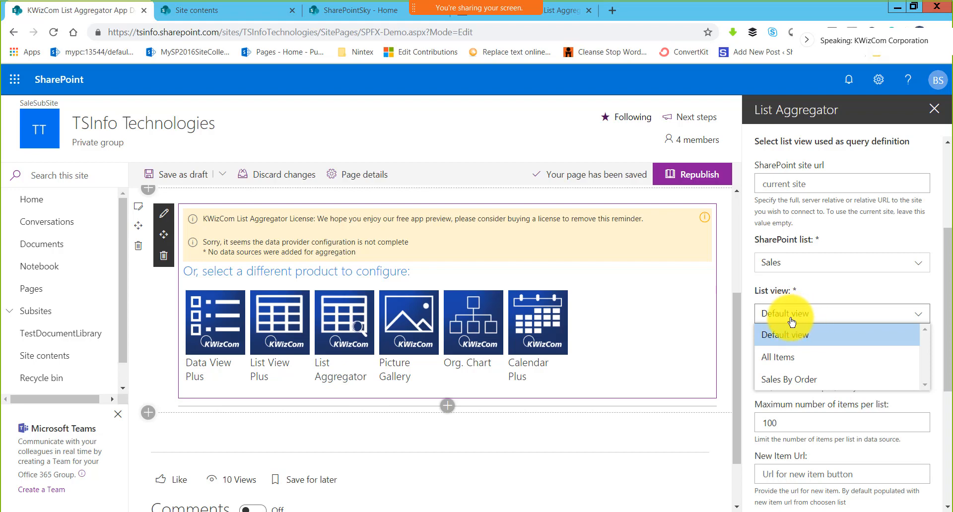
click(788, 340)
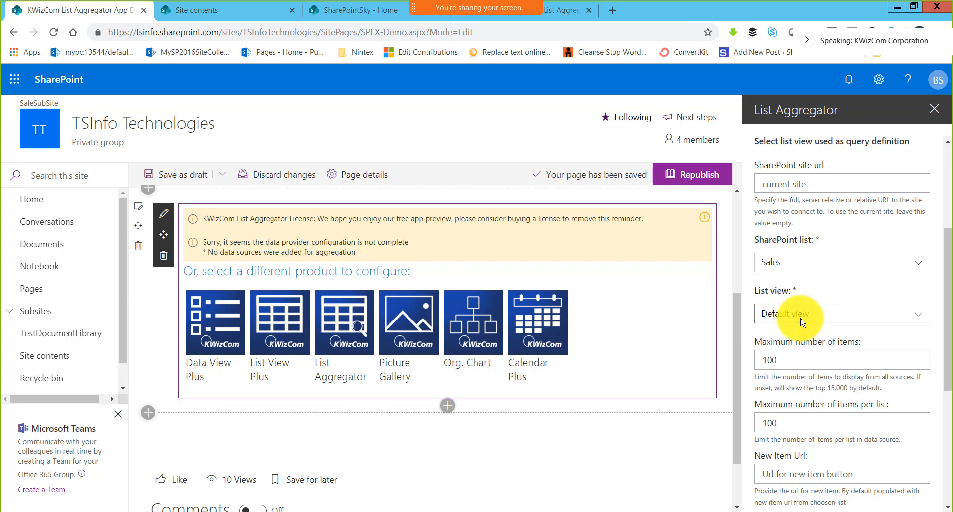
click(795, 322)
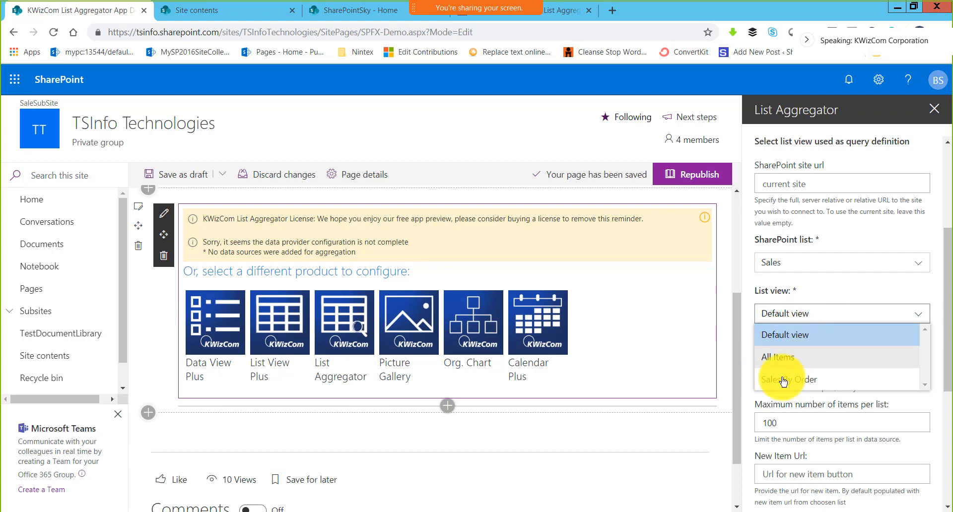
click(797, 335)
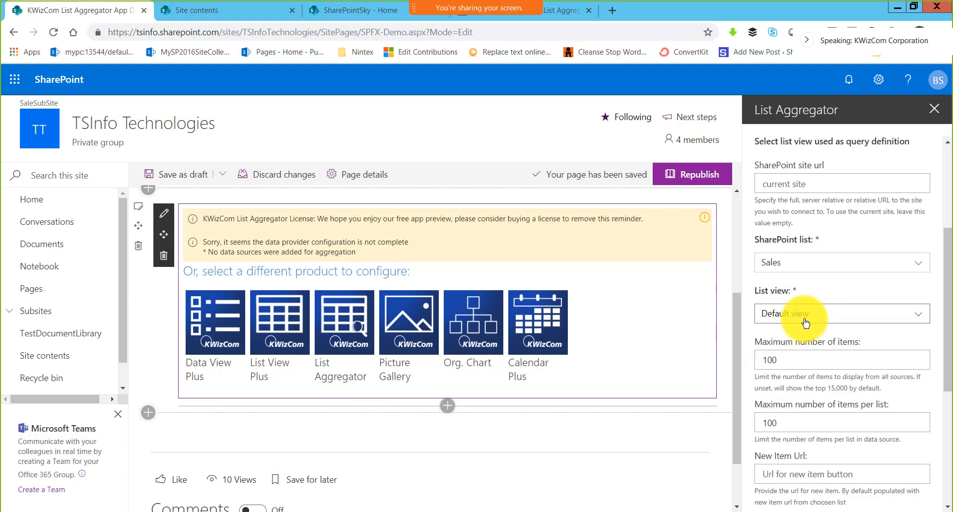
Step: Set the maximum number of items per list to 100
scroll(824, 376, down, 1)
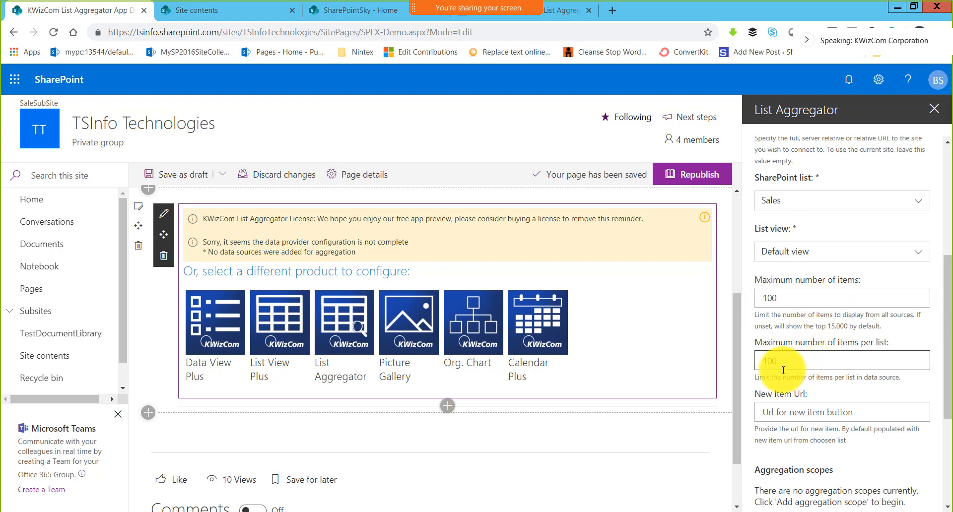
click(782, 369)
text(100)
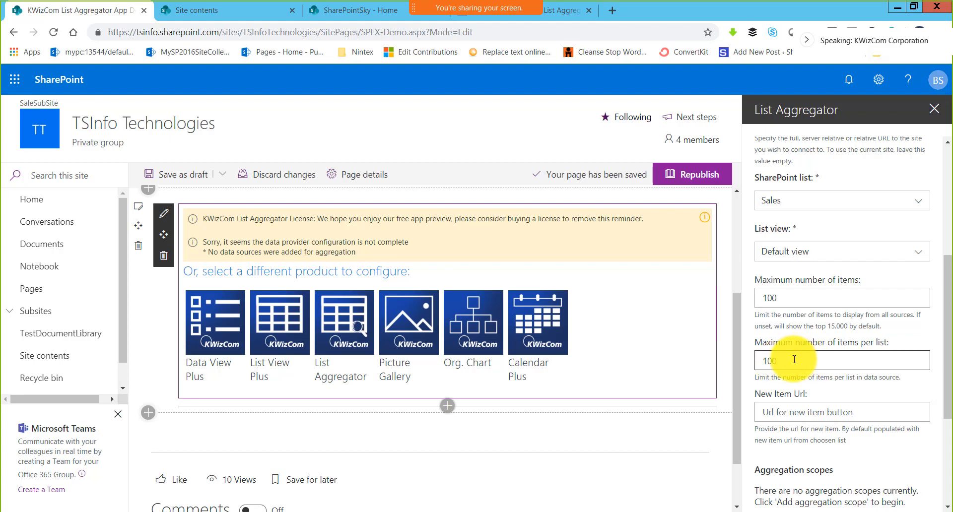
Step: Add an aggregation scope named Sales Scope for the entire site collection, enable it and close its configuration
scroll(794, 359, down, 2)
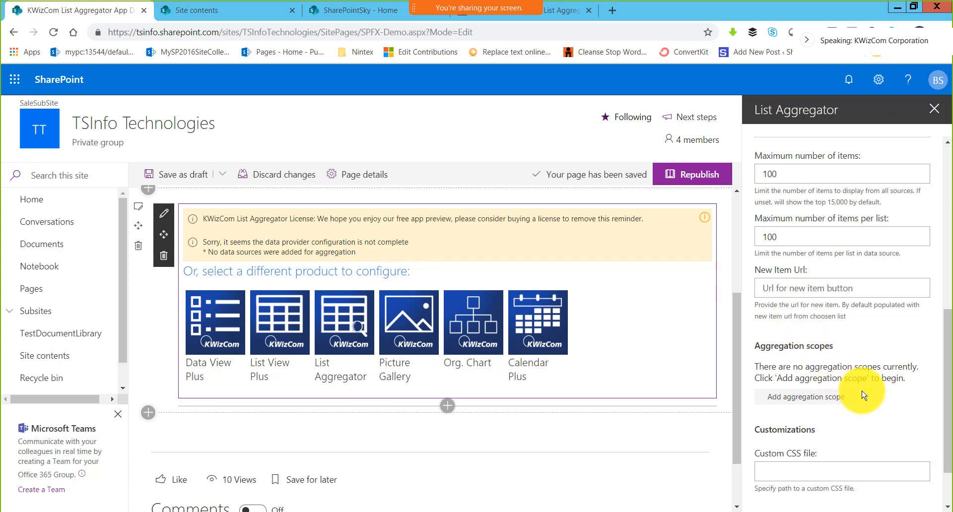
click(814, 402)
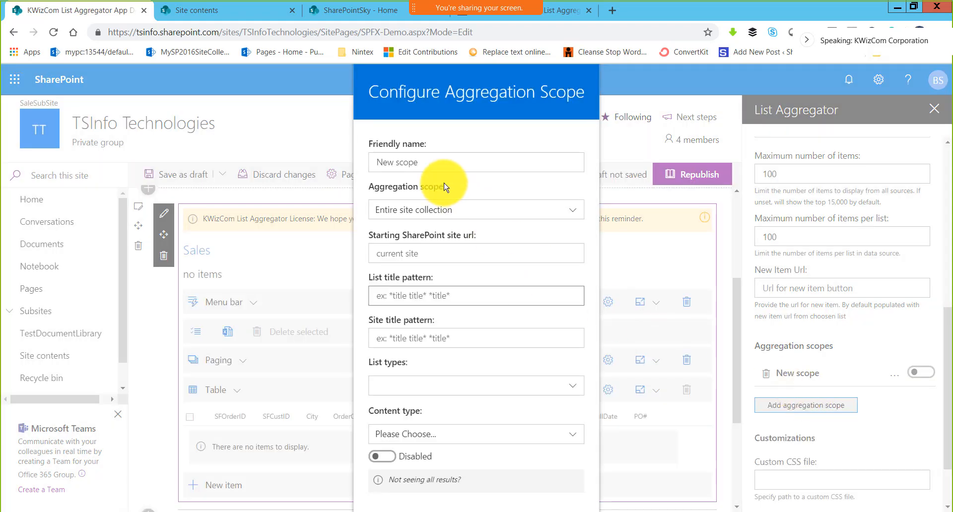
click(446, 163)
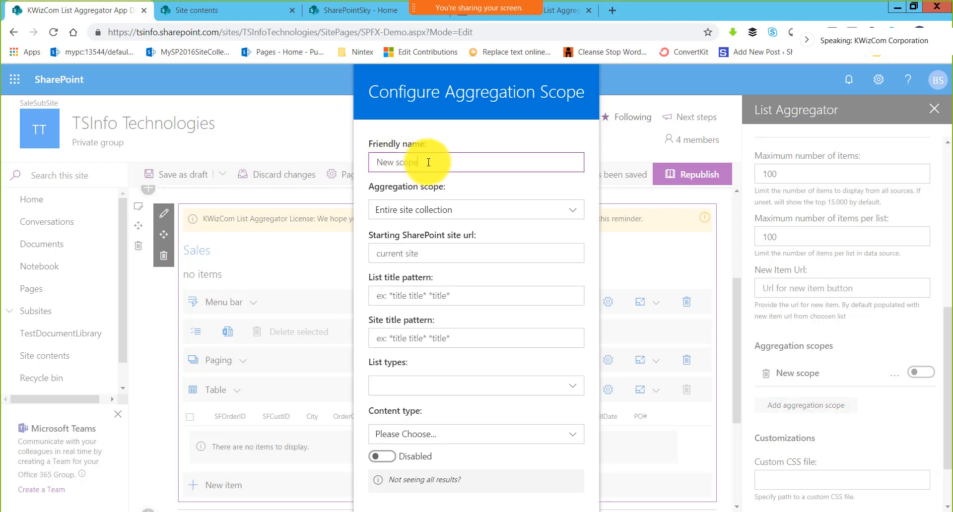
triple_click(376, 161)
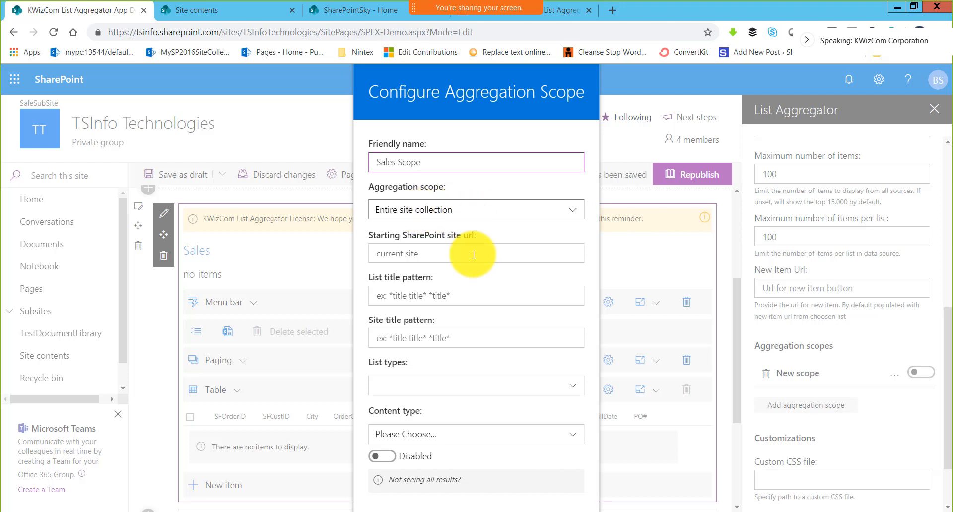
click(385, 456)
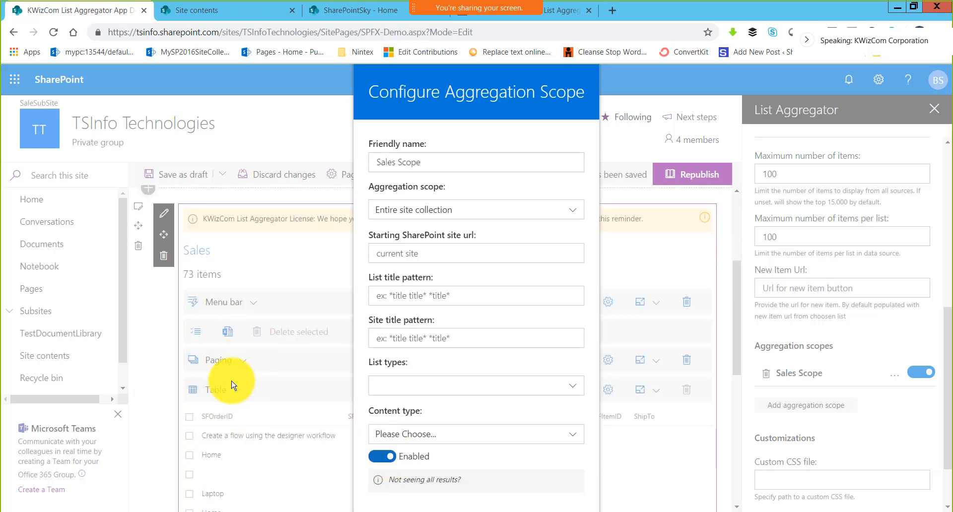
click(678, 74)
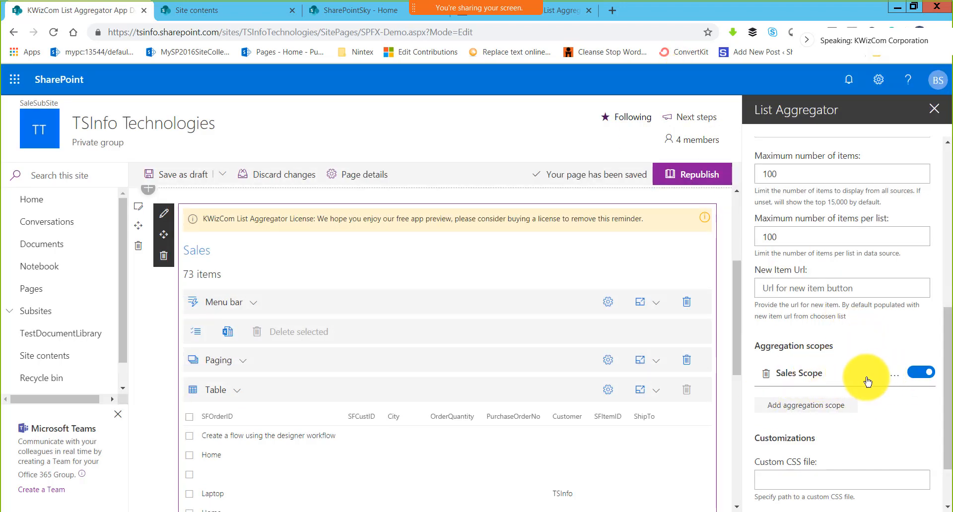
Step: Review the persistent cache duration options and keep the cache set to Nine hours
scroll(864, 383, down, 2)
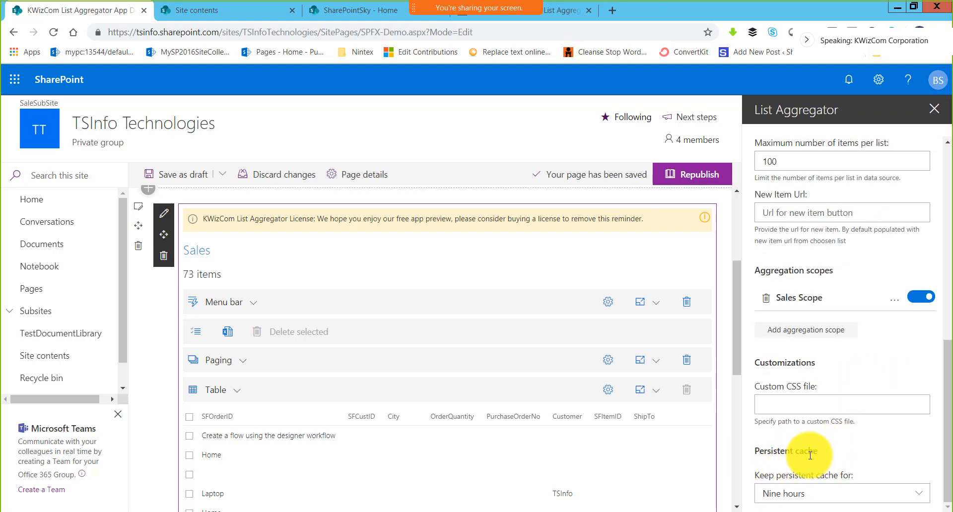
click(793, 497)
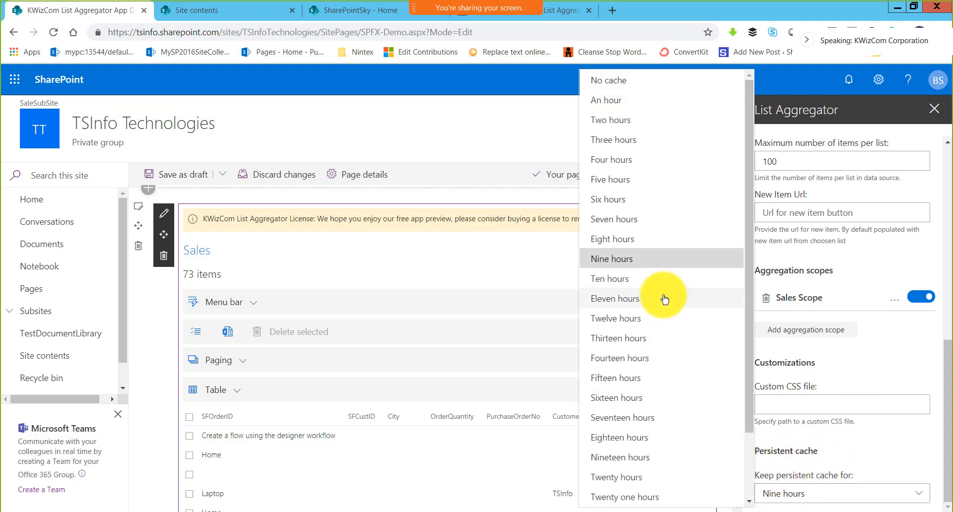
click(716, 260)
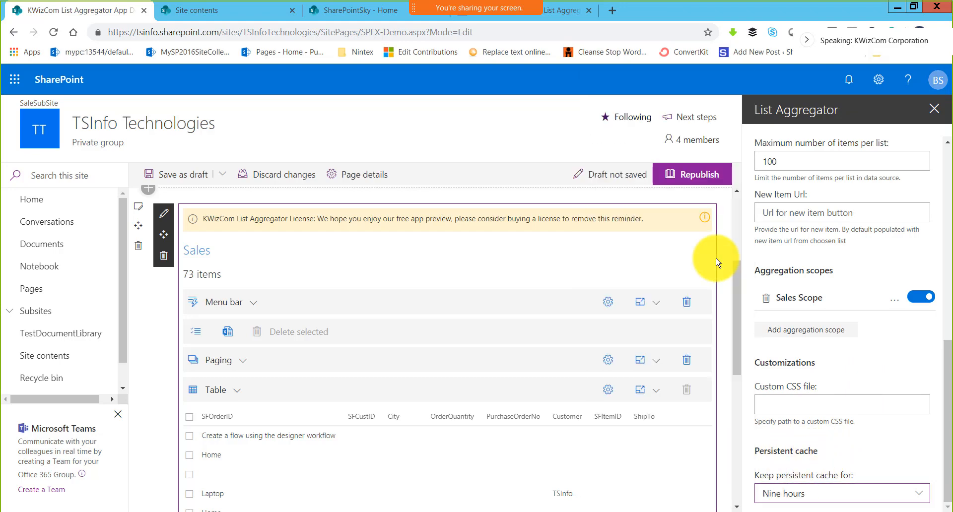
click(814, 496)
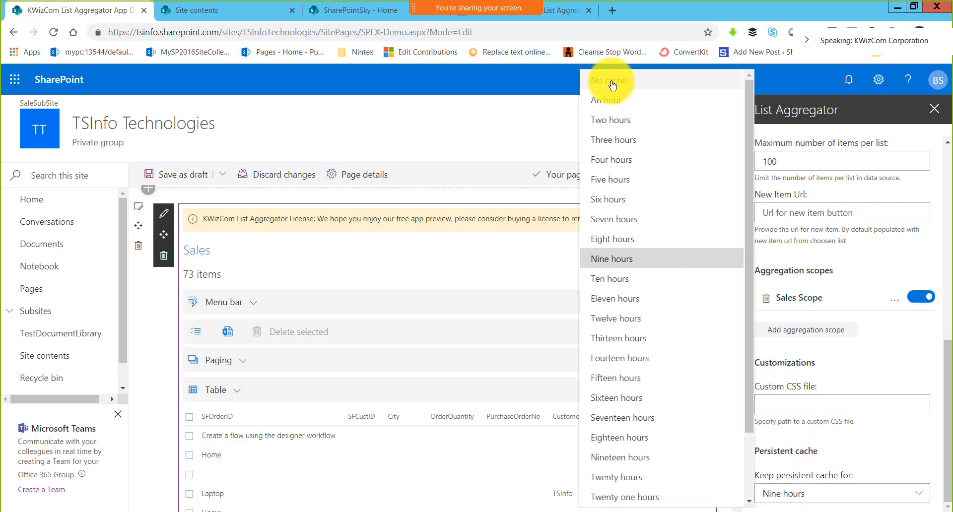
click(647, 262)
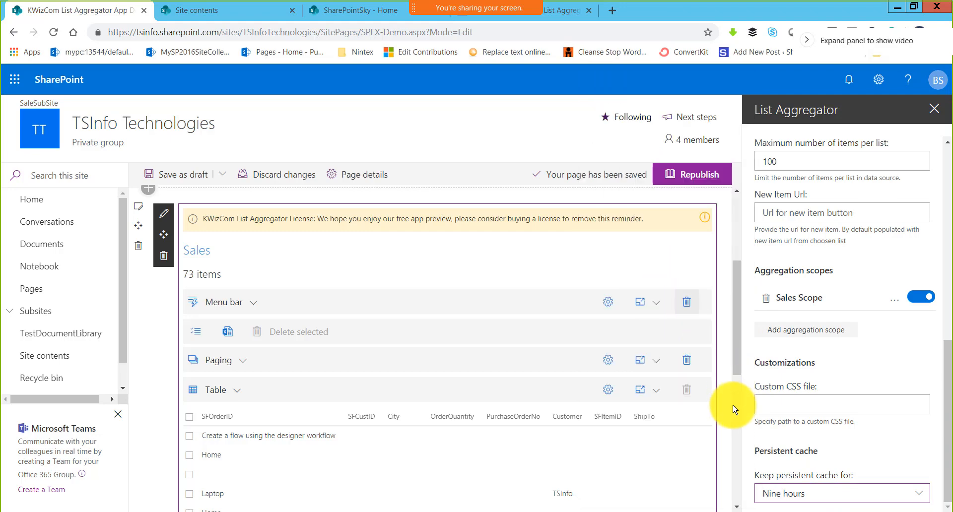
Step: Republish the page and look through the Sales table aggregated from the entire site collection
drag(736, 322, 737, 397)
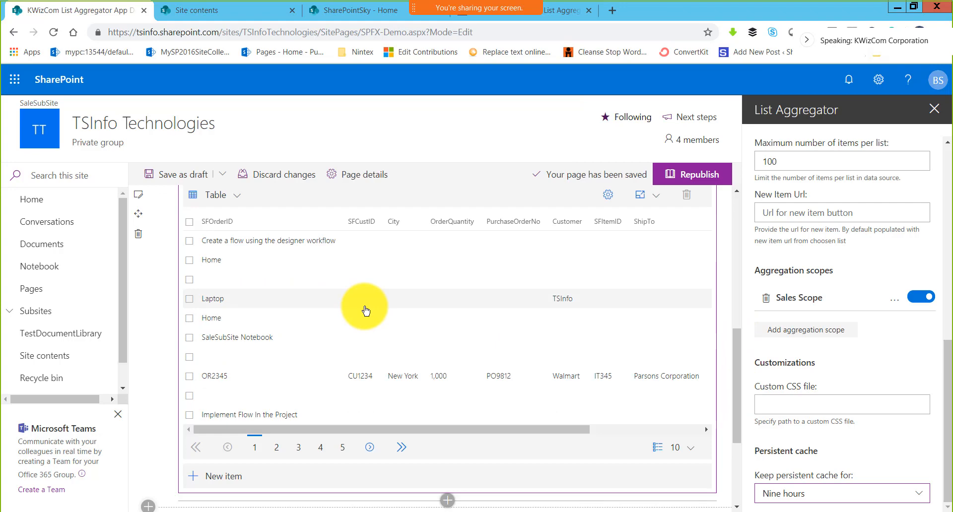
click(666, 179)
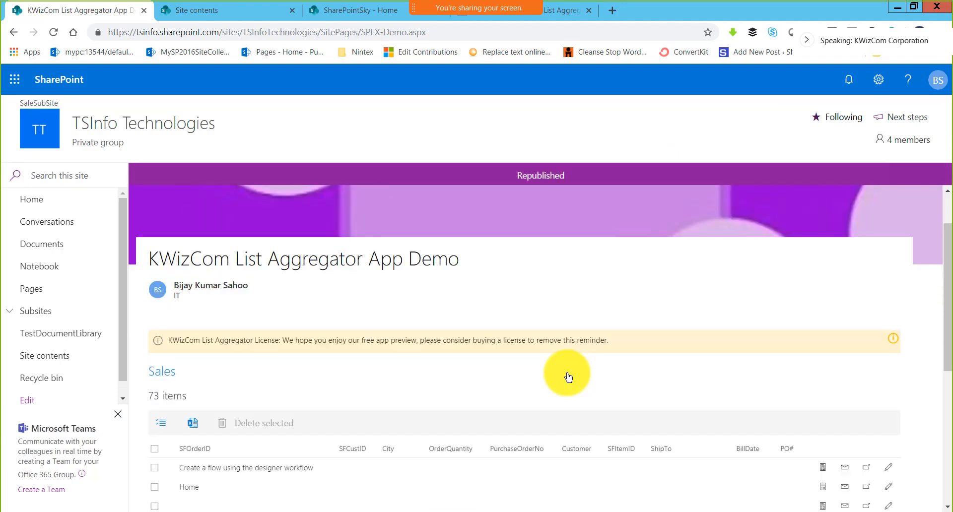
scroll(568, 377, down, 2)
scroll(566, 376, down, 1)
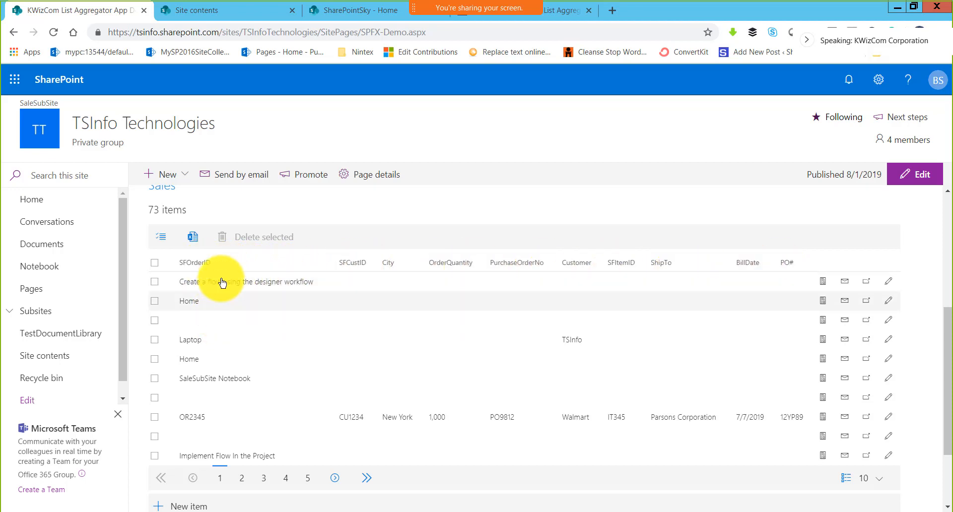
scroll(223, 321, down, 2)
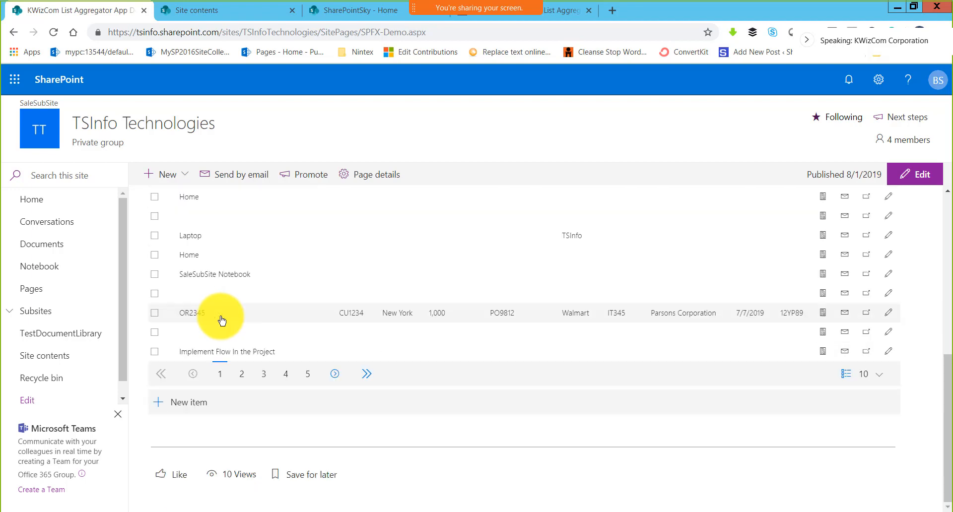
scroll(222, 321, up, 1)
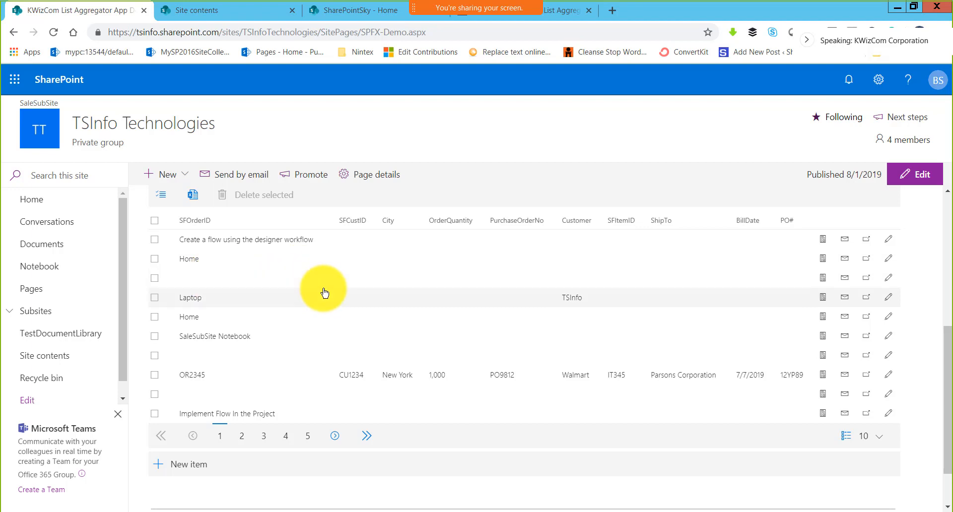
scroll(323, 293, up, 4)
scroll(319, 287, down, 2)
scroll(935, 208, up, 4)
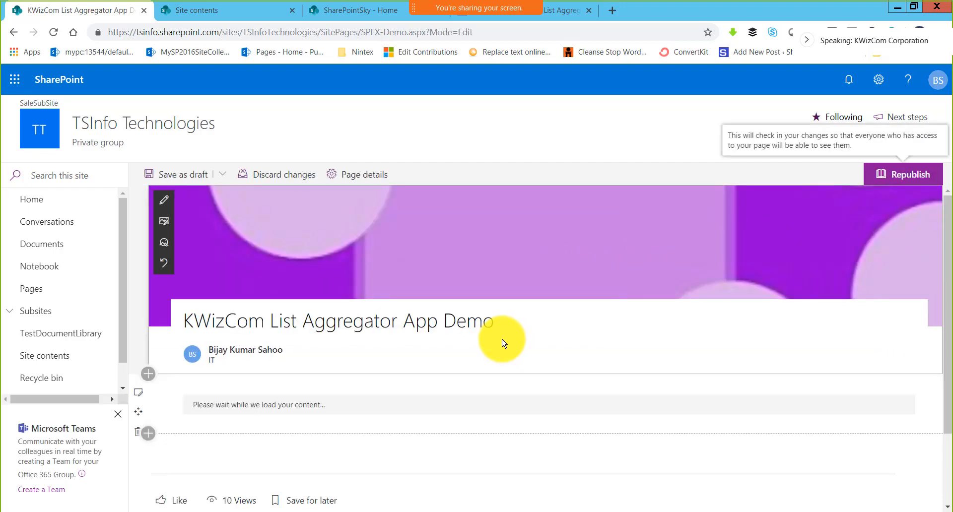
Step: Reopen the List Aggregator's properties, change Sales Scope's aggregation scope to Specific site, and check the aggregated table
scroll(503, 342, down, 3)
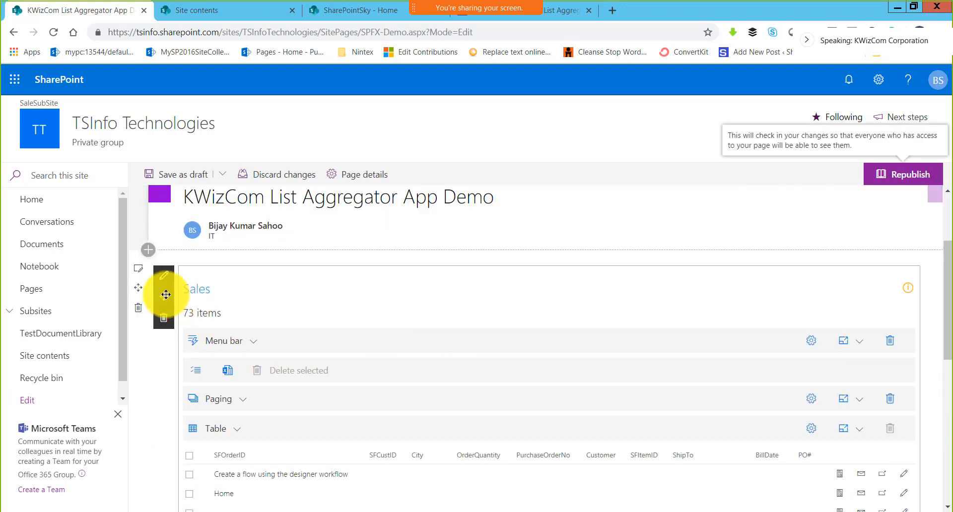
click(165, 274)
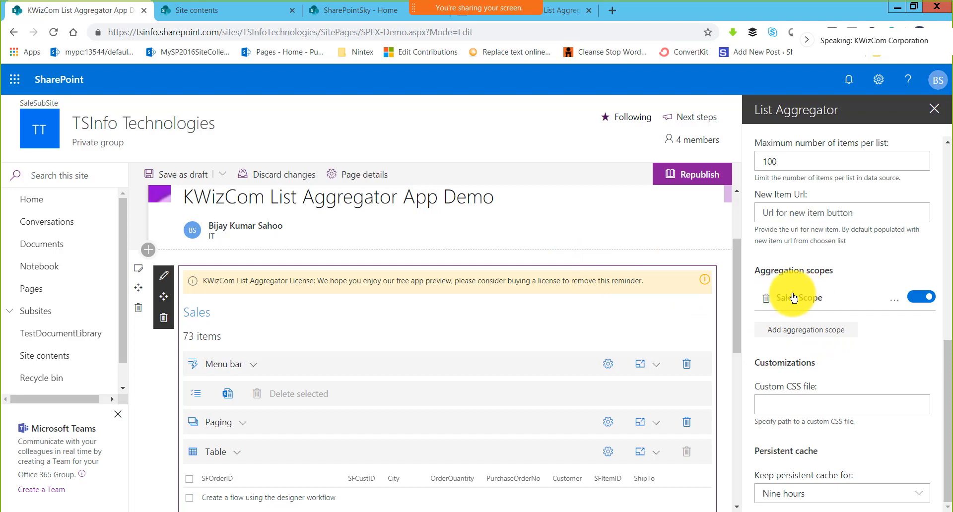
click(850, 302)
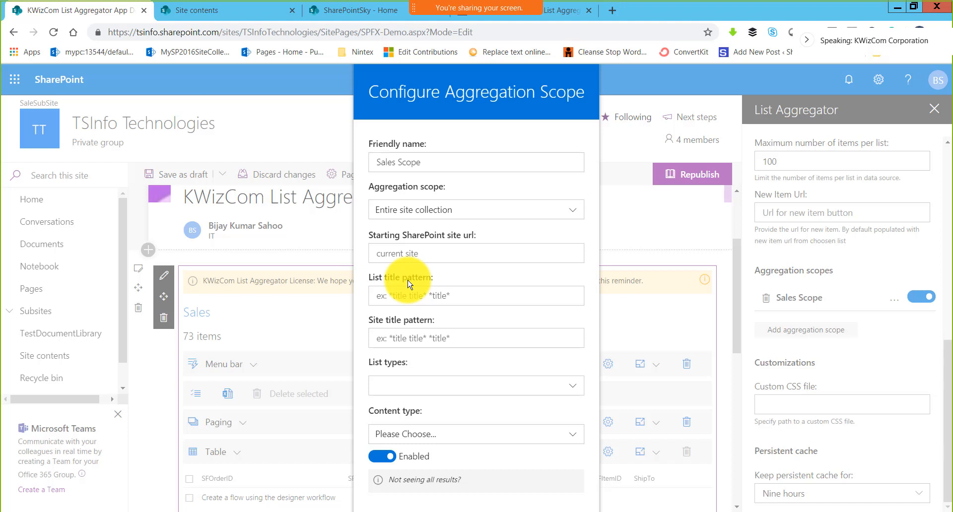
click(450, 214)
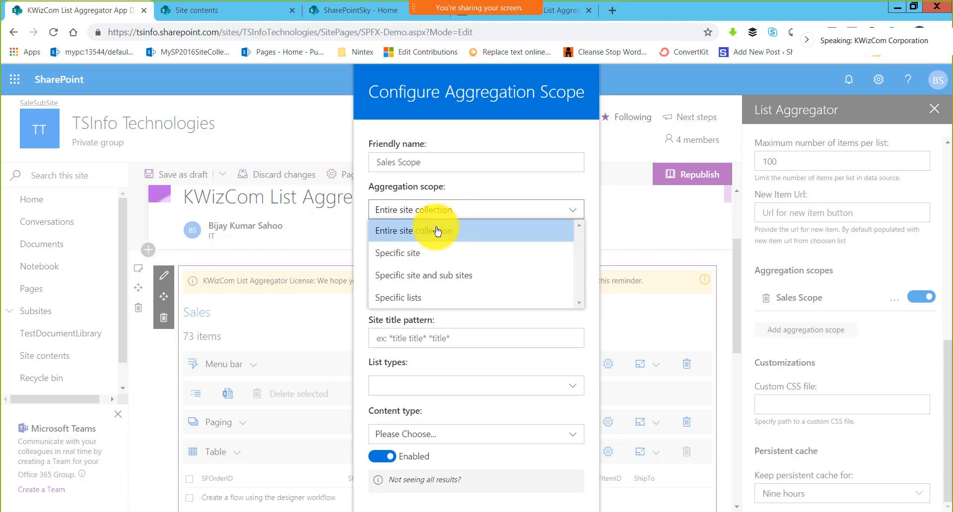
click(404, 255)
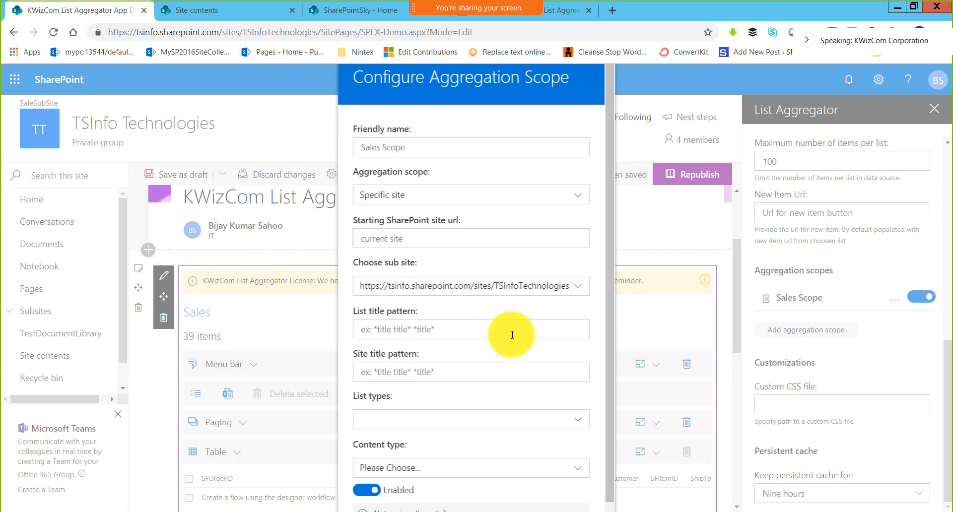
click(640, 85)
scroll(393, 340, down, 4)
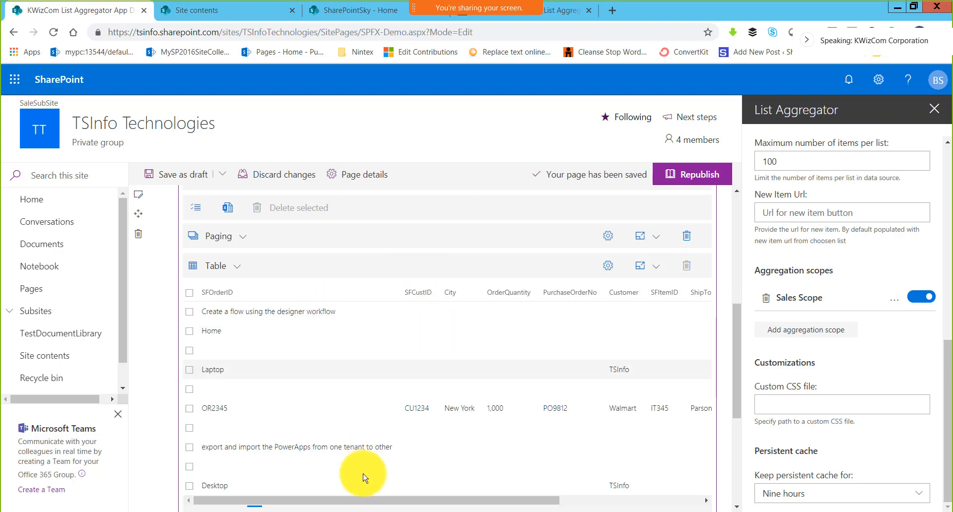
scroll(348, 397, down, 3)
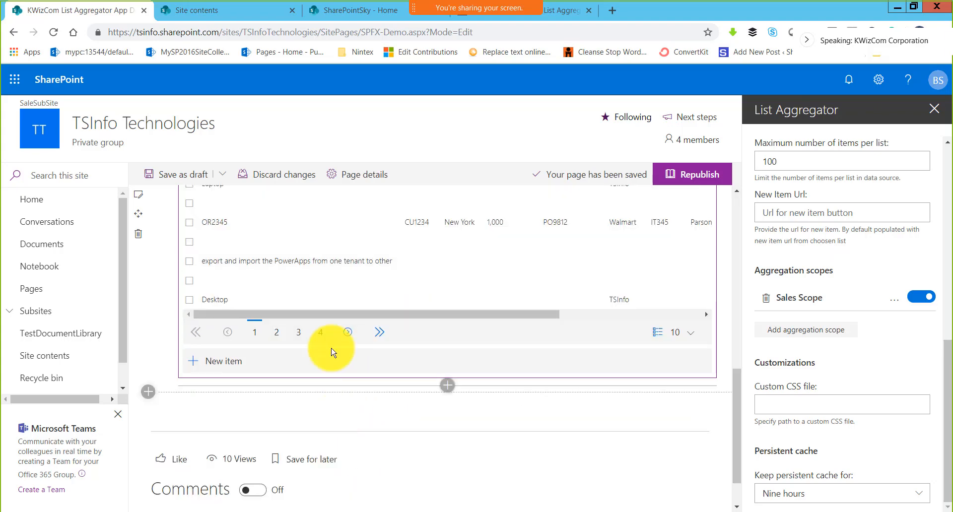
scroll(338, 387, up, 3)
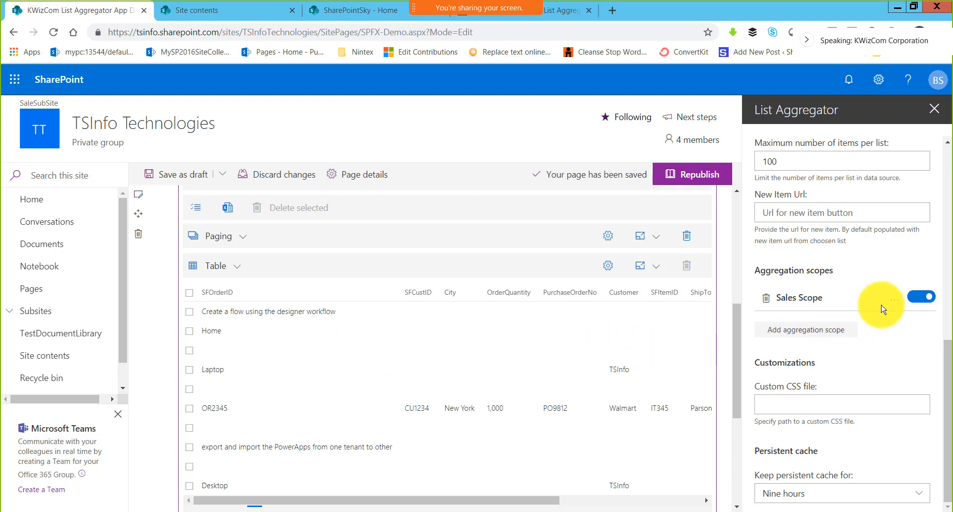
Step: Set Sales Scope's list title pattern to *sales*, consulting the list names in Site contents, and close the scope configuration
click(802, 298)
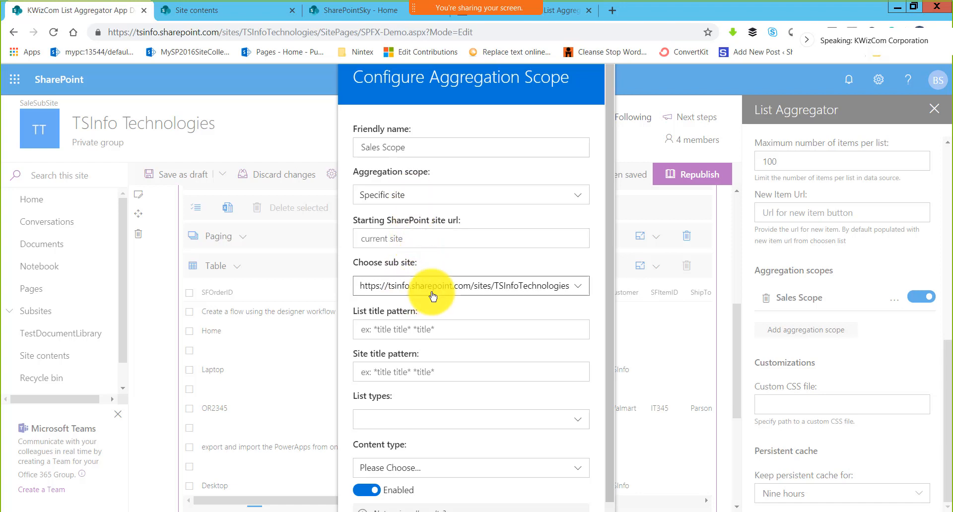
click(400, 330)
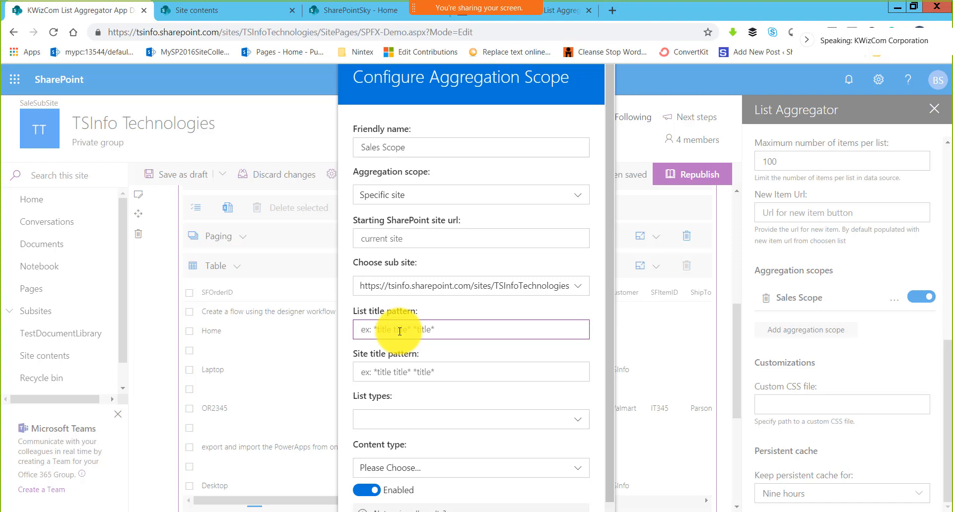
click(246, 14)
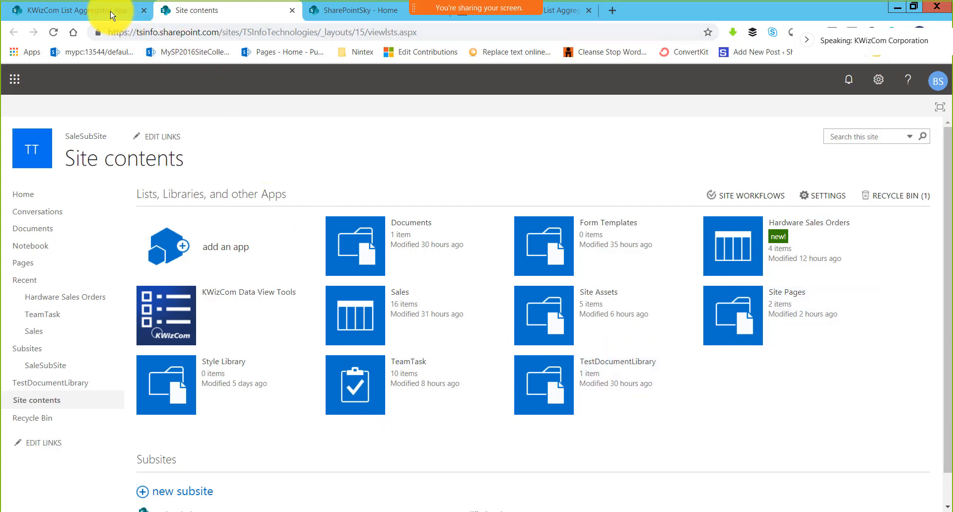
click(80, 10)
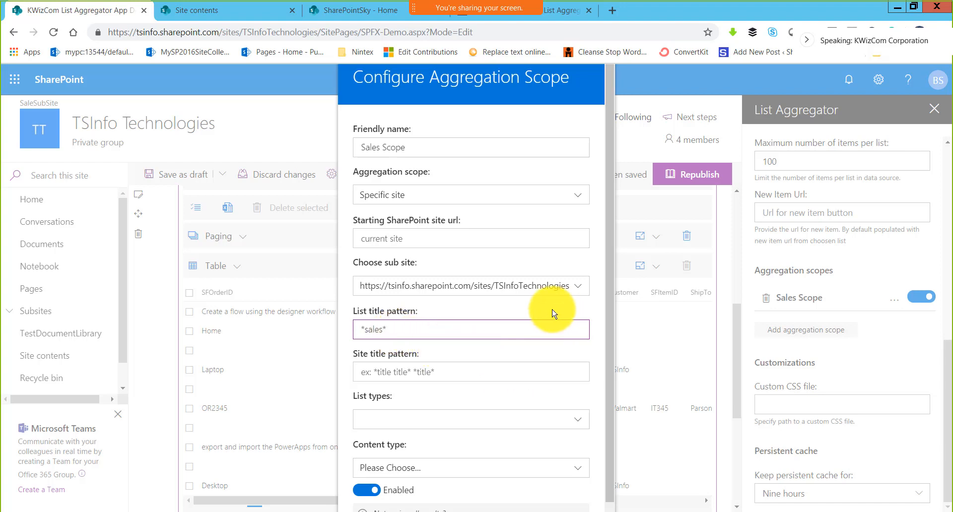
click(516, 315)
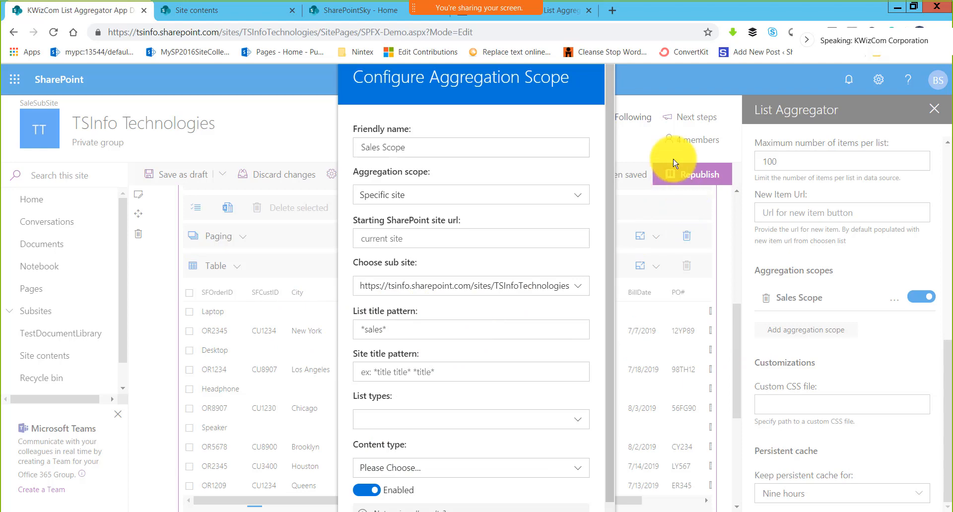
click(688, 96)
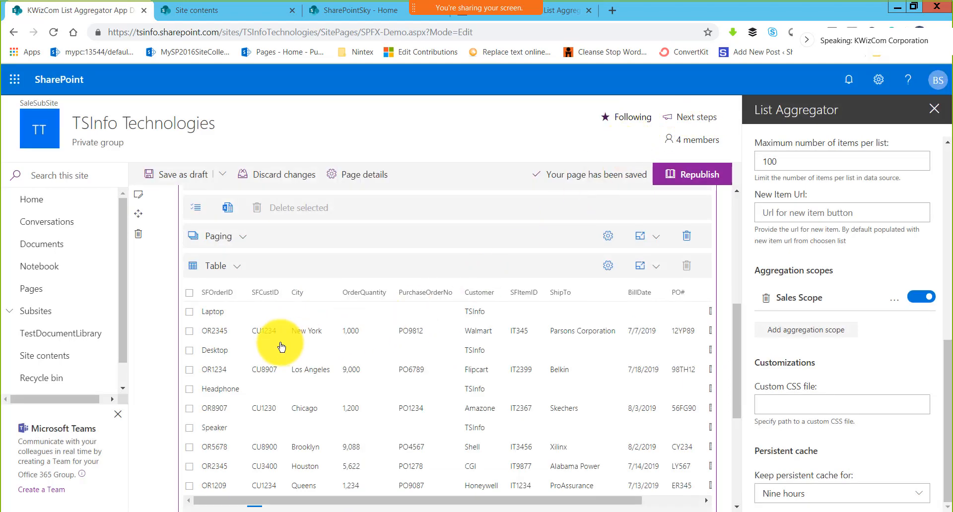
Step: Republish the page with the filtered scope and review the aggregated Sales table
scroll(194, 221, up, 1)
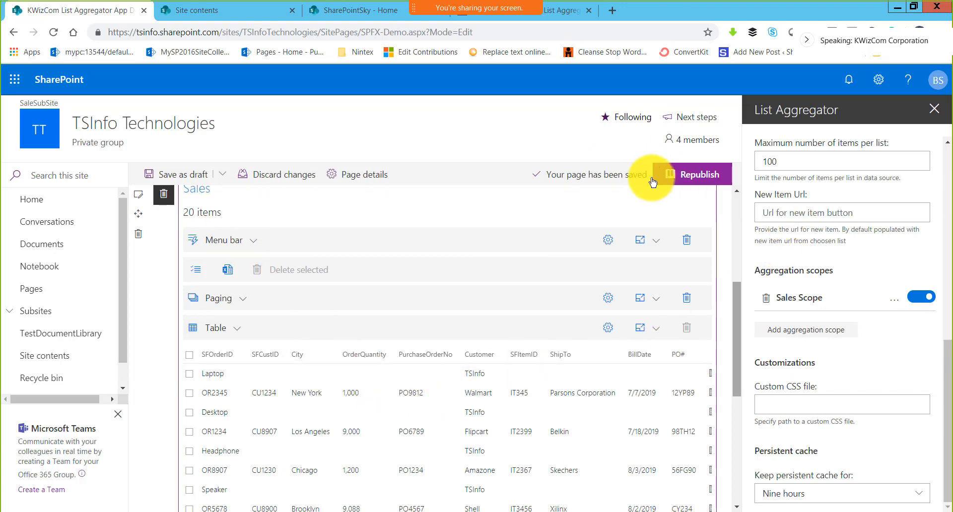
click(683, 182)
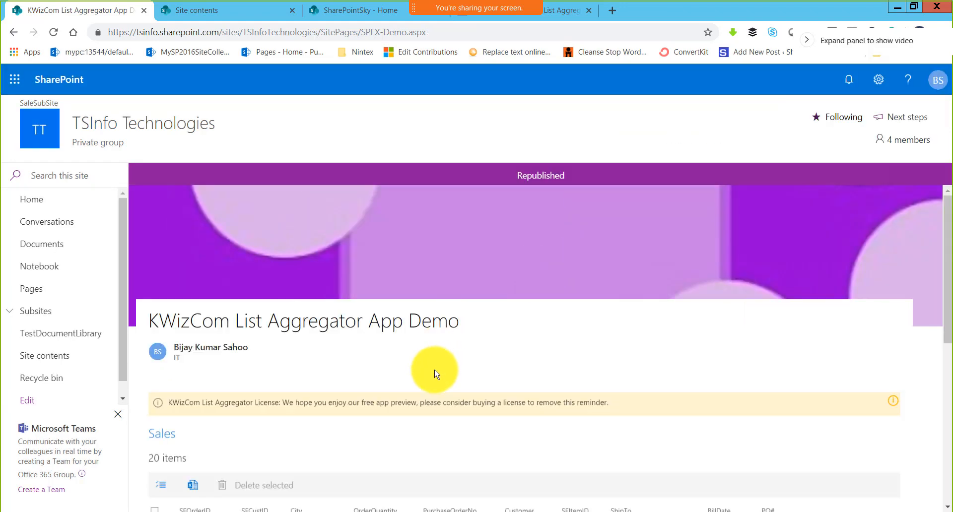
scroll(436, 375, down, 4)
scroll(435, 374, down, 1)
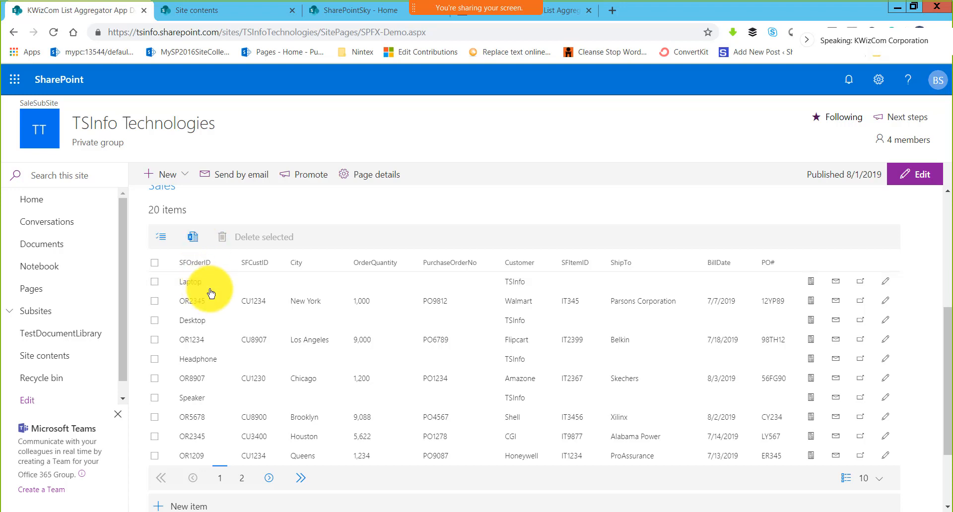
Step: Open the Sales and Hardware Sales Orders lists in separate tabs from Site contents and compare their items with the aggregated table
click(233, 18)
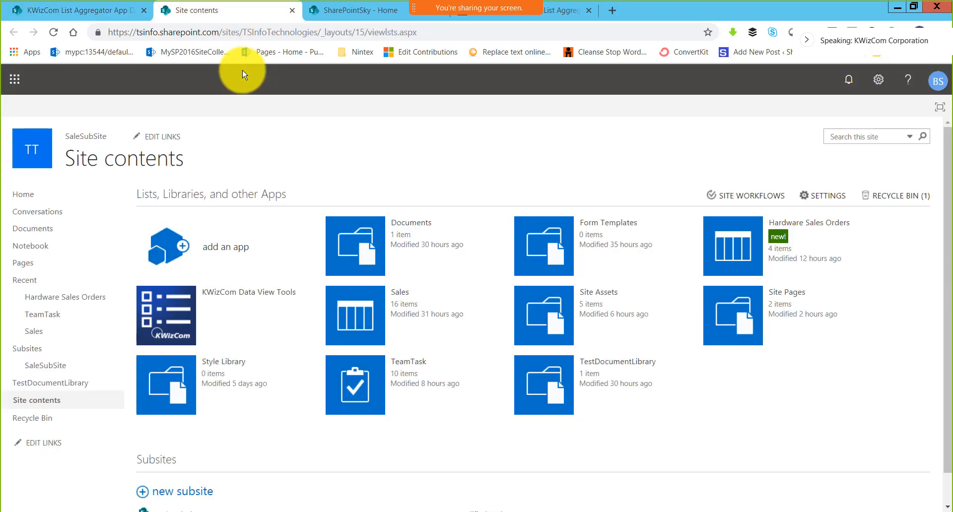
middle_click(453, 299)
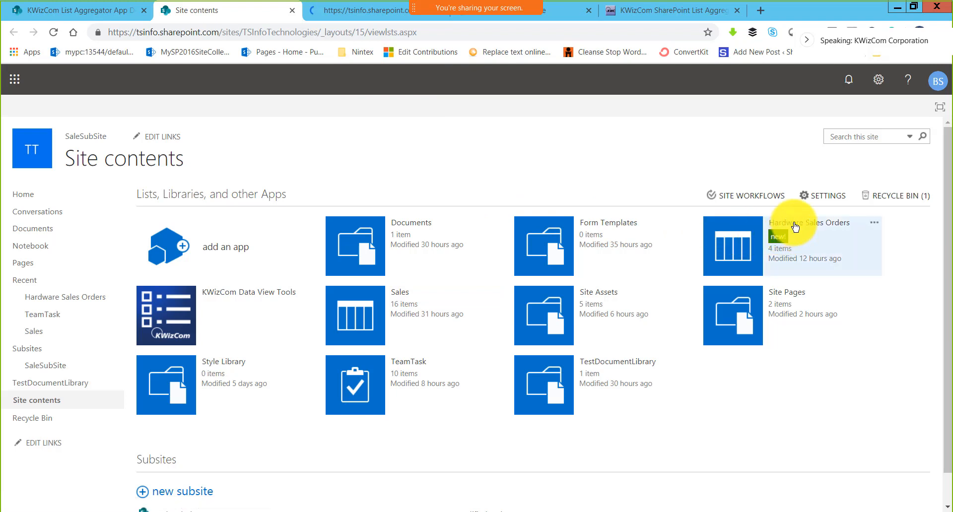
middle_click(795, 226)
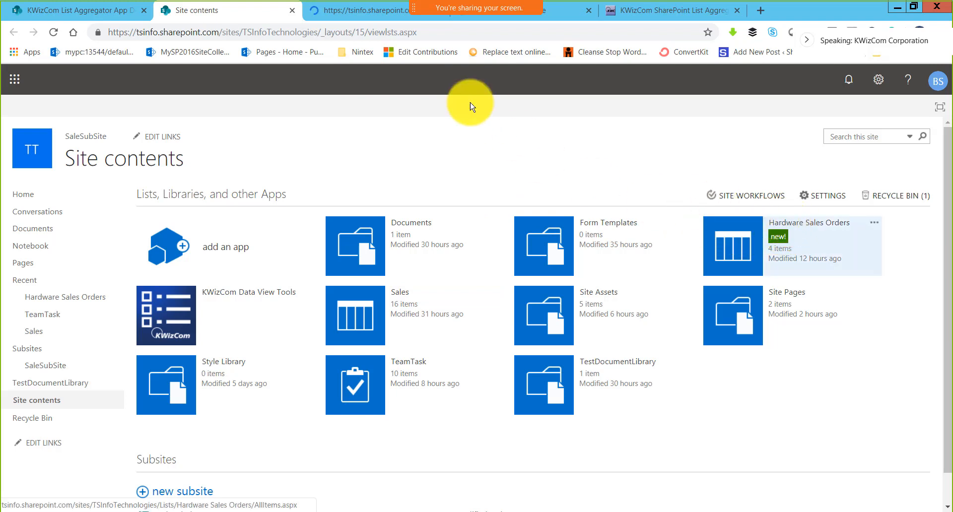
click(349, 18)
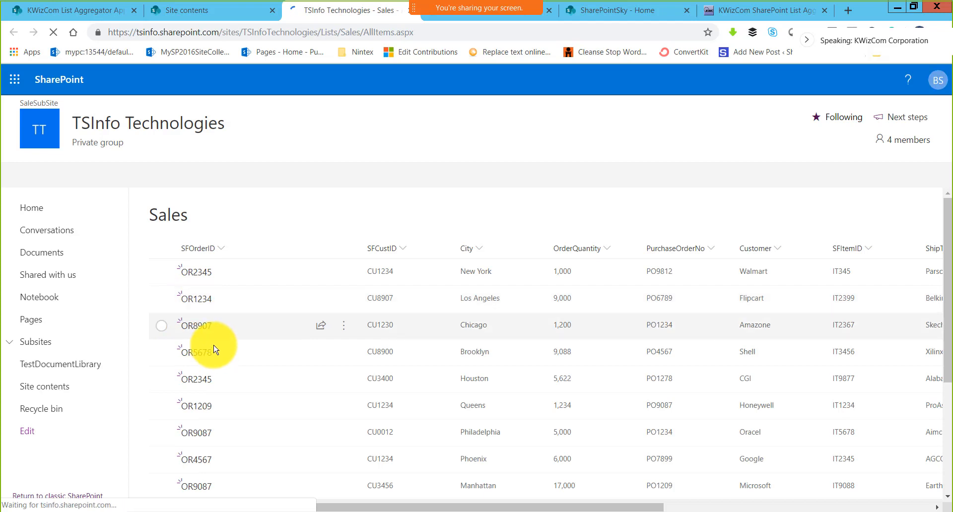
click(451, 18)
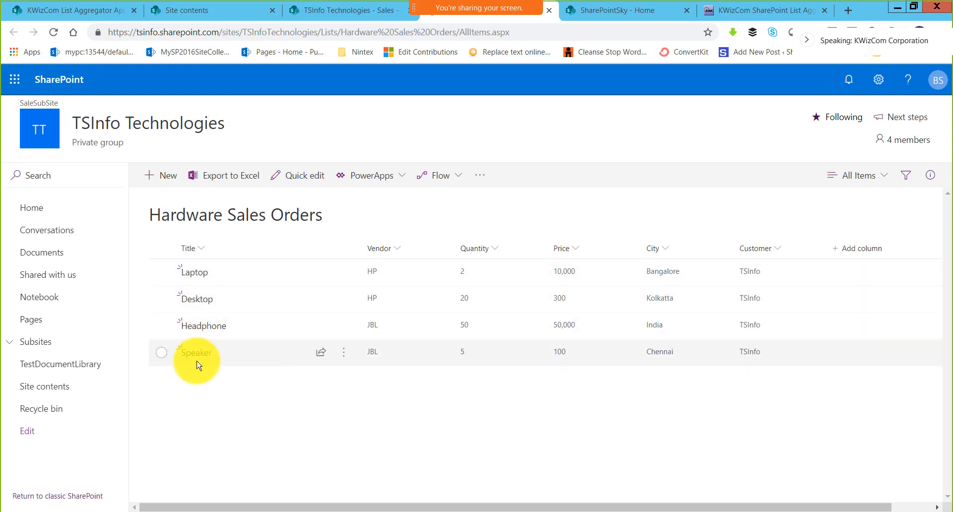
click(87, 11)
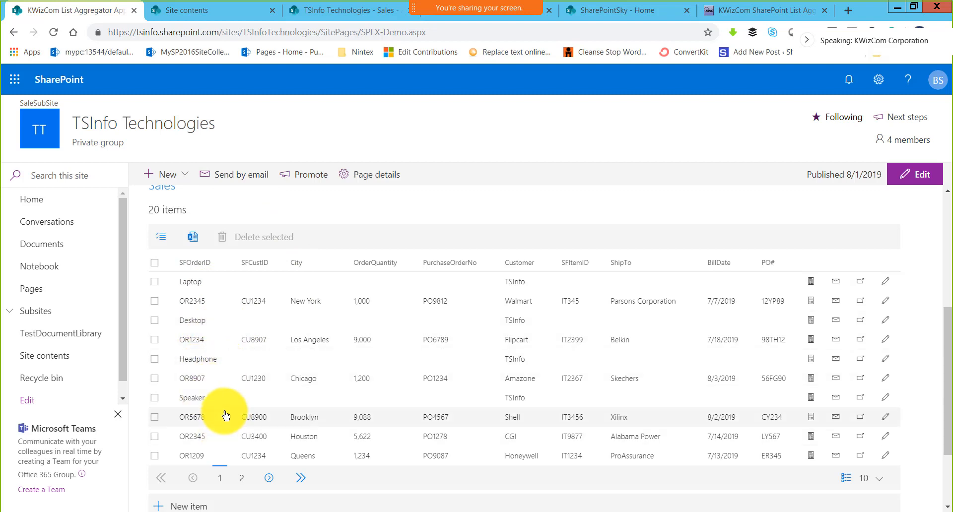
scroll(226, 422, down, 2)
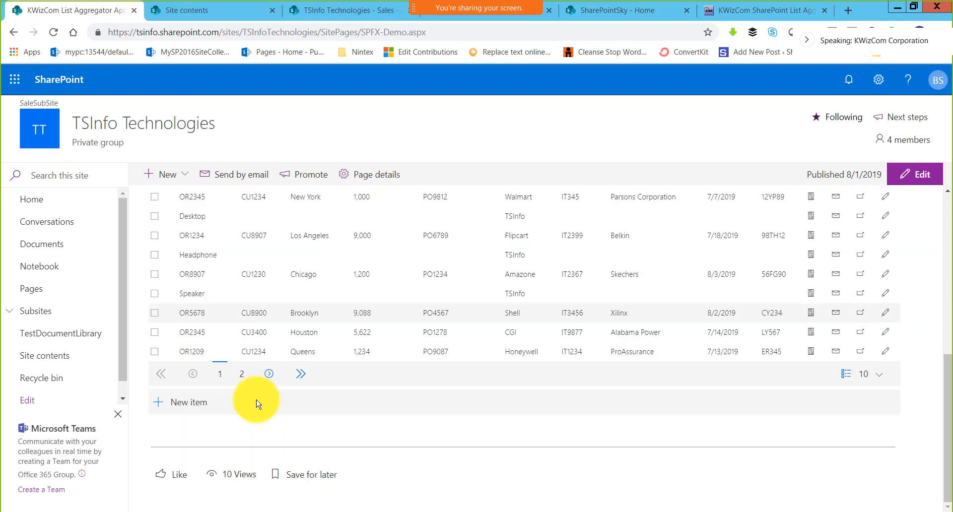
Step: Go to the second page of the published aggregated Sales table and review its items
click(269, 376)
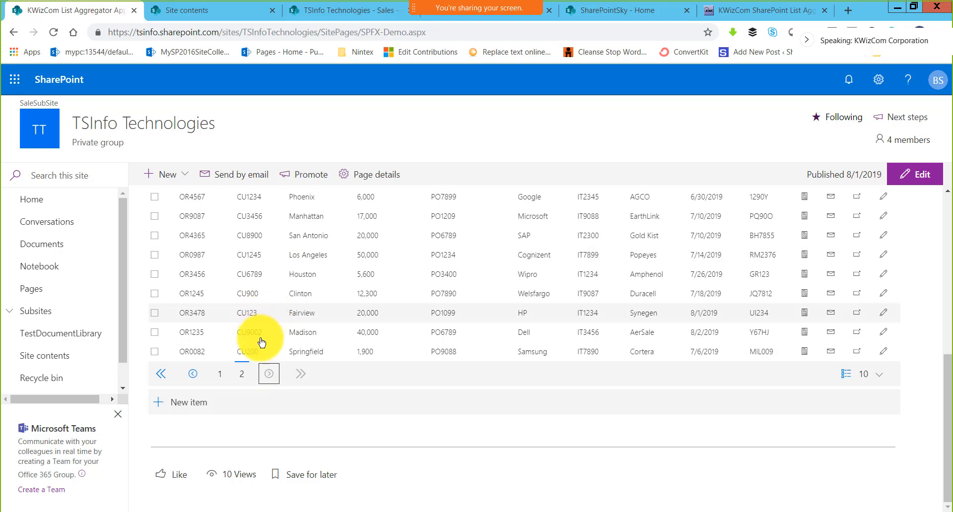
click(244, 372)
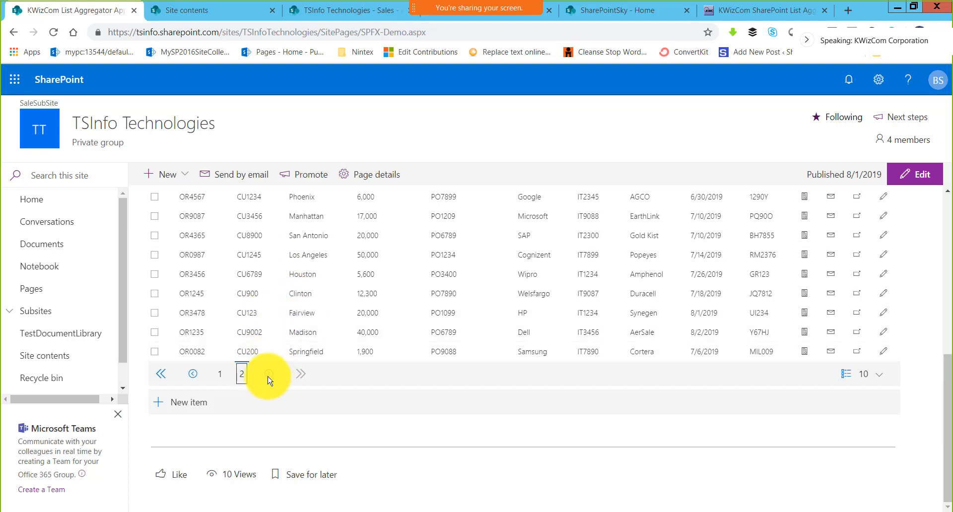
scroll(264, 350, up, 4)
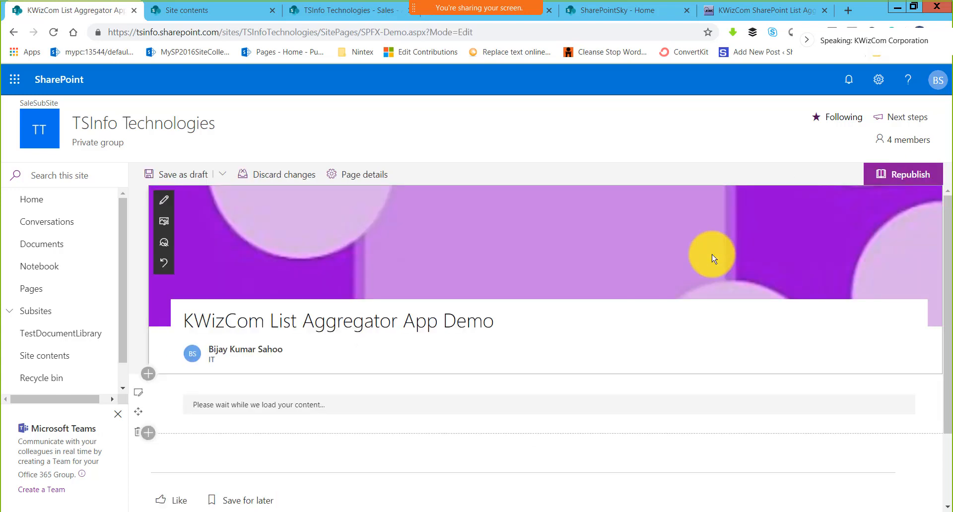
Step: Reopen the page and the List Aggregator's properties for editing and set the list view to Sales By Order
scroll(518, 354, down, 3)
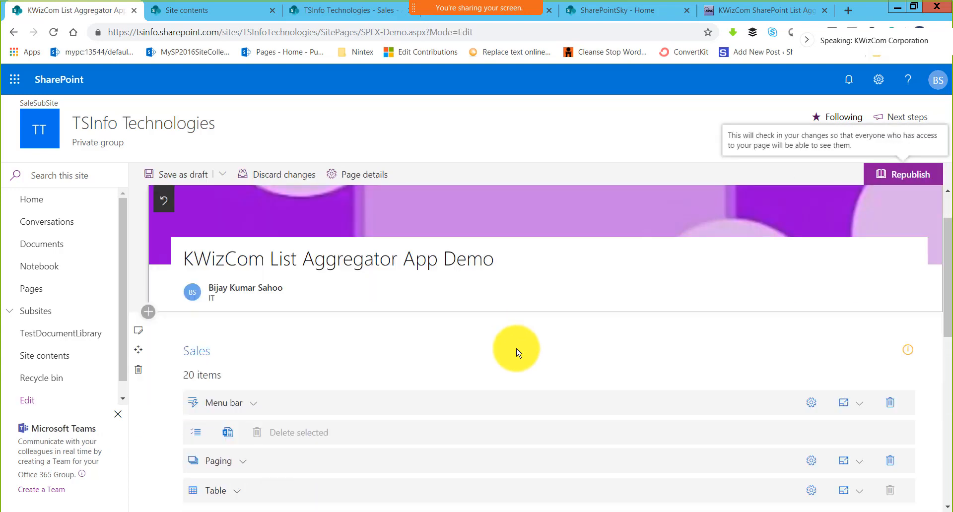
scroll(516, 352, down, 2)
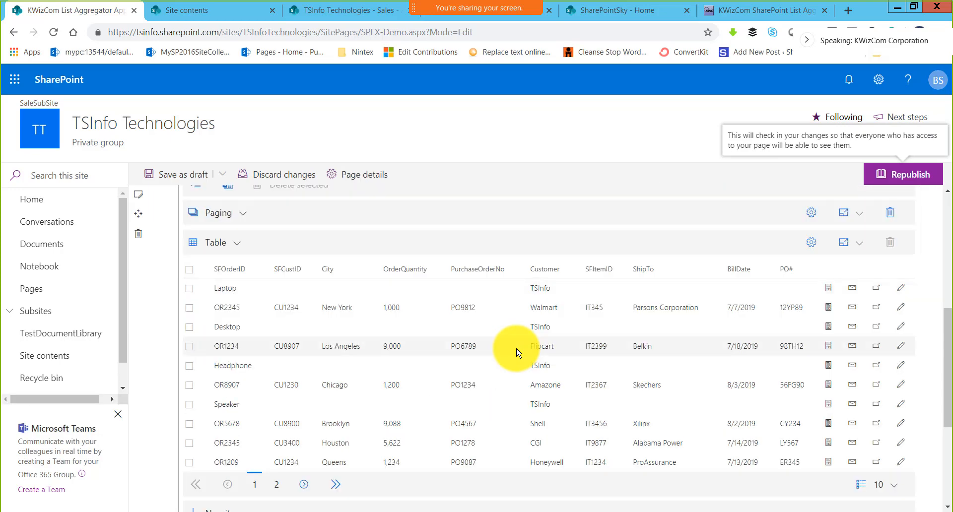
scroll(665, 298, up, 1)
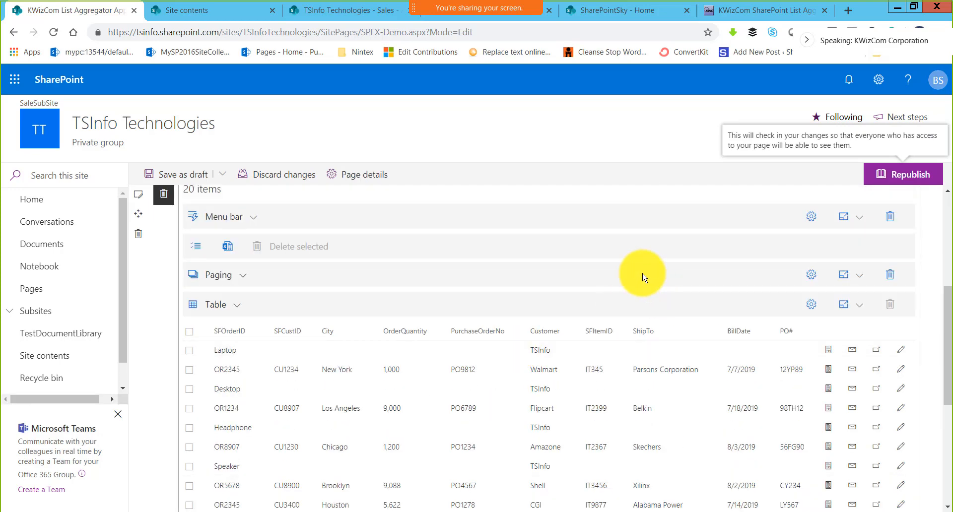
scroll(272, 269, up, 1)
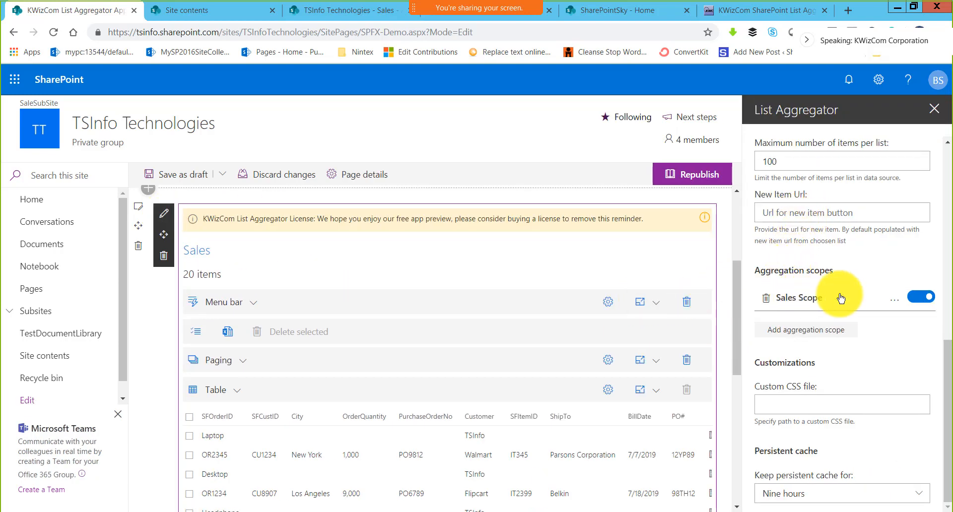
scroll(838, 299, up, 4)
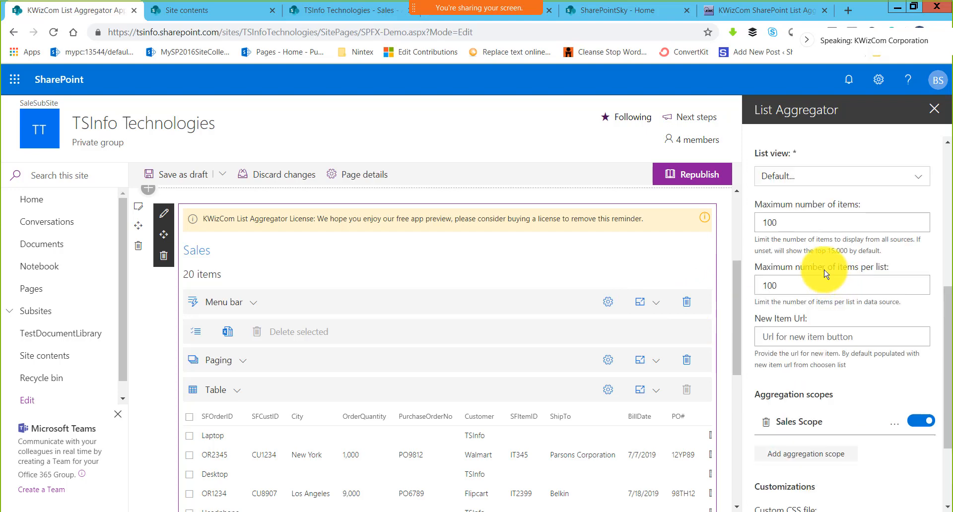
click(793, 239)
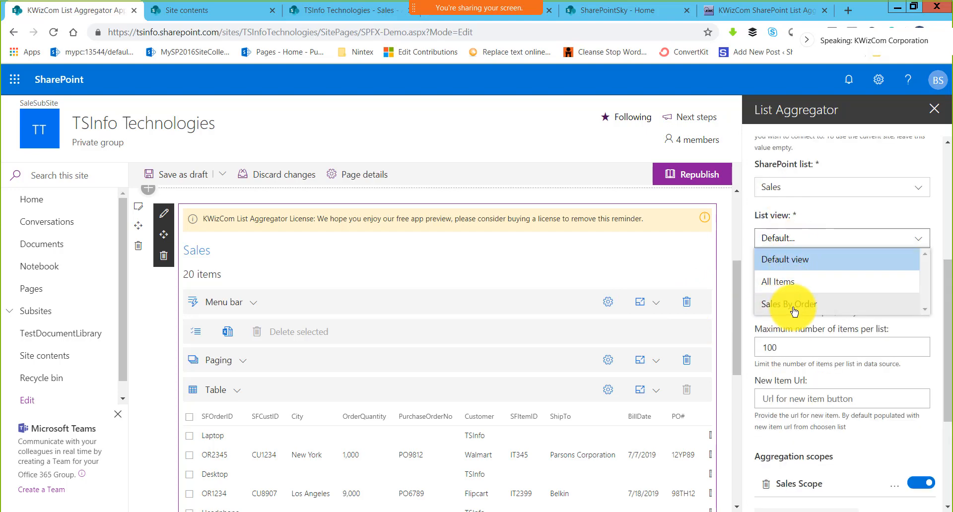
click(792, 304)
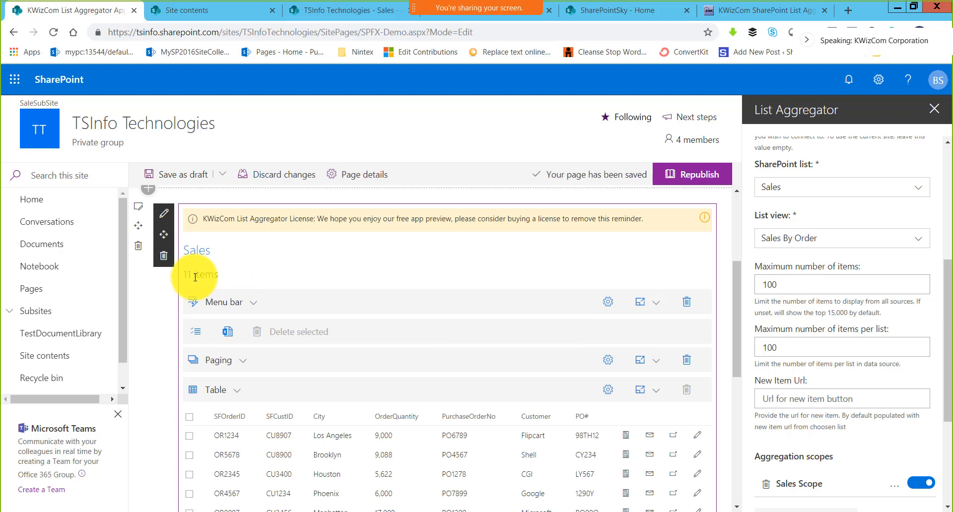
Step: Republish the page with the new list view and review the aggregated Sales table
click(711, 182)
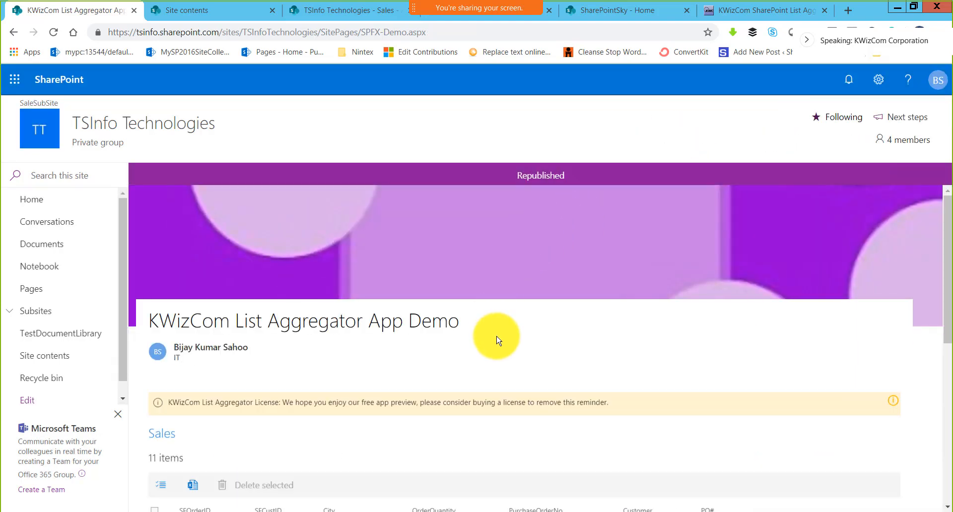
scroll(496, 339, down, 5)
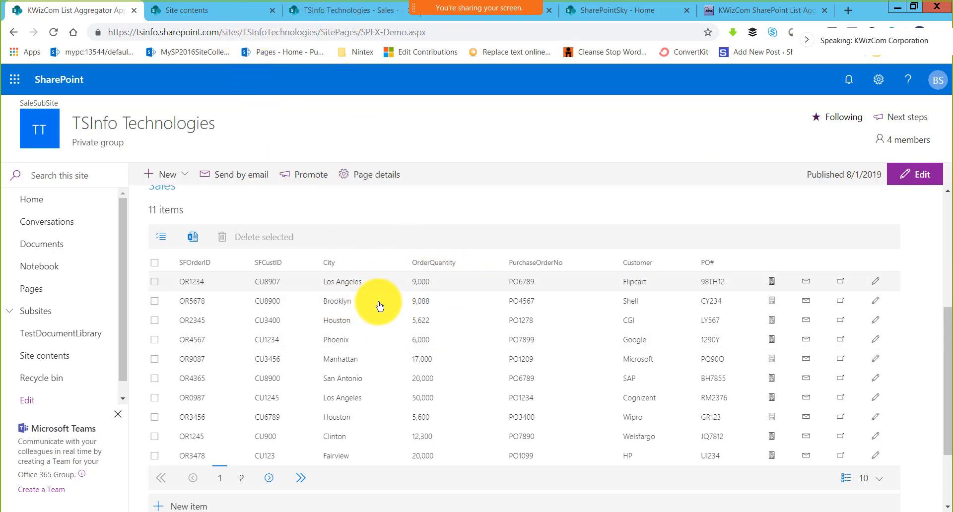
scroll(297, 262, up, 1)
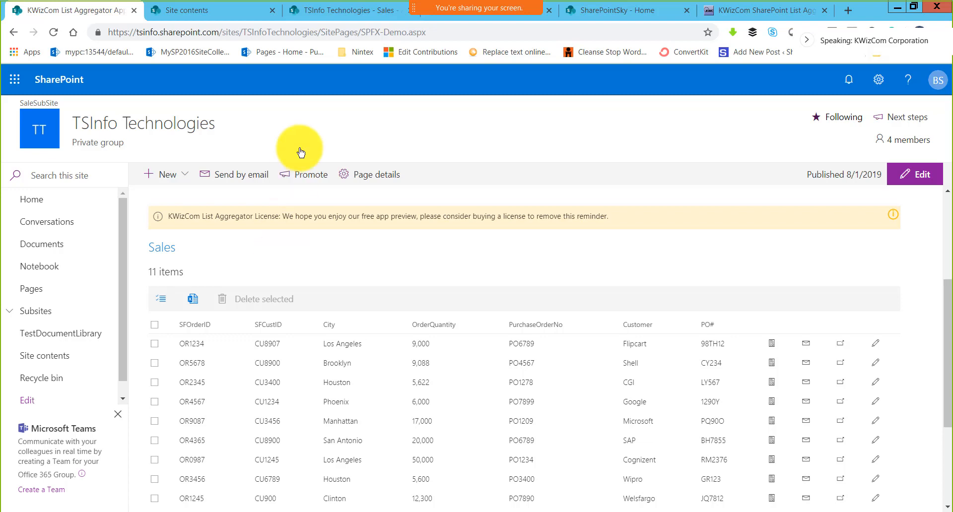
Step: Switch the Sales list in its own tab to the Sales By Order view for comparison with the aggregated table
click(231, 14)
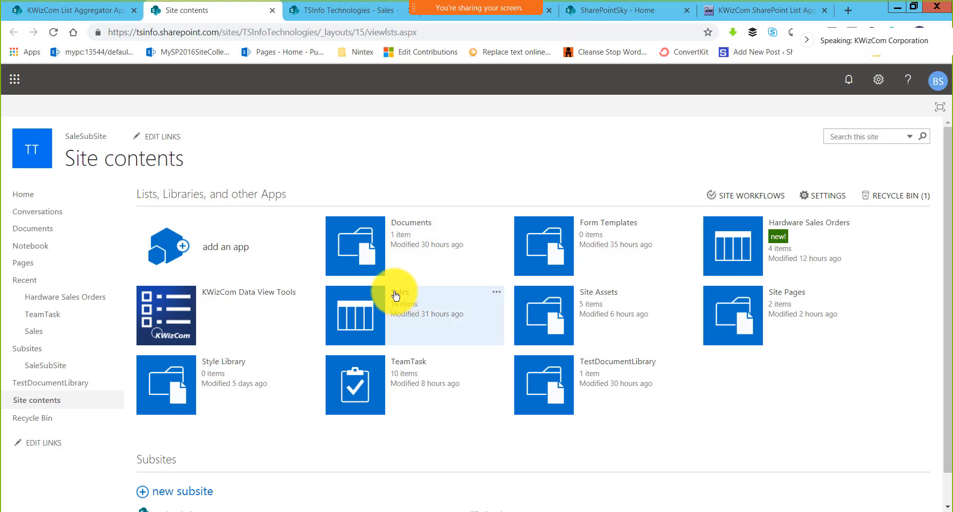
click(351, 11)
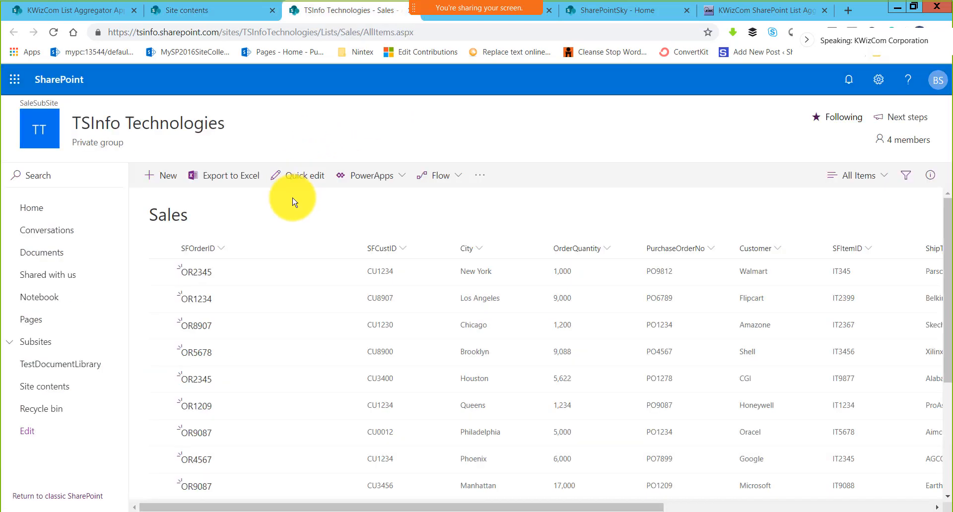
click(884, 178)
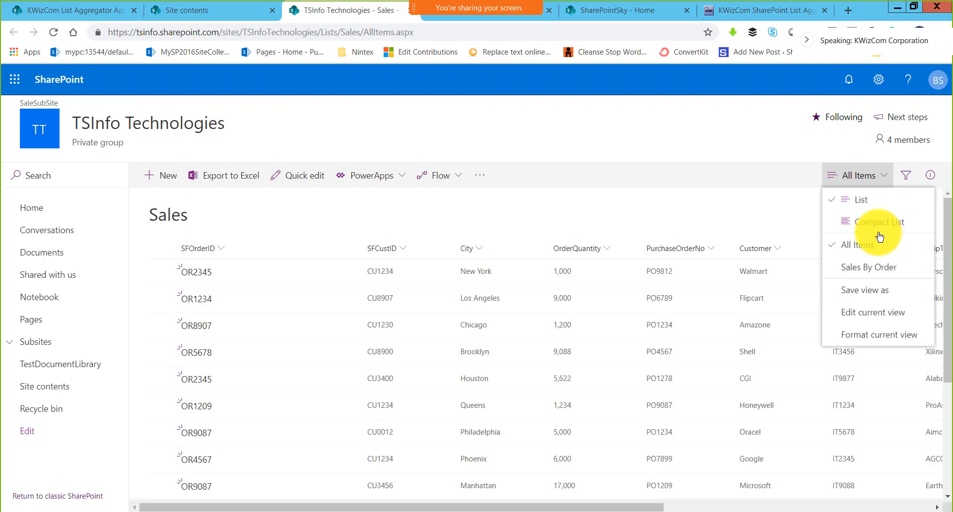
click(867, 270)
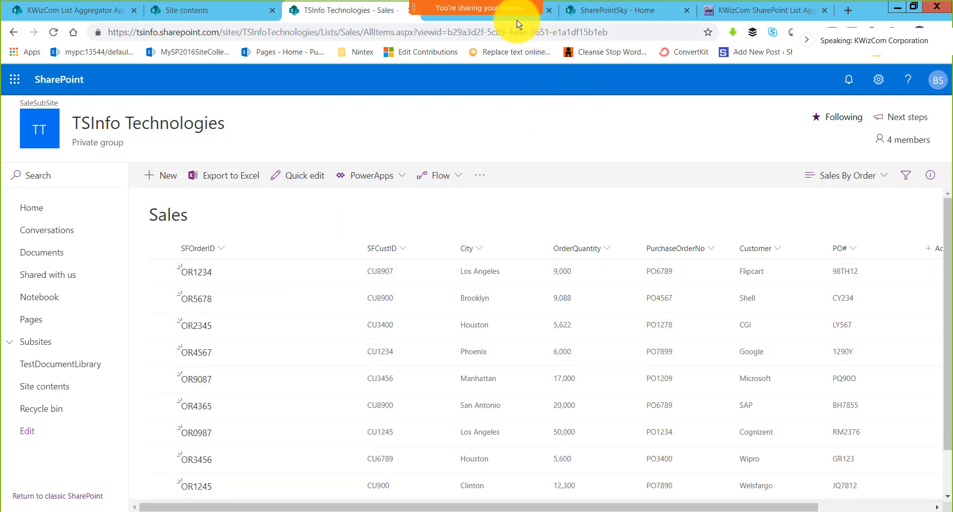
Step: Check which views the Hardware Sales Orders list offers and compare its items with the published aggregated table
click(516, 19)
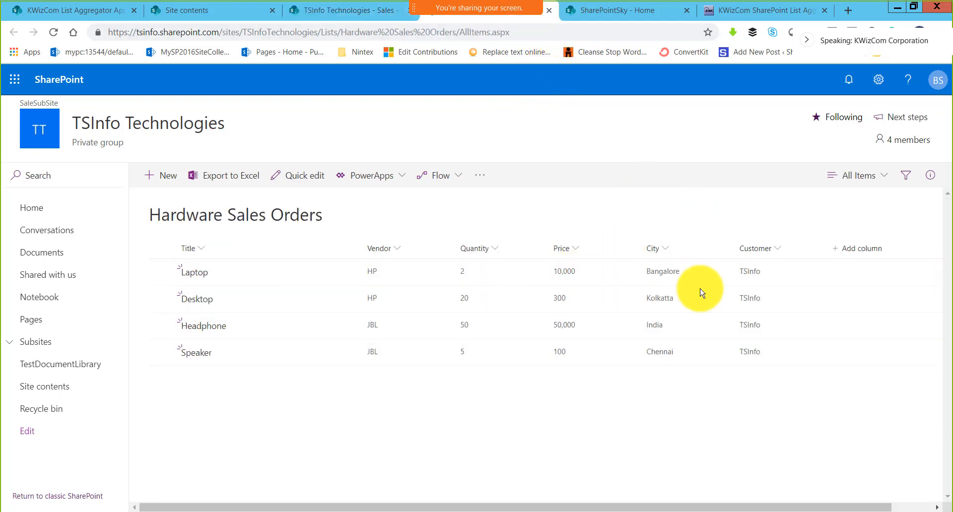
click(843, 175)
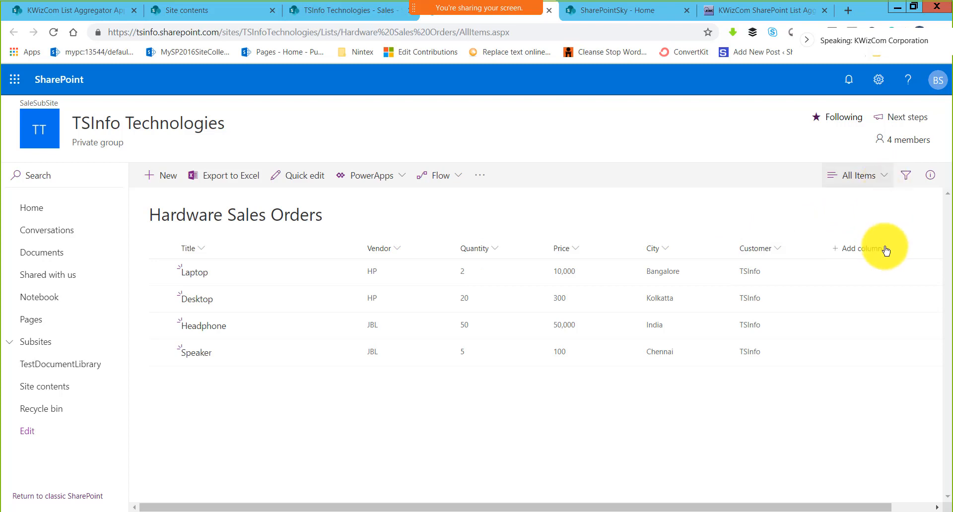
click(712, 208)
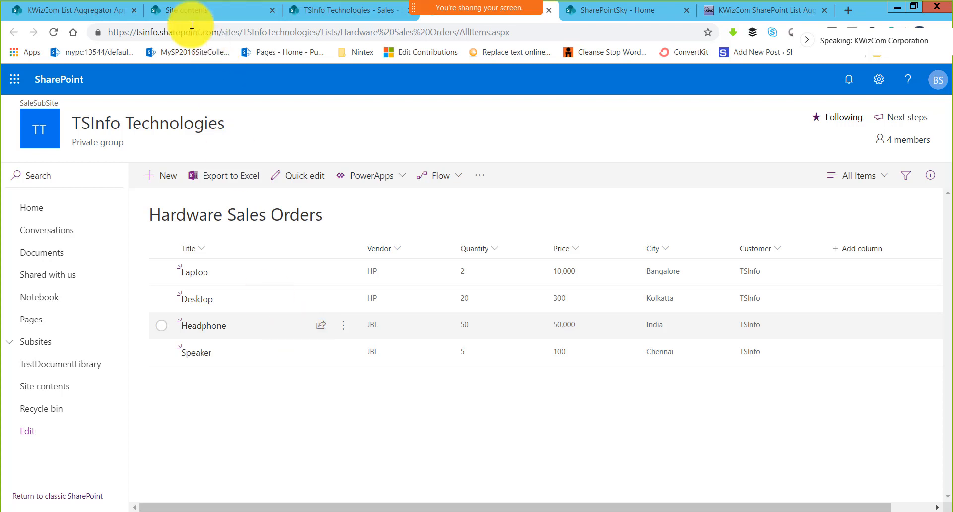
click(110, 11)
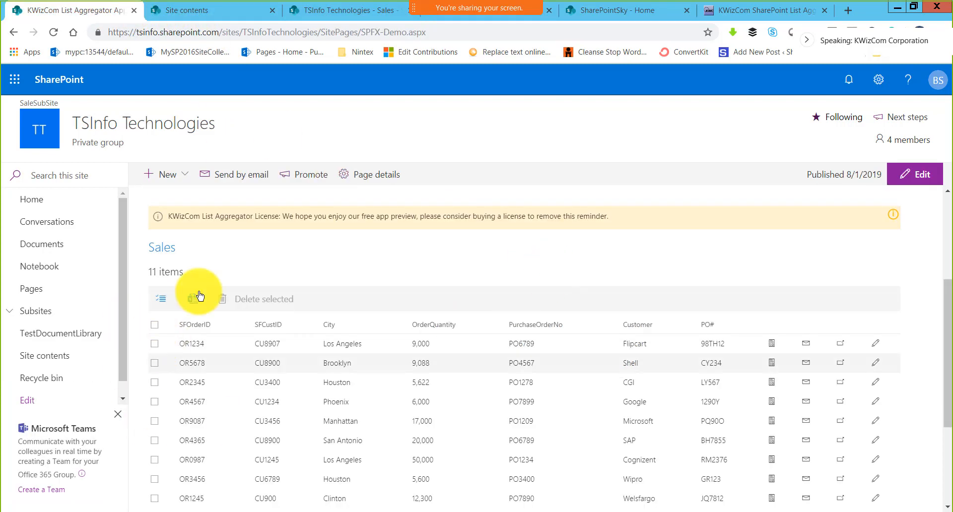
scroll(189, 357, down, 1)
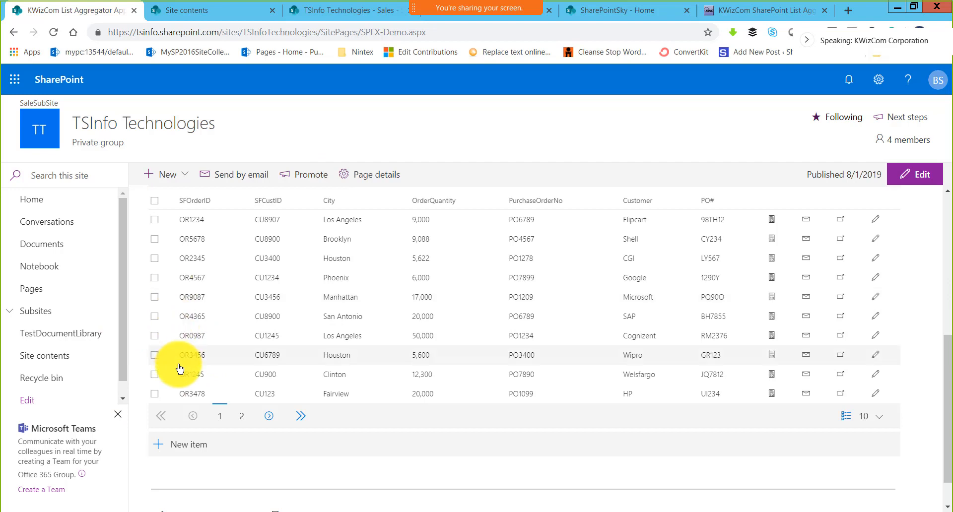
scroll(170, 361, up, 1)
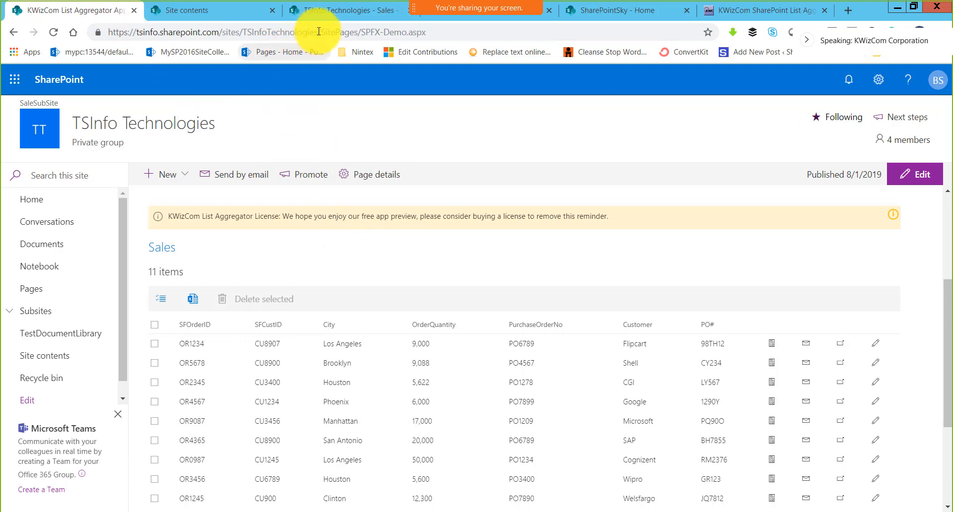
Step: Compare the TSInfoTechnologies and SharePointSky site URLs and examine the lists in SharePointSky's Site contents
drag(318, 31, 212, 31)
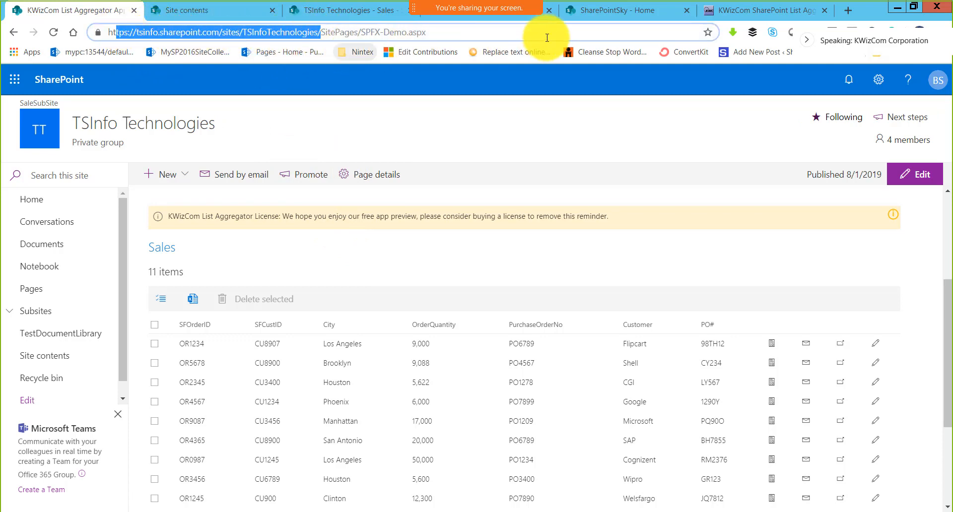
click(577, 15)
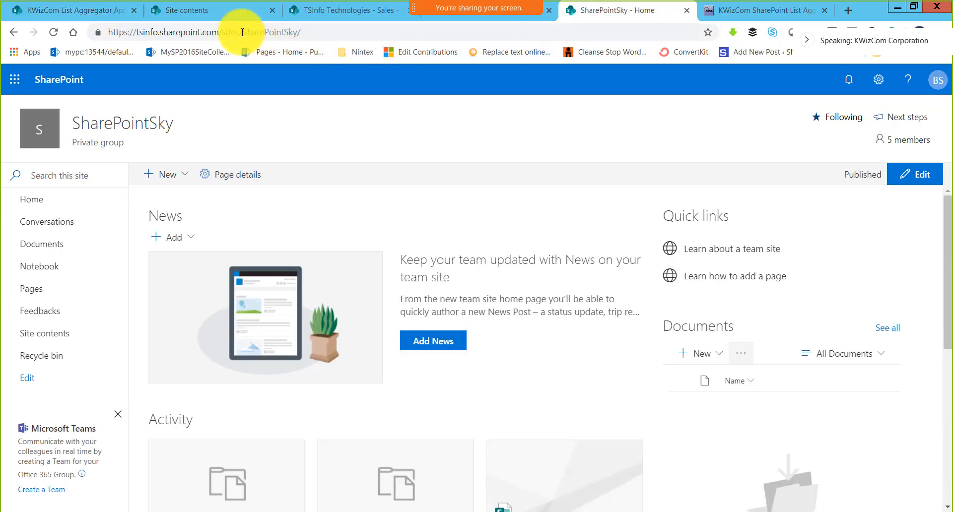
click(284, 36)
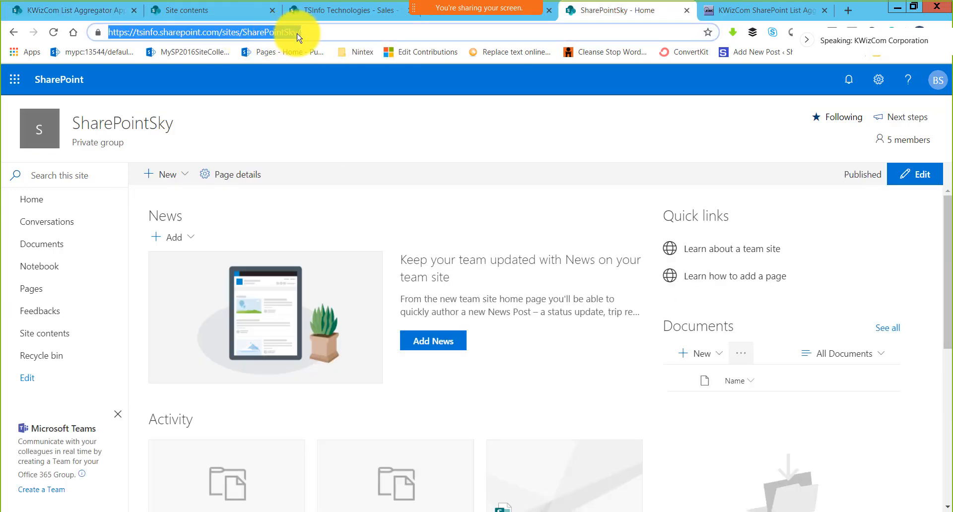
click(50, 339)
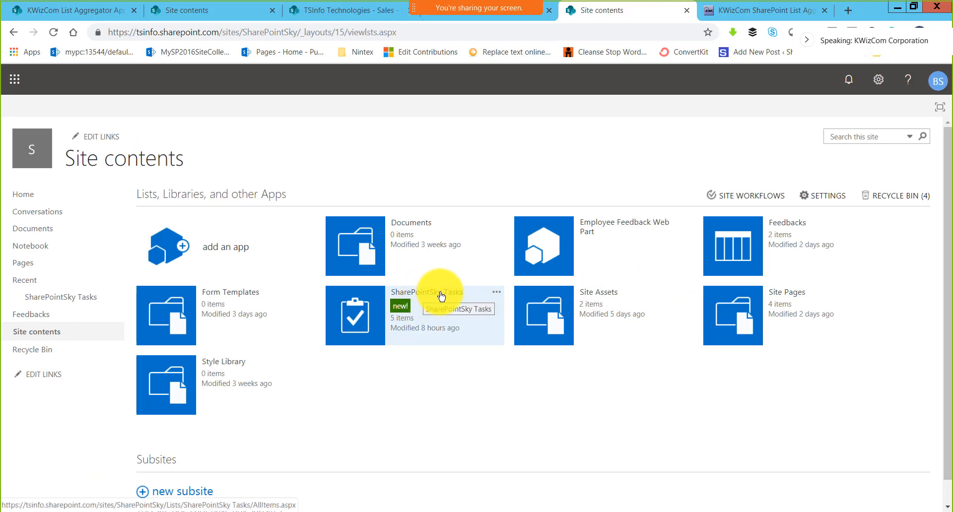
Step: Return to the demo page, reopen the List Aggregator's properties for editing, and delete the Sales Scope aggregation scope
click(83, 10)
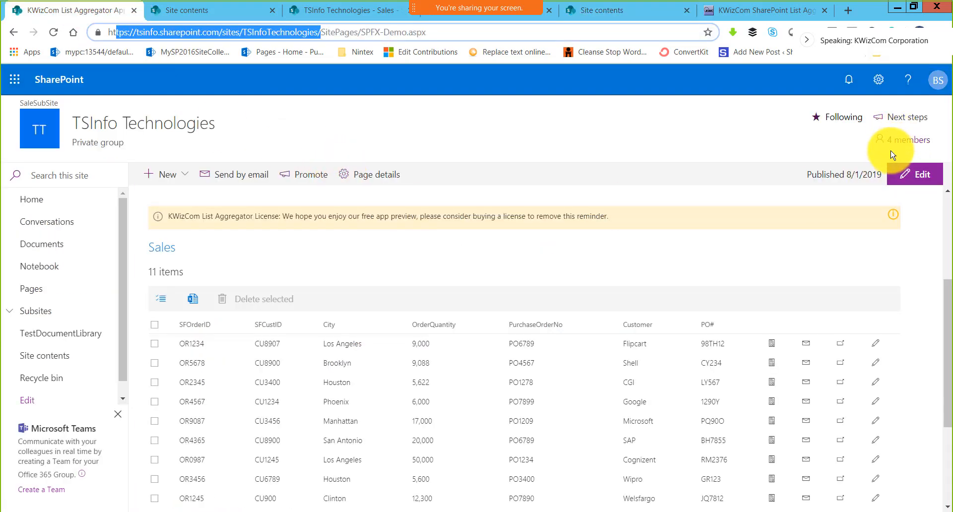
click(911, 176)
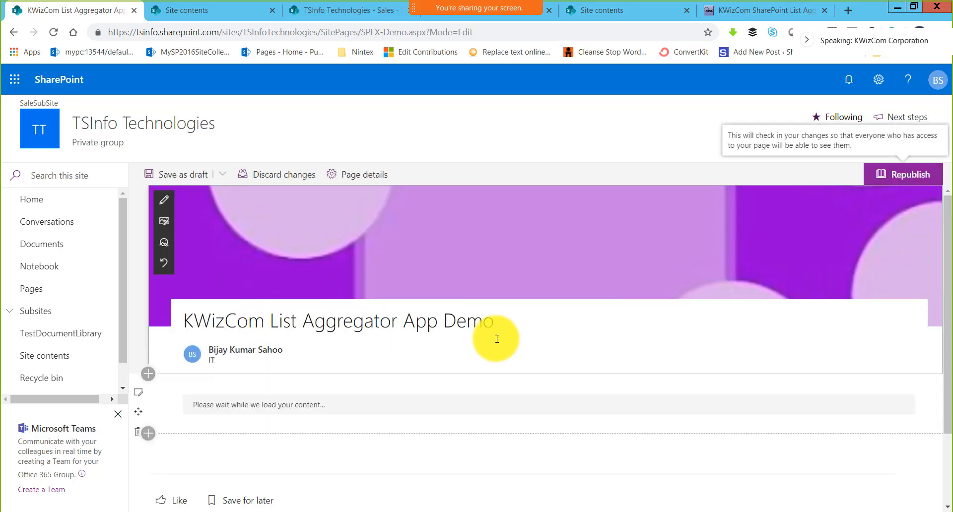
scroll(496, 339, down, 3)
scroll(481, 340, up, 1)
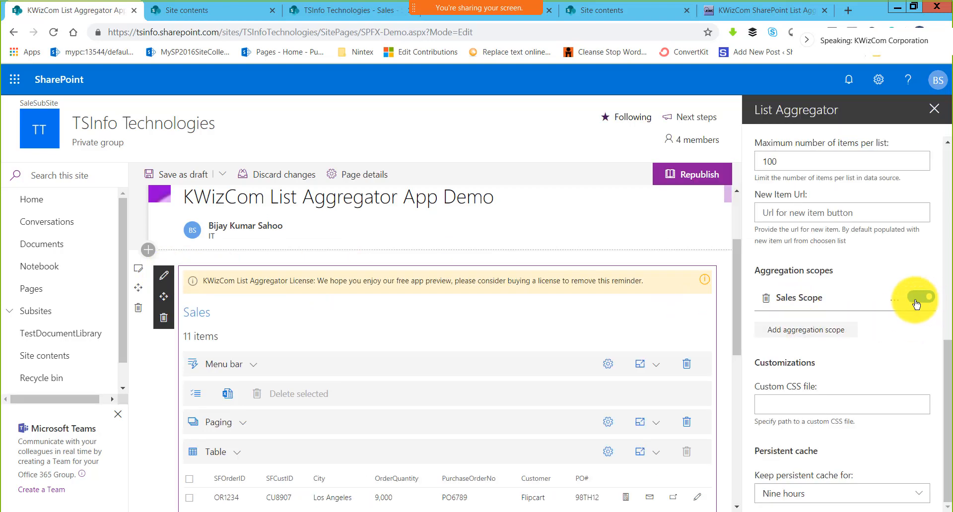
click(766, 298)
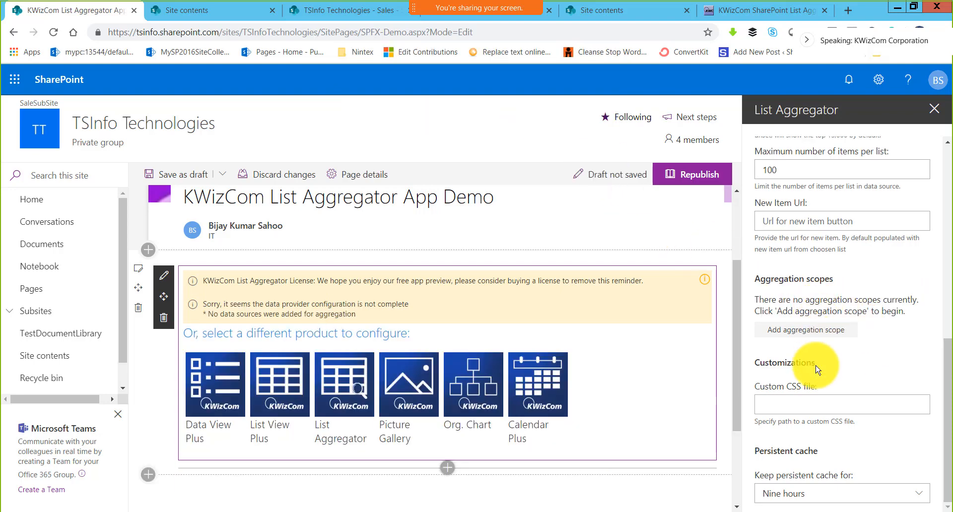
Step: Set the List Aggregator's SharePoint list to TeamTask with the Default view
scroll(813, 298, up, 4)
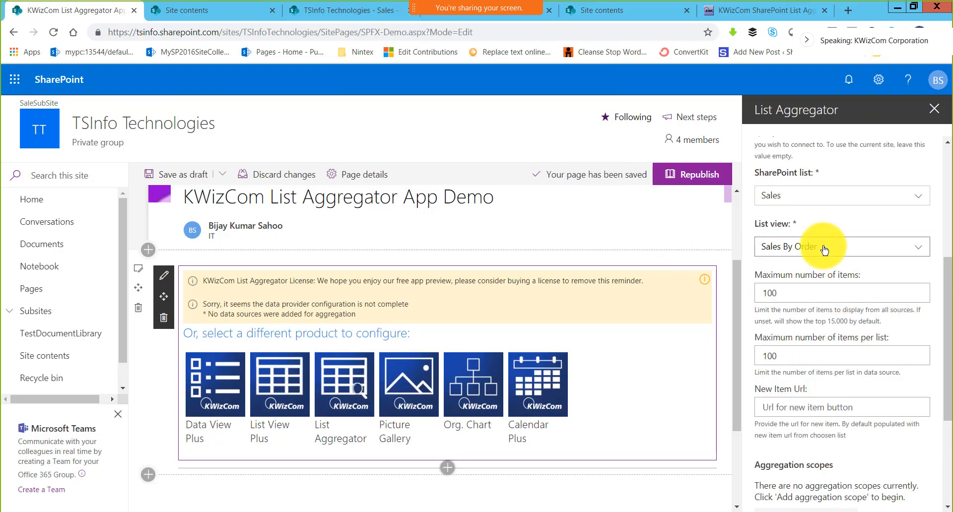
click(811, 202)
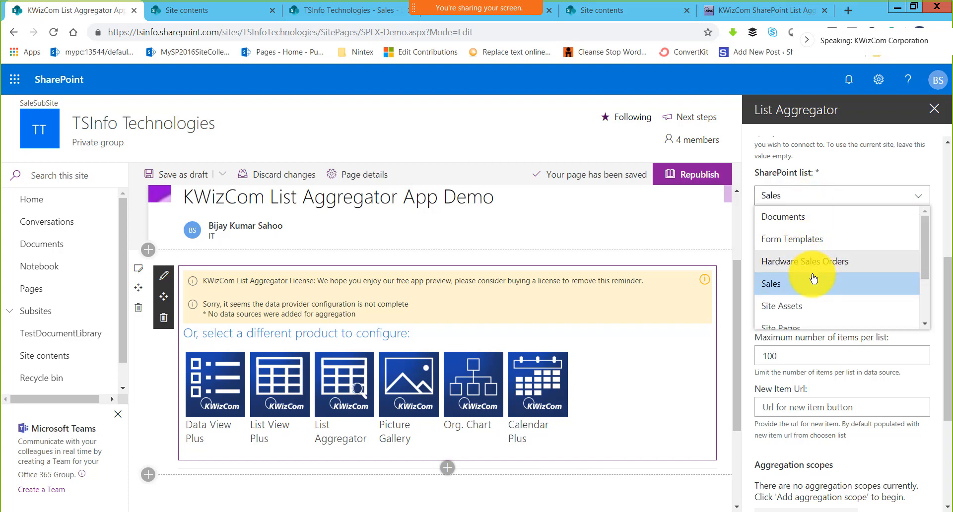
scroll(794, 272, down, 2)
click(794, 310)
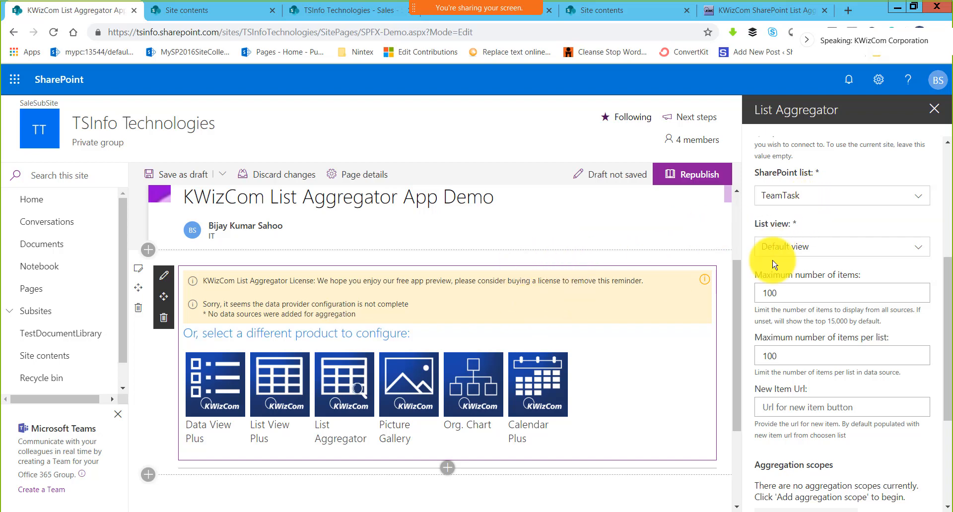
click(834, 250)
click(800, 266)
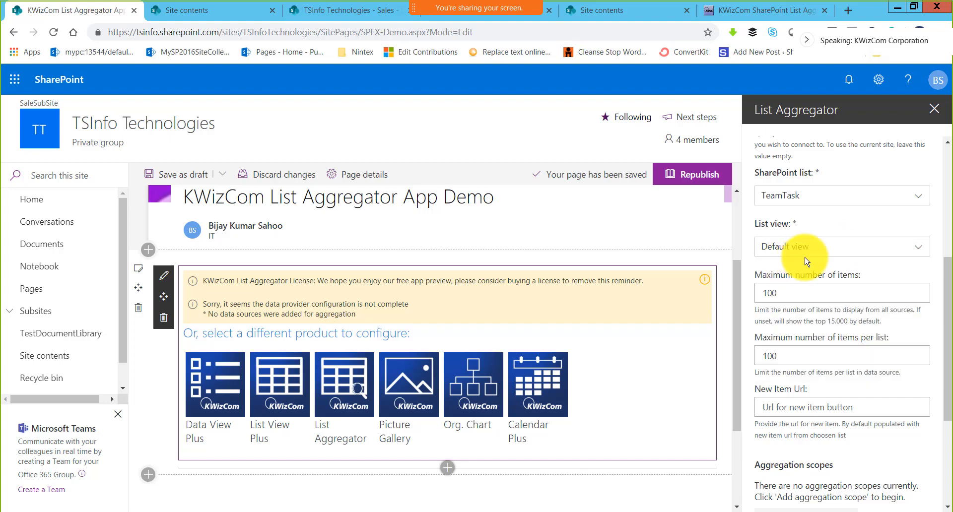
Step: Add a new aggregation scope to the List Aggregator and set its scope type to Specific lists
scroll(829, 402, down, 4)
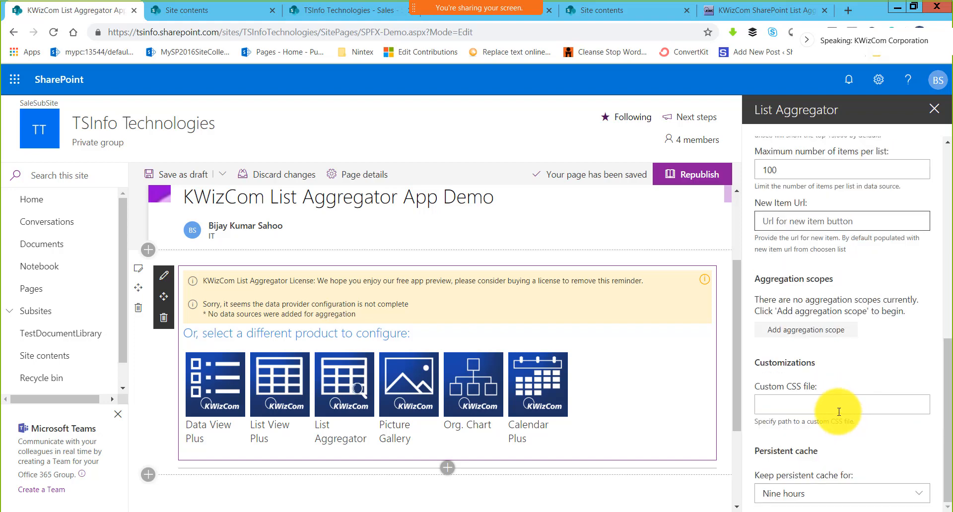
click(799, 331)
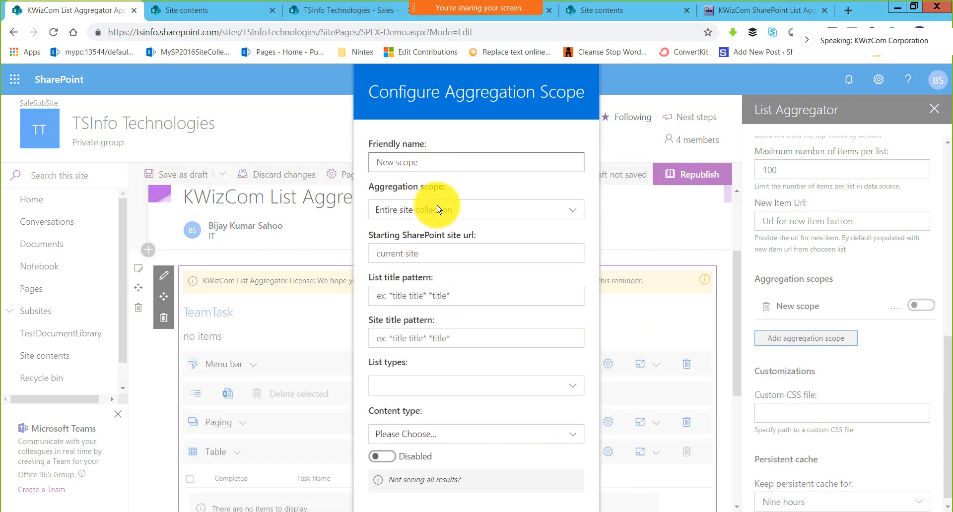
click(395, 215)
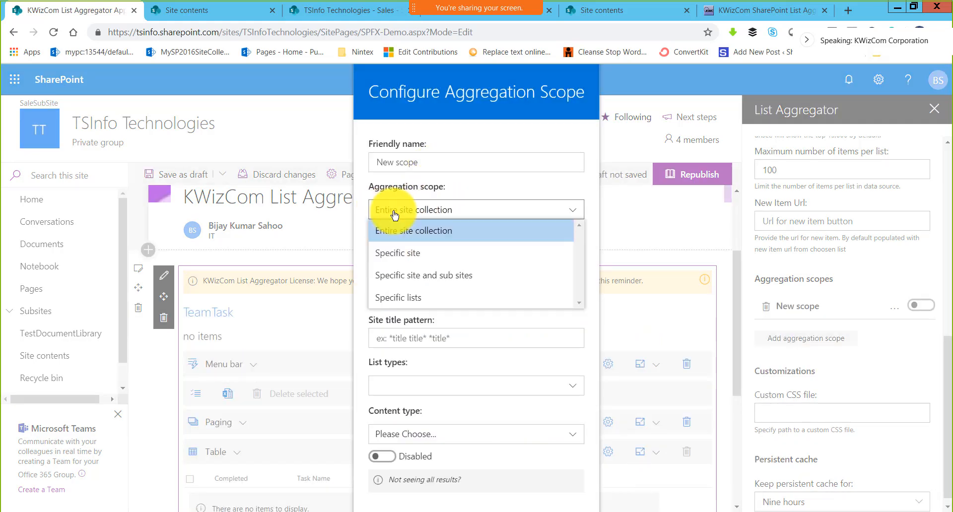
click(400, 298)
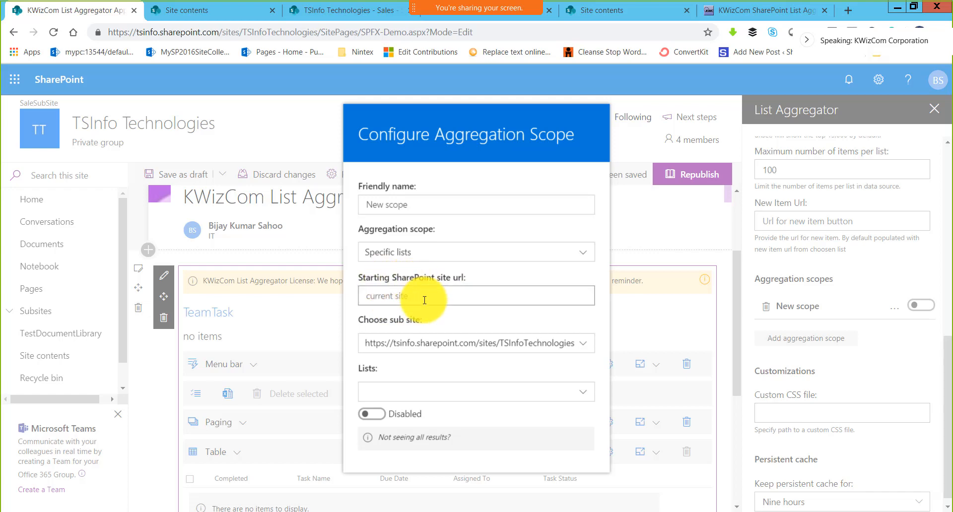
click(606, 10)
drag(302, 32, 53, 31)
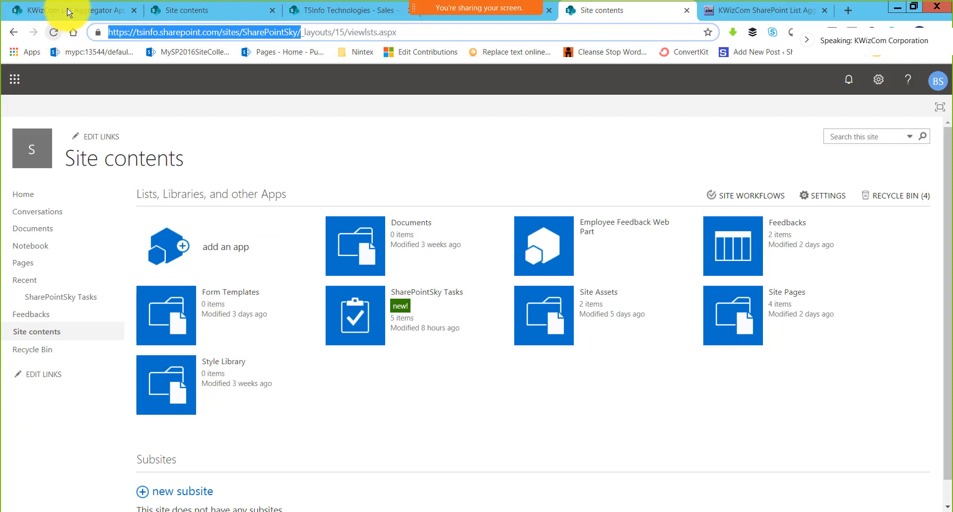
click(83, 18)
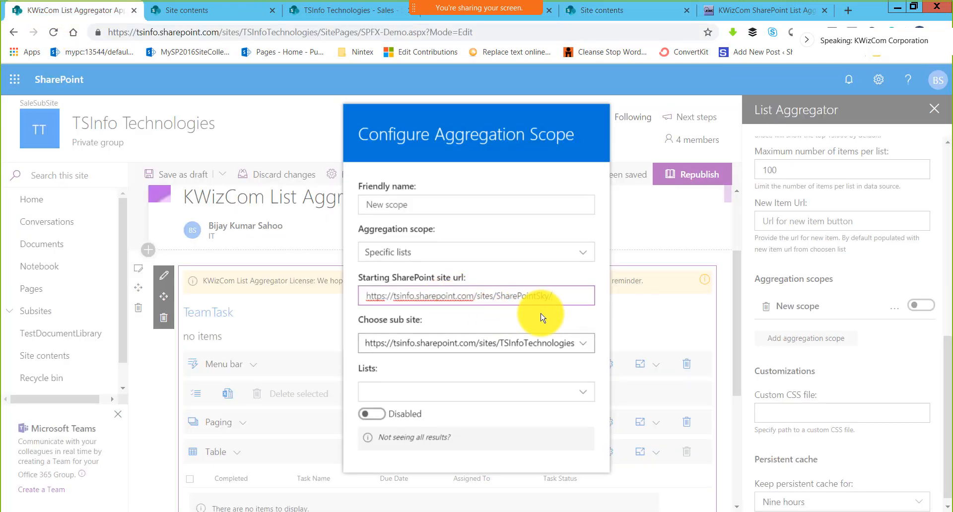
click(516, 323)
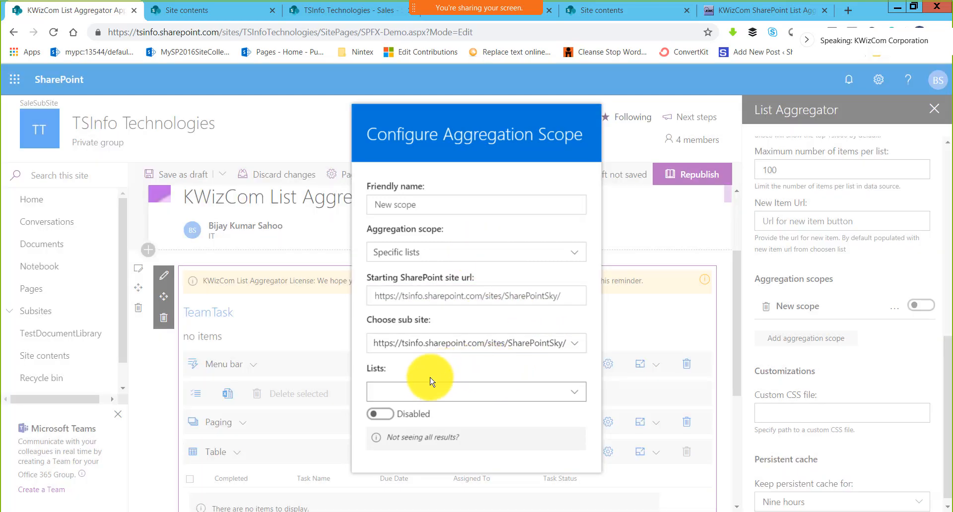
Step: Choose the SharePointSky Tasks list for the new scope, enable the scope, and close its configuration
click(492, 390)
scroll(477, 431, down, 5)
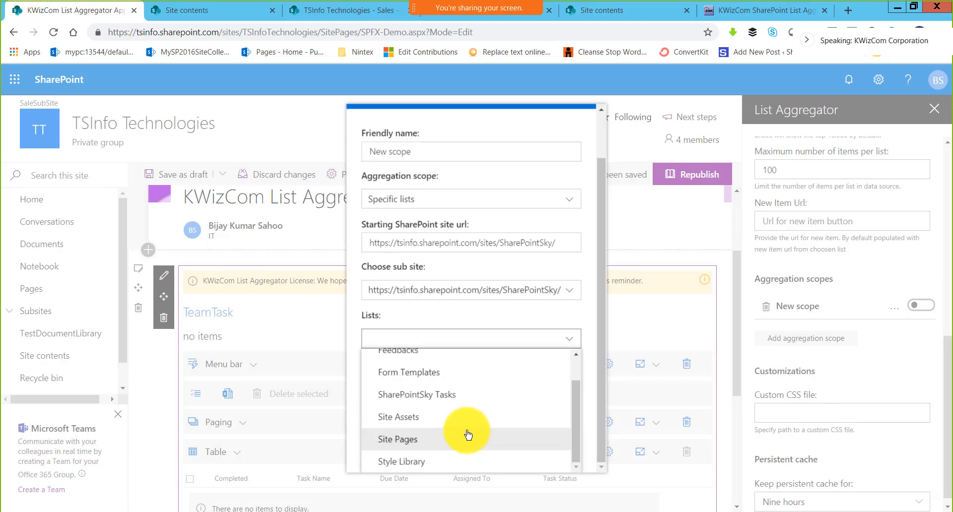
drag(571, 418, 572, 397)
click(425, 424)
scroll(416, 342, up, 1)
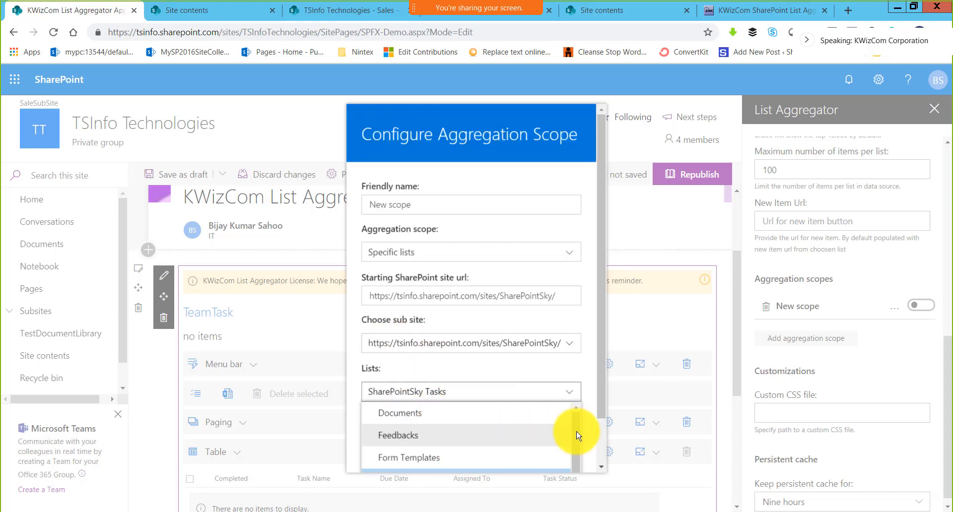
scroll(595, 419, down, 1)
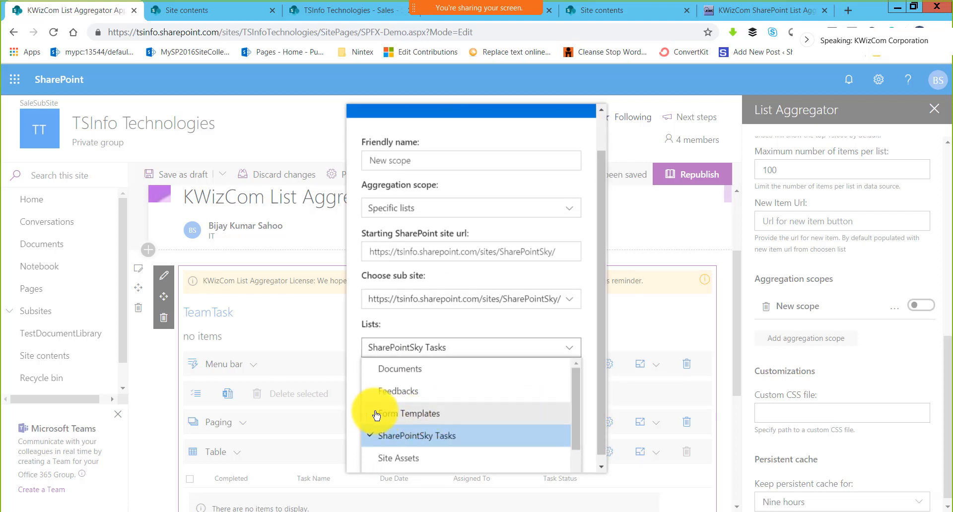
click(404, 353)
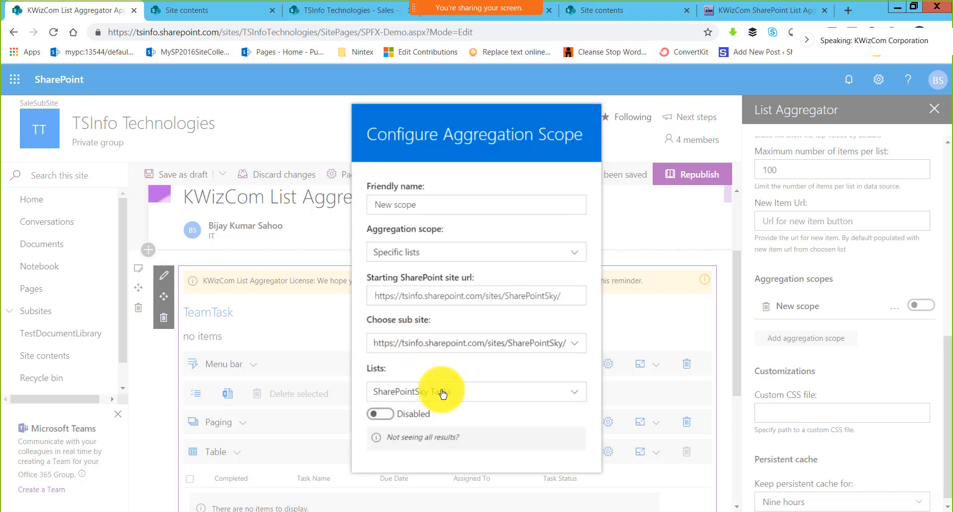
click(388, 414)
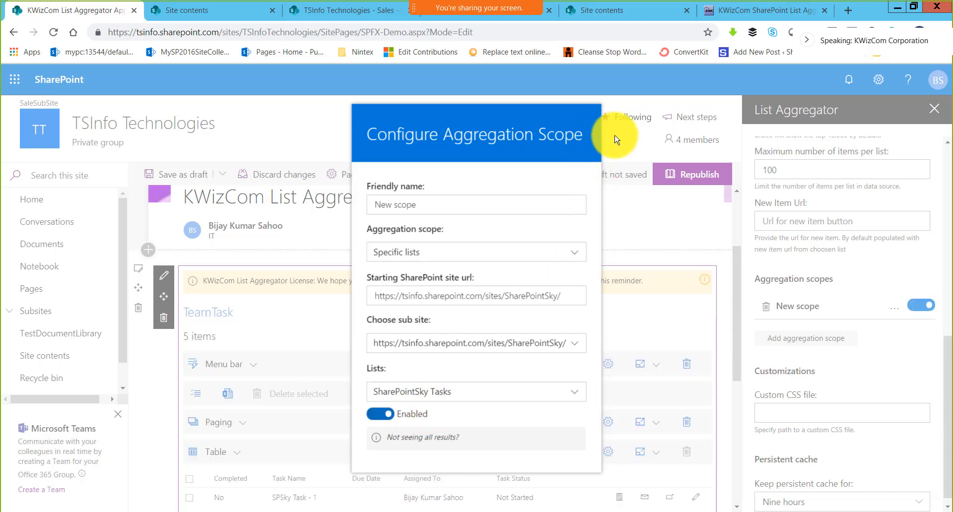
click(676, 323)
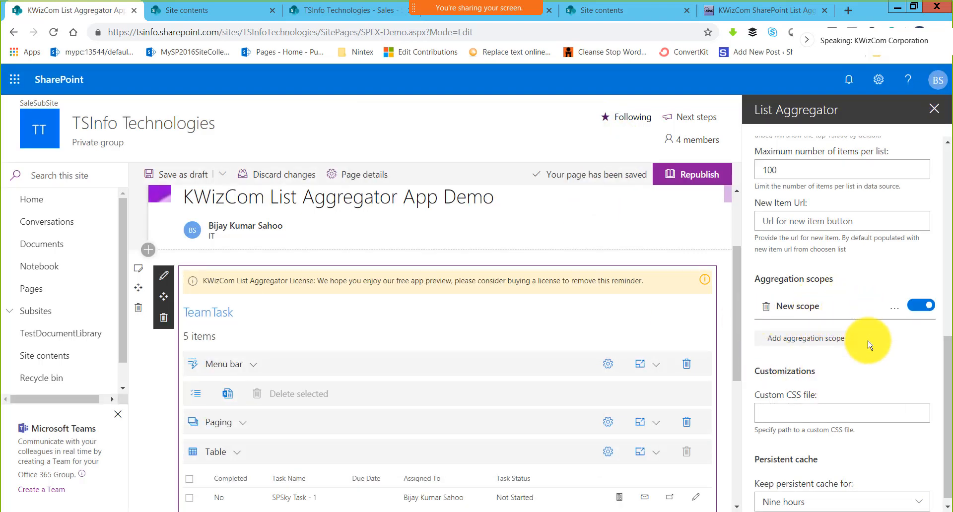
Step: Republish the page and compare the aggregated TeamTask table with the items in the SharePointSky Tasks list
scroll(653, 377, down, 3)
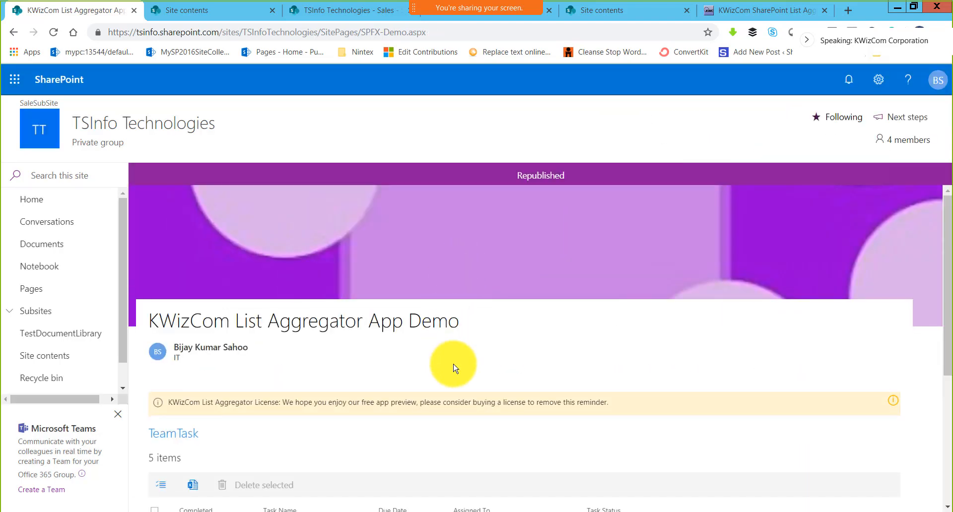
scroll(260, 383, down, 5)
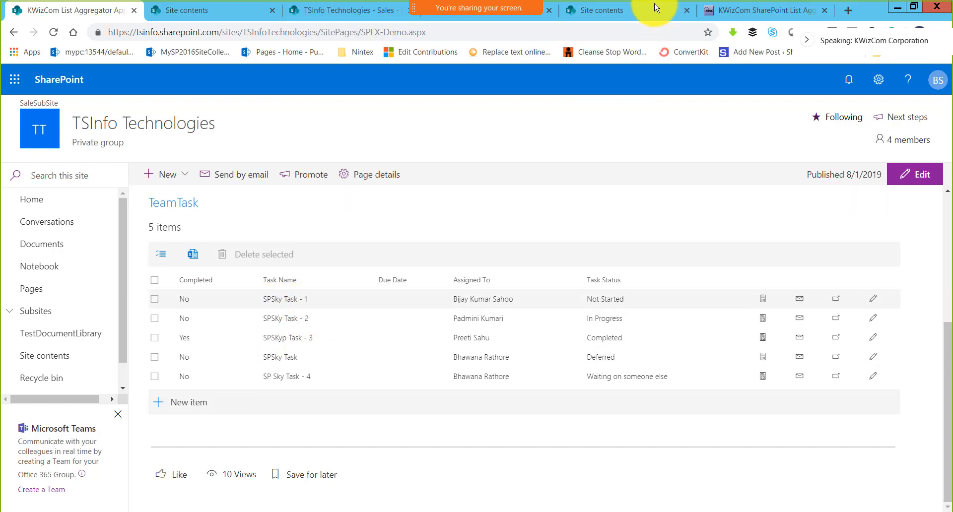
click(620, 10)
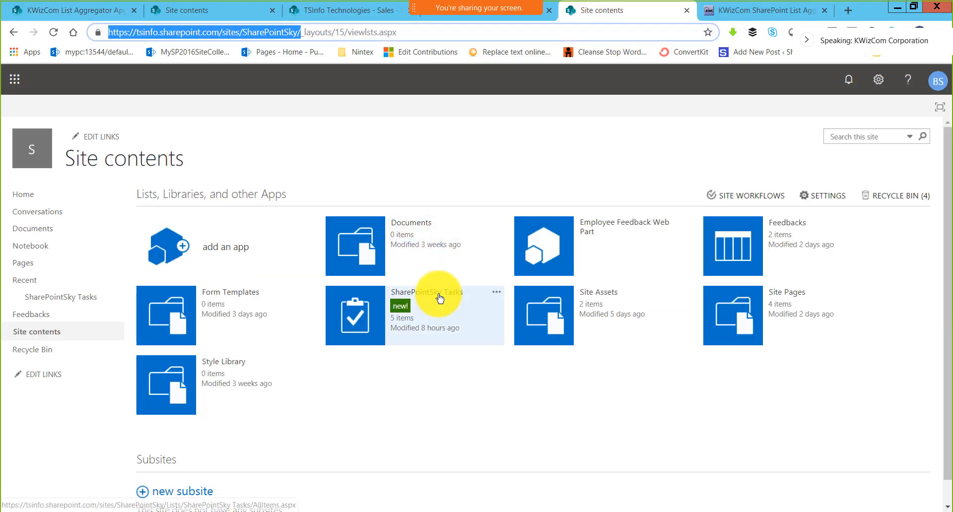
click(436, 292)
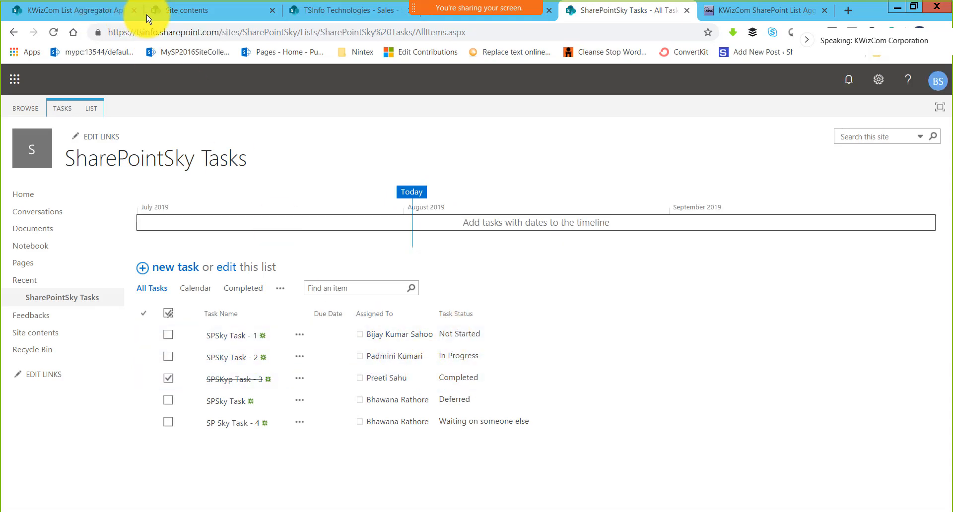
click(99, 9)
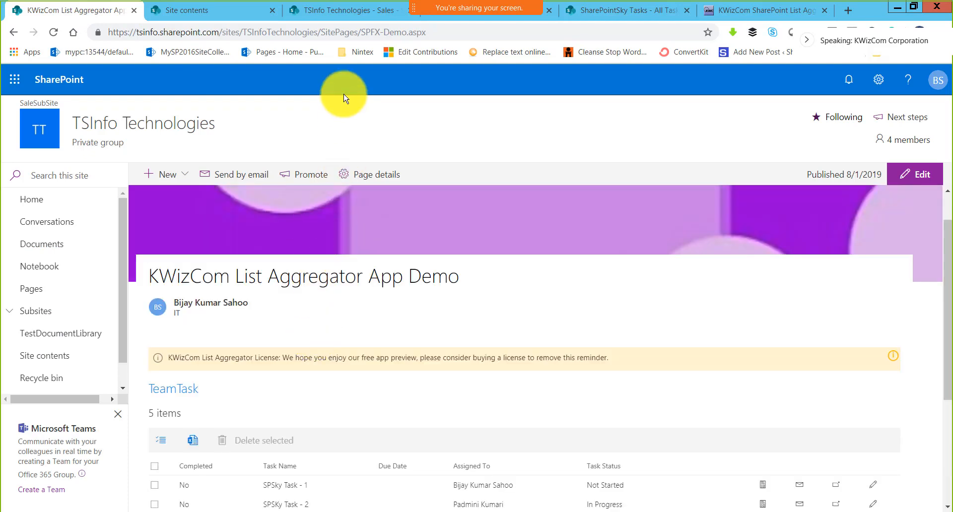
Step: Check the TSInfoTechnologies Site contents, return to the demo page in edit mode, and reopen the List Aggregator's properties
click(228, 13)
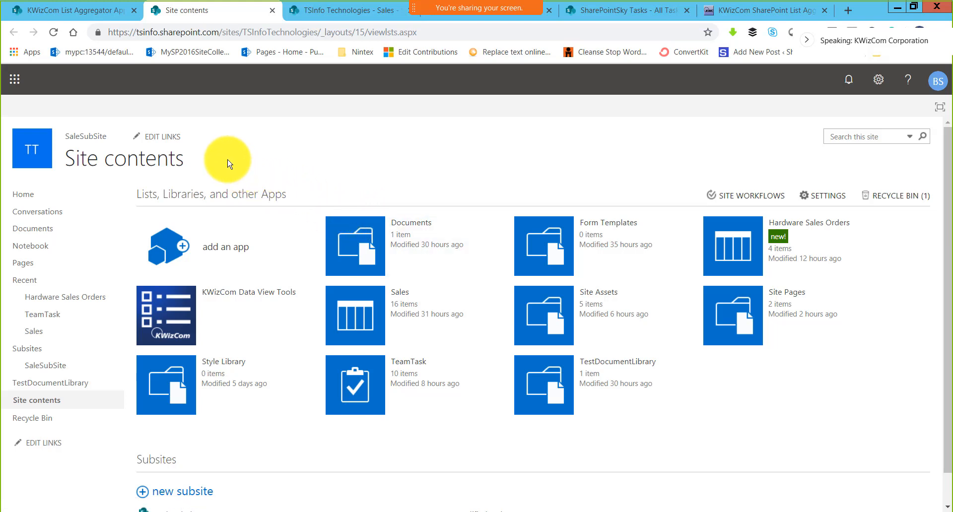
click(82, 10)
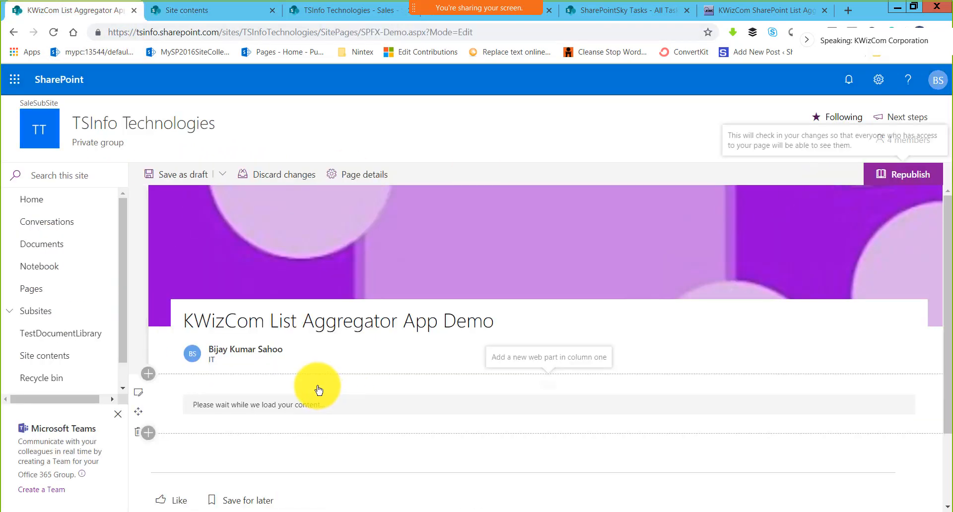
scroll(319, 390, down, 2)
scroll(236, 356, down, 1)
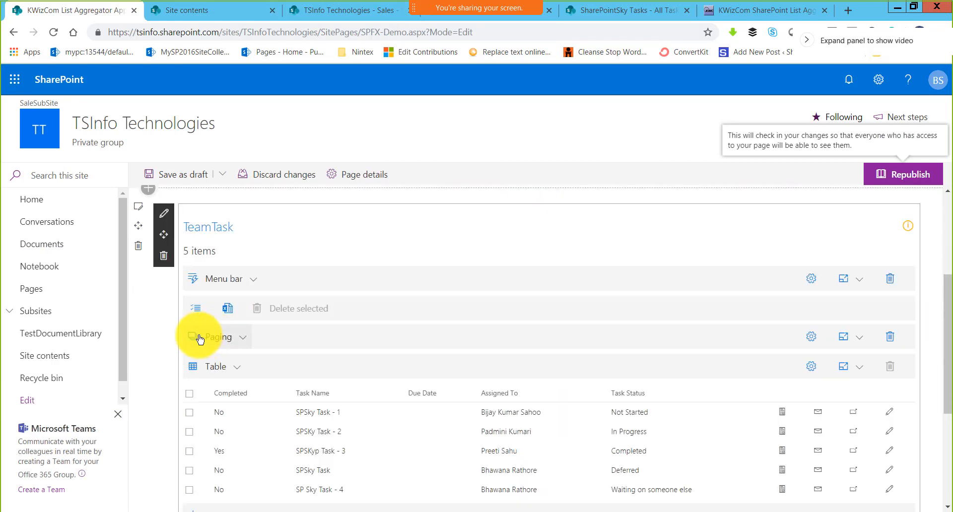
click(170, 217)
click(170, 217)
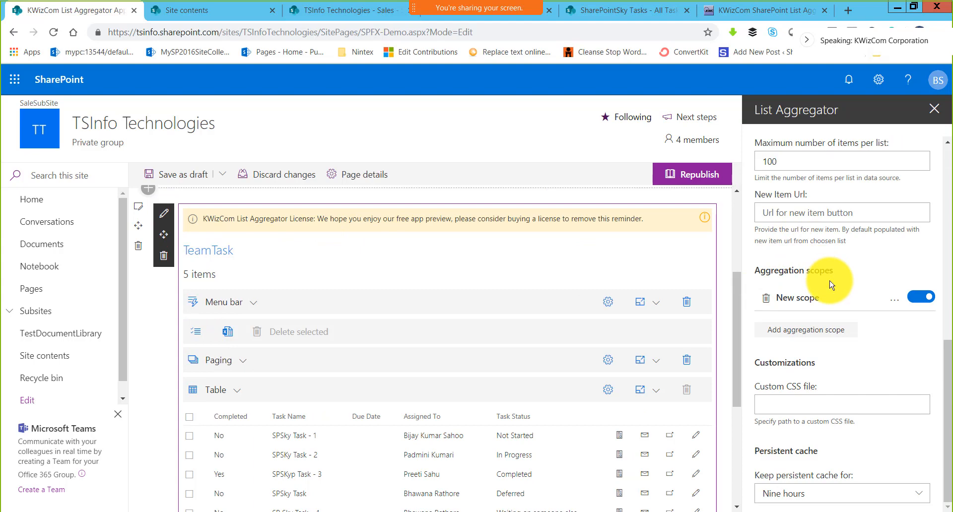
Step: Set the List Aggregator's SharePoint list to Sales
scroll(816, 248, up, 5)
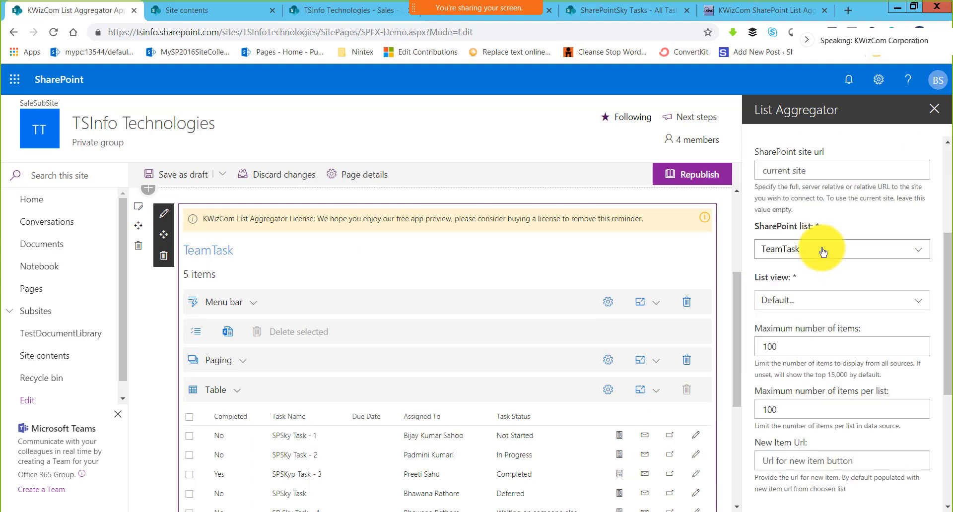
click(822, 251)
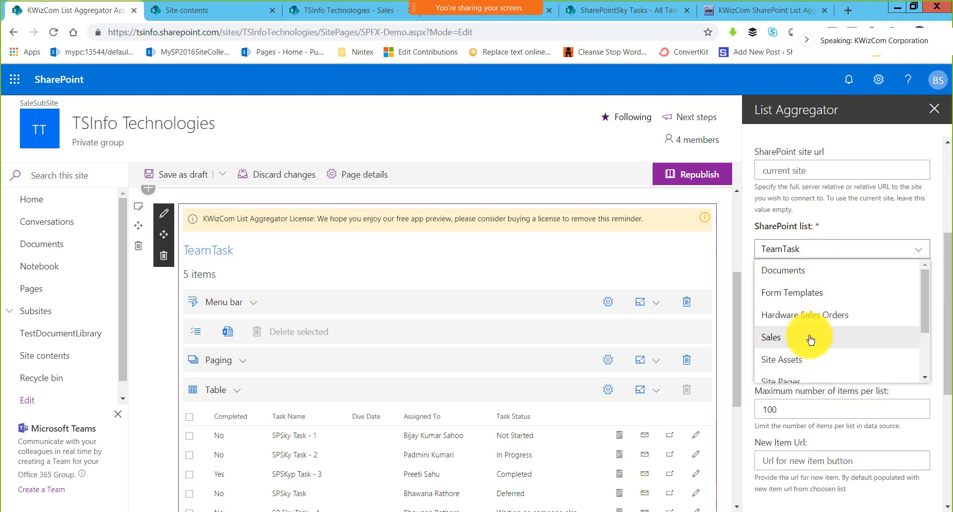
scroll(810, 340, down, 1)
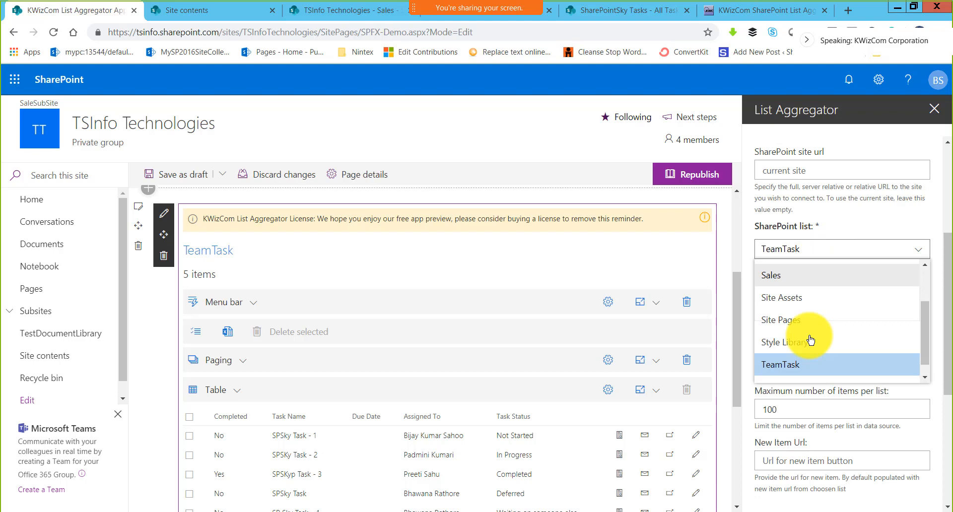
click(791, 281)
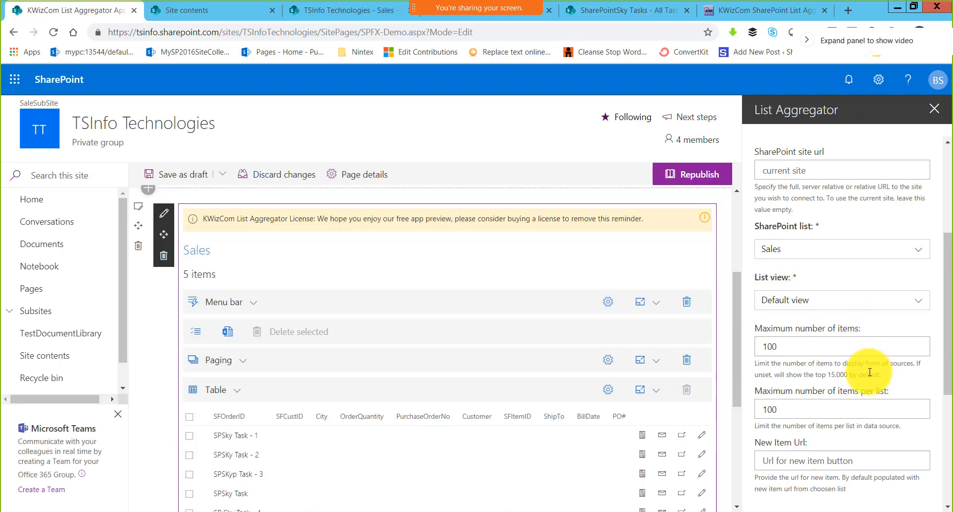
Step: Change the existing New scope to Specific site and sub sites and clear its starting site URL to use the current site
scroll(869, 372, down, 5)
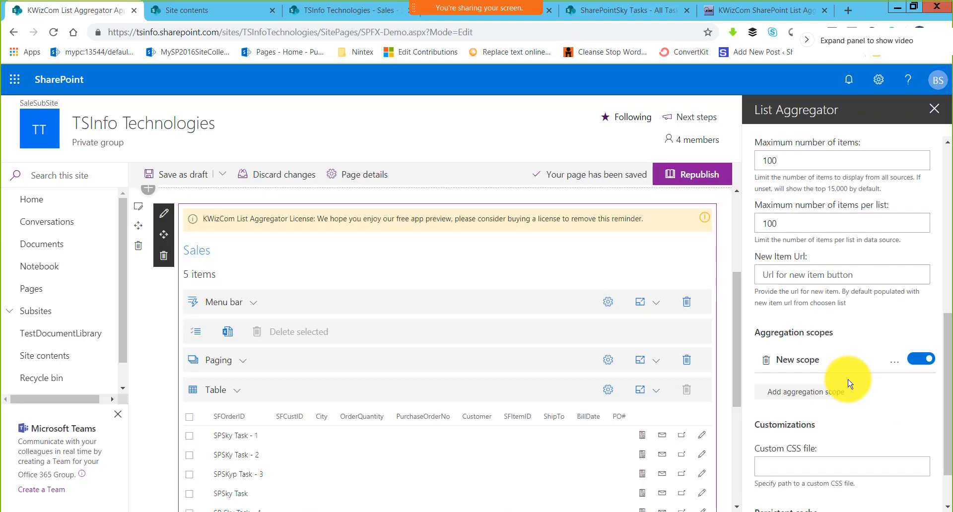
click(827, 309)
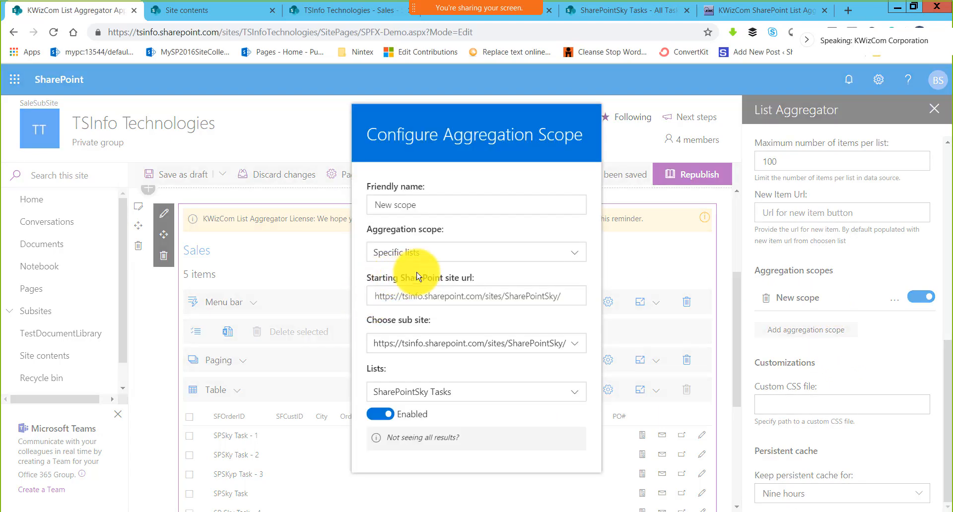
click(443, 260)
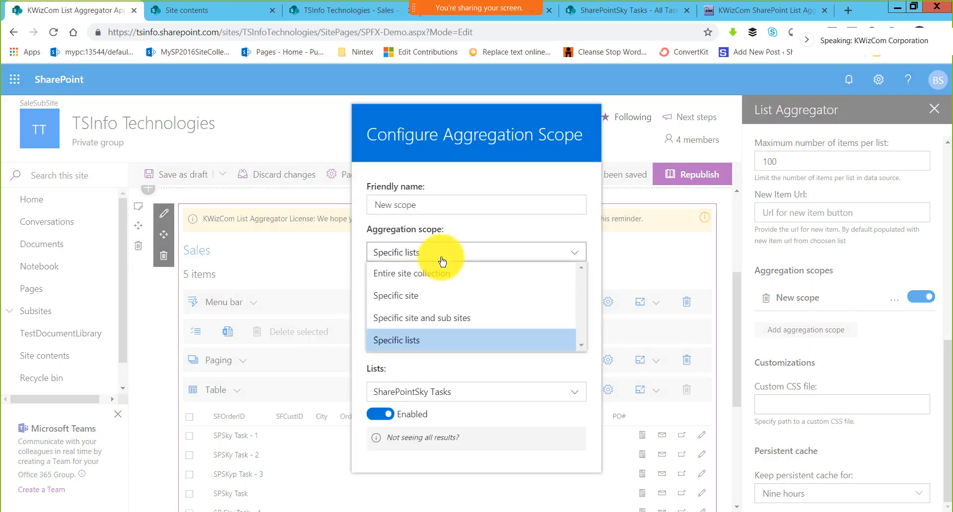
click(431, 321)
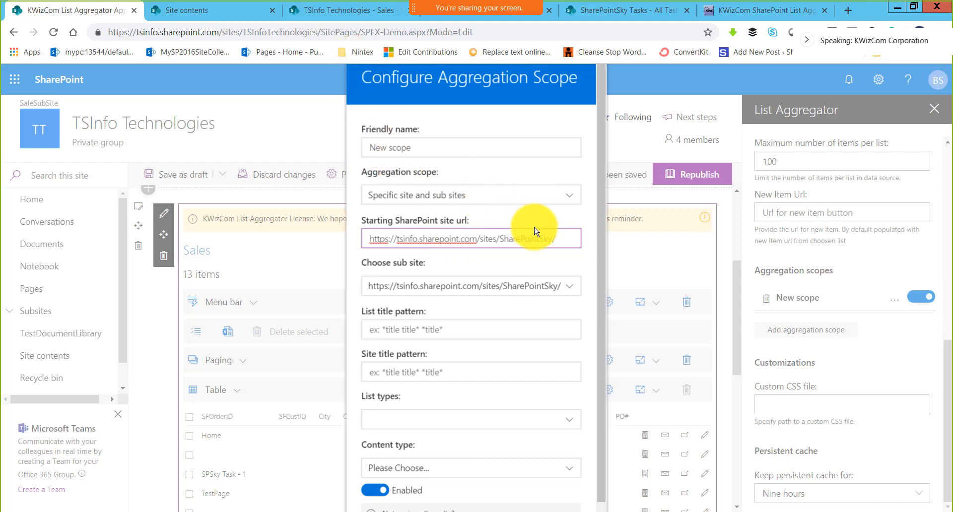
drag(565, 235, 346, 243)
key(BackSpace)
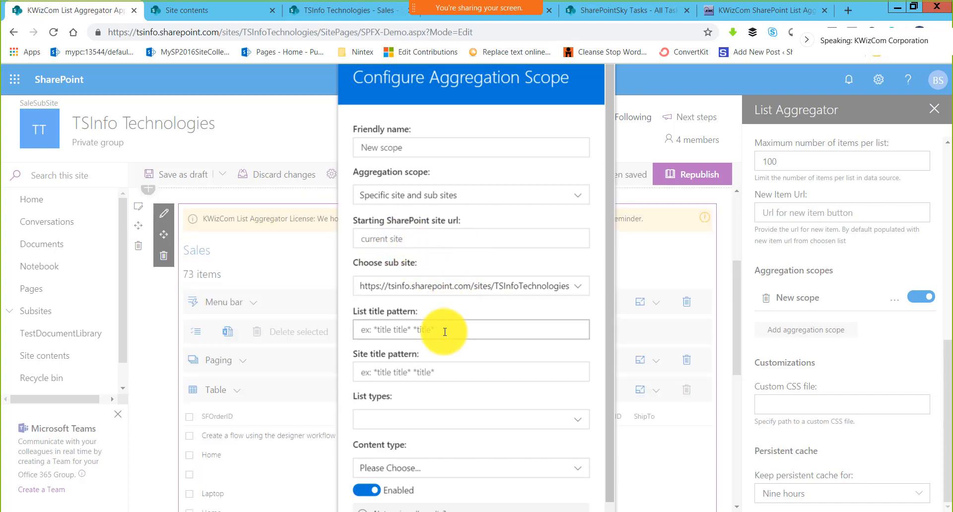
Step: Examine the Sales list and the lists in the Site contents of TSInfoTechnologies and its SaleSubSite subsite
click(614, 14)
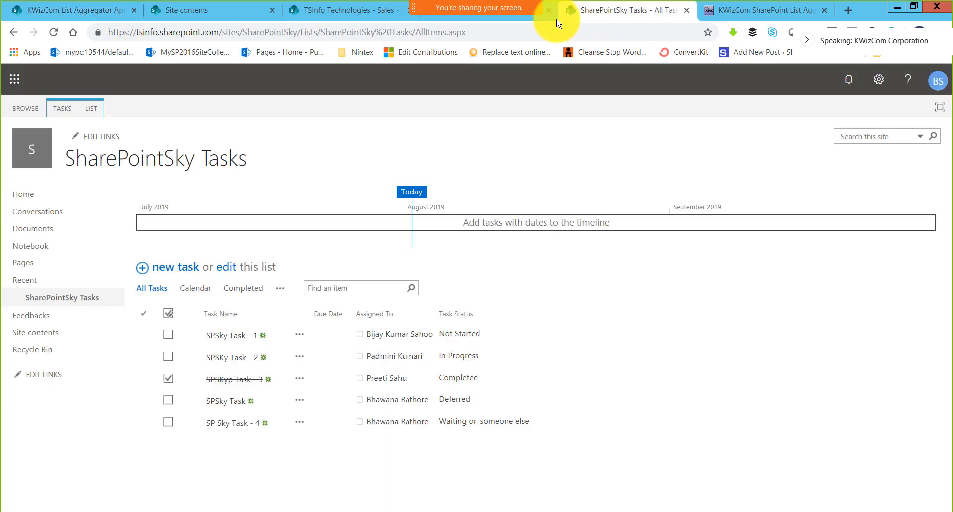
click(352, 15)
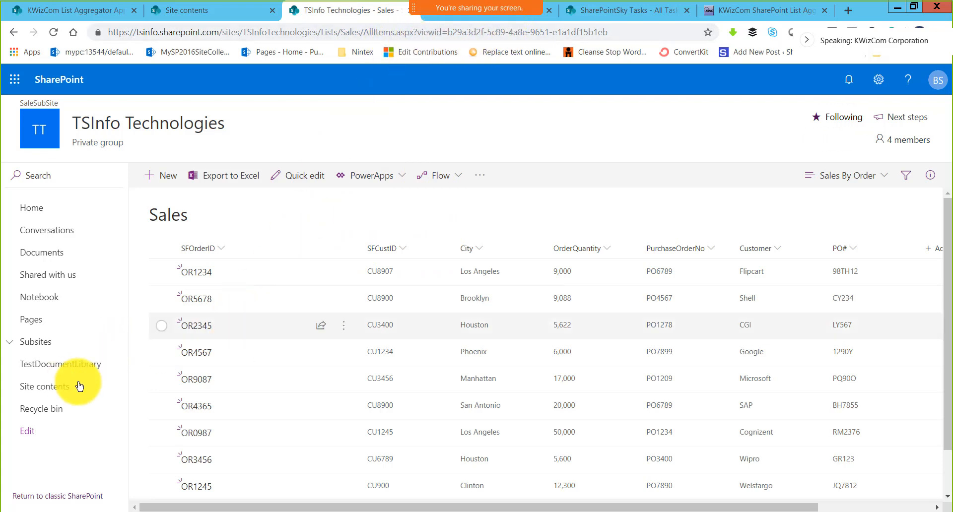
click(520, 20)
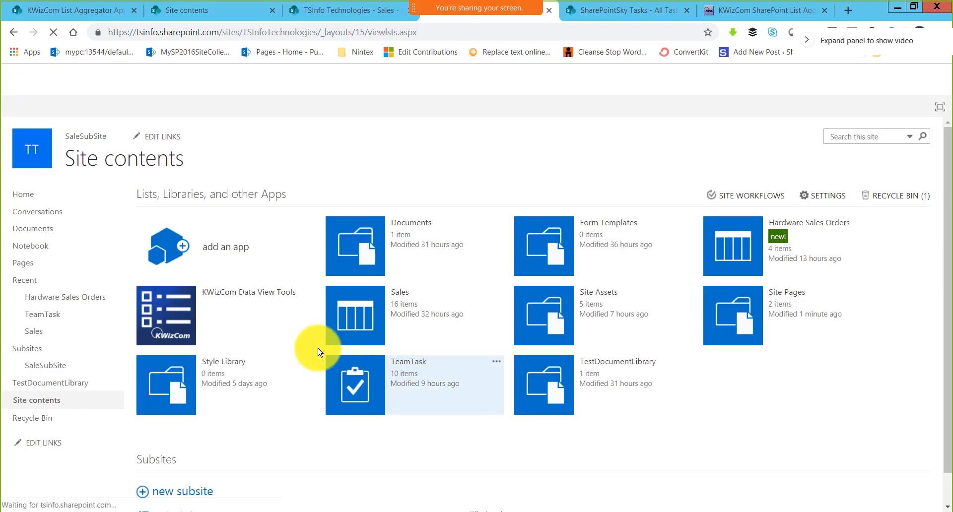
scroll(195, 471, down, 1)
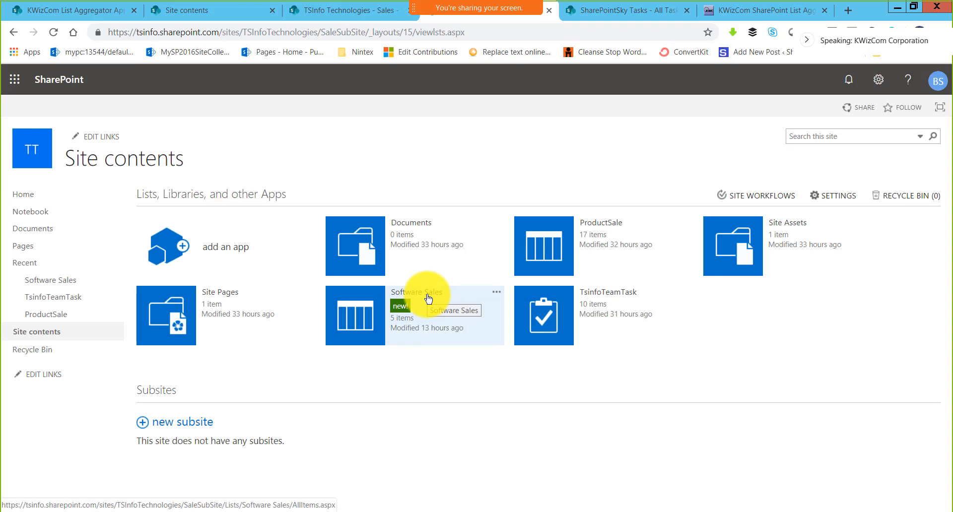
Step: Check SaleSubSite's Software Sales list and set the New scope's list title pattern to *sales* on the demo page
click(420, 296)
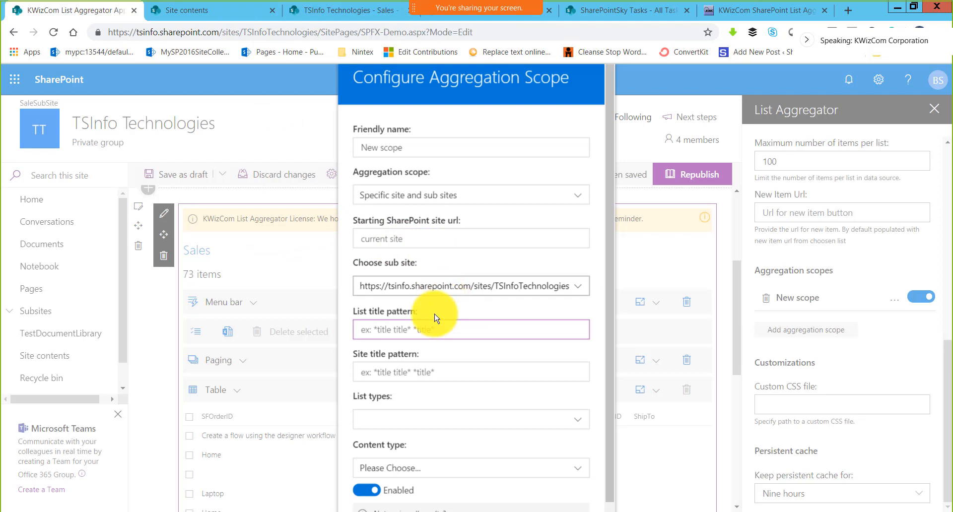
click(413, 329)
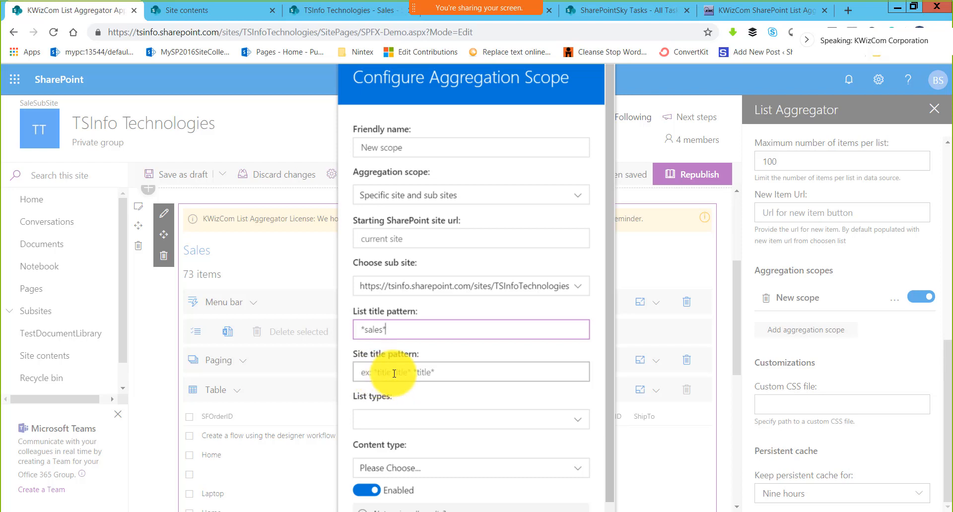
click(388, 370)
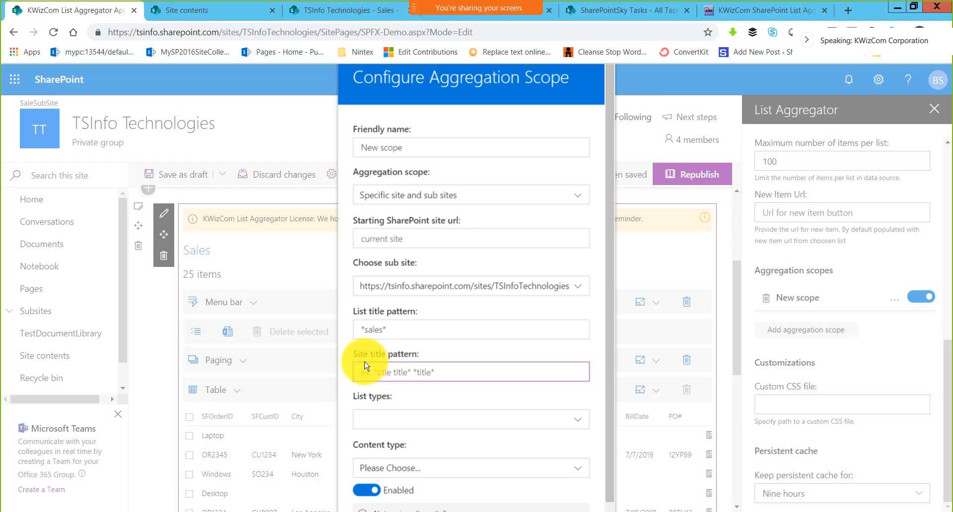
Step: Limit the New scope's list types to Custom list
click(560, 423)
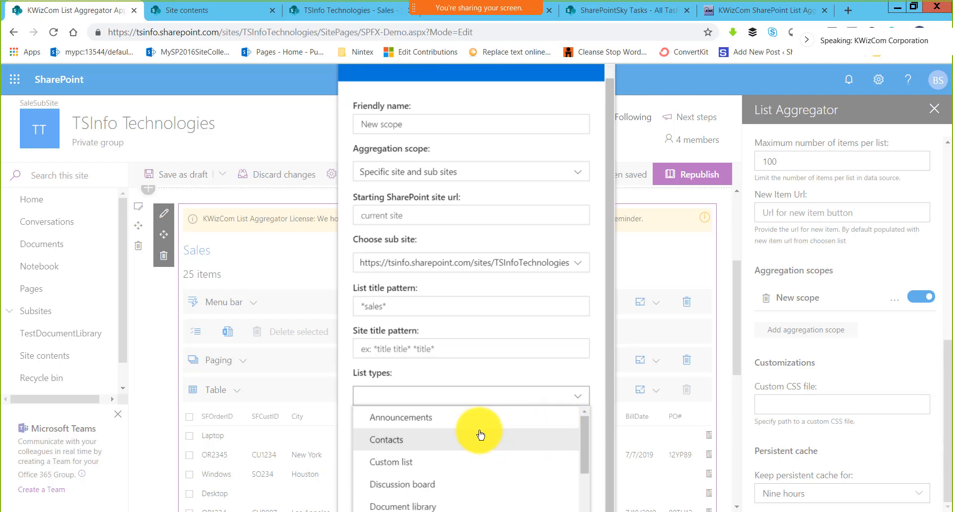
click(436, 464)
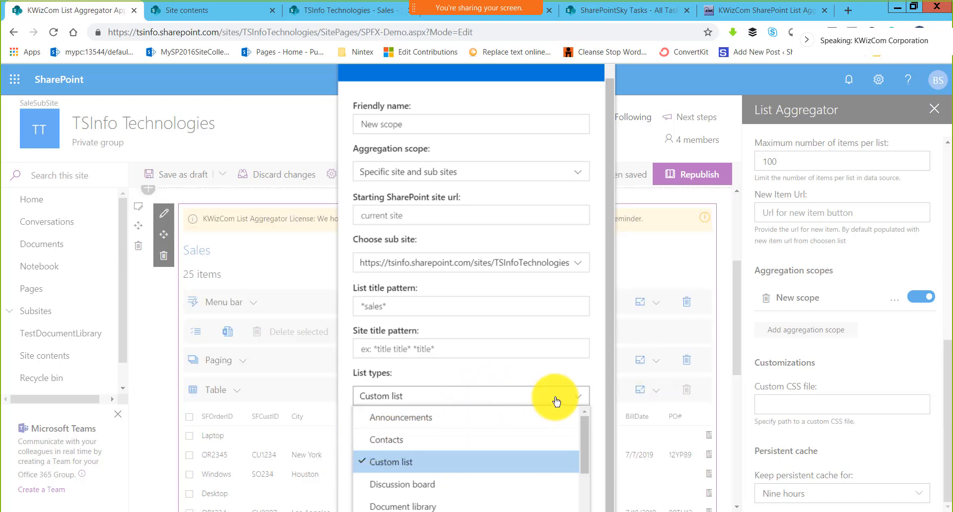
click(507, 399)
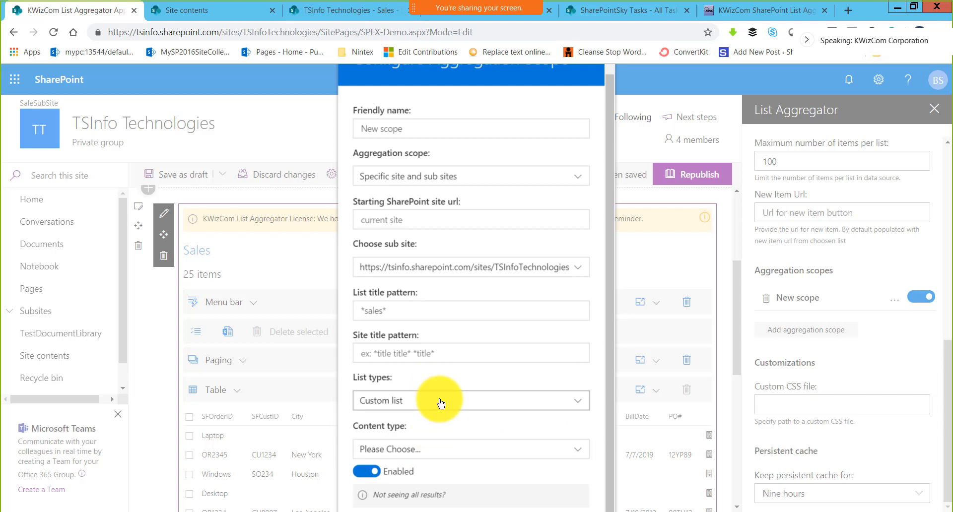
Step: Examine the content types available for the New scope and close its settings without choosing one
click(425, 451)
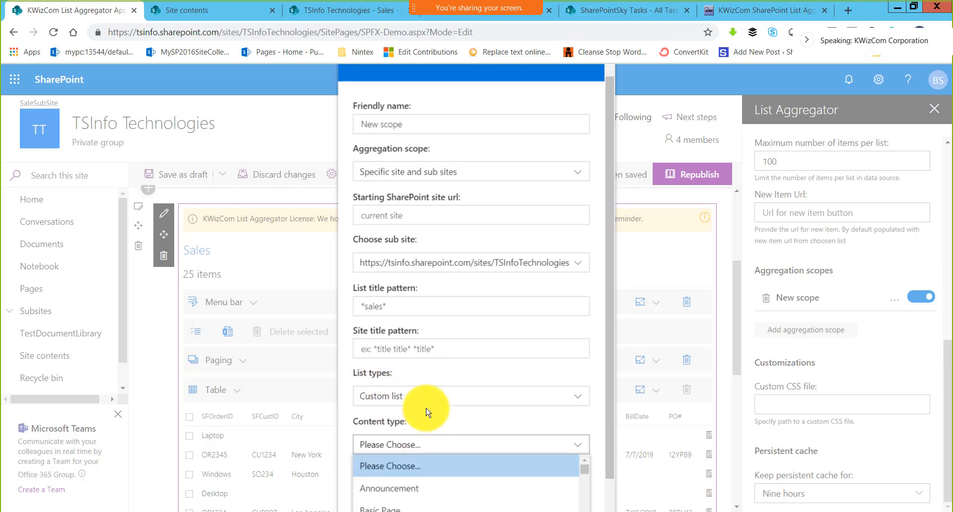
scroll(452, 462, down, 5)
scroll(452, 471, down, 3)
scroll(447, 476, up, 5)
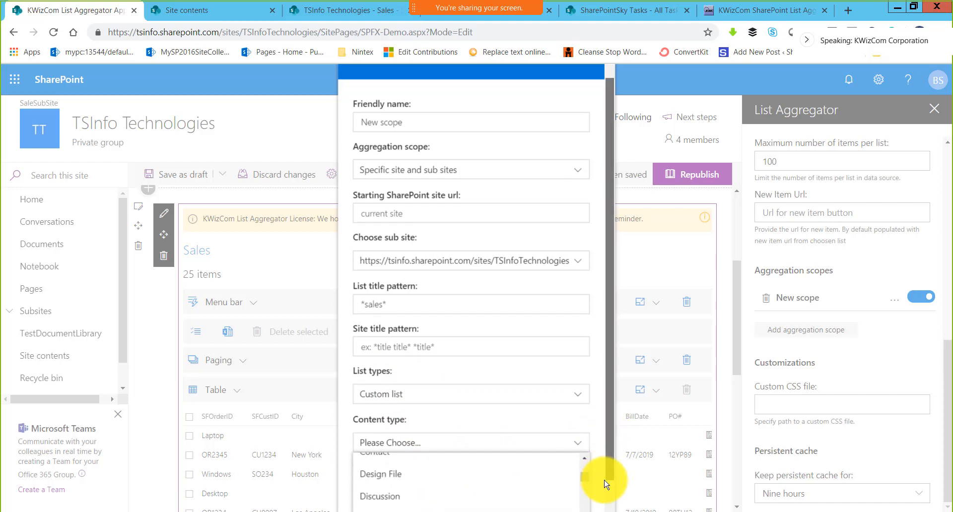
scroll(606, 472, down, 1)
scroll(583, 452, down, 2)
scroll(586, 464, down, 3)
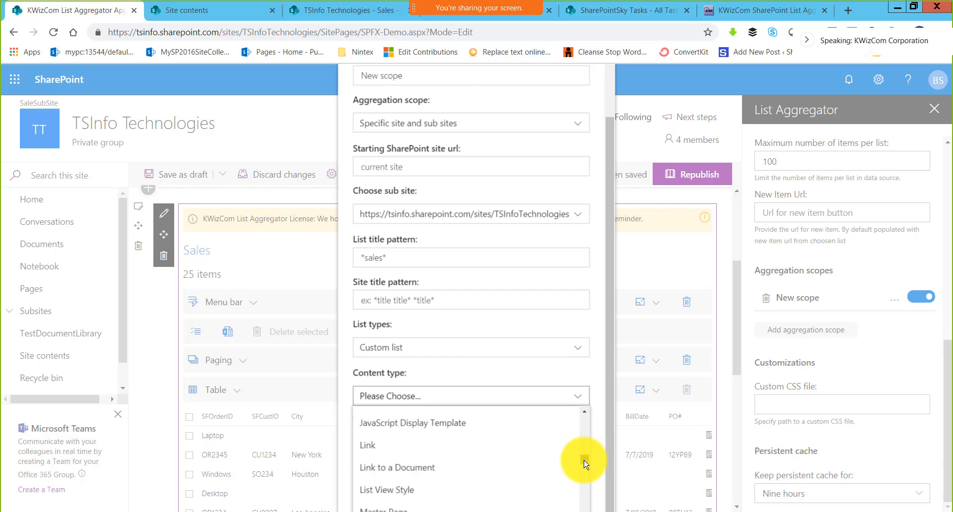
drag(584, 461, 585, 411)
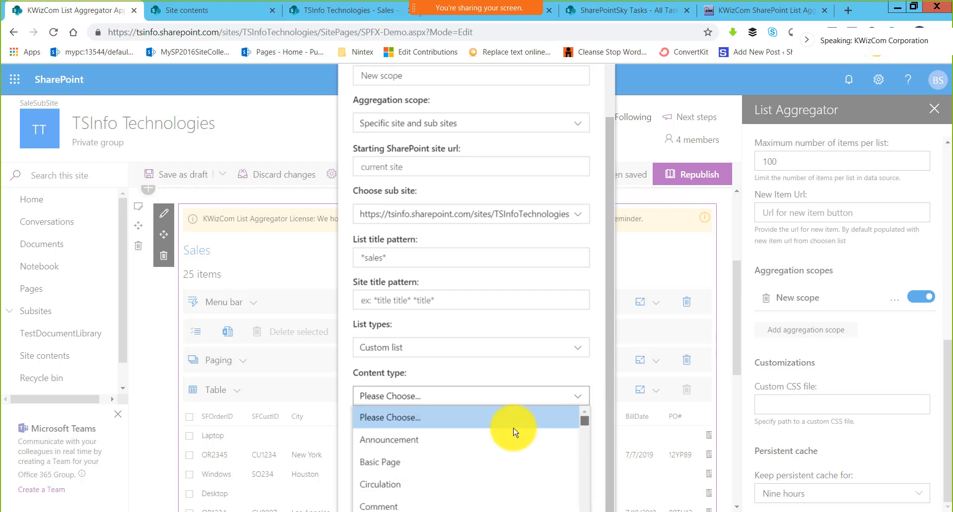
scroll(545, 392, up, 1)
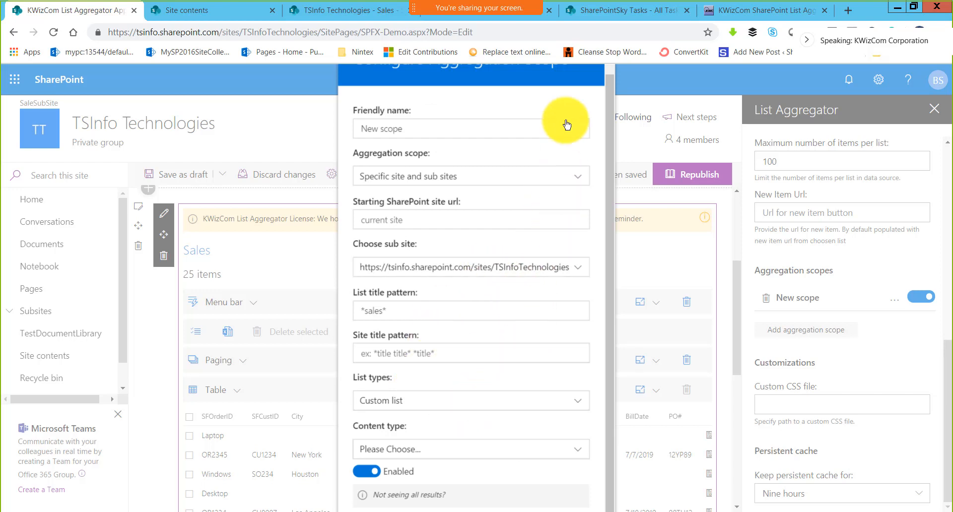
scroll(565, 140, up, 1)
click(662, 96)
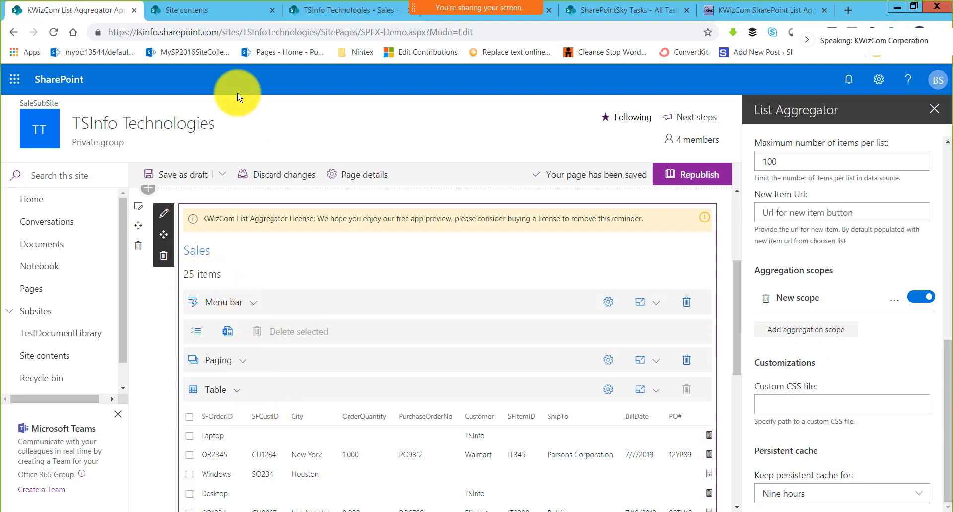
Step: Review the TSInfoTechnologies Site contents and the Software Sales list's site address, and return to the demo page
click(217, 15)
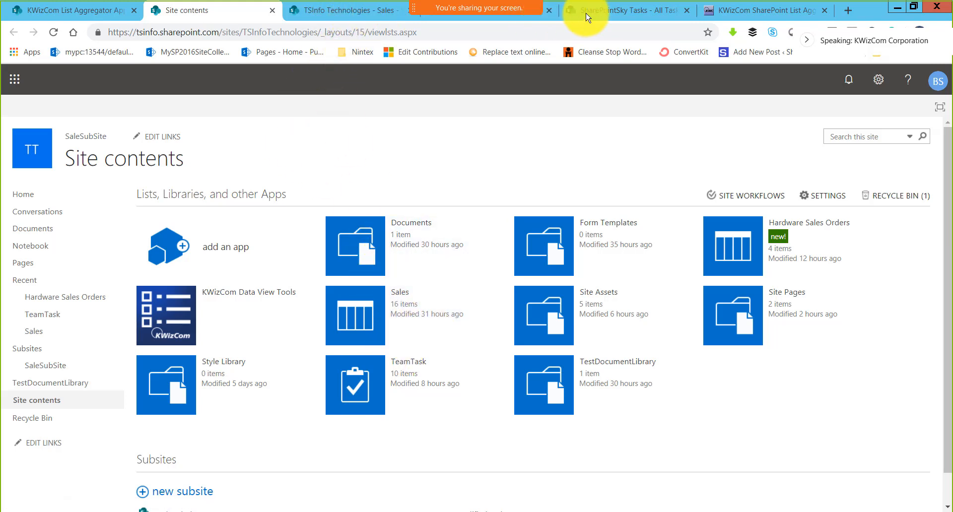
click(542, 20)
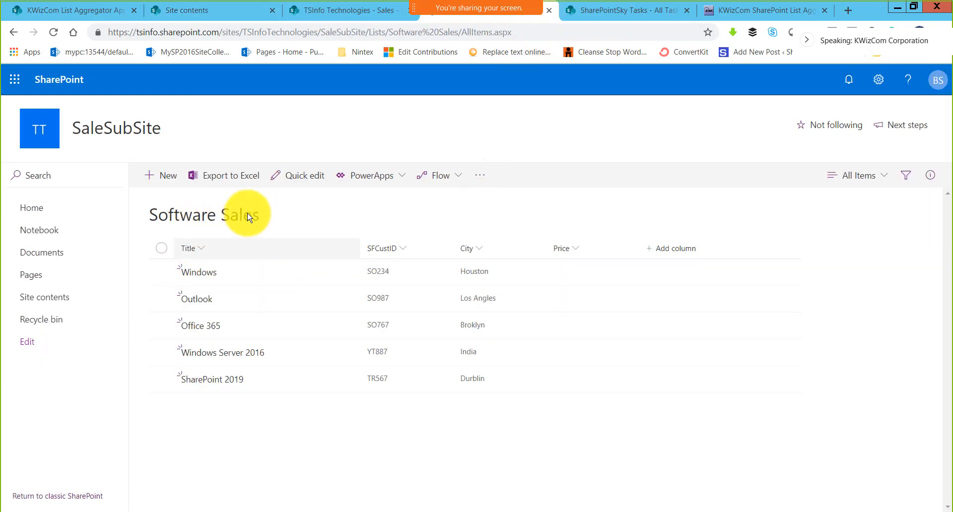
double_click(367, 30)
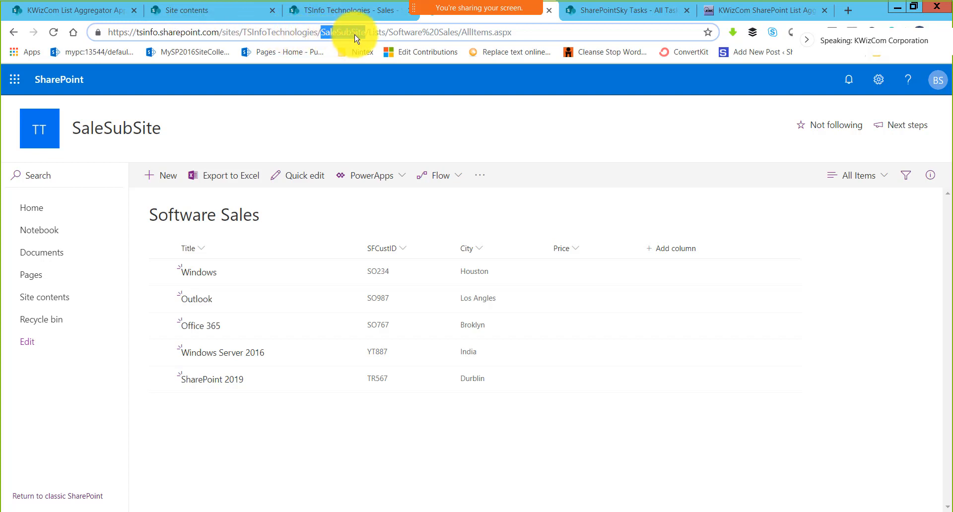
click(98, 8)
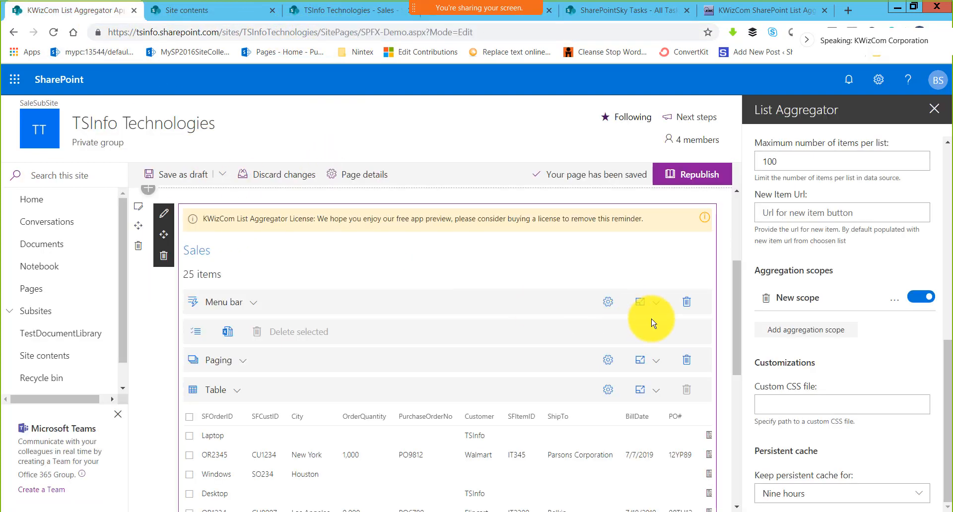
Step: Add a second aggregation scope named New scope1 and set its aggregation scope to Specific lists
click(807, 335)
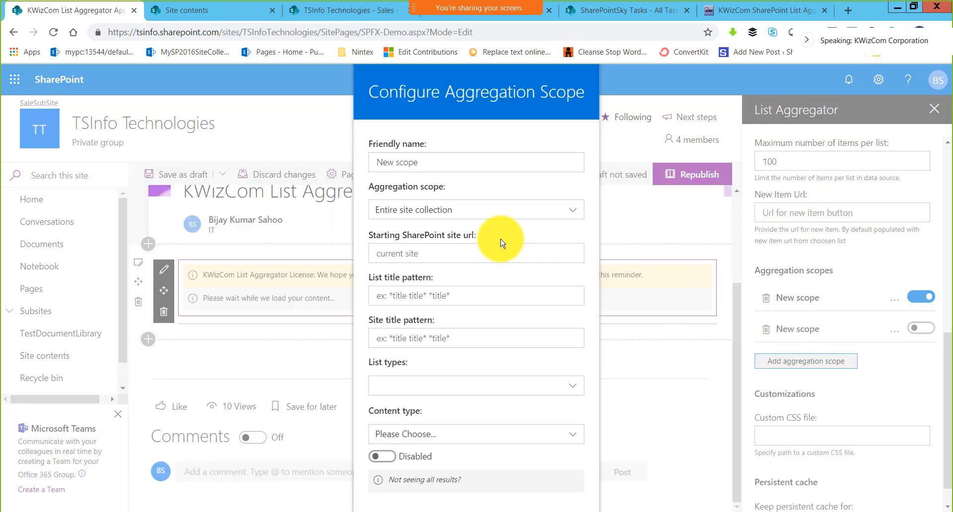
click(447, 161)
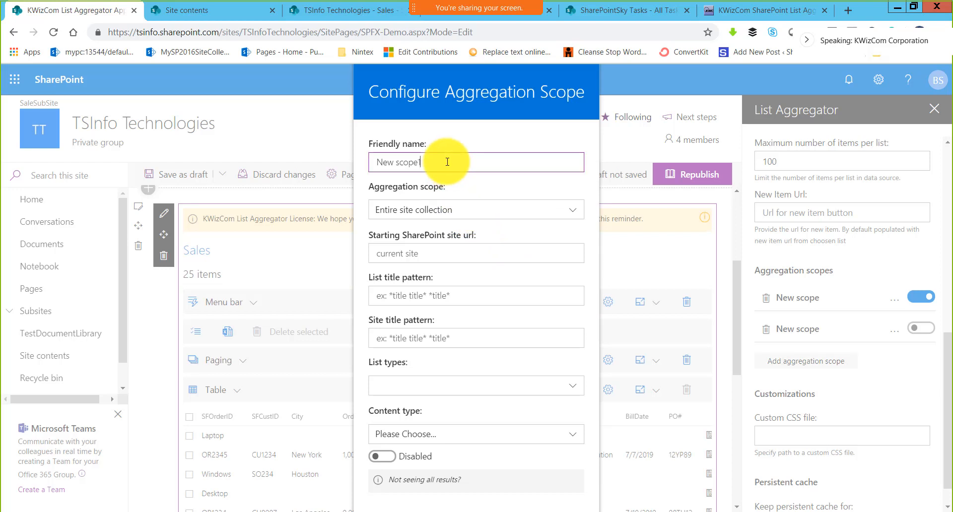
click(434, 214)
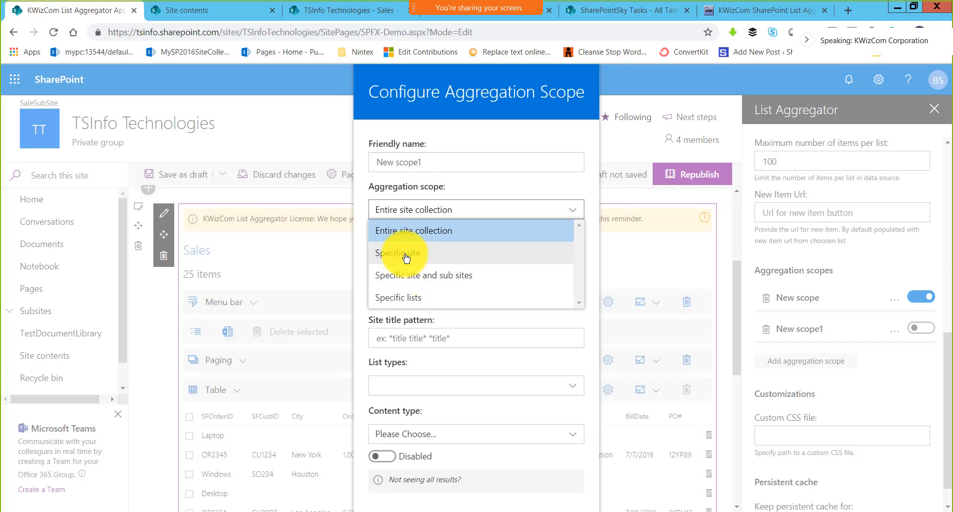
click(404, 296)
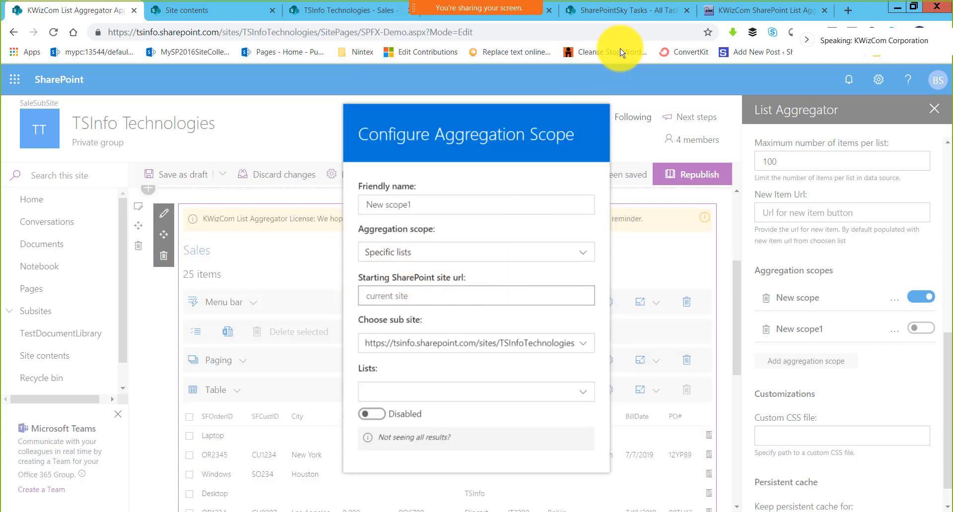
click(633, 18)
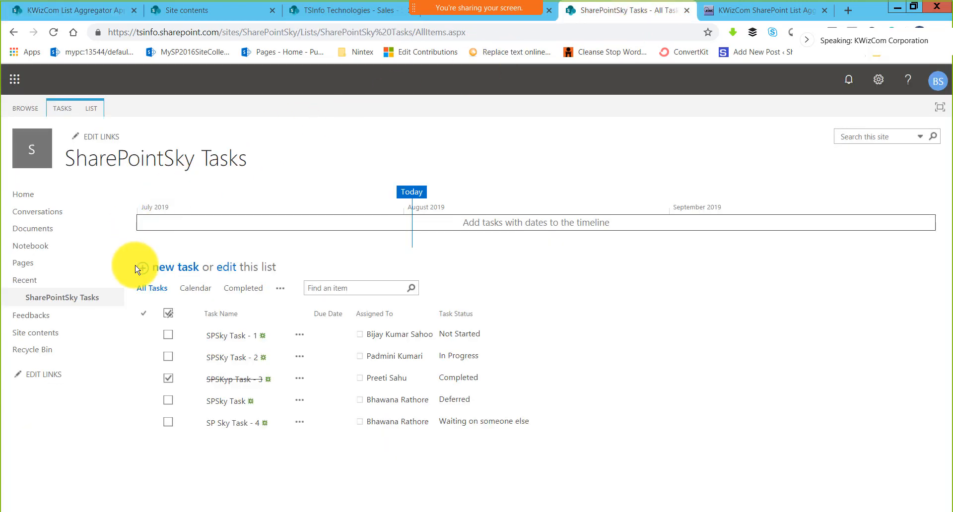
click(533, 16)
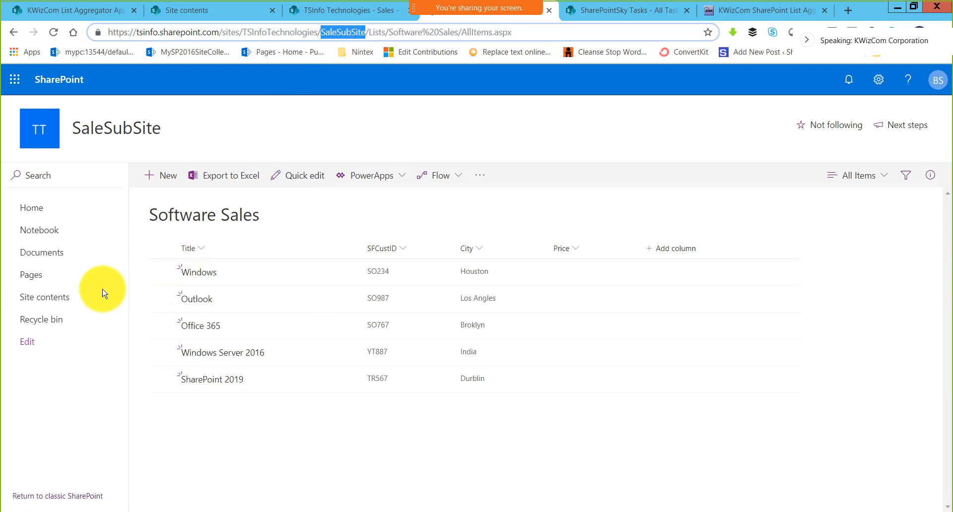
click(64, 301)
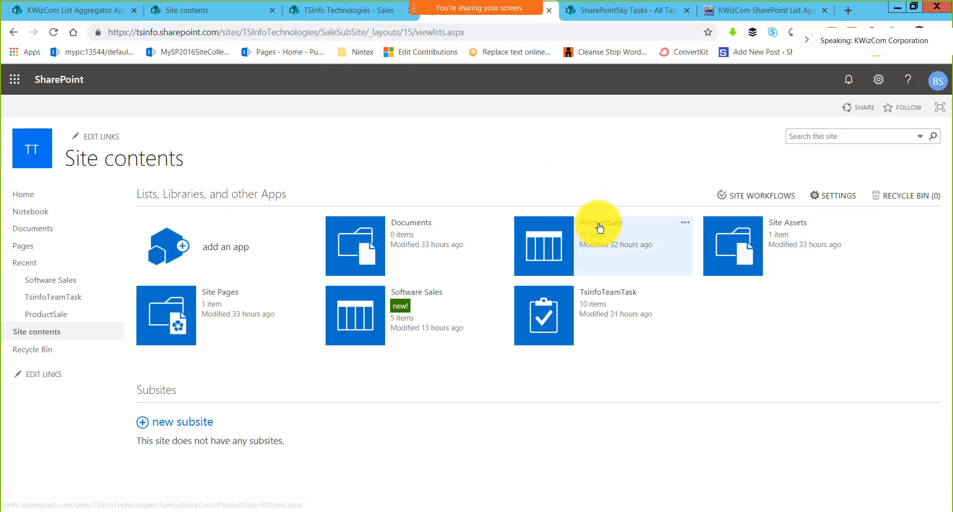
drag(369, 31, 108, 31)
key(ctrl+c)
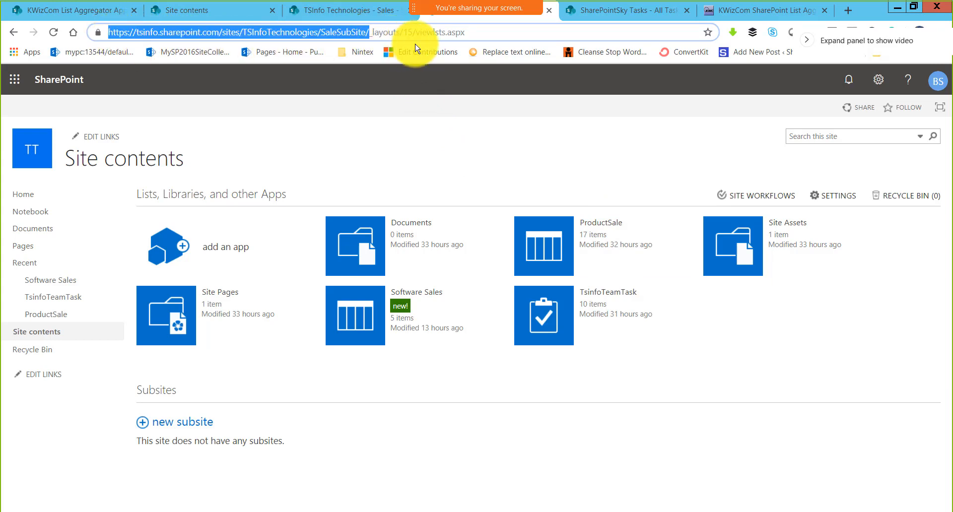
click(72, 11)
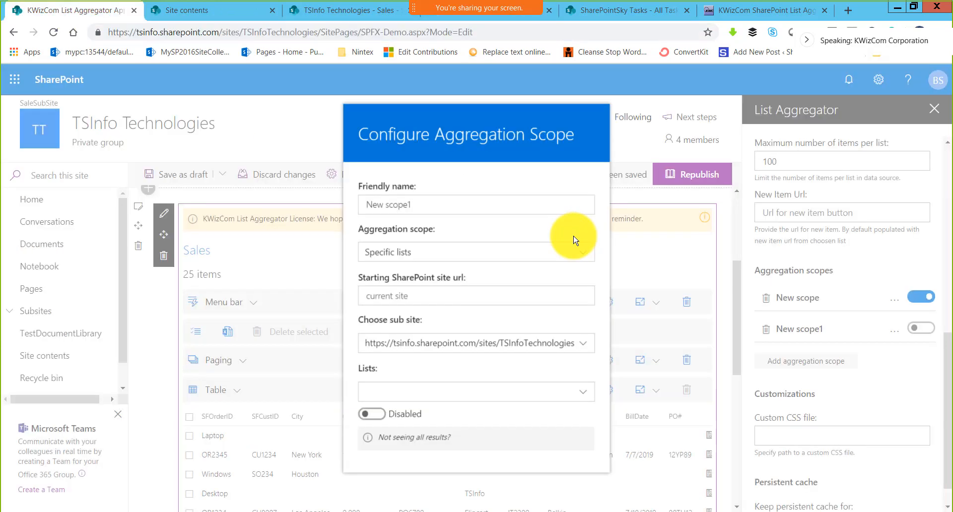
click(460, 295)
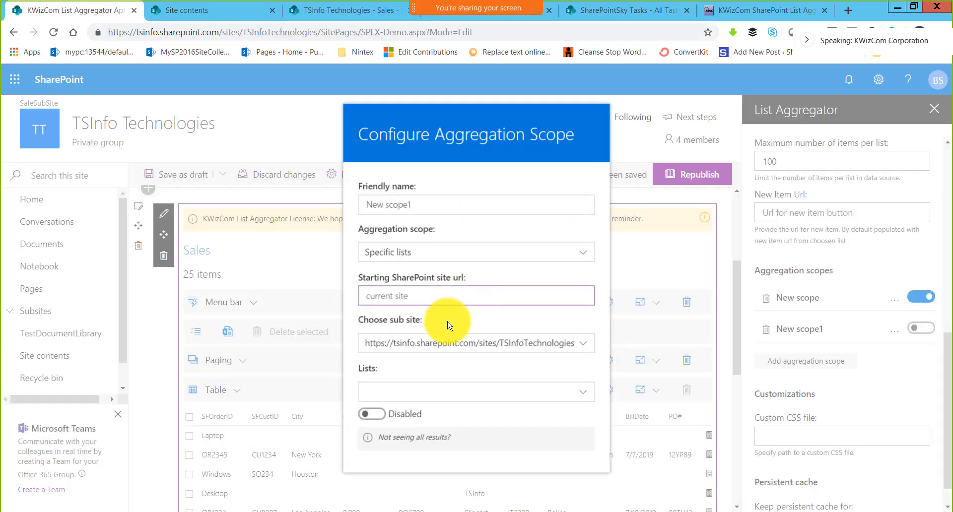
key(ctrl+v)
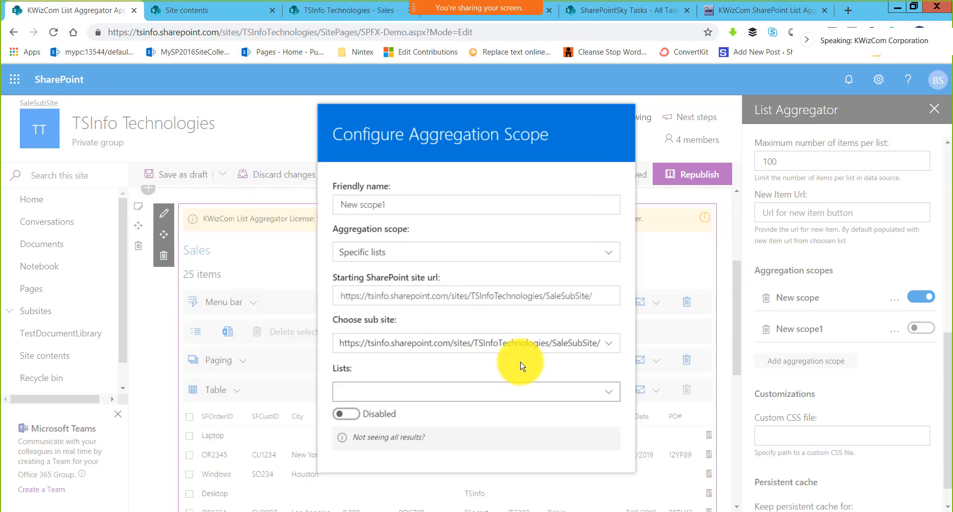
Step: Select the ProductSale list for New scope1, enable the scope and close its settings
click(438, 396)
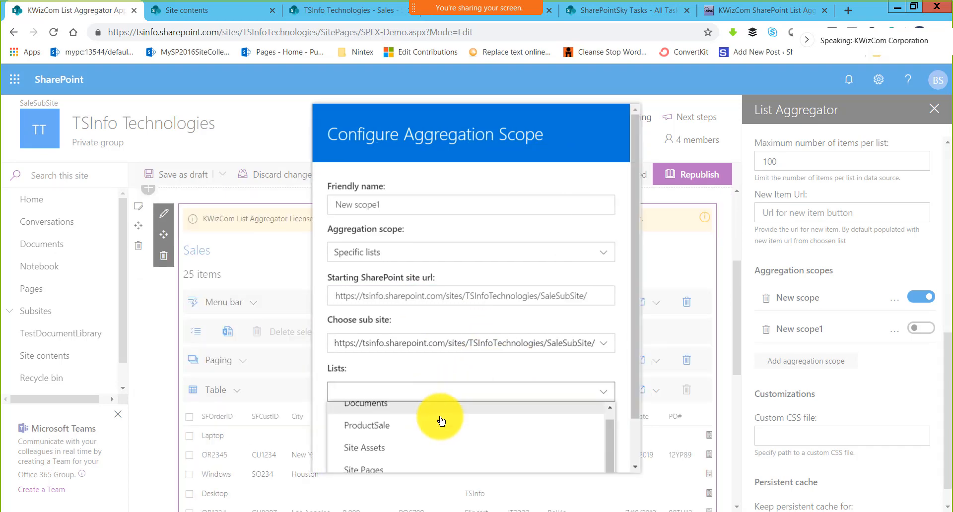
scroll(439, 421, down, 1)
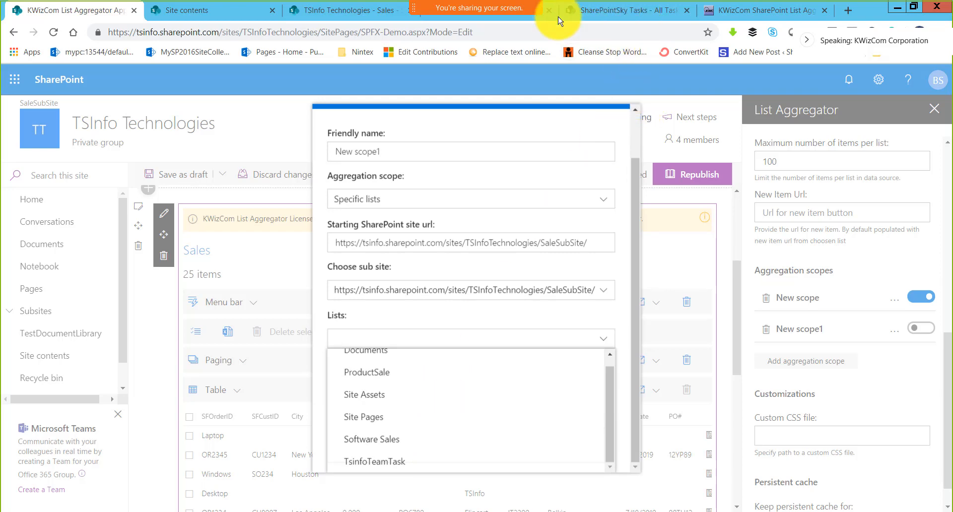
click(532, 19)
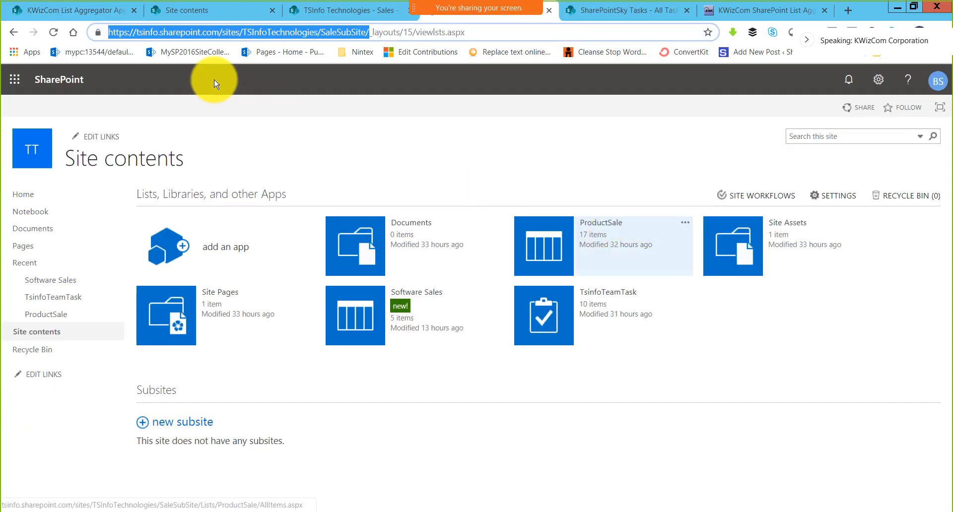
click(112, 15)
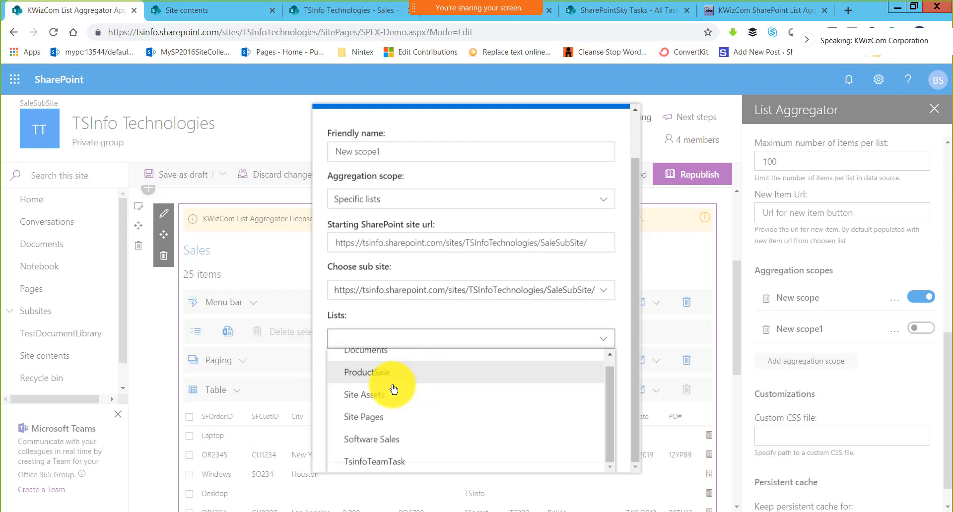
click(381, 374)
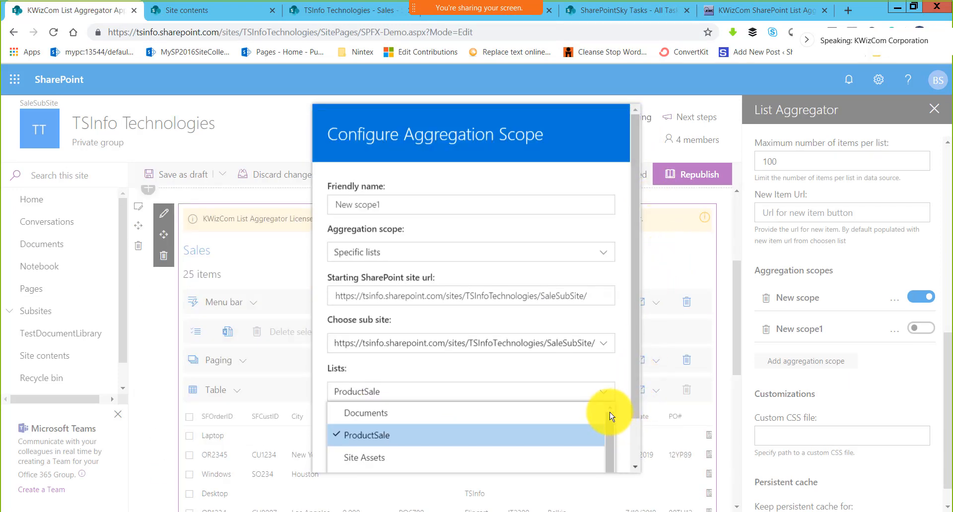
click(603, 397)
click(347, 414)
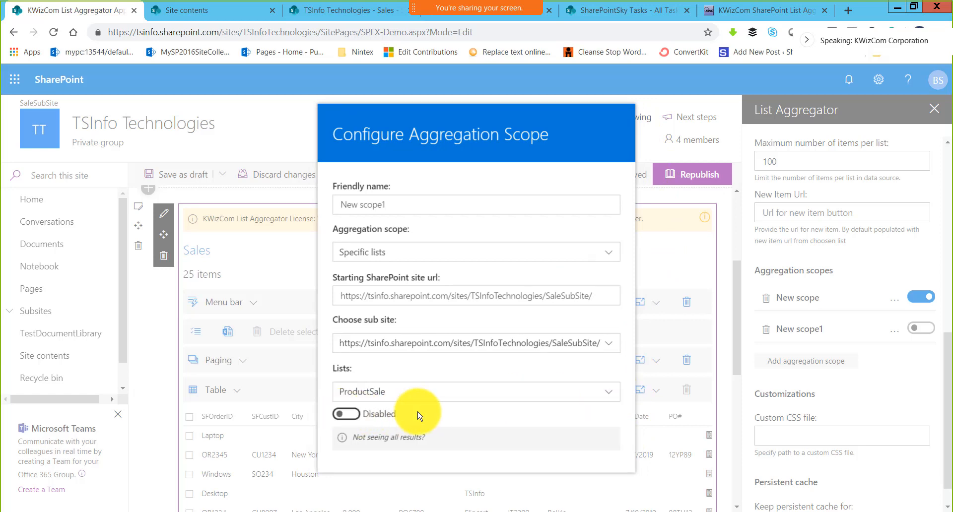
click(678, 200)
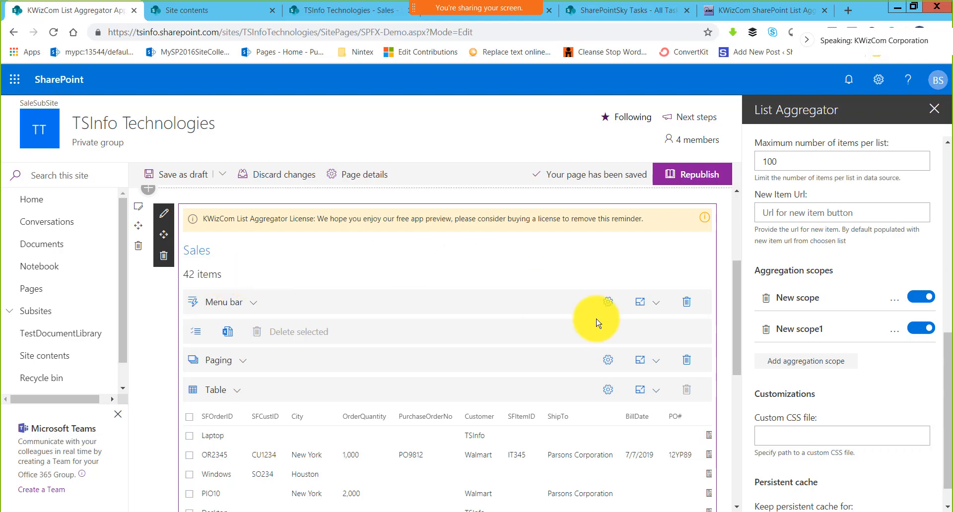
Step: Review the aggregation scope settings of New scope and New scope1, closing each without changes
click(797, 297)
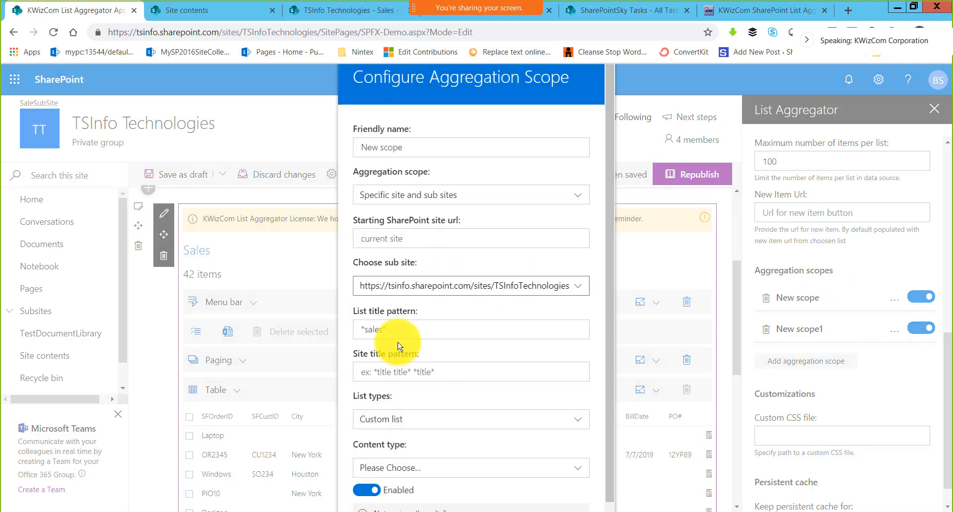
click(371, 331)
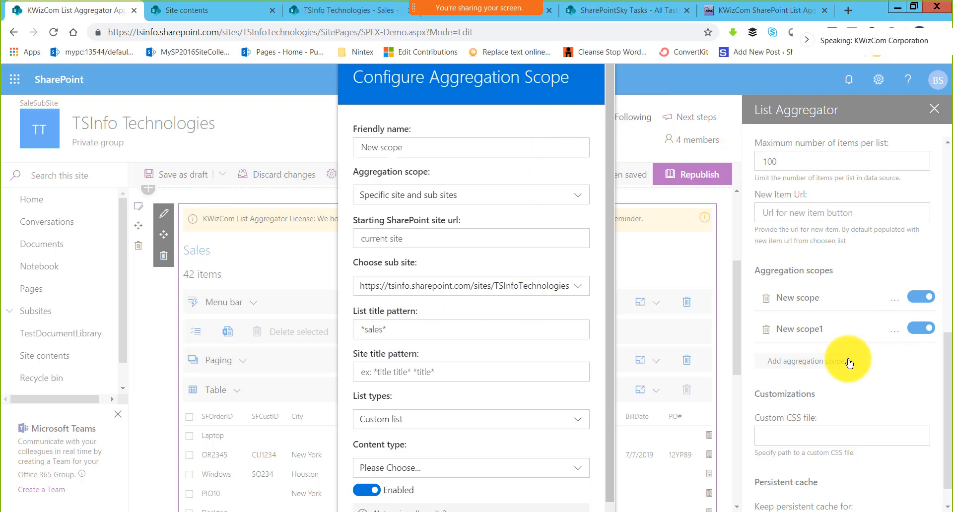
click(794, 347)
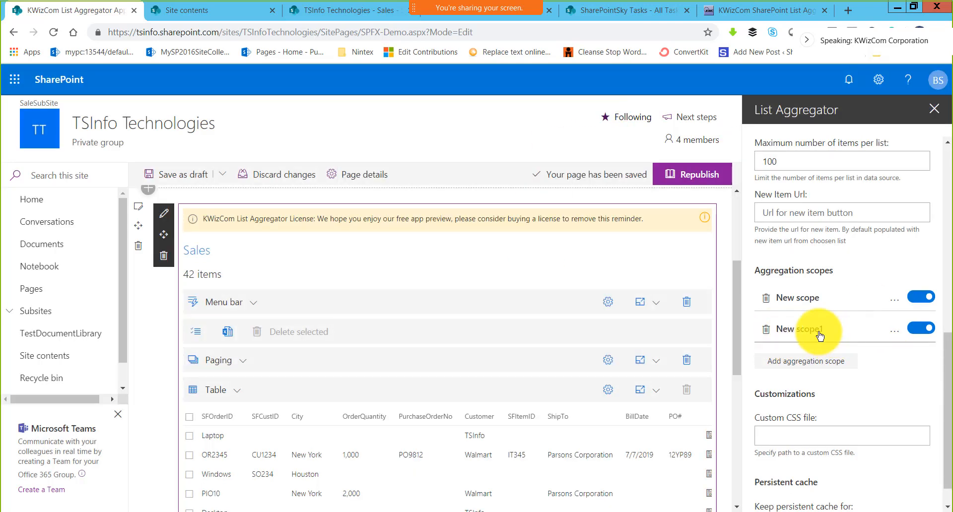
click(819, 336)
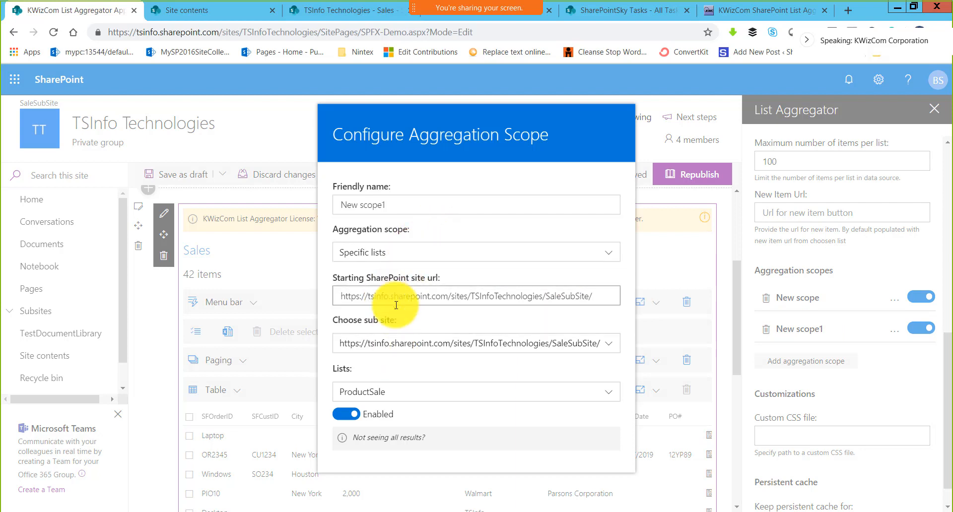
click(676, 196)
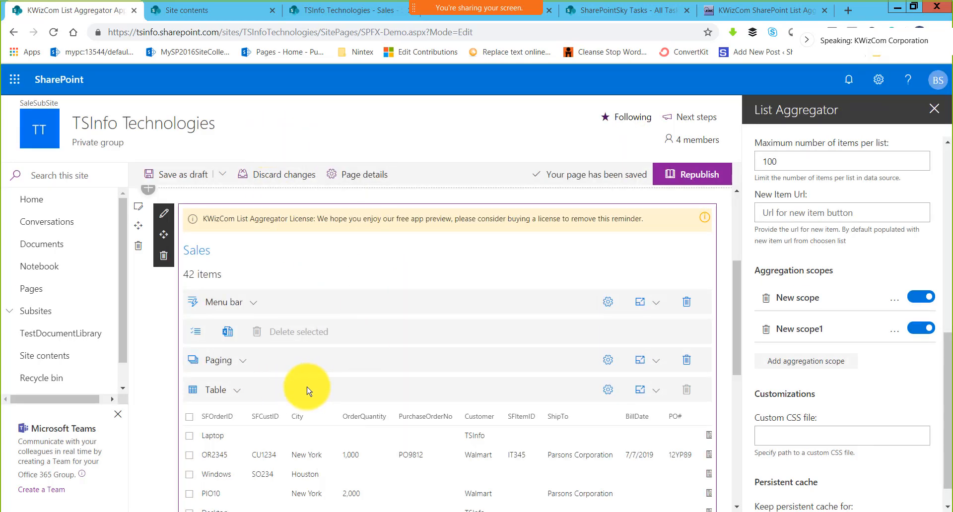
Step: Republish the demo page and look over the aggregated Sales table on the published page
scroll(398, 411, down, 4)
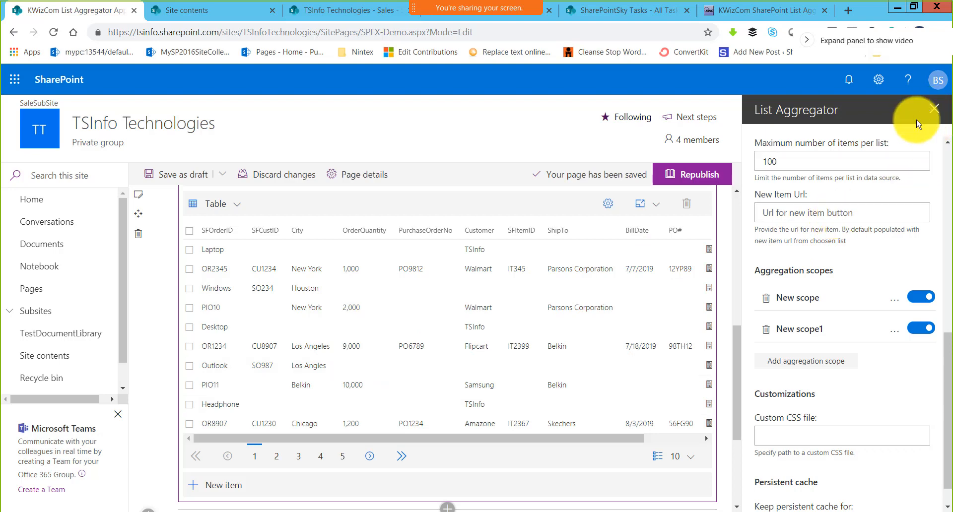
click(687, 181)
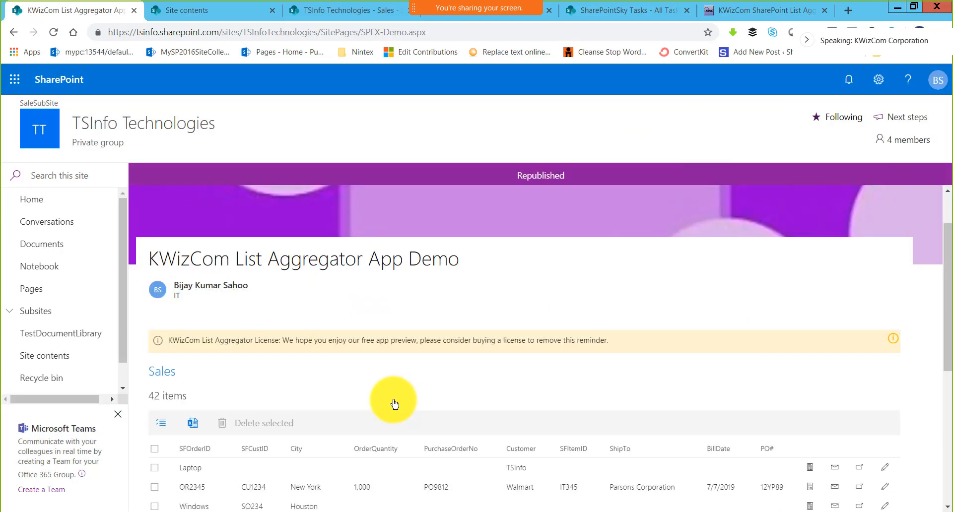
scroll(395, 403, down, 4)
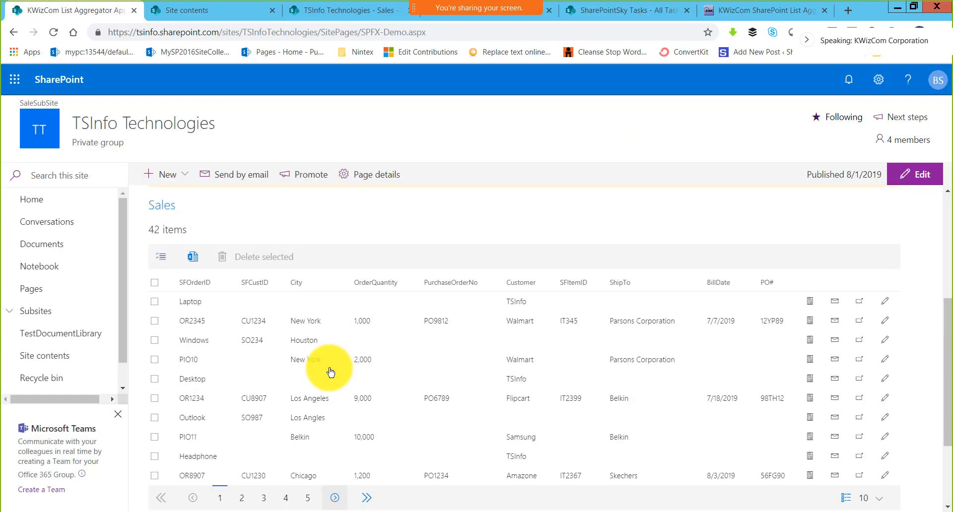
scroll(331, 373, up, 1)
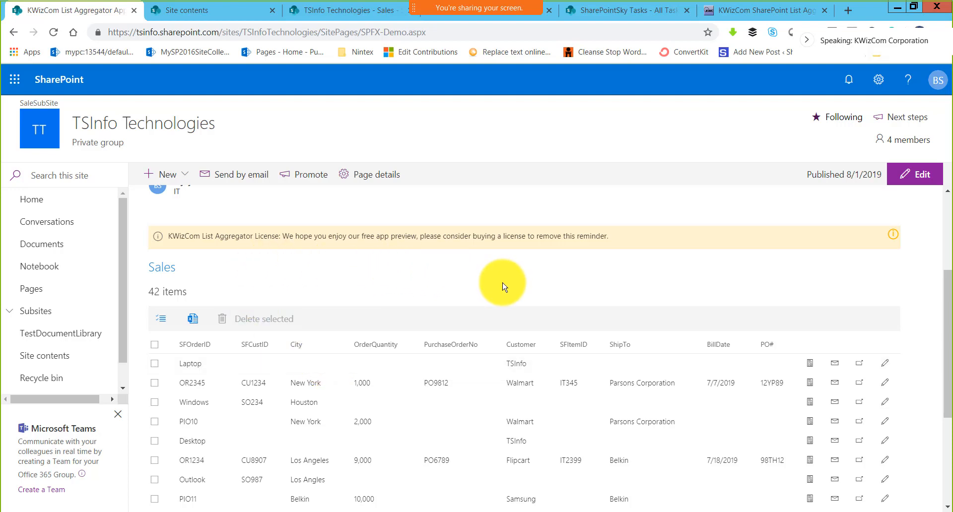
scroll(502, 287, down, 1)
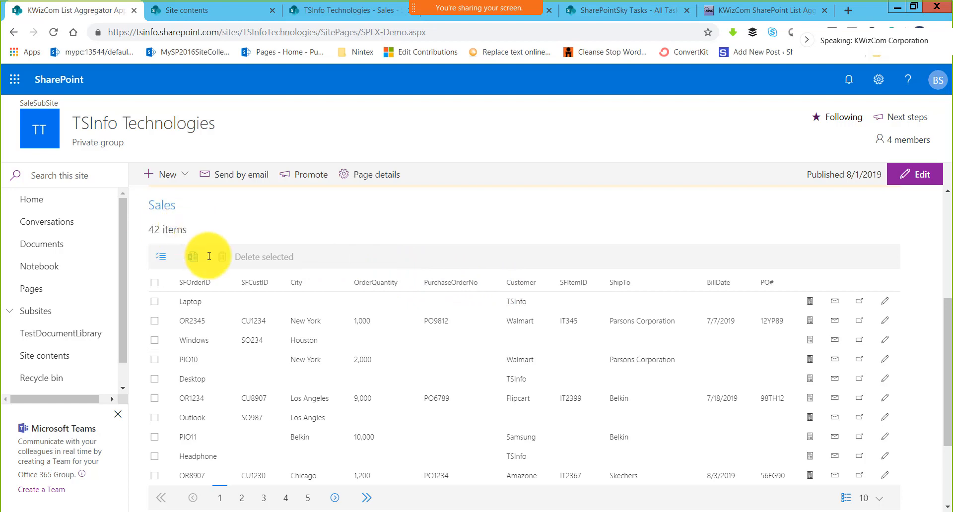
scroll(184, 258, up, 1)
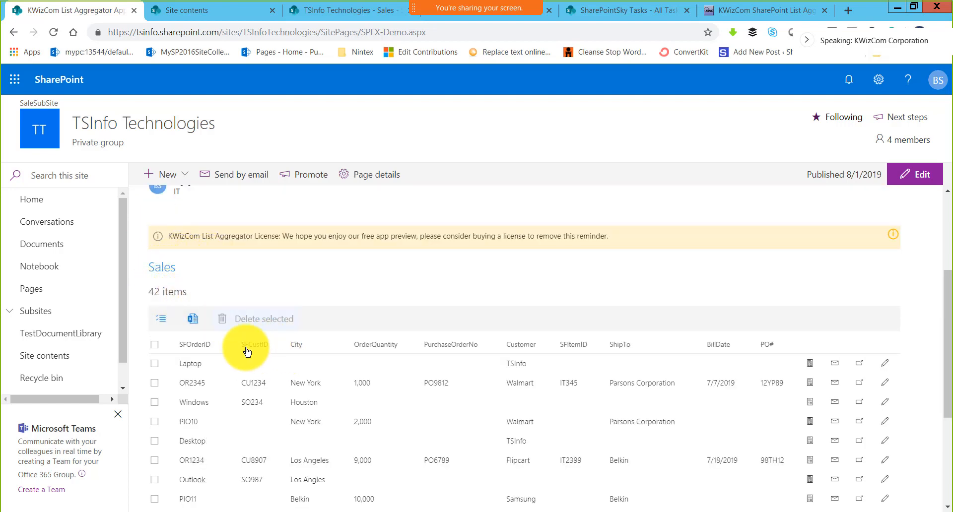
scroll(250, 349, down, 1)
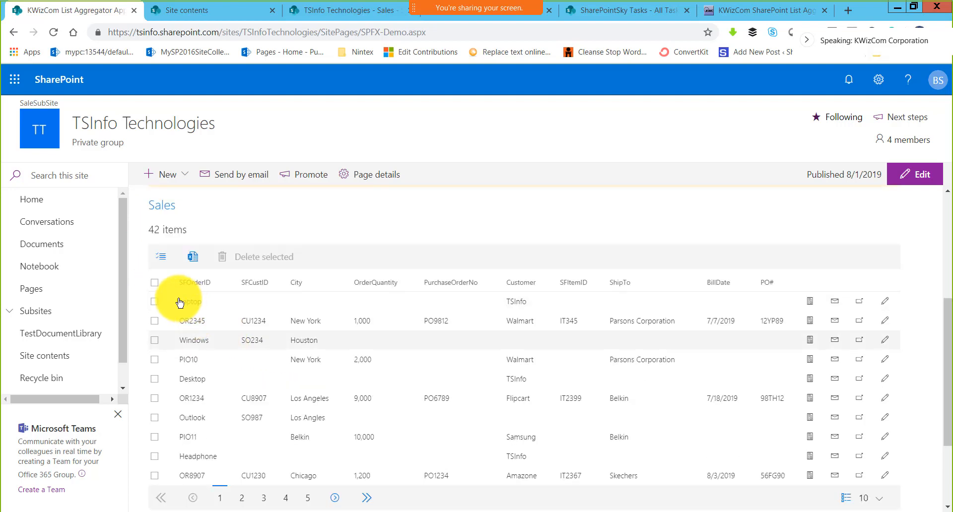
Step: Try the Sales table's selection toggle twice, and select and deselect the Laptop item
click(164, 260)
click(165, 260)
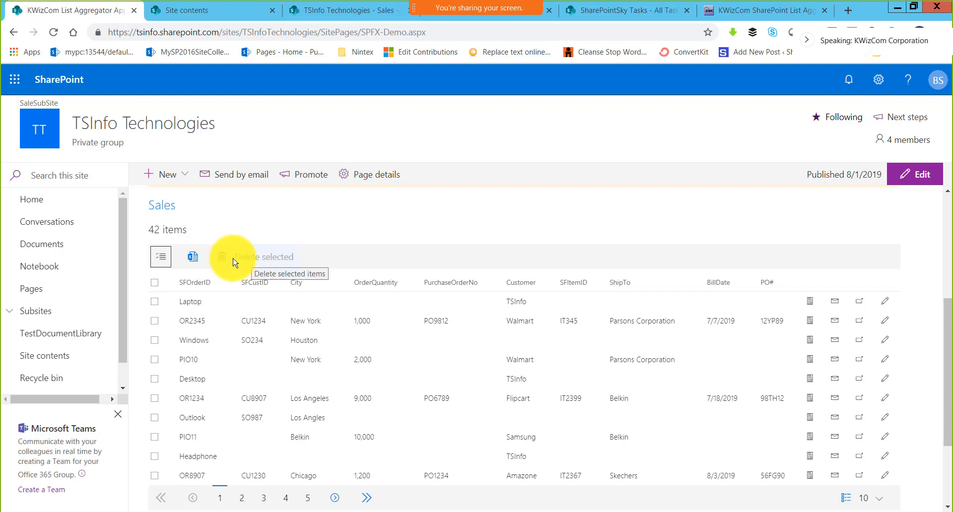
click(155, 302)
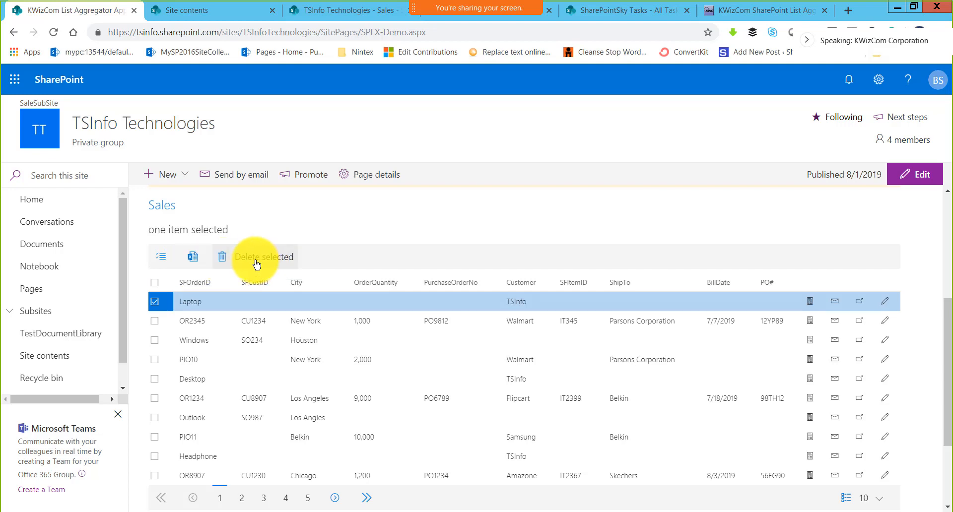
click(154, 302)
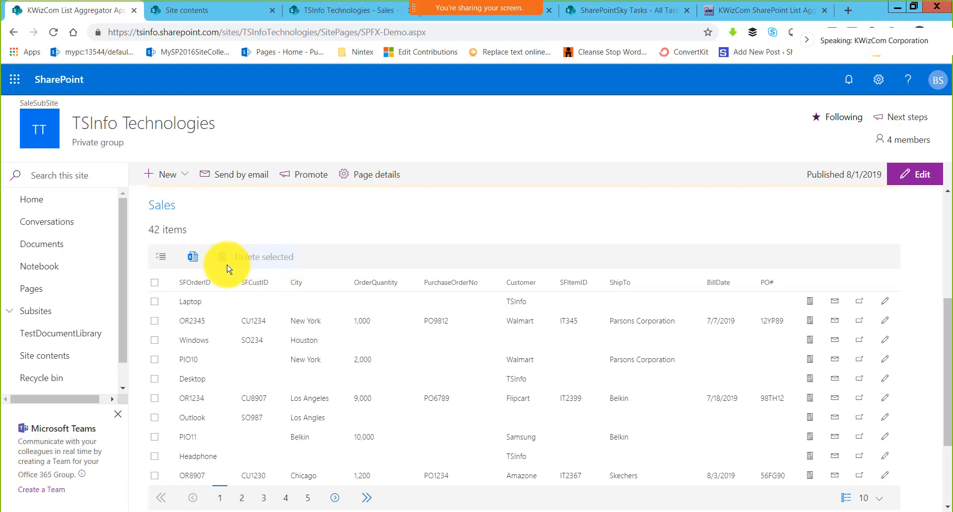
Step: Open the new item form from the Sales table, check the list path in its address, and close the form
scroll(287, 292, down, 1)
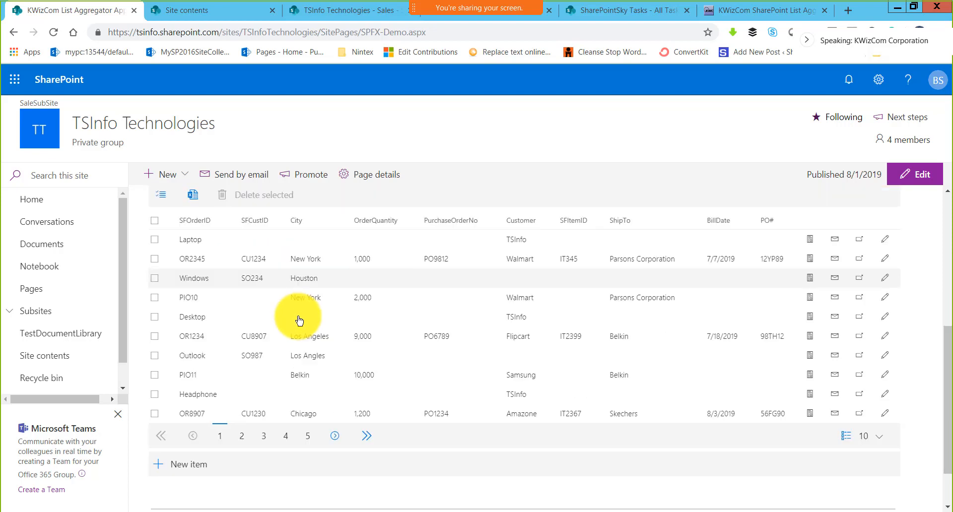
click(191, 472)
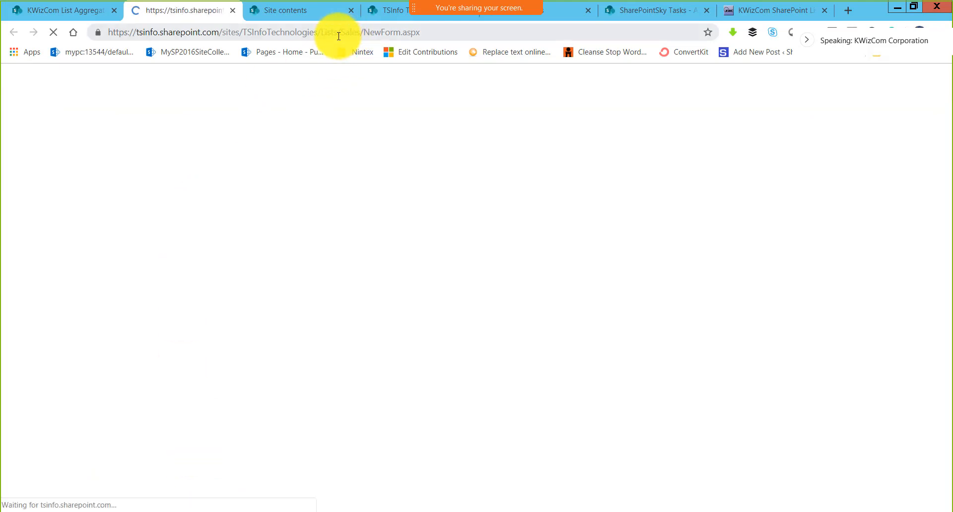
drag(338, 34, 425, 34)
click(424, 35)
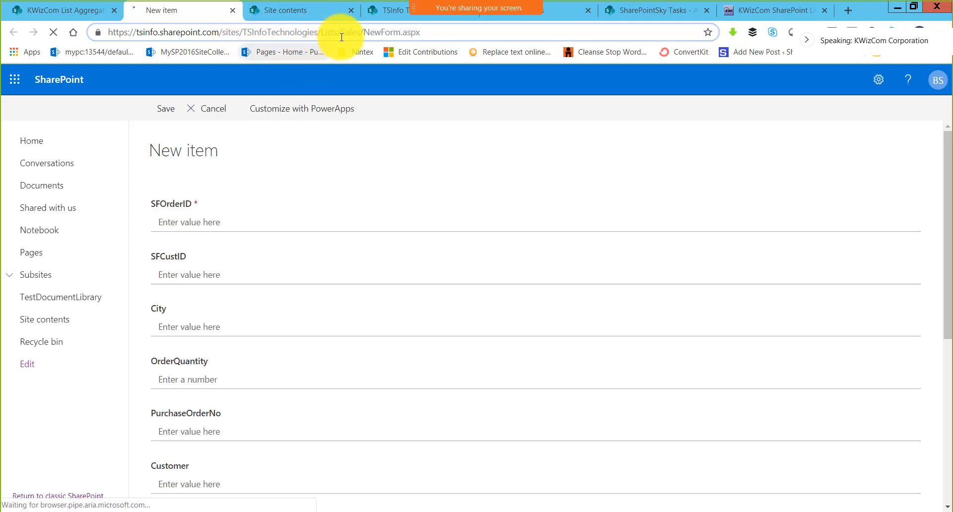
key(ctrl+w)
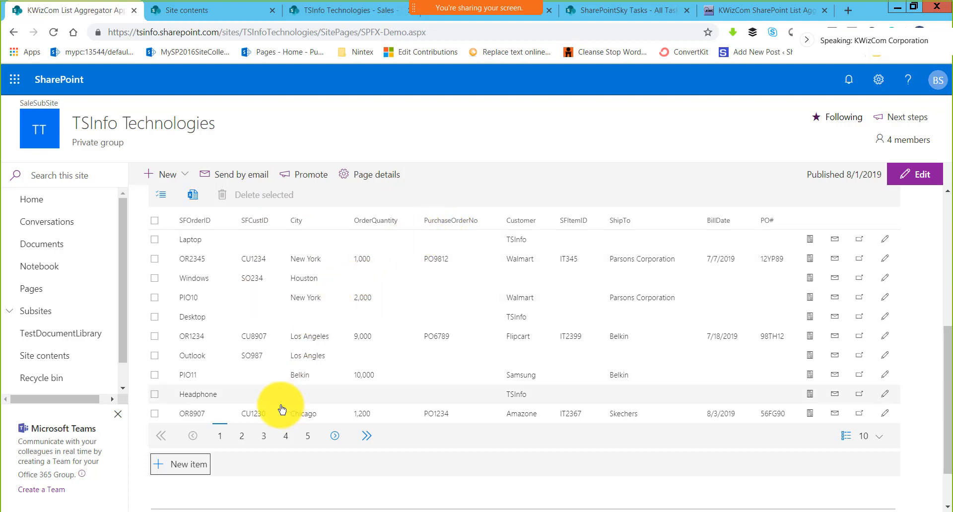
Step: Show 50 items per page in the Sales table and look through all the aggregated rows
scroll(325, 317, up, 1)
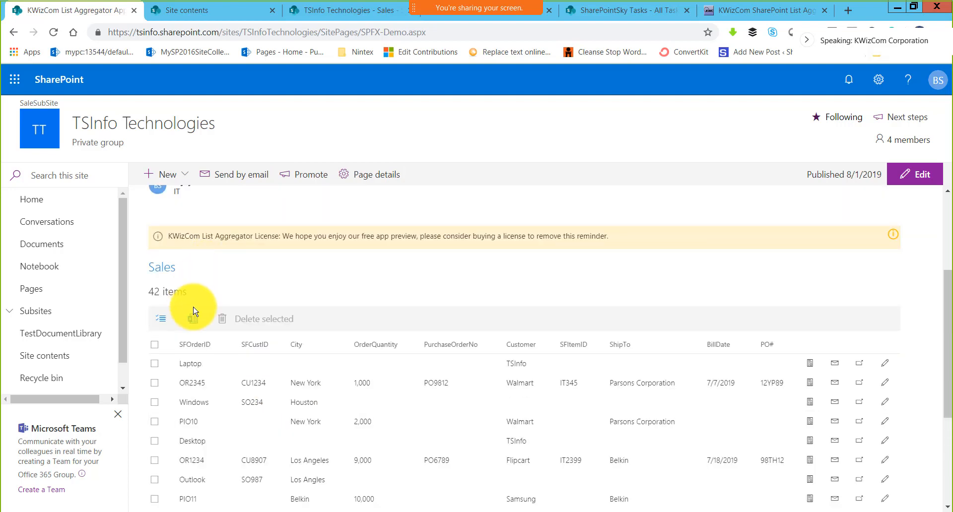
scroll(387, 336, down, 1)
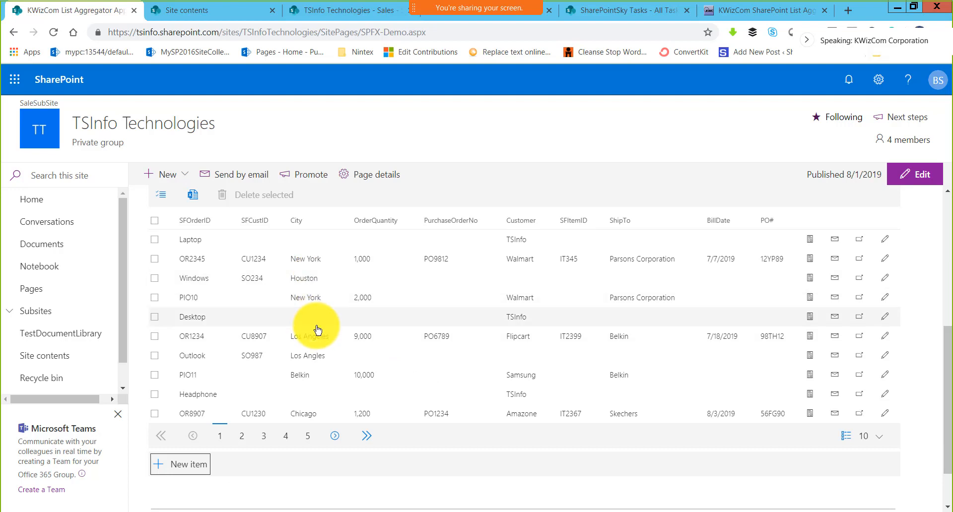
scroll(496, 392, up, 1)
scroll(693, 429, down, 2)
click(874, 383)
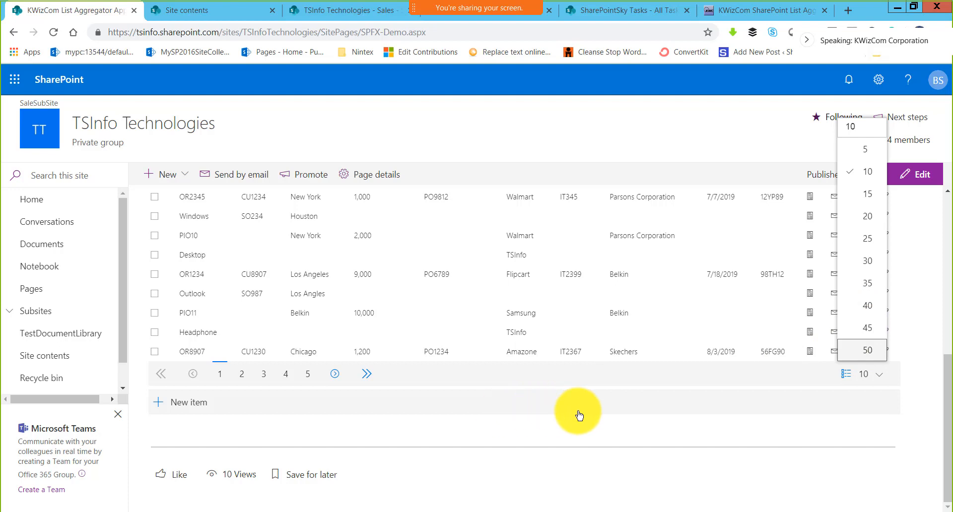
key(Return)
scroll(497, 385, down, 15)
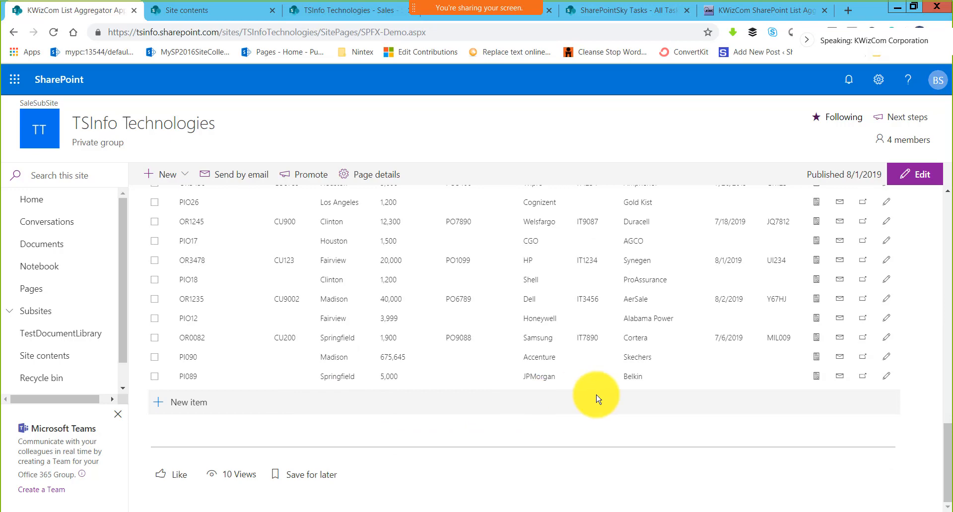
scroll(598, 399, up, 20)
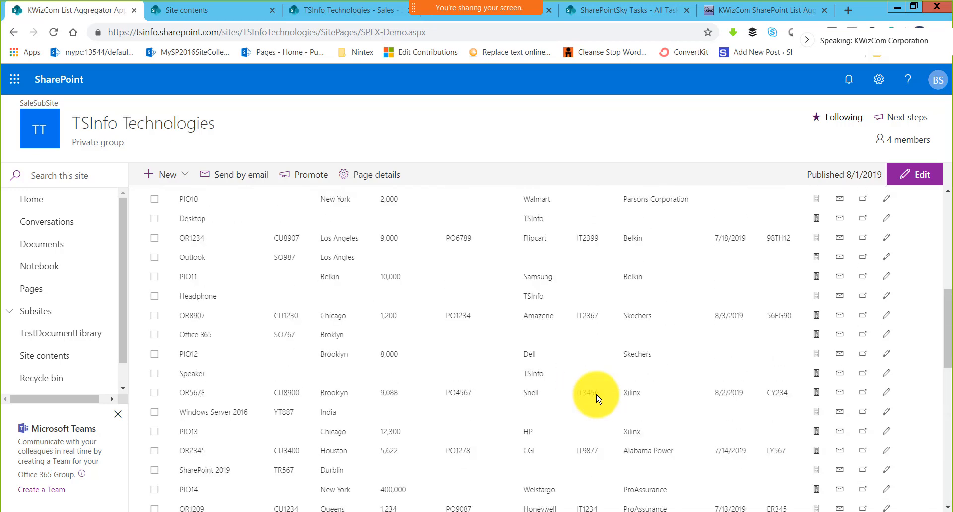
scroll(548, 381, up, 3)
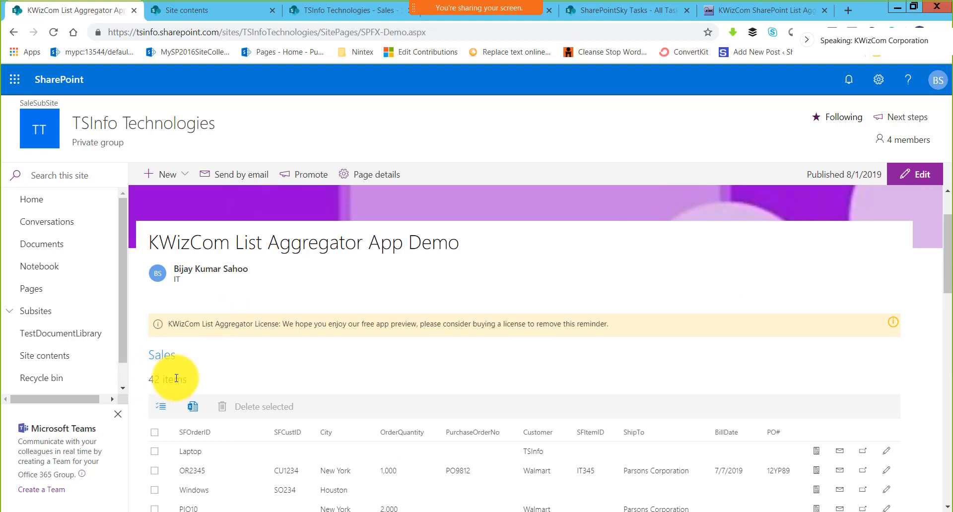
scroll(218, 365, down, 3)
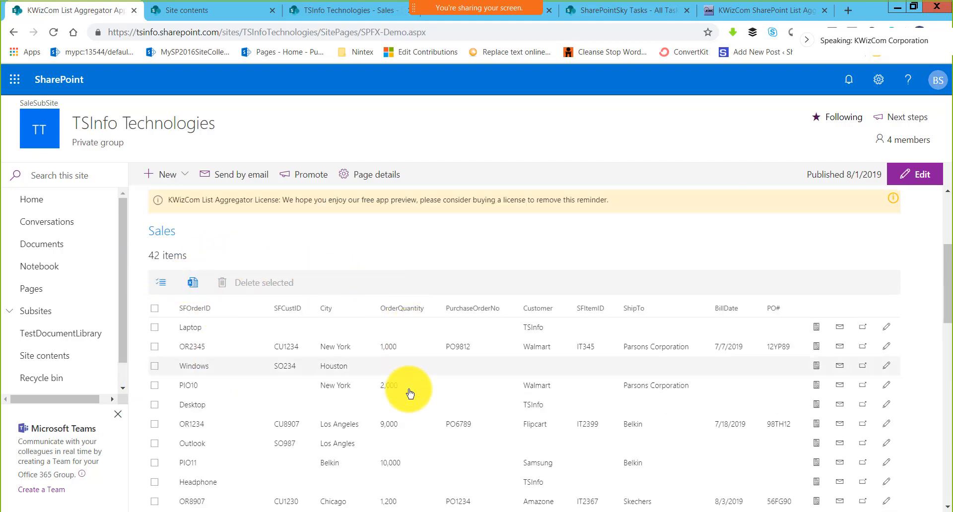
scroll(404, 389, down, 1)
Step: Put the demo page in edit mode, open the List Aggregator web part's settings, and open the Menu bar's configuration
scroll(407, 393, down, 3)
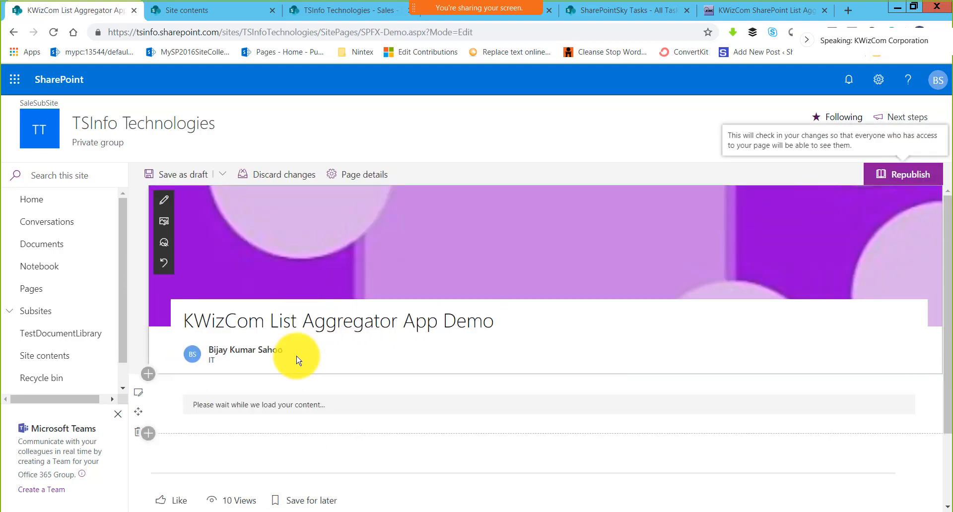
scroll(297, 360, down, 2)
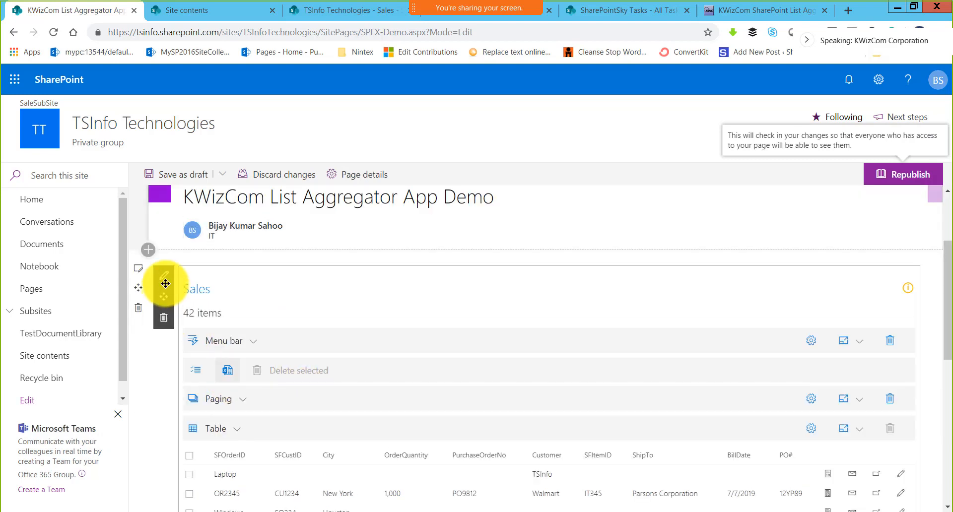
click(164, 276)
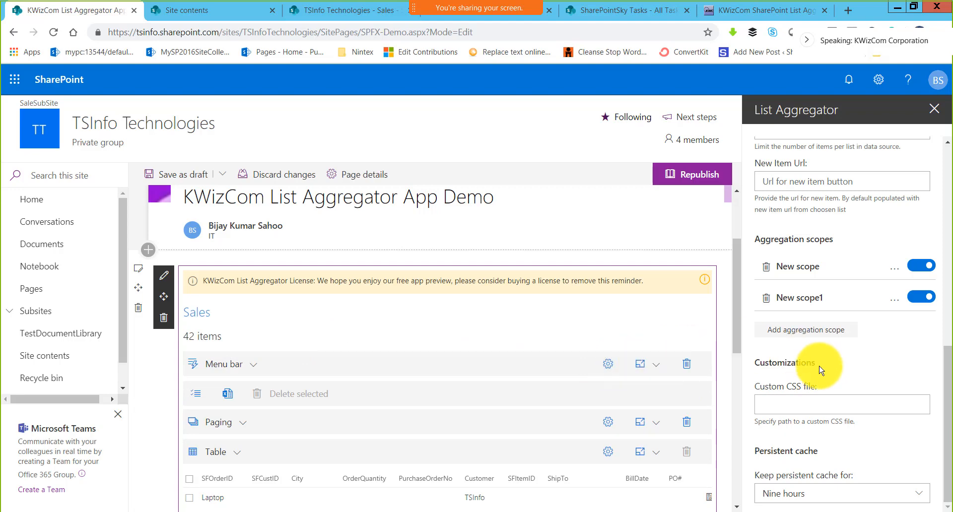
scroll(821, 370, up, 3)
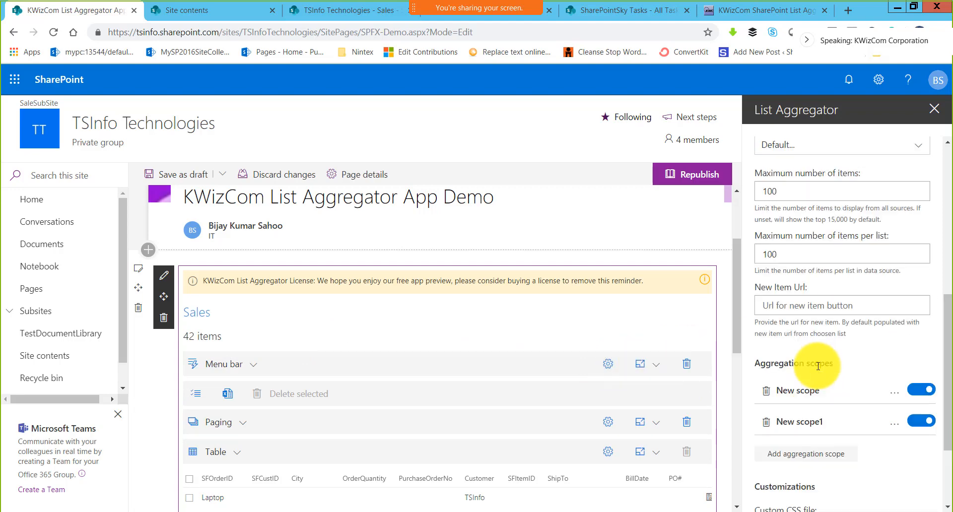
click(609, 365)
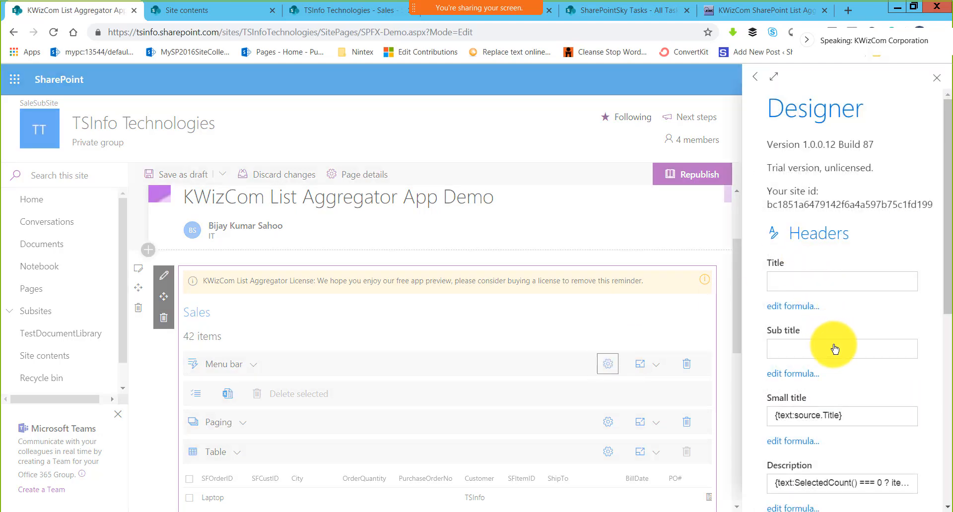
Step: Add a new action to the Menu bar's top actions, below Delete selected
scroll(839, 376, down, 3)
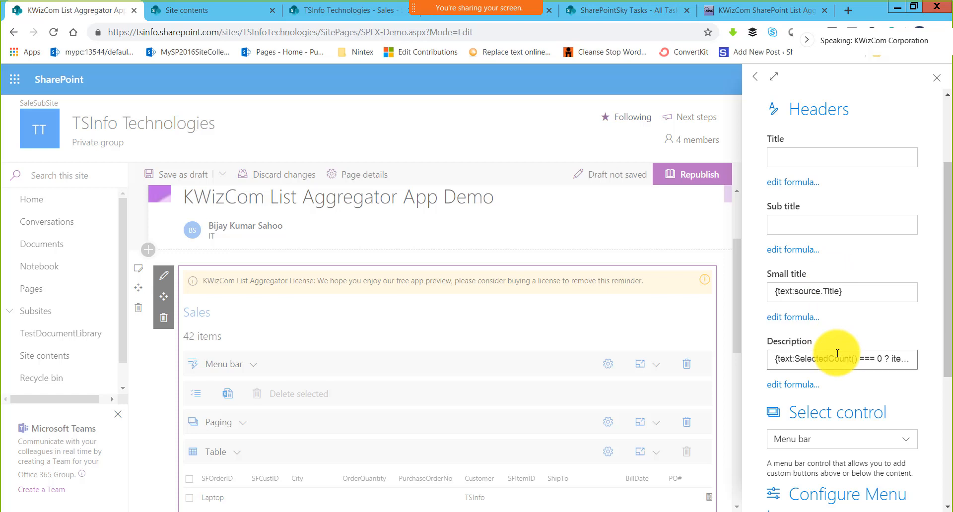
scroll(837, 353, down, 4)
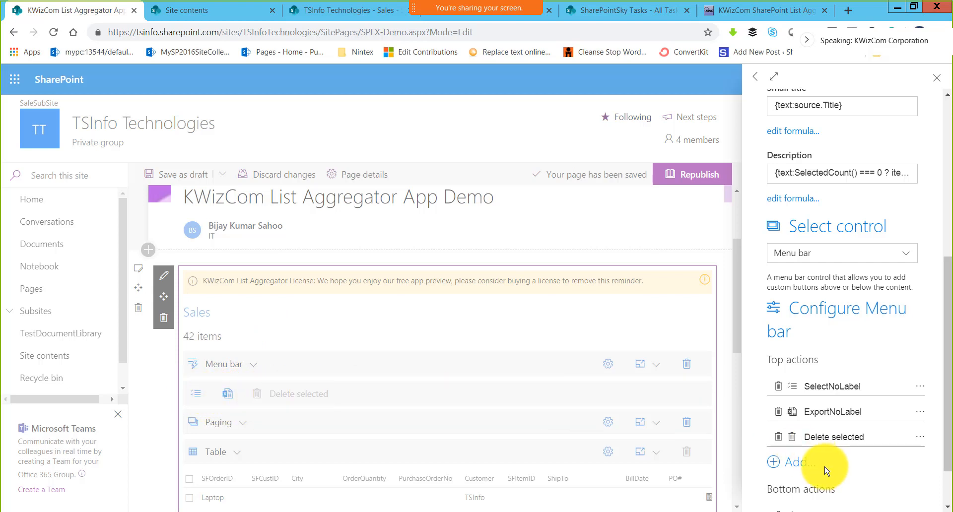
scroll(865, 451, down, 1)
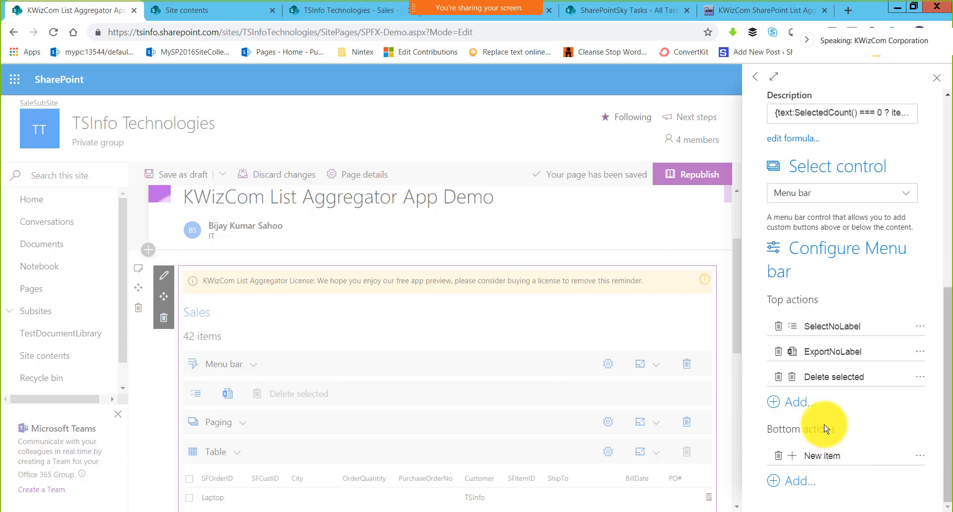
click(787, 406)
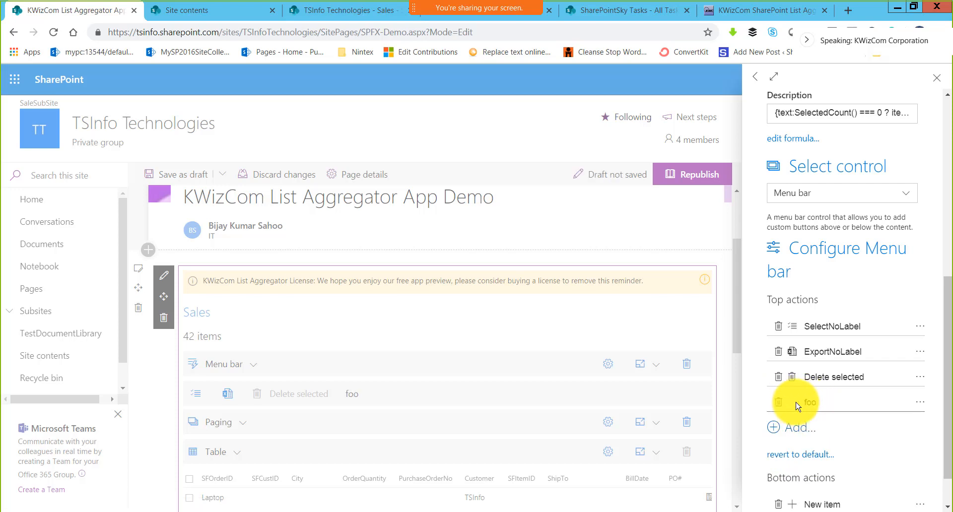
Step: Open the script editor of the new top action, insert the Email item snippet, and read through its code and item parameter
click(919, 402)
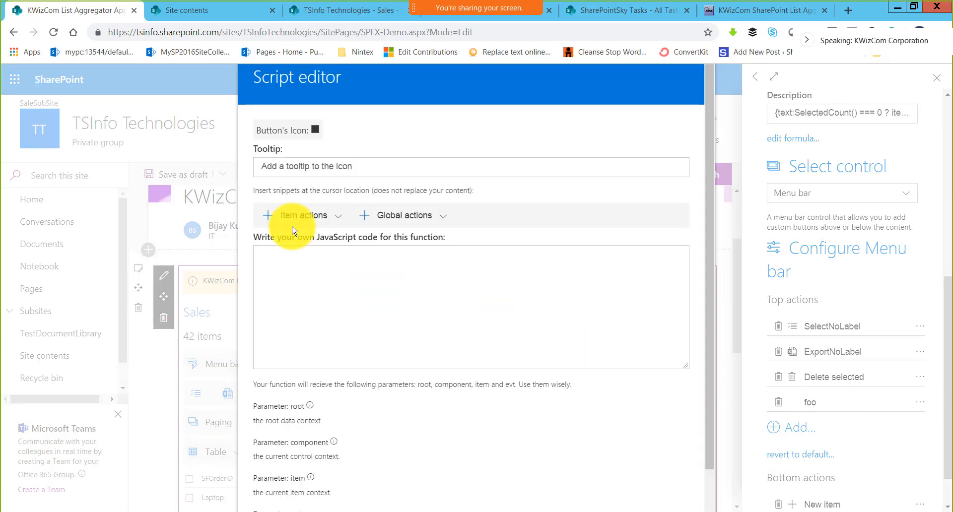
click(333, 220)
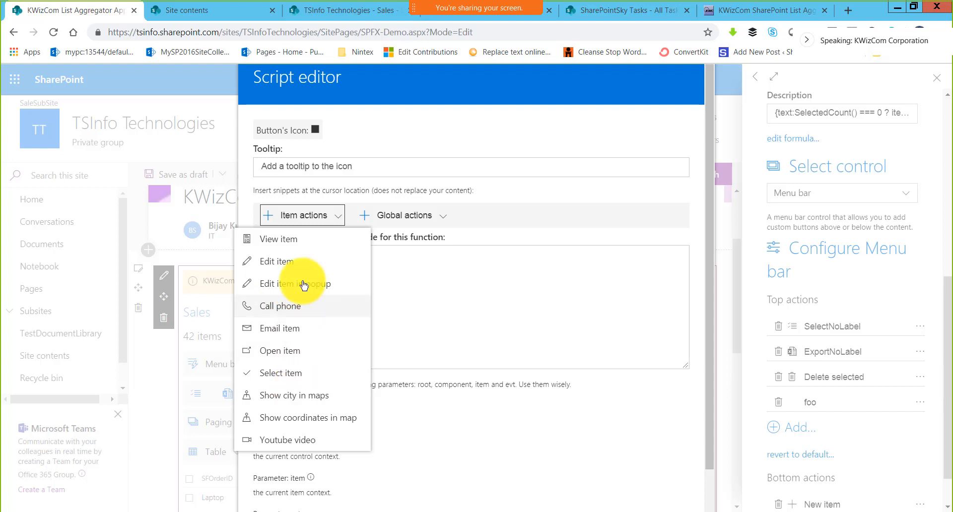
click(280, 330)
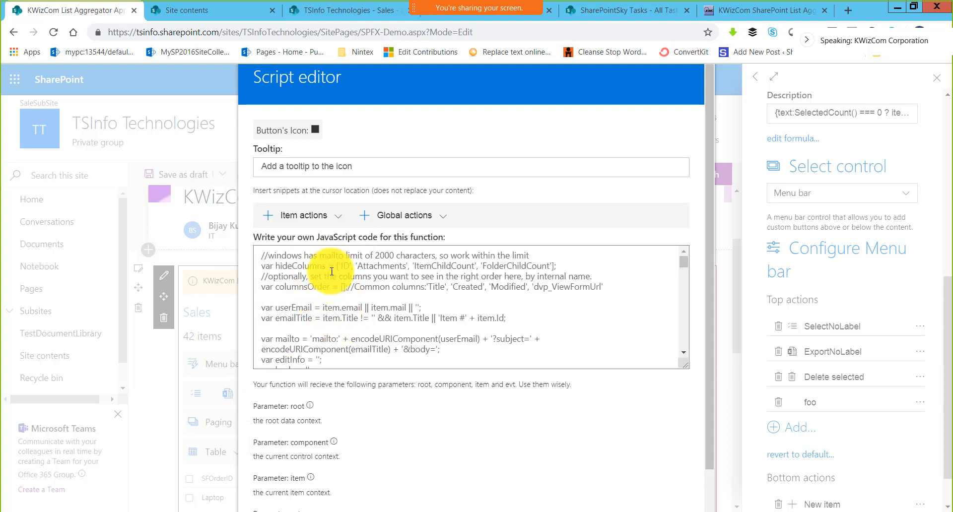
scroll(397, 273, down, 5)
scroll(377, 308, up, 5)
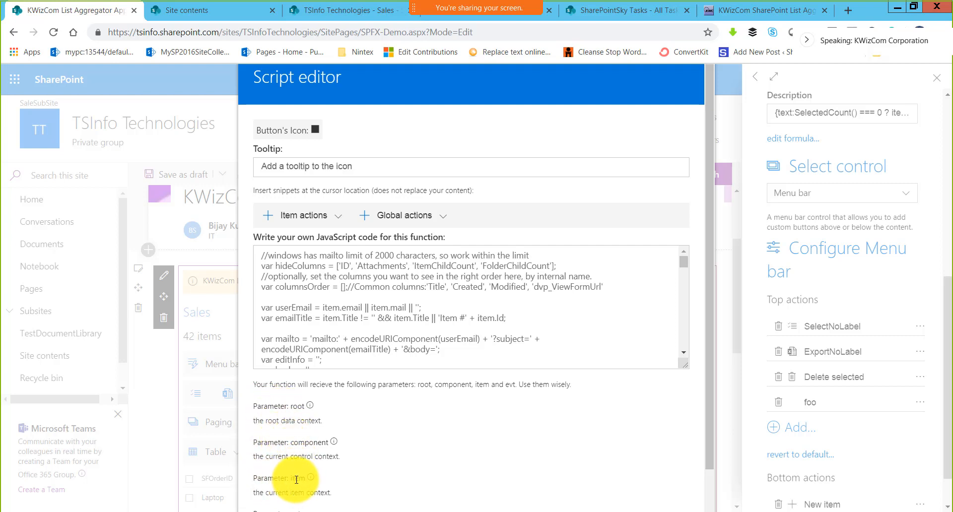
drag(264, 492, 325, 492)
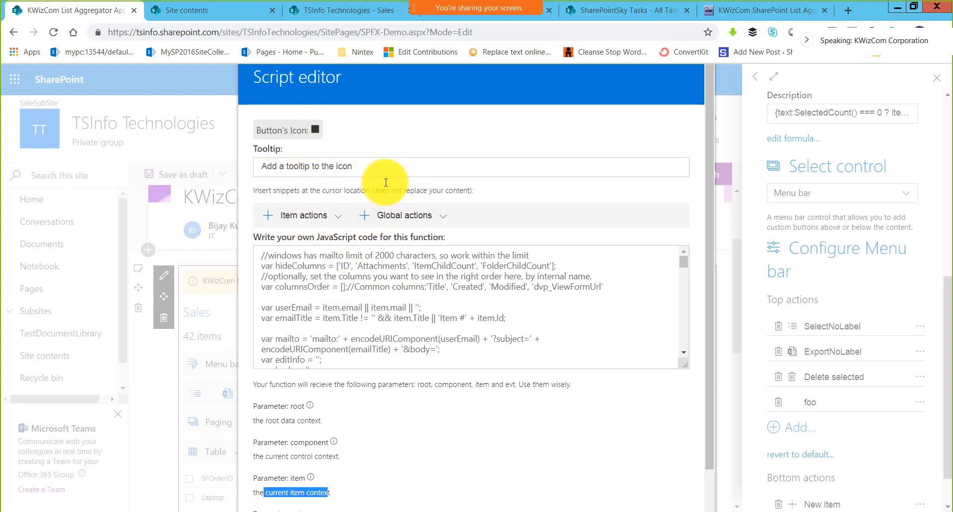
Step: Give the new top action a check mark icon, close its script editor, and name the action Edit Item
click(314, 129)
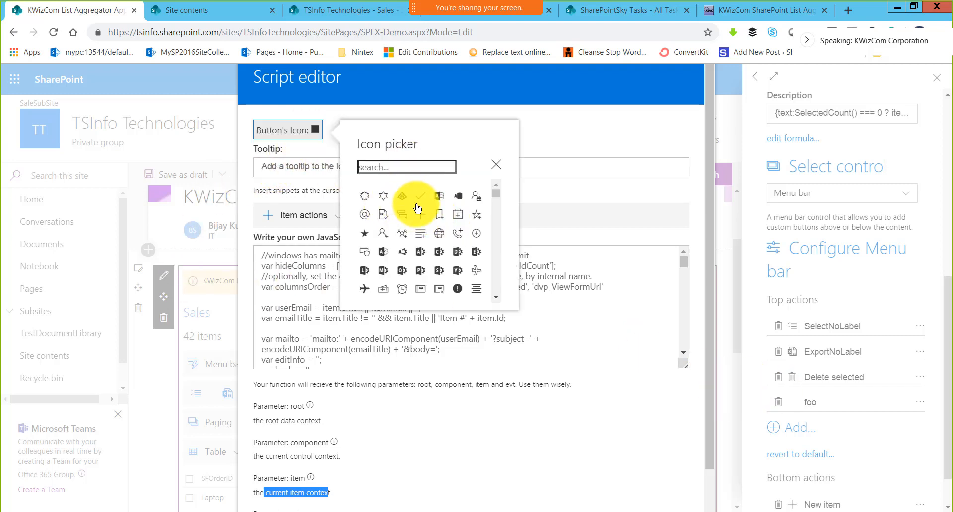
click(419, 198)
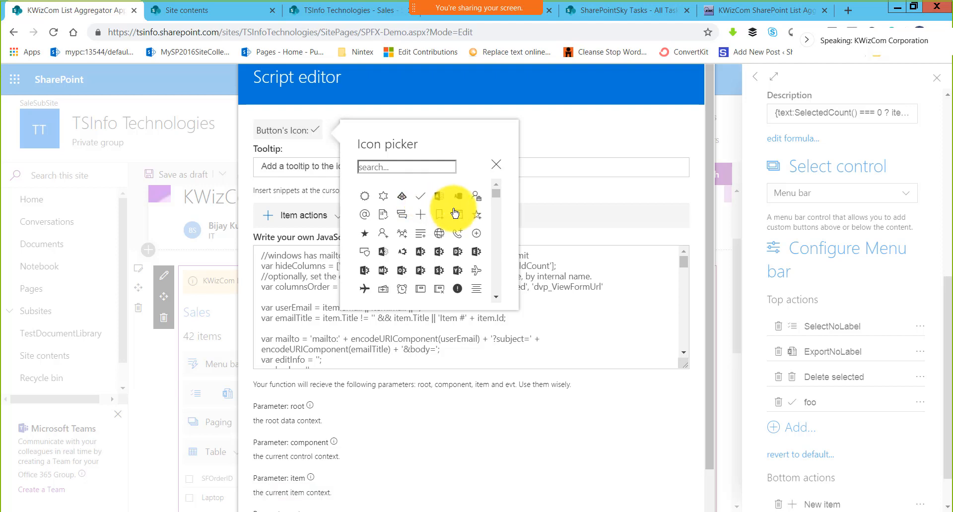
click(520, 128)
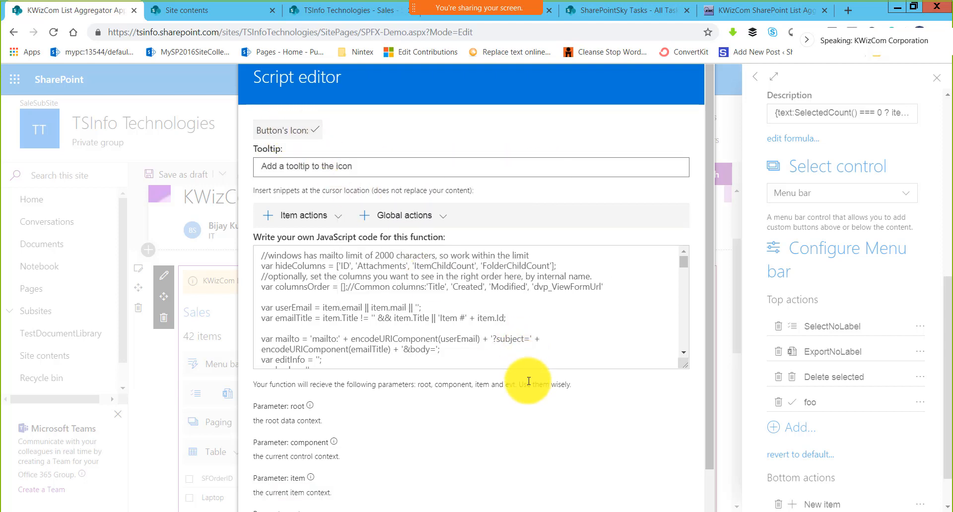
scroll(596, 362, down, 3)
scroll(645, 348, down, 1)
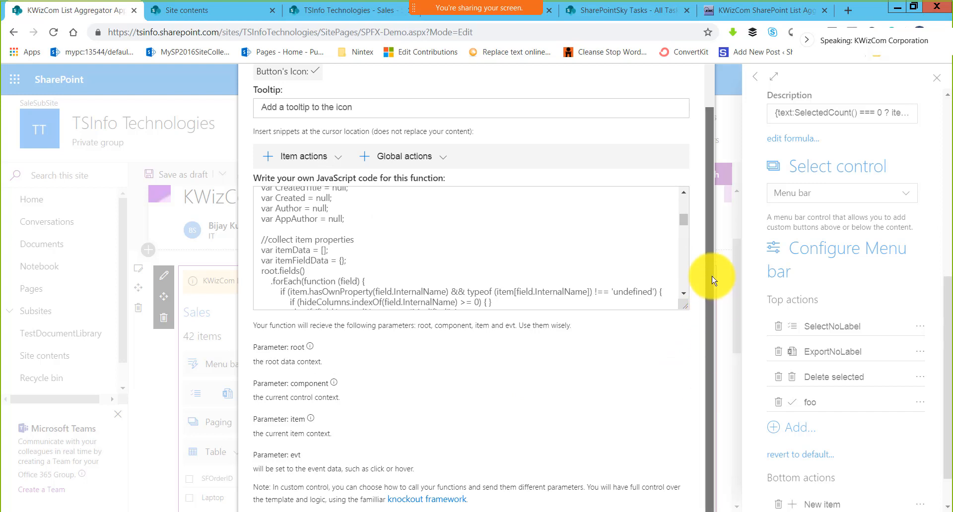
scroll(712, 165, up, 1)
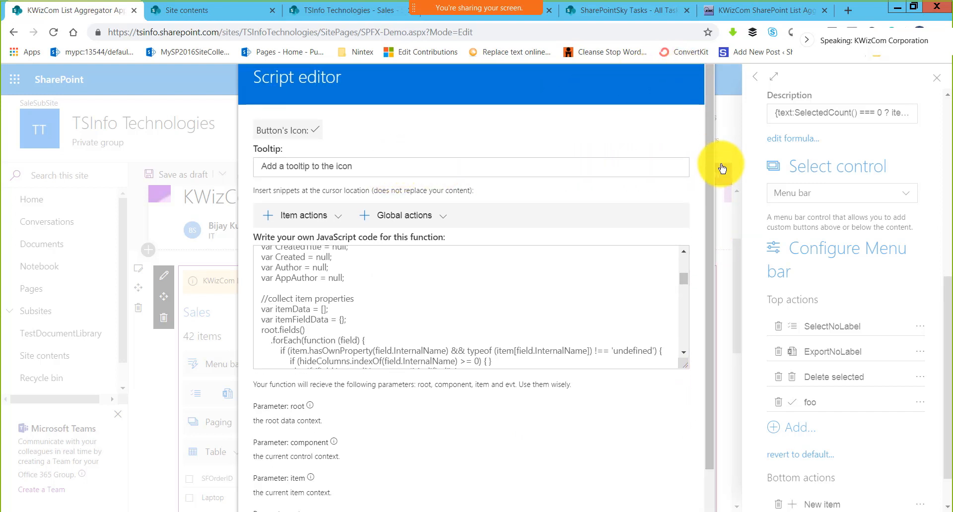
click(737, 153)
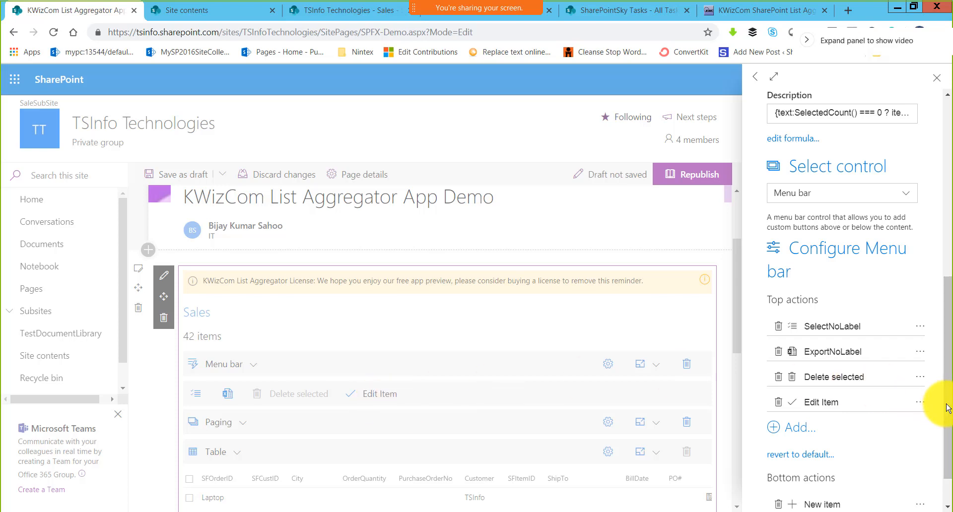
Step: Close the Menu bar configuration and look over the Sales web part from the Edit Item action down to the New item action
scroll(945, 452, down, 1)
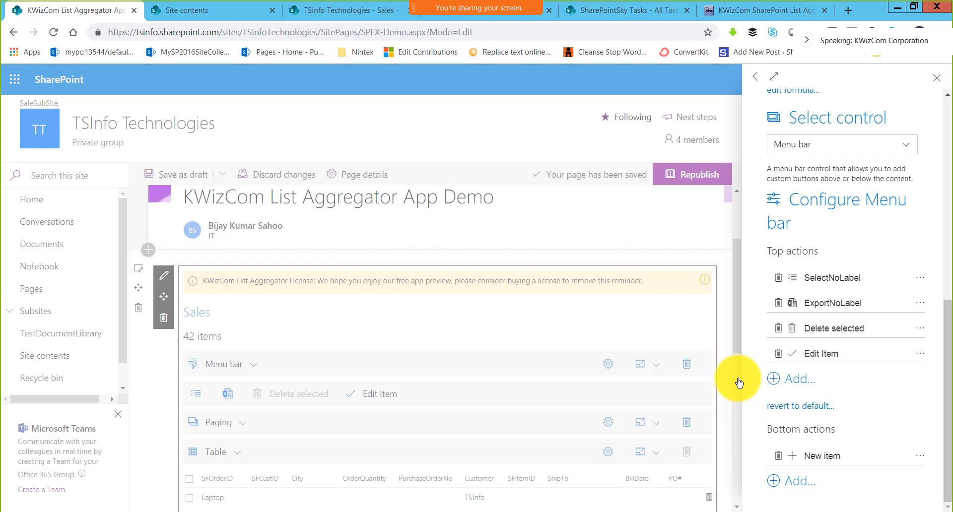
click(737, 506)
click(737, 507)
click(737, 507)
click(737, 506)
click(738, 506)
click(737, 507)
click(737, 507)
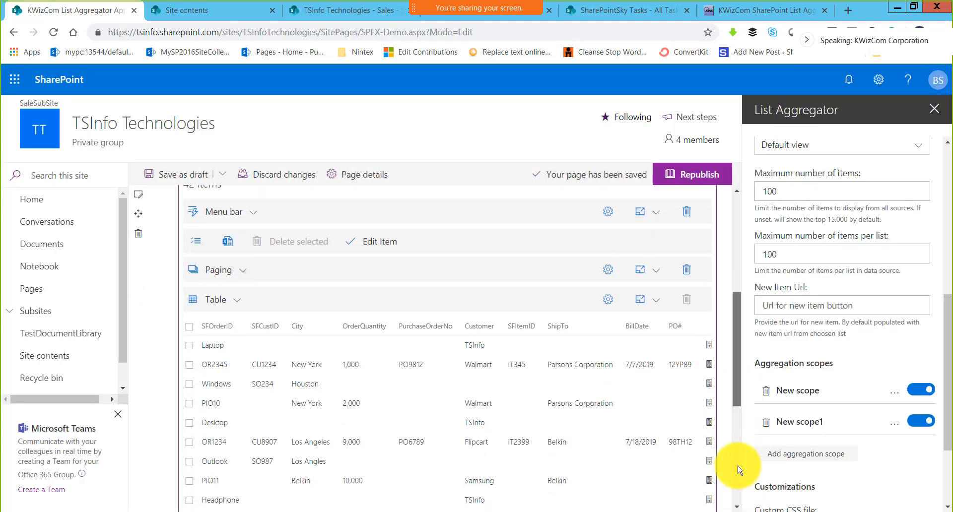
click(737, 488)
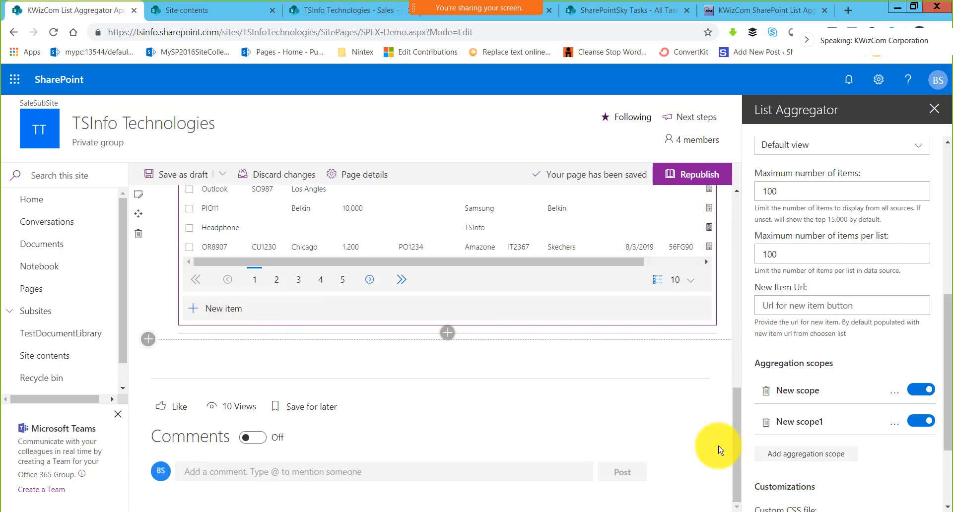
drag(734, 439, 749, 254)
scroll(734, 268, down, 2)
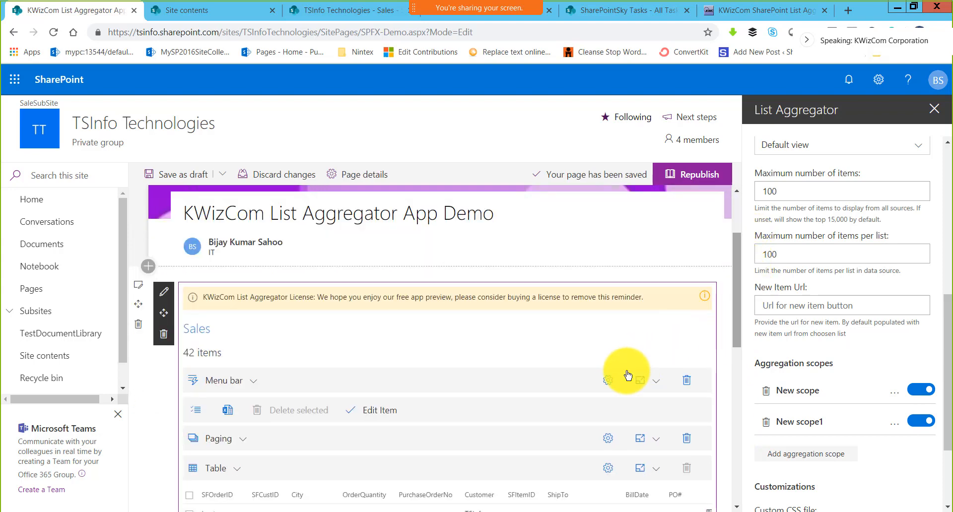
Step: Add a new action to the Menu bar's bottom actions, below New item, and open its script editor
click(614, 386)
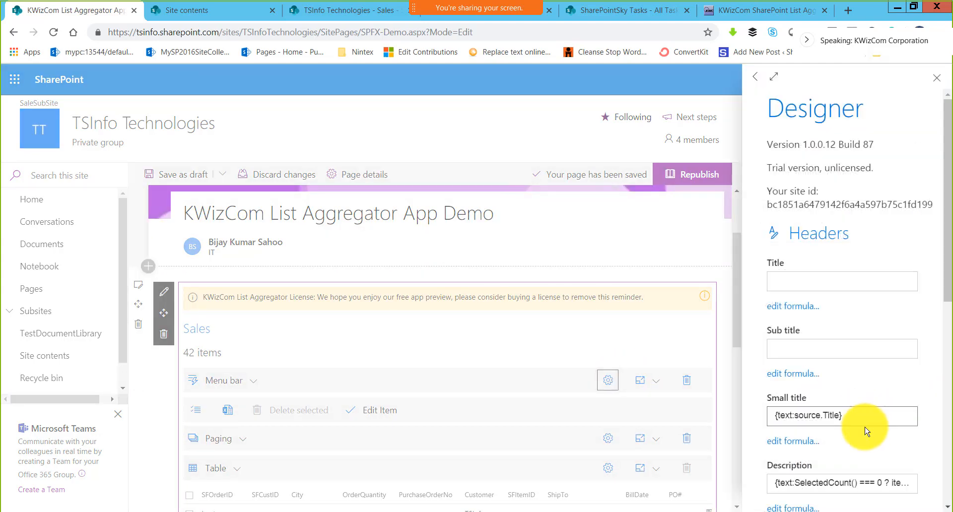
scroll(843, 421, down, 5)
scroll(872, 433, down, 3)
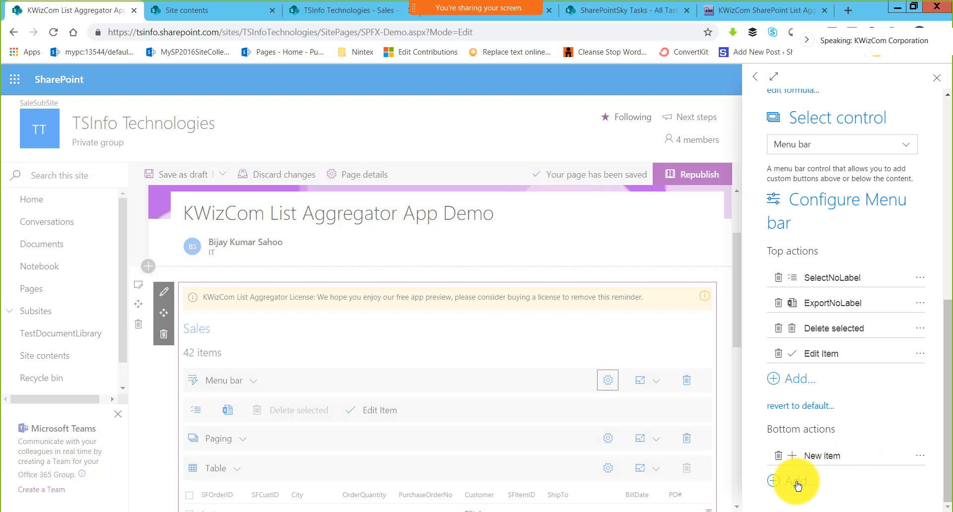
scroll(919, 479, down, 1)
click(919, 432)
Step: Insert the Call phone snippet into the new bottom action's script, read through its code, and close the script editor
click(318, 219)
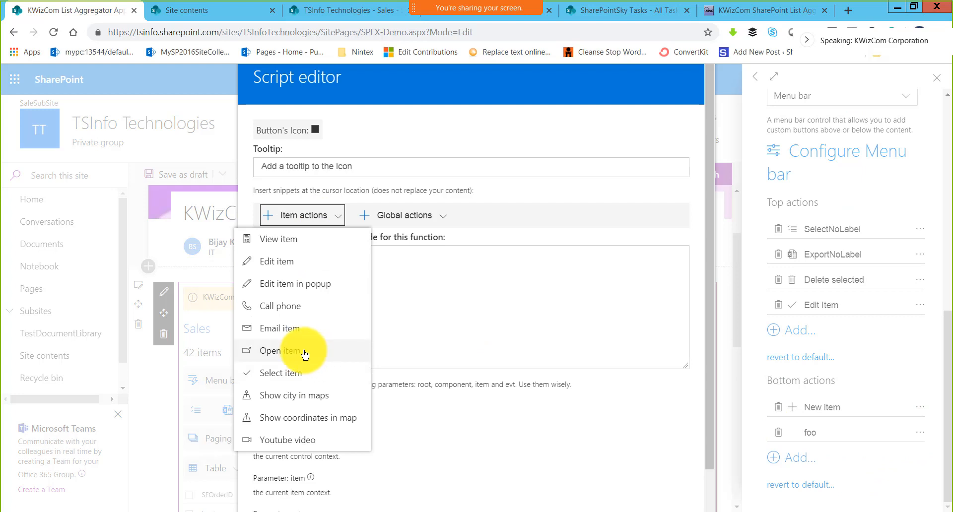
click(288, 305)
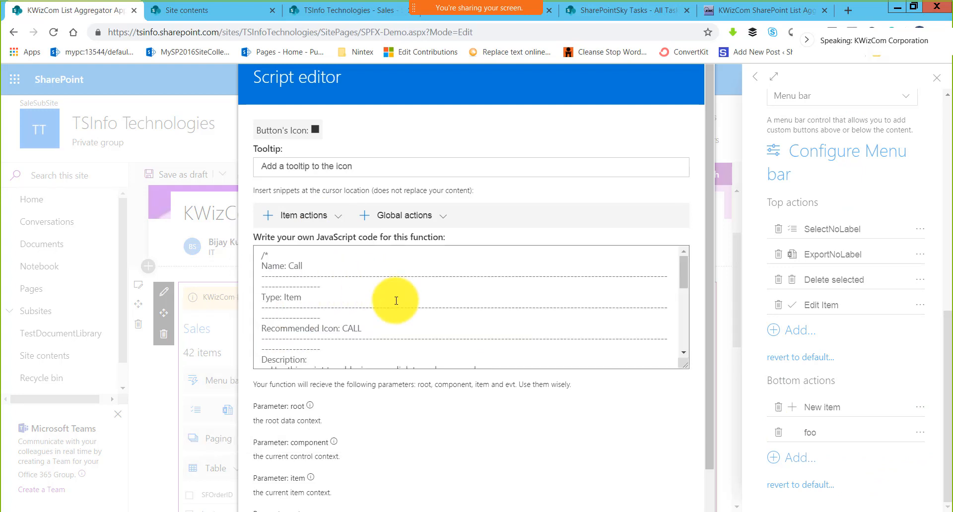
scroll(436, 337, down, 5)
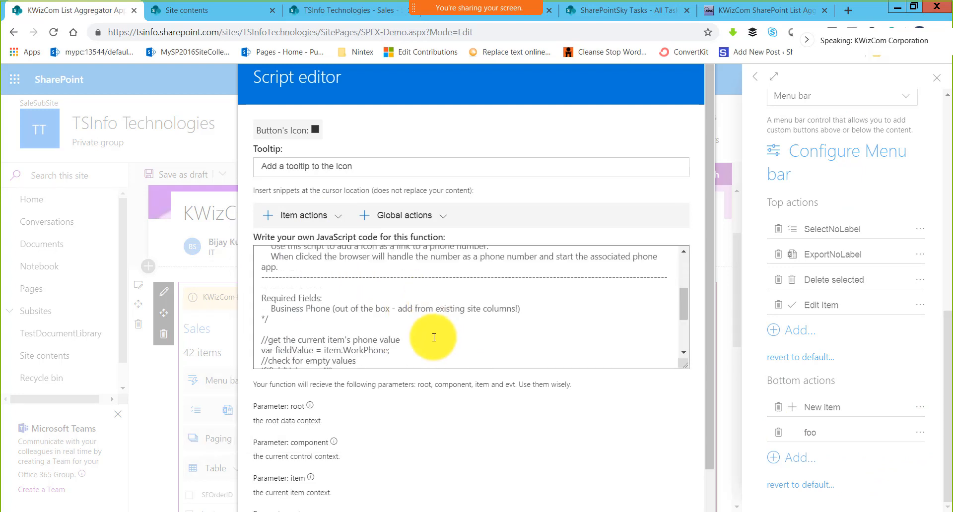
scroll(432, 335, down, 3)
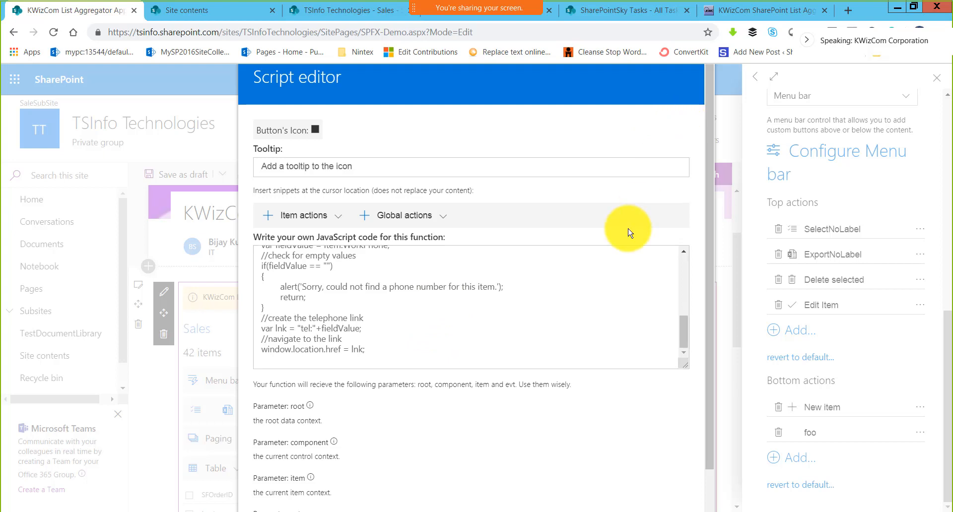
click(726, 106)
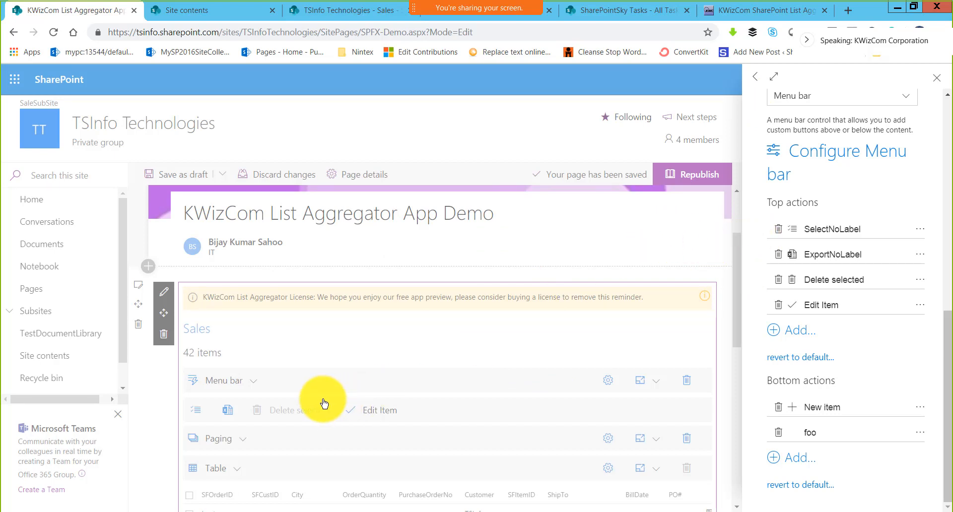
Step: Open the Paging control's configuration, review its page size and display options, and keep Paging as the selected control
click(237, 439)
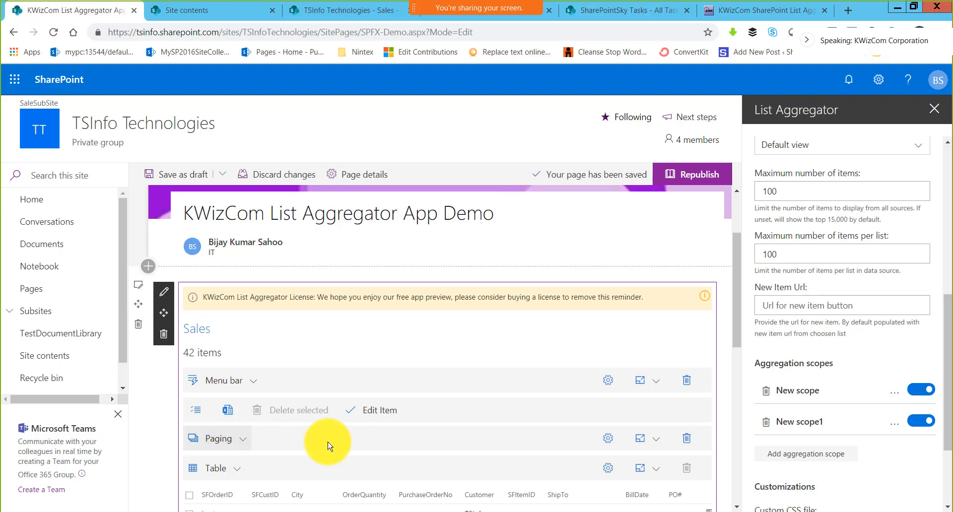
click(608, 438)
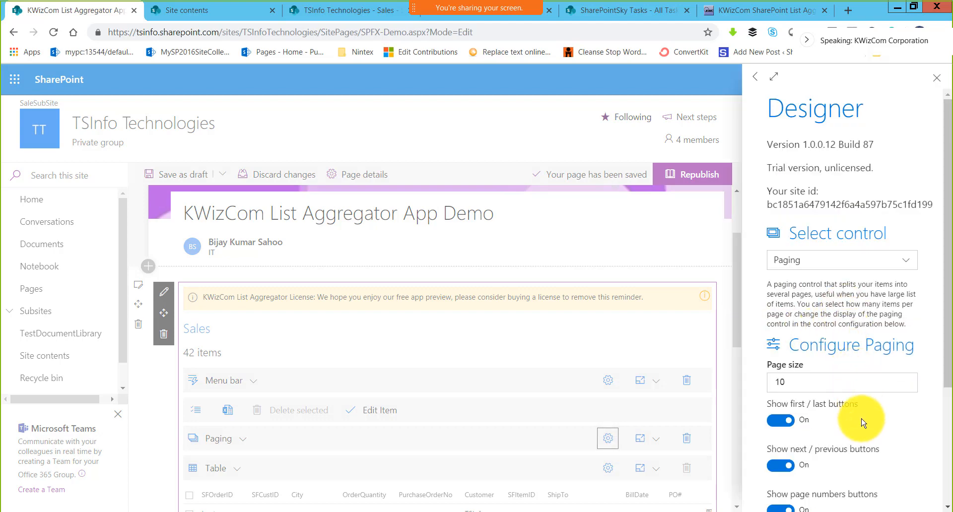
scroll(862, 422, down, 5)
scroll(861, 419, up, 5)
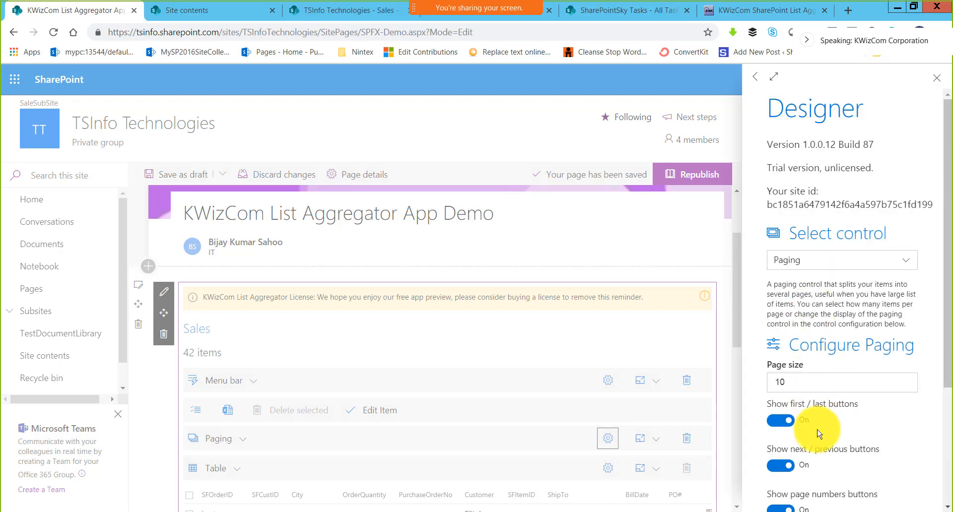
scroll(818, 433, down, 2)
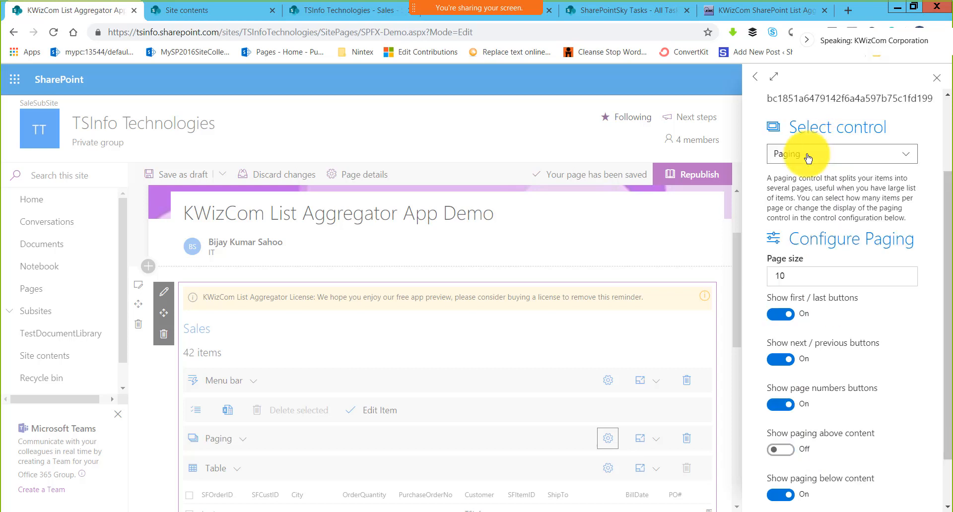
click(796, 163)
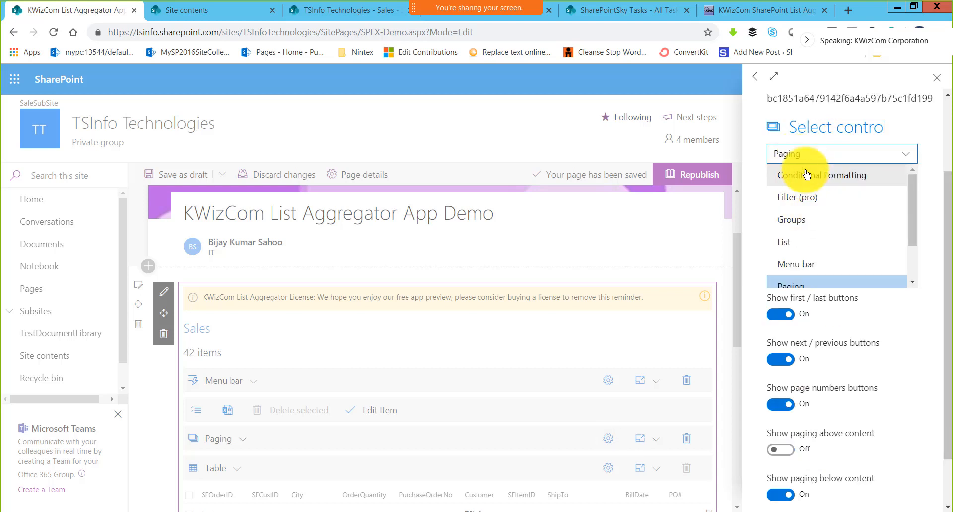
click(793, 282)
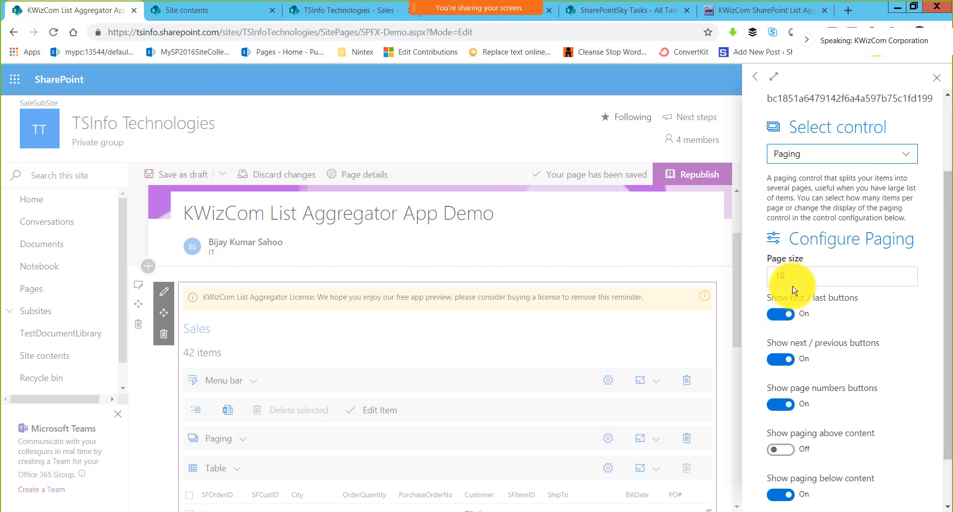
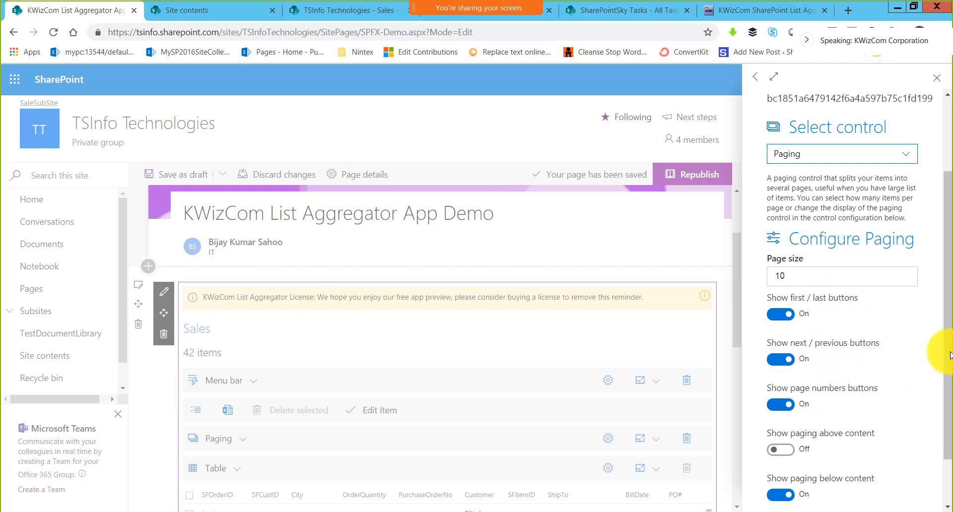
Step: Turn on Show paging above content, close the Paging configuration, and check the paging above and below the table
scroll(923, 416, down, 2)
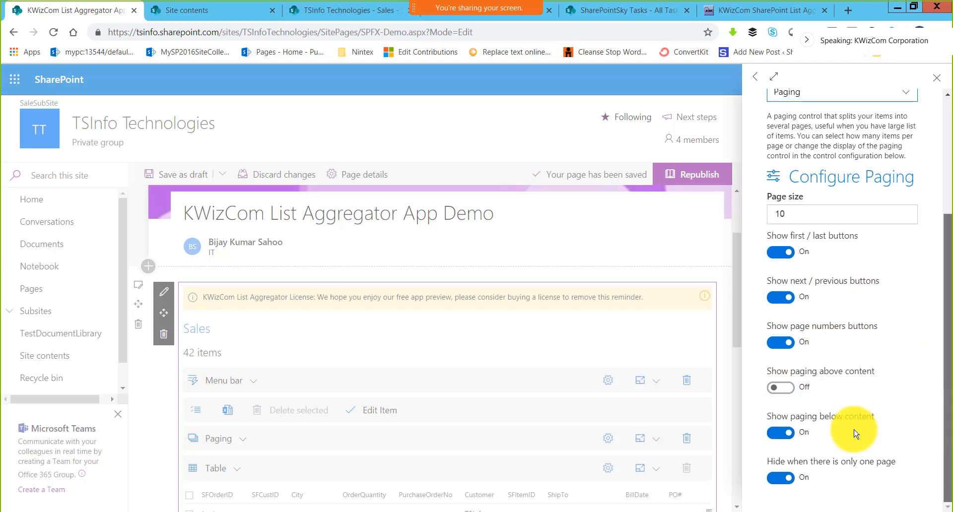
click(781, 388)
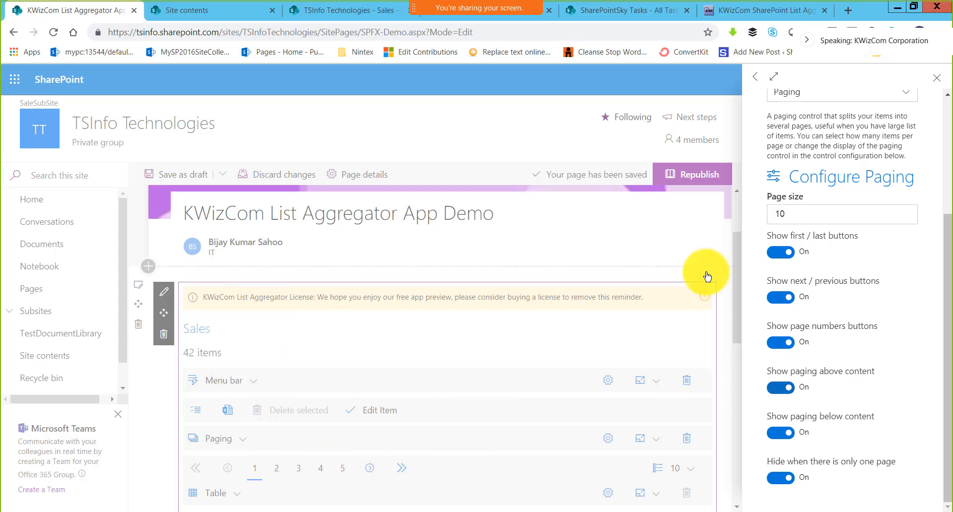
click(574, 145)
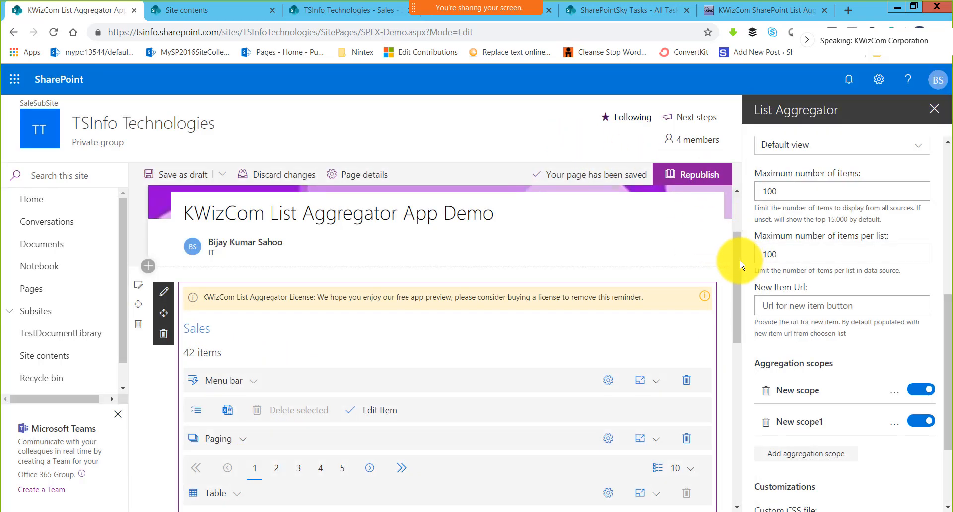
scroll(737, 330, down, 4)
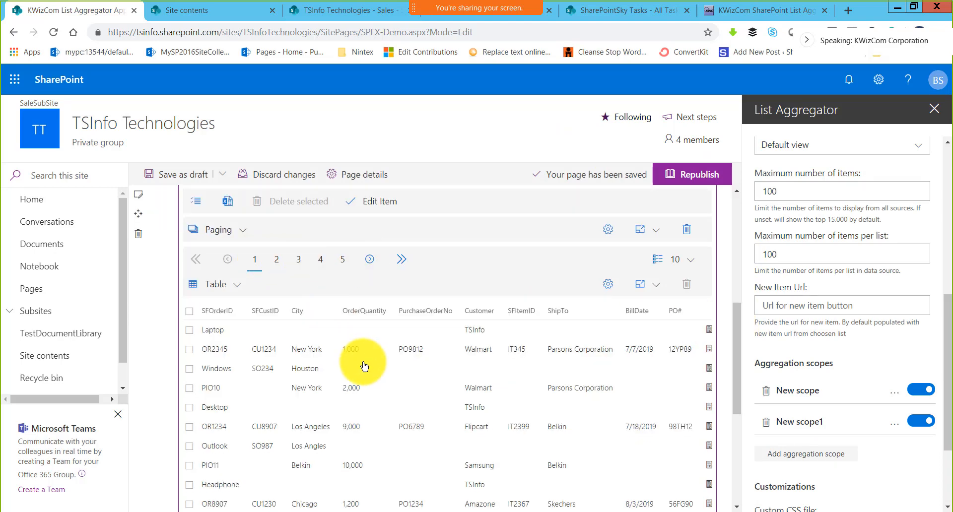
scroll(362, 303, down, 5)
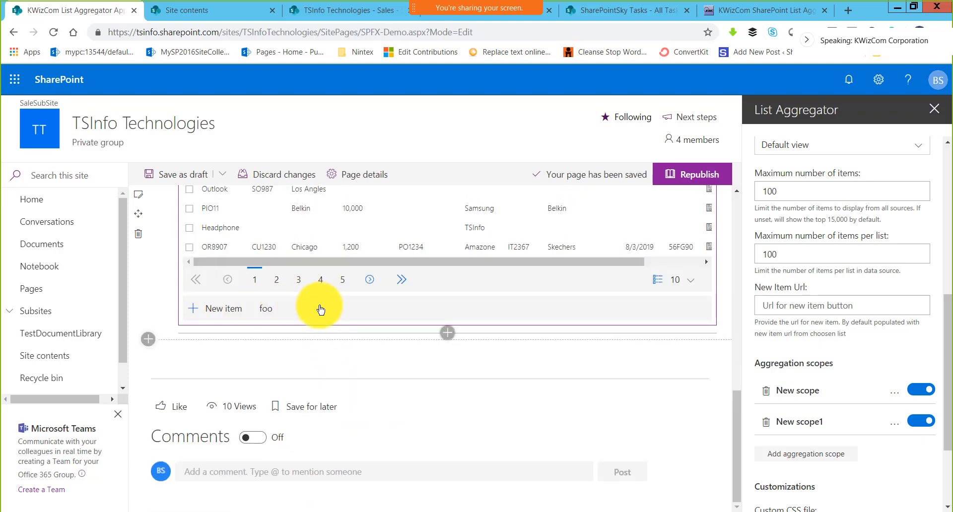
scroll(458, 380, up, 5)
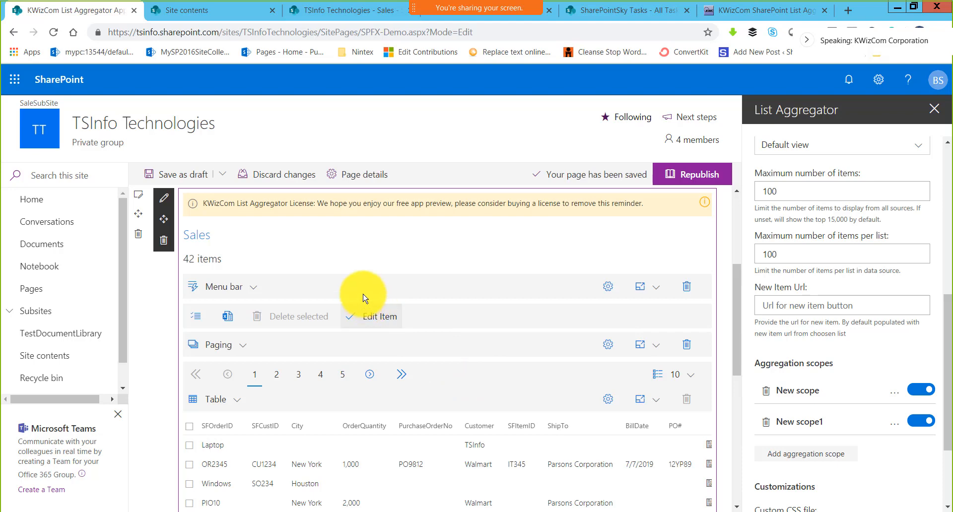
Step: Switch the Table control below Paging to the List control and look through the resulting item layout
scroll(456, 318, down, 3)
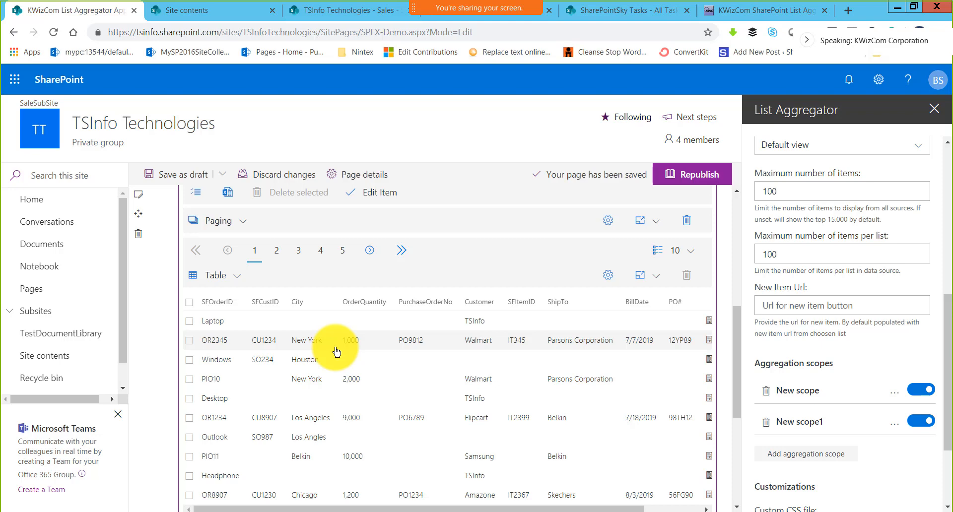
click(226, 274)
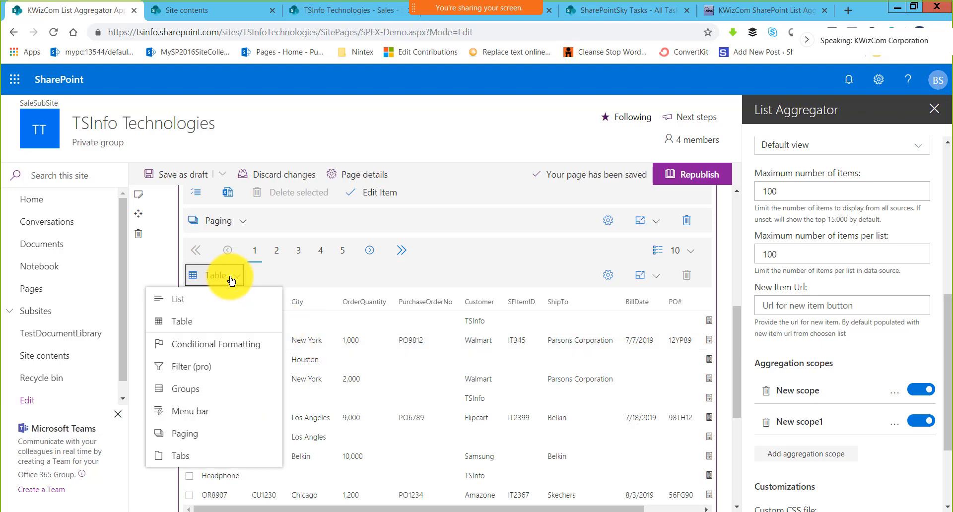
click(183, 300)
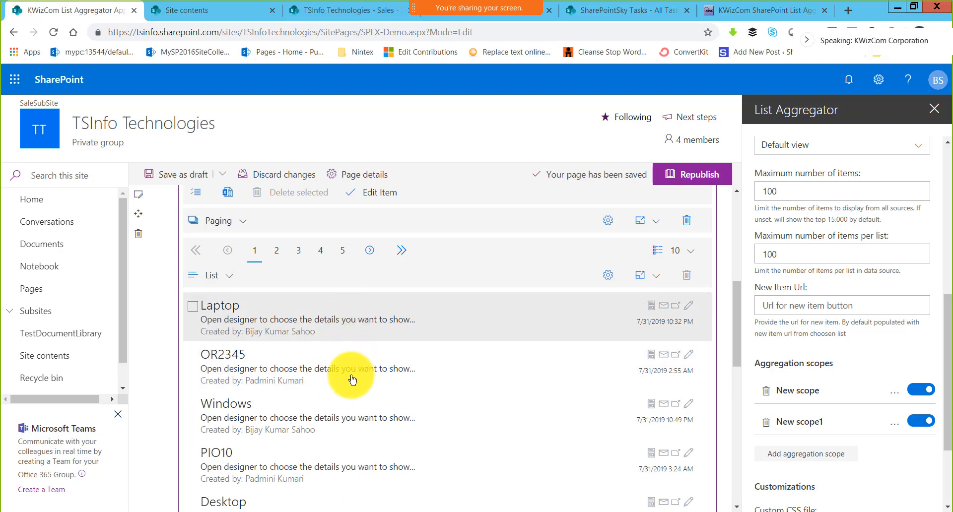
scroll(349, 360, down, 3)
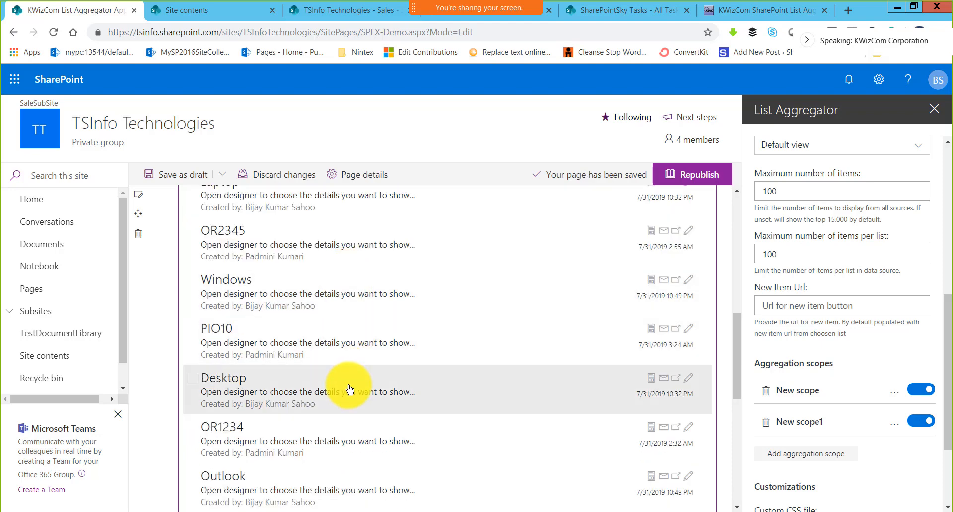
scroll(350, 388, up, 4)
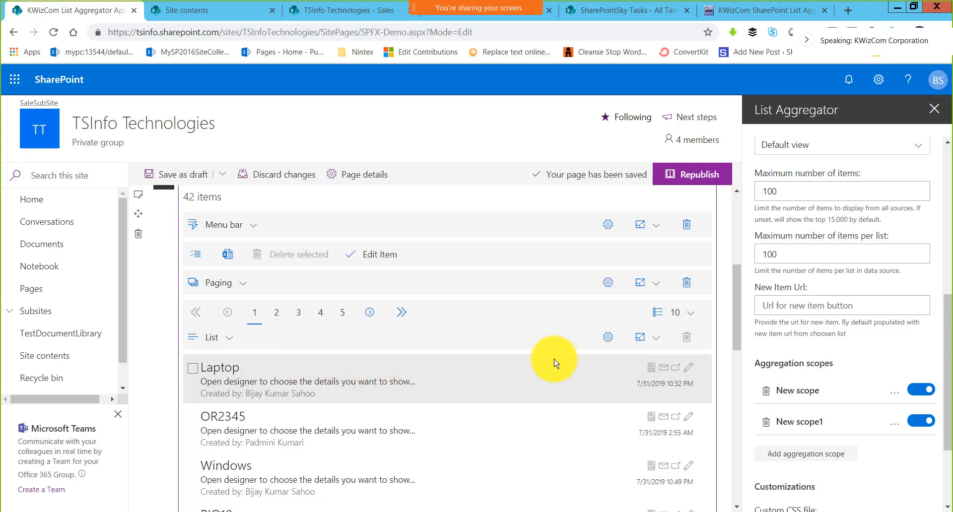
Step: Open the List control's configuration and display the available Item click behaviours
click(607, 337)
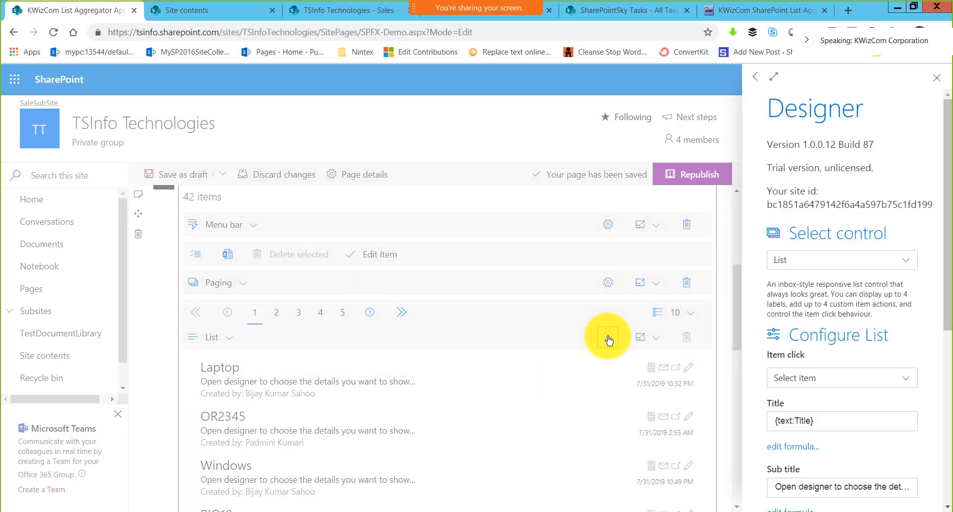
scroll(868, 361, down, 1)
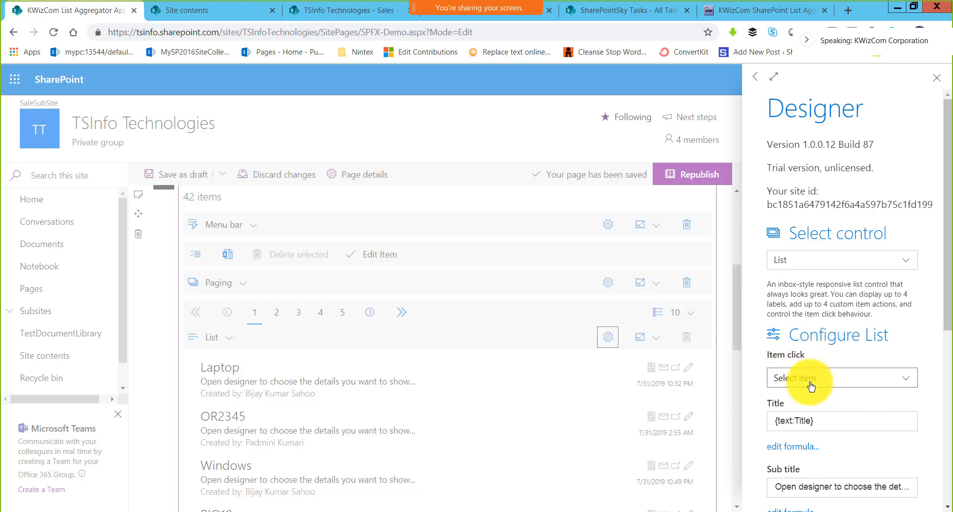
click(828, 386)
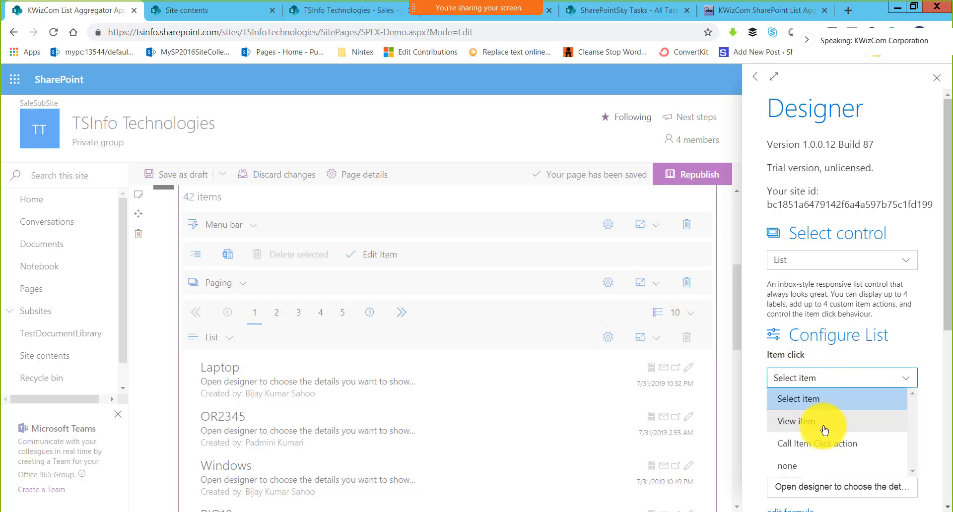
Step: Set the List control's item click behaviour to View item and republish the page
click(795, 423)
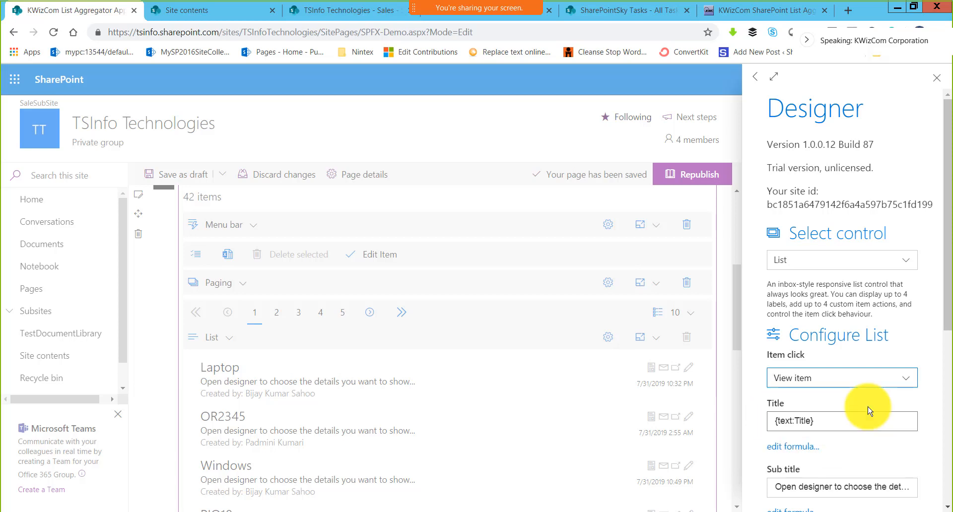
click(680, 228)
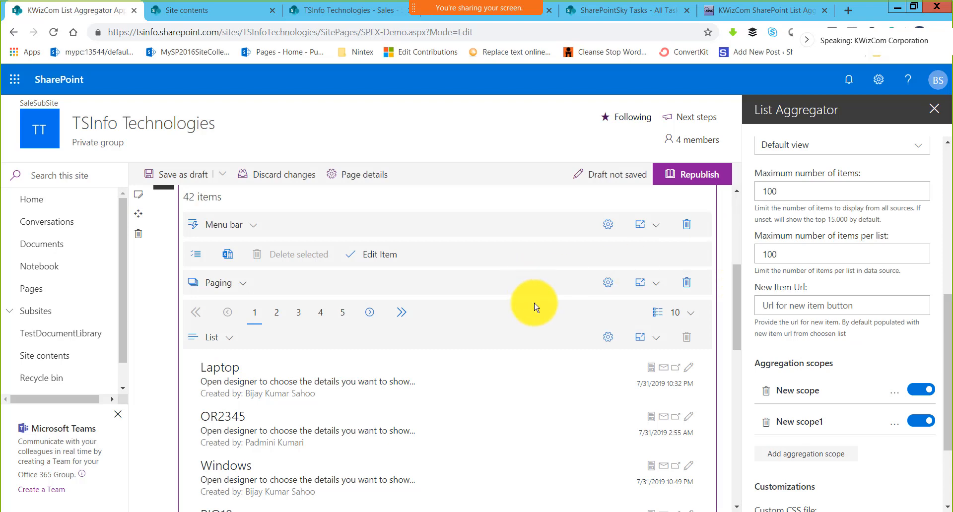
click(684, 175)
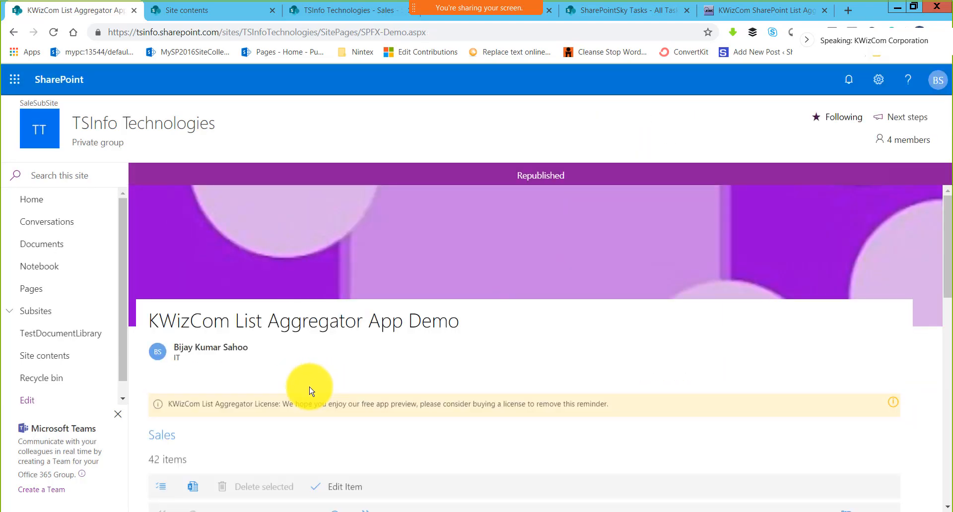
Step: Open the OR2345 item from the published Sales list to check its details, and close them
scroll(308, 389, down, 5)
click(202, 338)
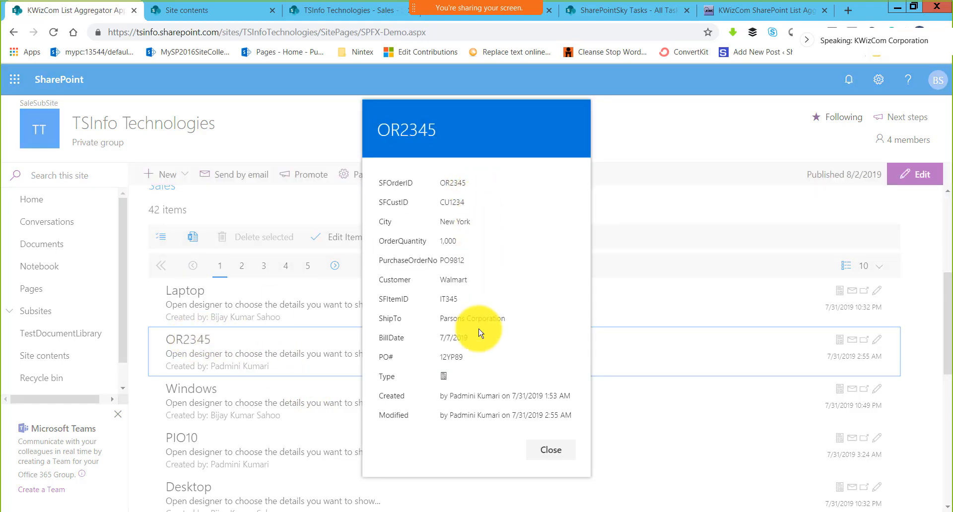
click(603, 175)
Step: Reopen the page for editing and set the List control's item click behaviour to Select item
click(918, 182)
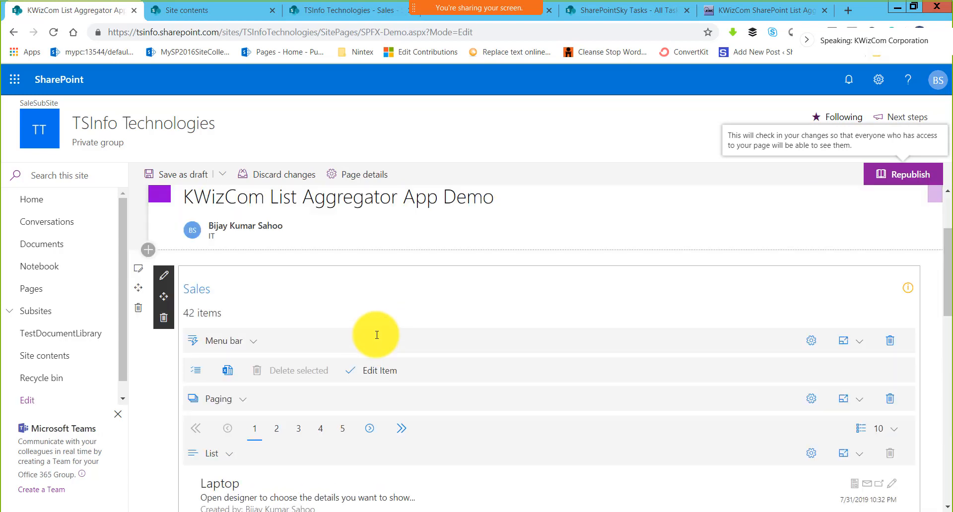
scroll(280, 304, down, 4)
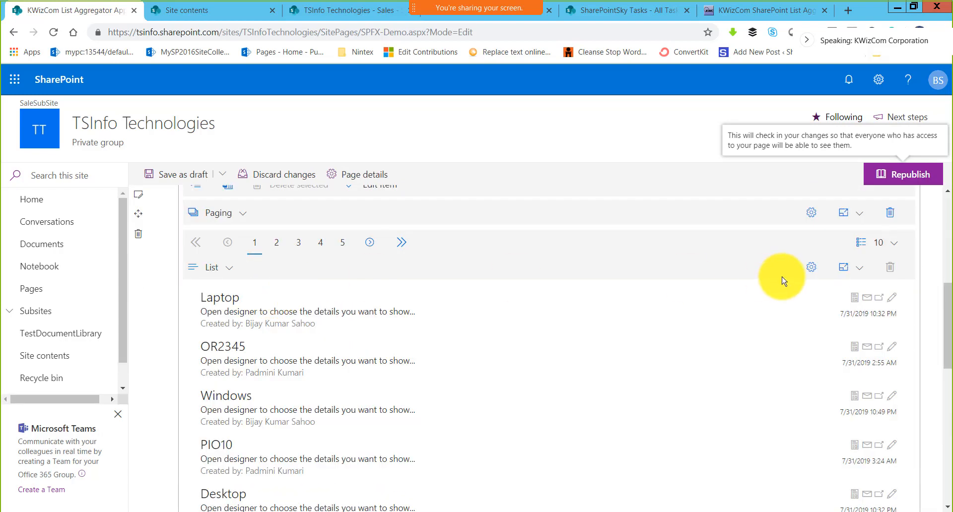
click(819, 274)
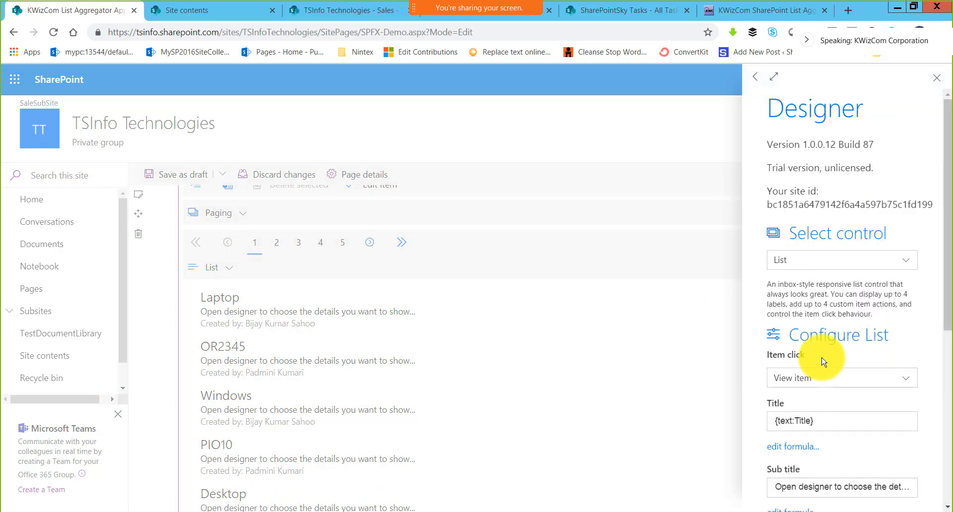
click(818, 383)
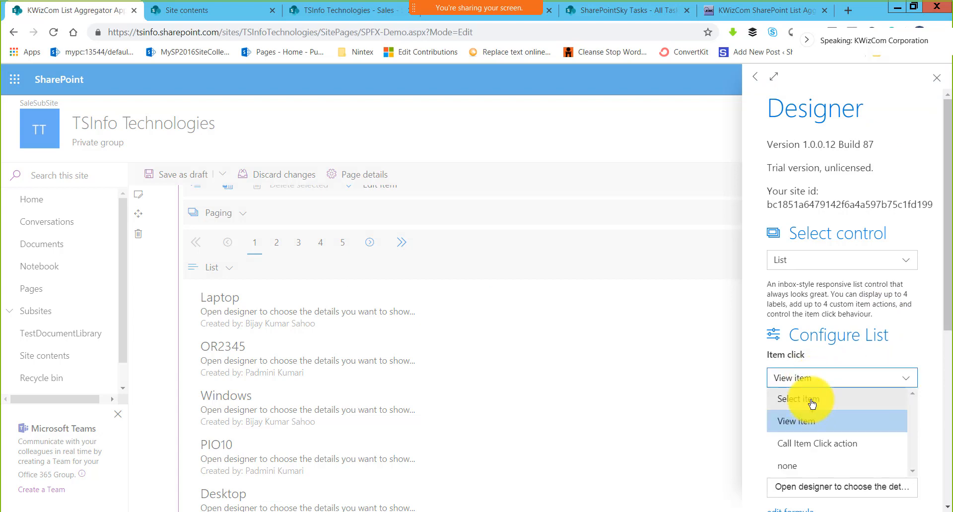
click(816, 397)
Step: Review the List control's label formulas and item actions, close its designer and republish the page
scroll(847, 397, down, 2)
scroll(847, 397, down, 3)
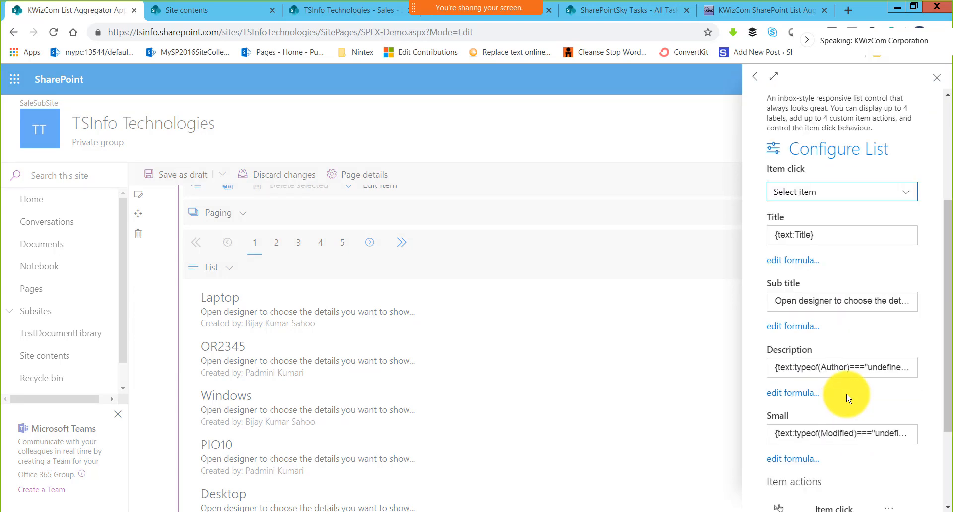
scroll(848, 398, down, 3)
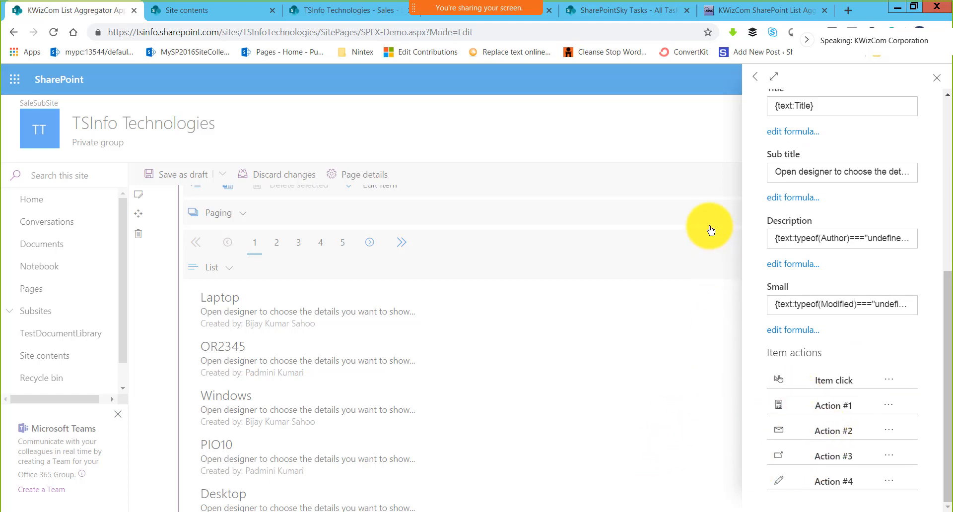
click(698, 258)
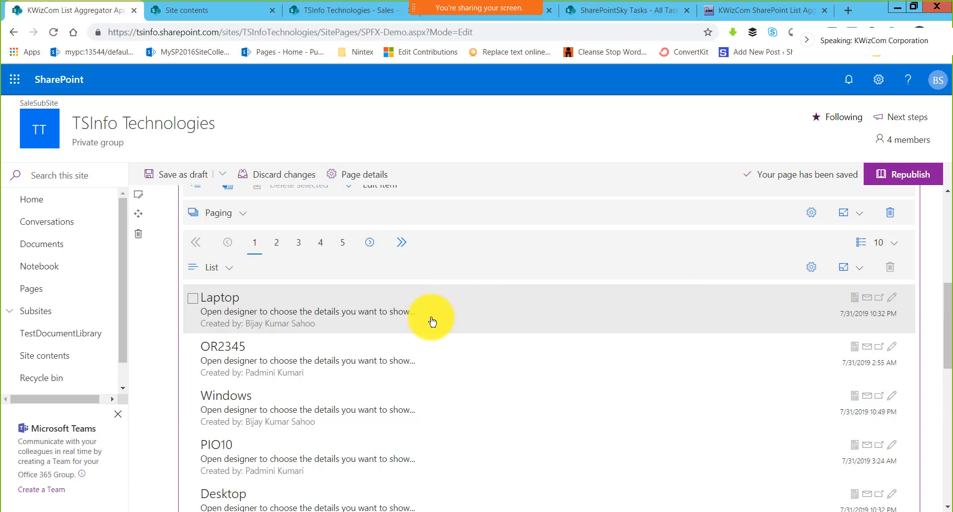
click(896, 180)
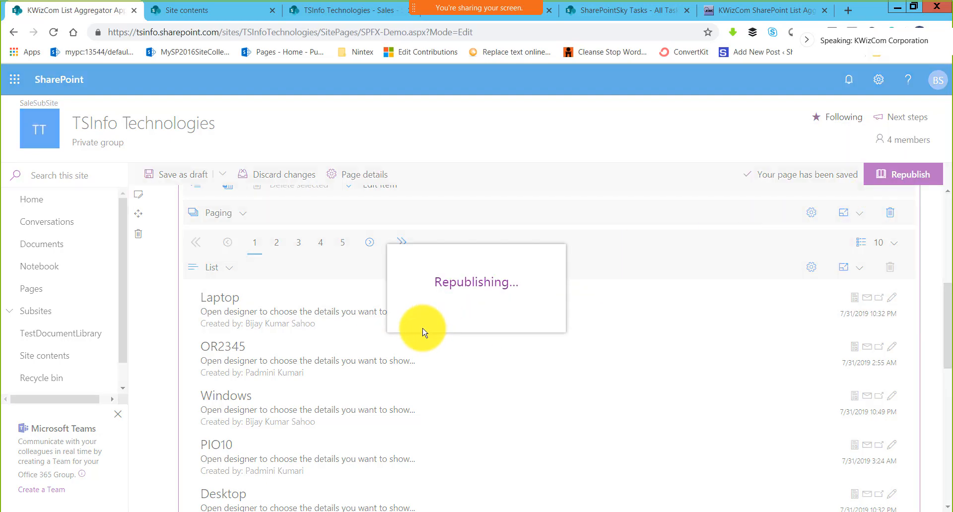
Step: Test the Laptop row's view details and open in new window actions, closing each result
scroll(511, 352, down, 5)
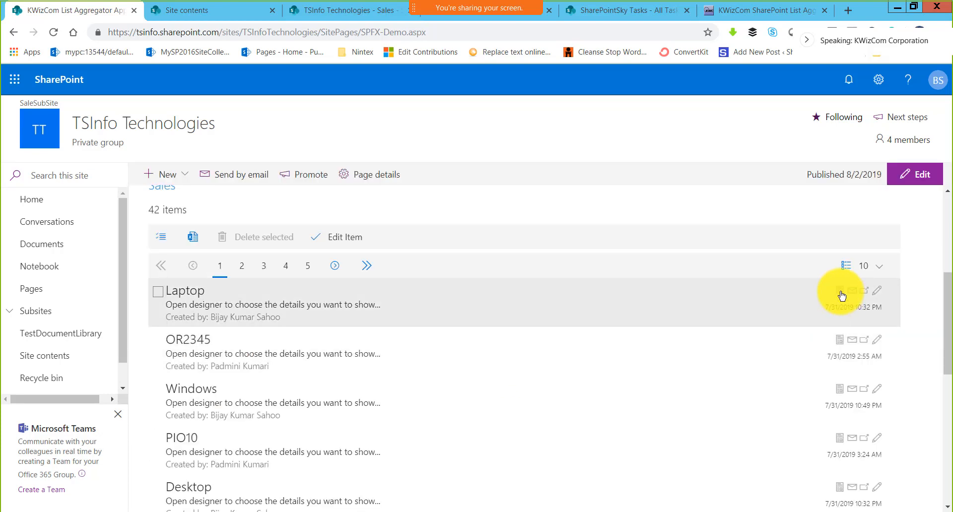
click(840, 292)
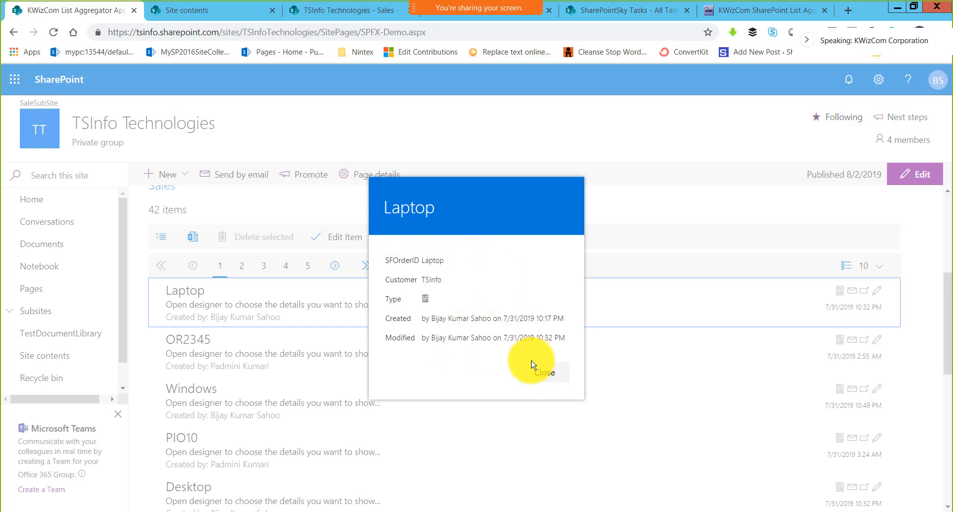
click(541, 375)
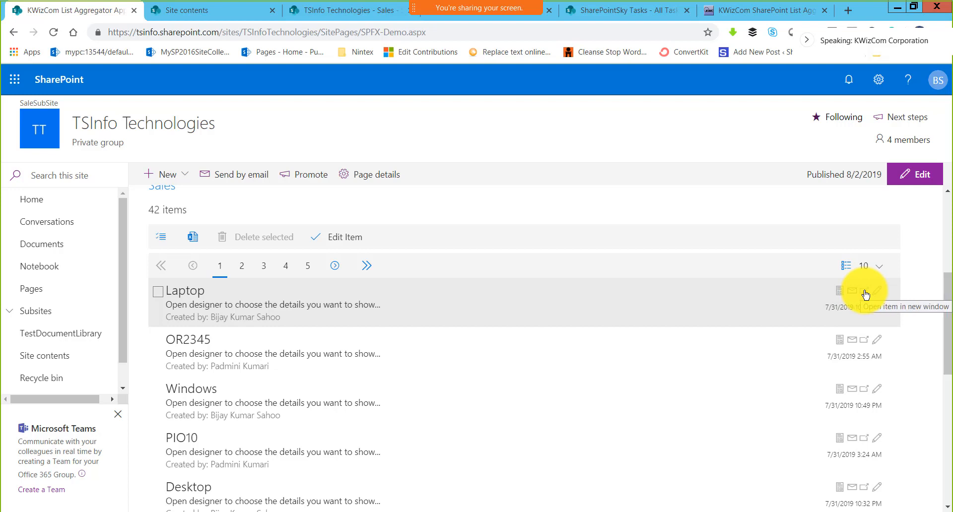
click(865, 292)
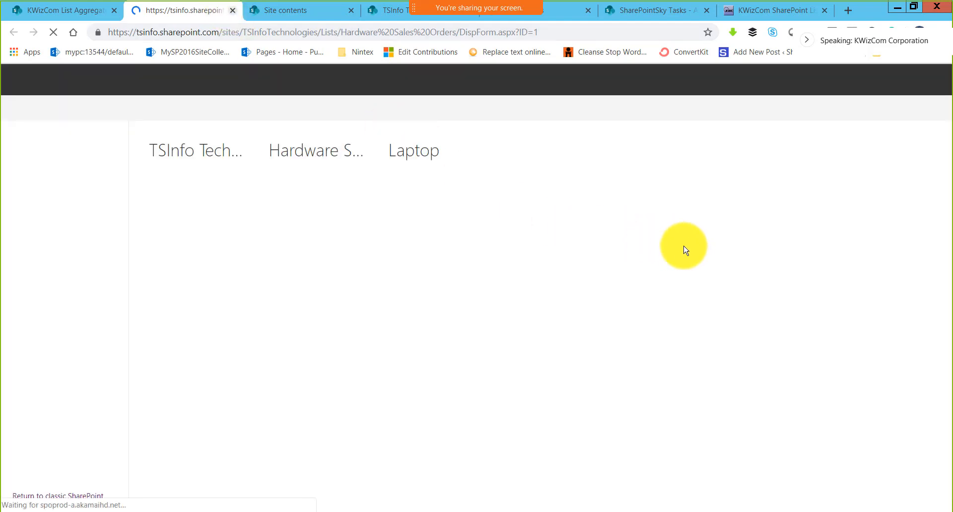
key(ctrl+w)
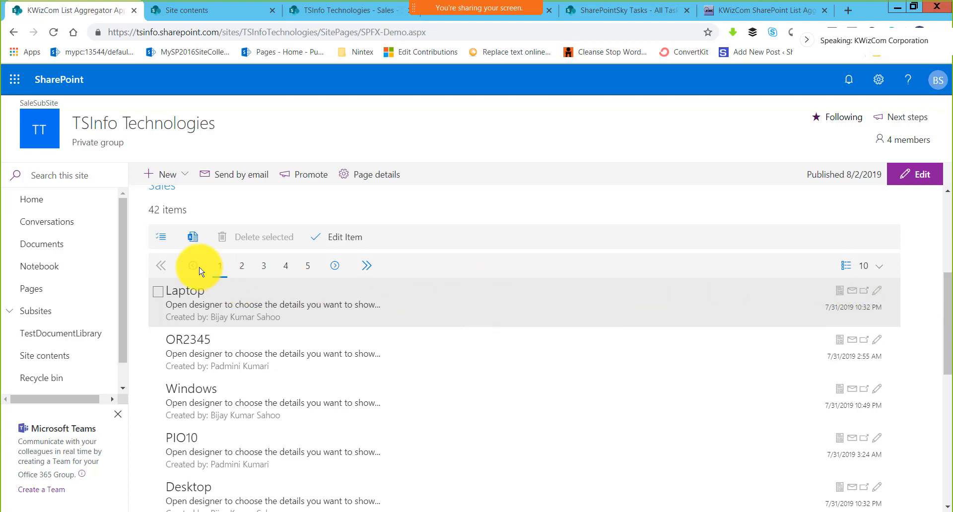
Step: Put the page back in edit mode and change the Sales web part's List control to Table
scroll(209, 313, up, 2)
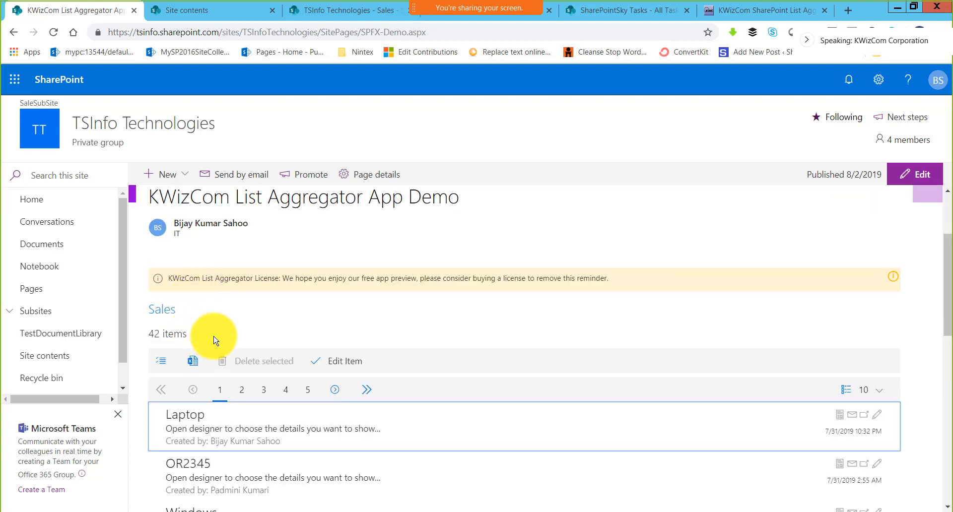
scroll(224, 320, down, 1)
click(930, 178)
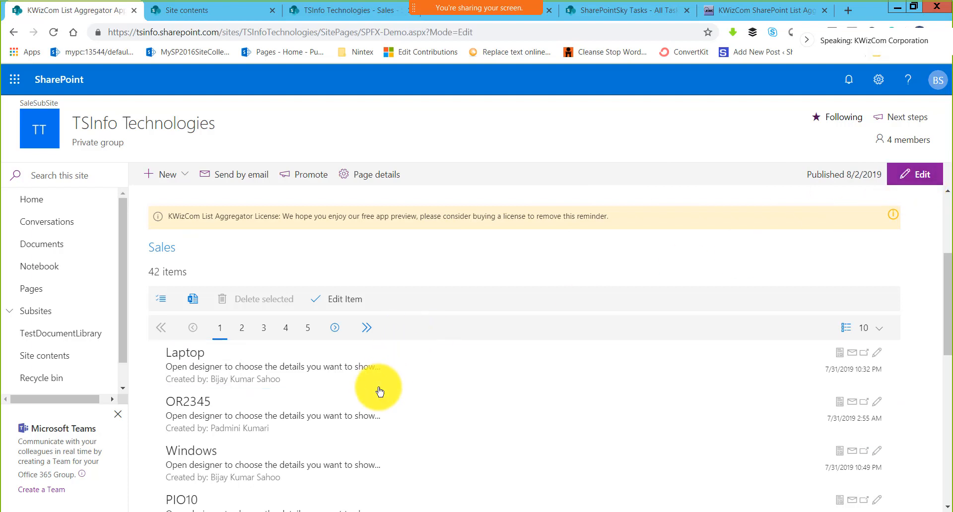
scroll(341, 379, down, 4)
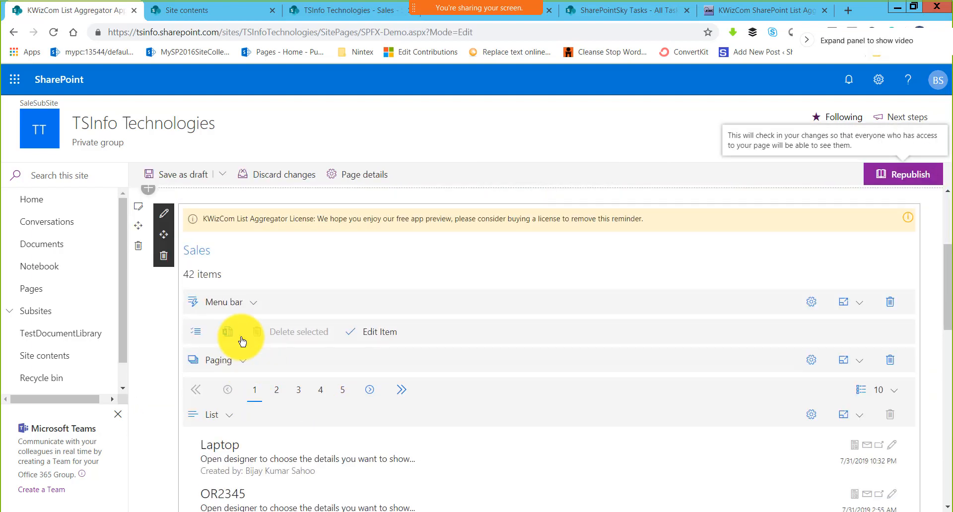
scroll(248, 342, down, 3)
click(232, 292)
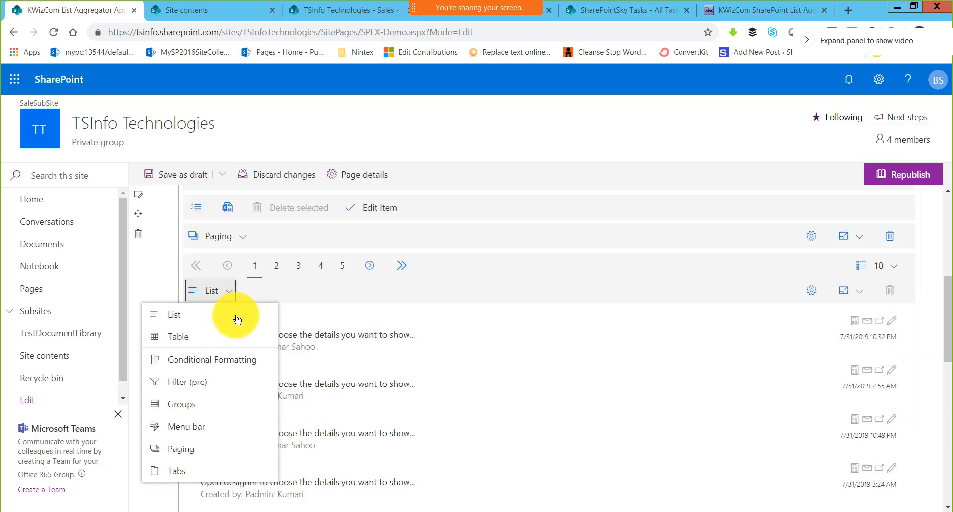
click(199, 339)
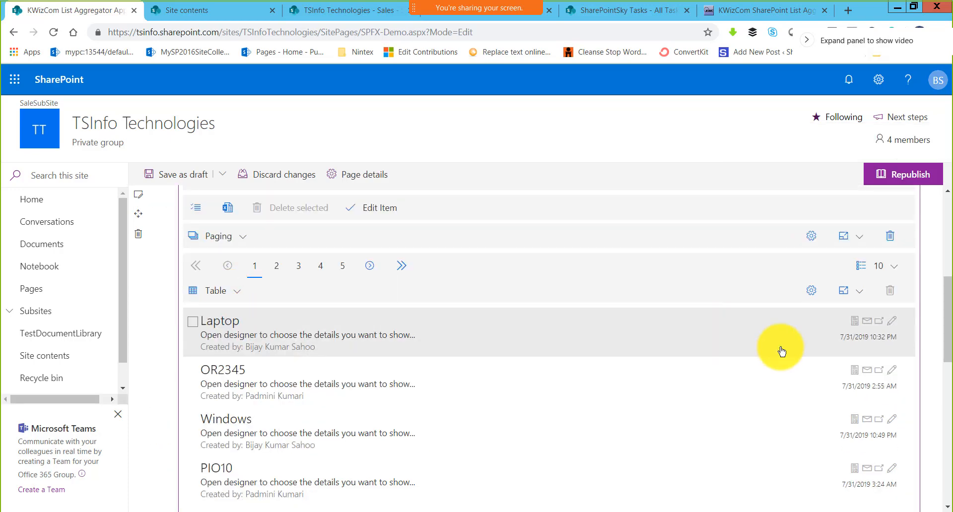
Step: Open the script editor for the Table control's Action #4 and delete all its existing JavaScript code
click(811, 290)
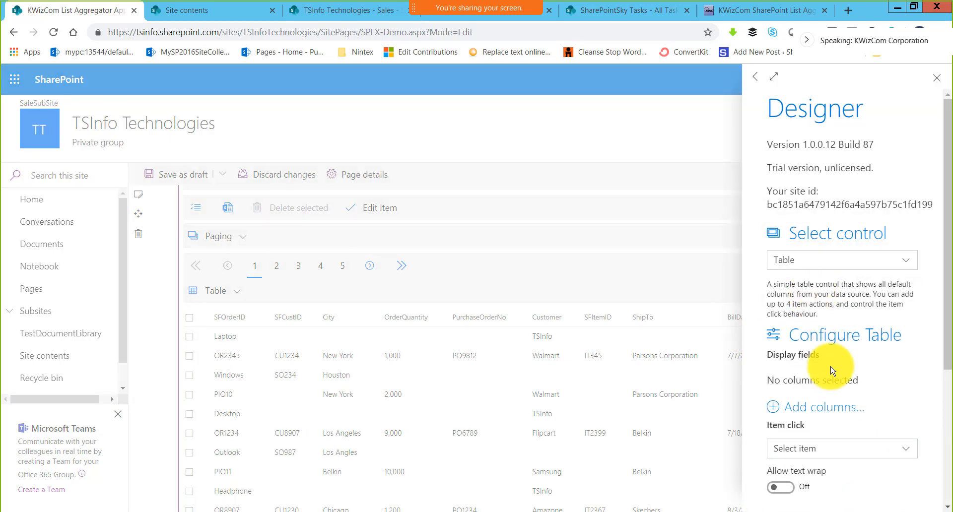
scroll(831, 374, down, 1)
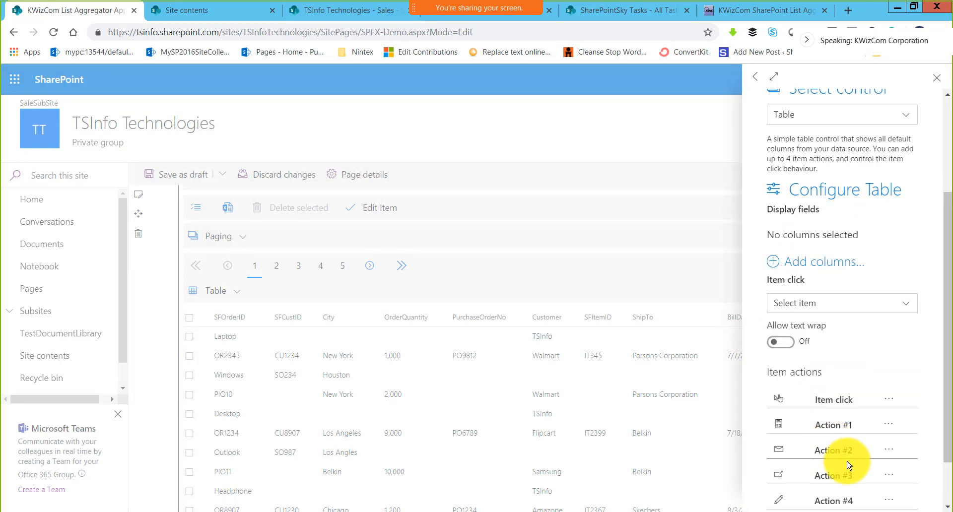
scroll(838, 457, down, 3)
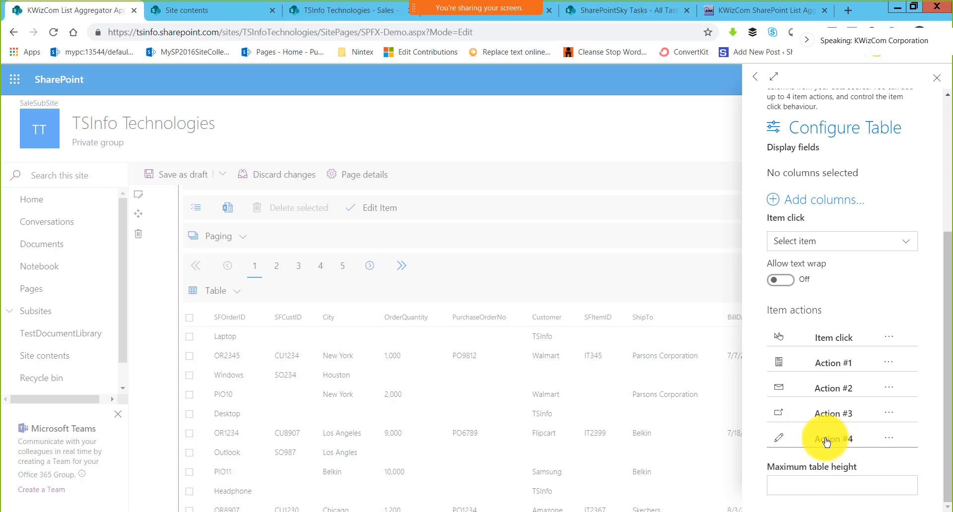
click(892, 443)
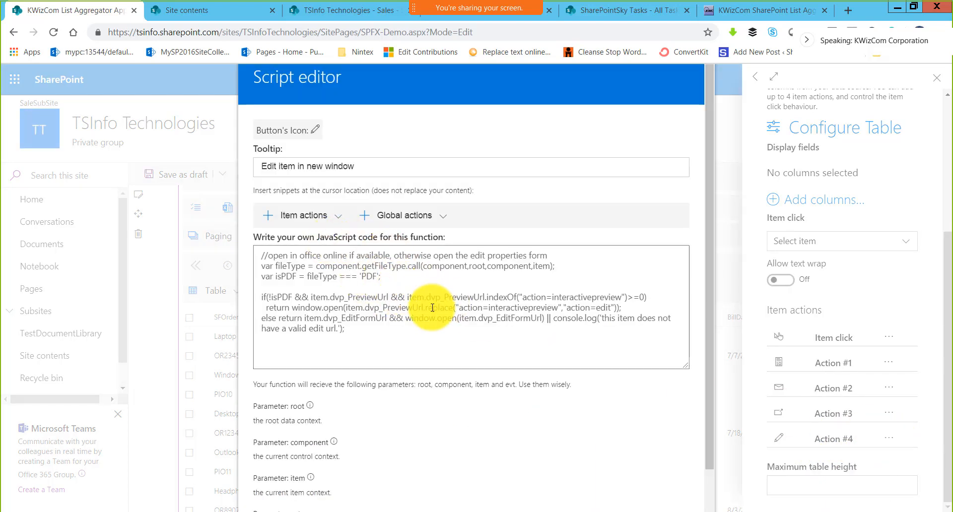
click(412, 297)
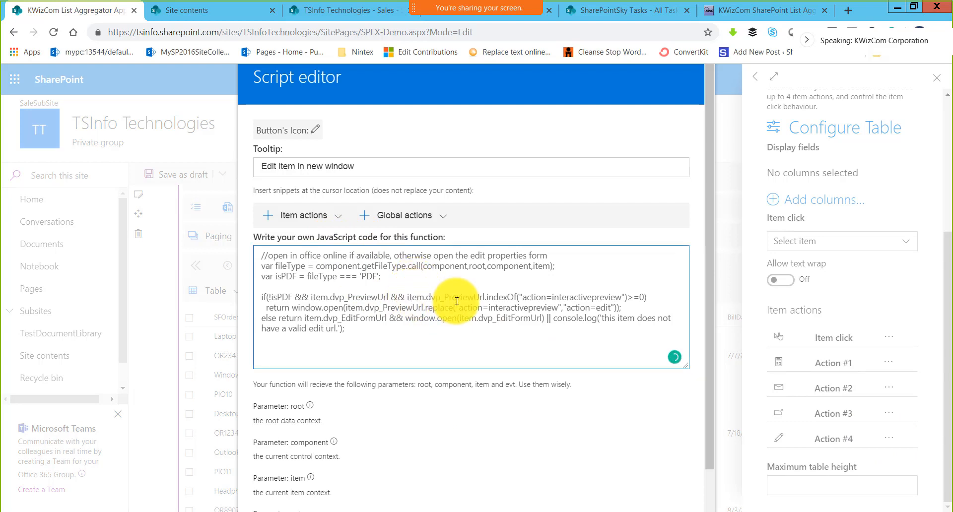
key(ctrl+a)
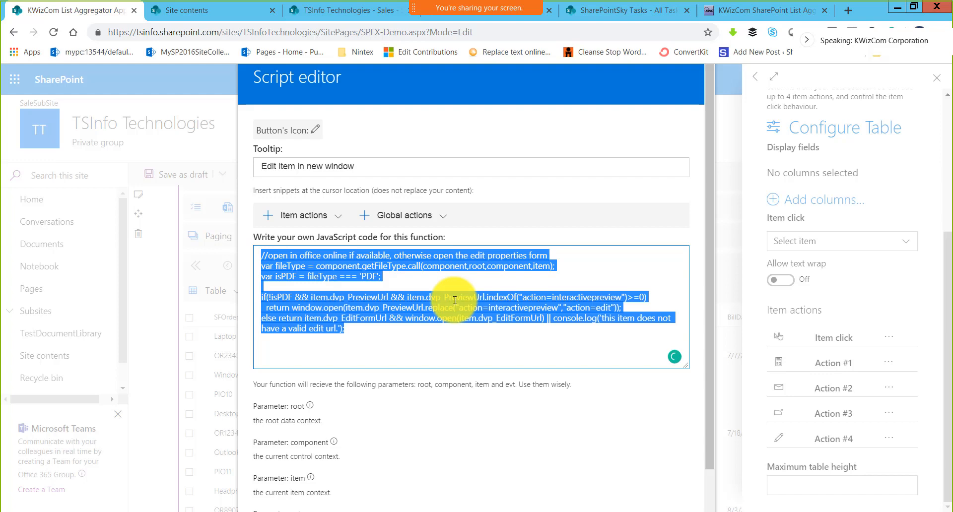
key(BackSpace)
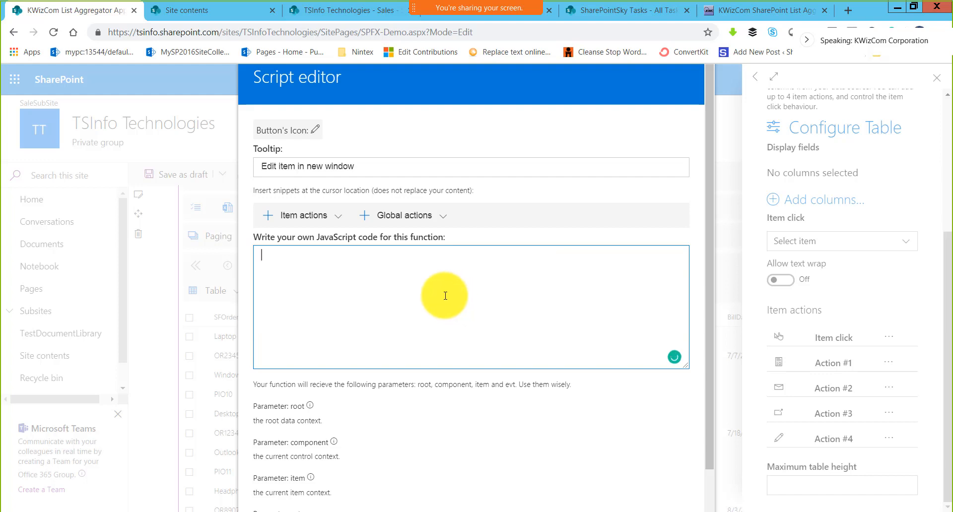
Step: Set the action's tooltip to View Map and insert the Show city in maps snippet as its code
click(313, 166)
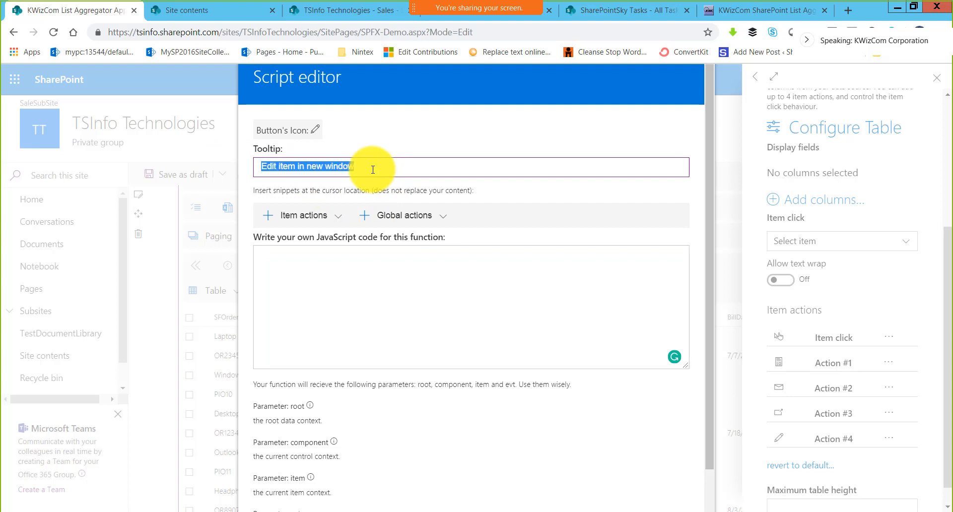
text(View Map)
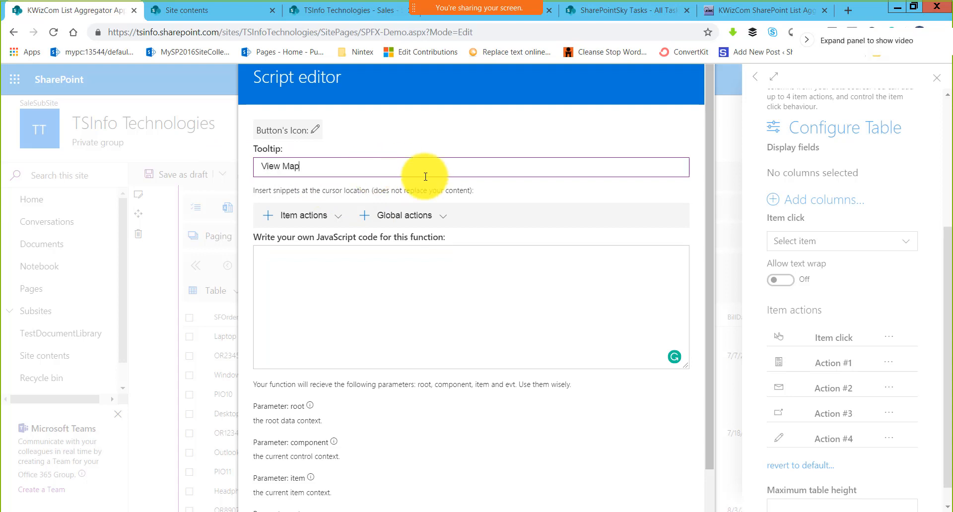
click(332, 214)
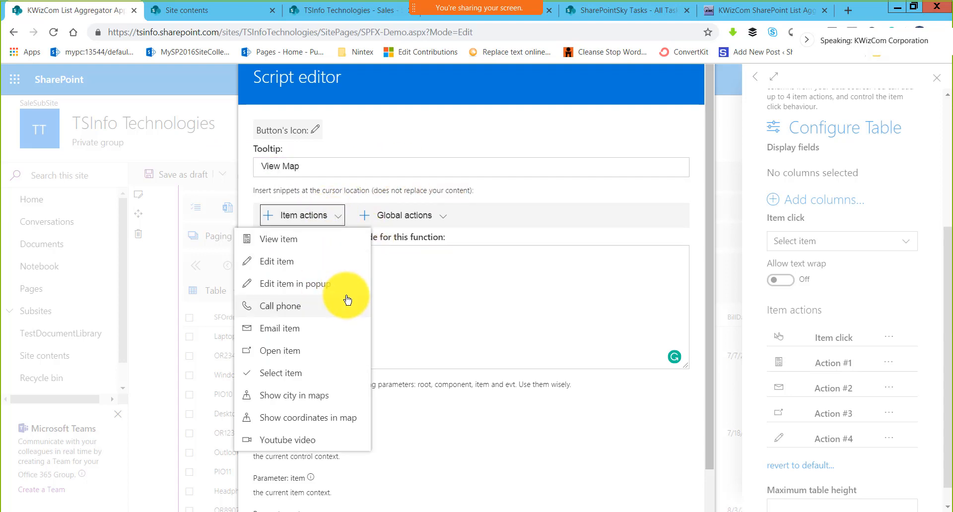
click(313, 396)
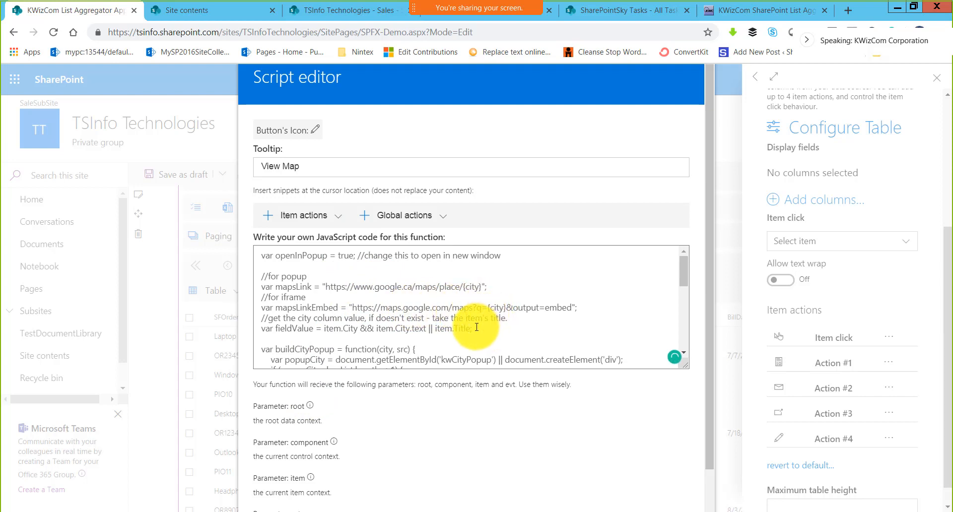
scroll(419, 293, down, 1)
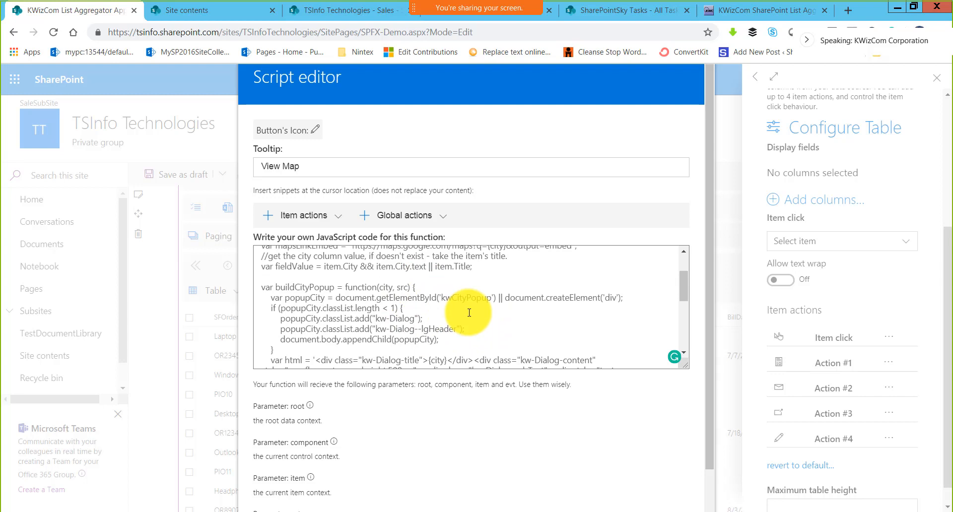
scroll(469, 313, down, 3)
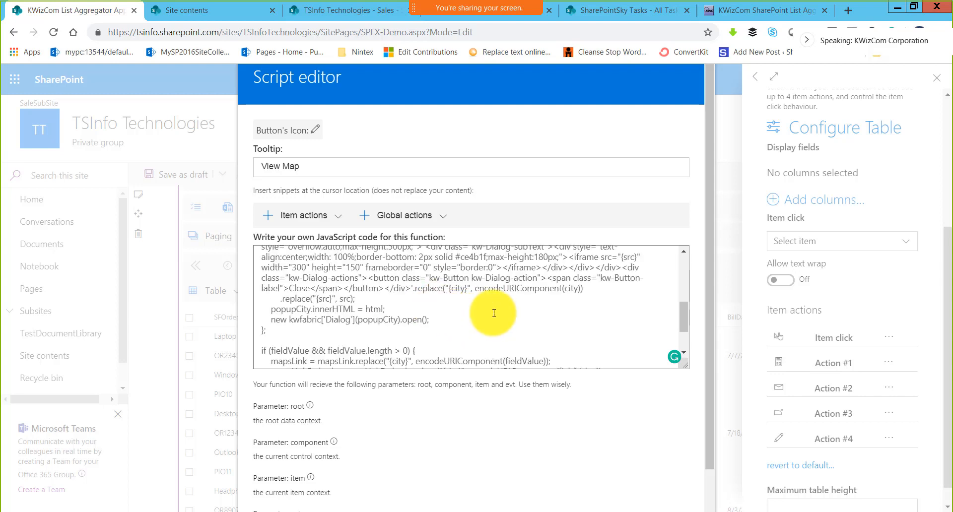
Step: Try to change Action #4's button icon to the outlined map pin found by searching the icons for map
scroll(494, 312, up, 5)
click(314, 129)
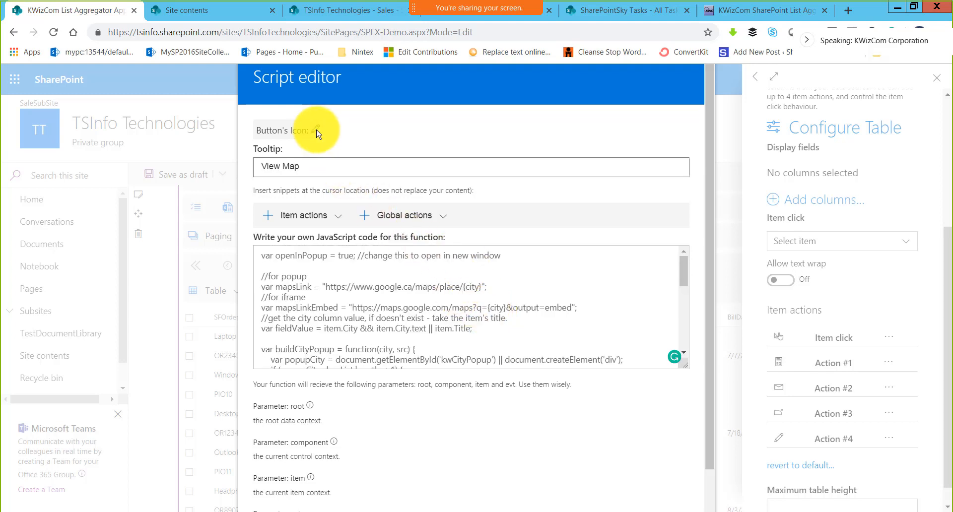
click(394, 166)
text(map)
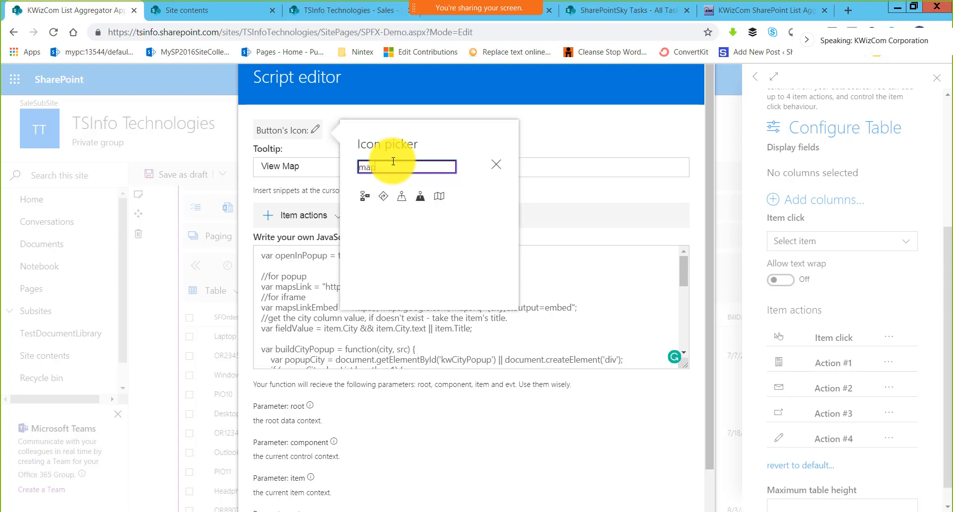
click(402, 198)
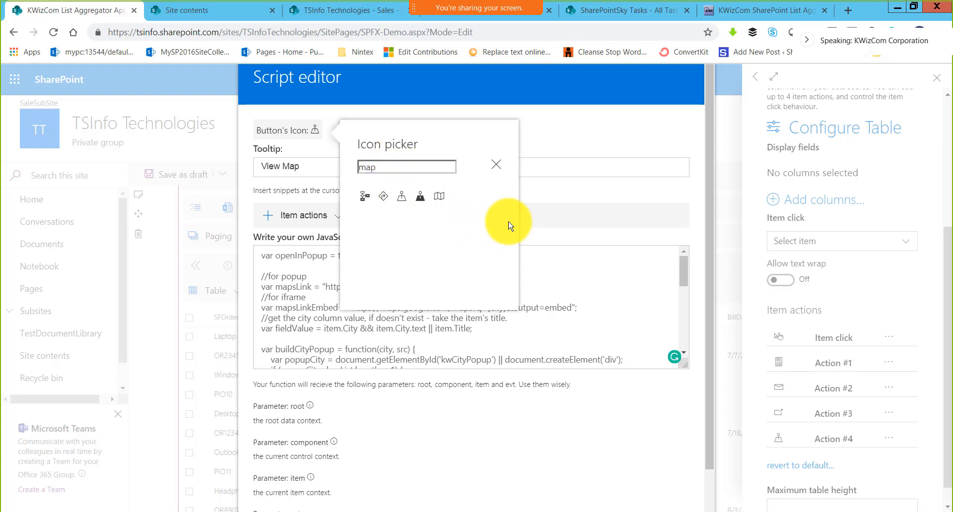
click(495, 164)
click(314, 131)
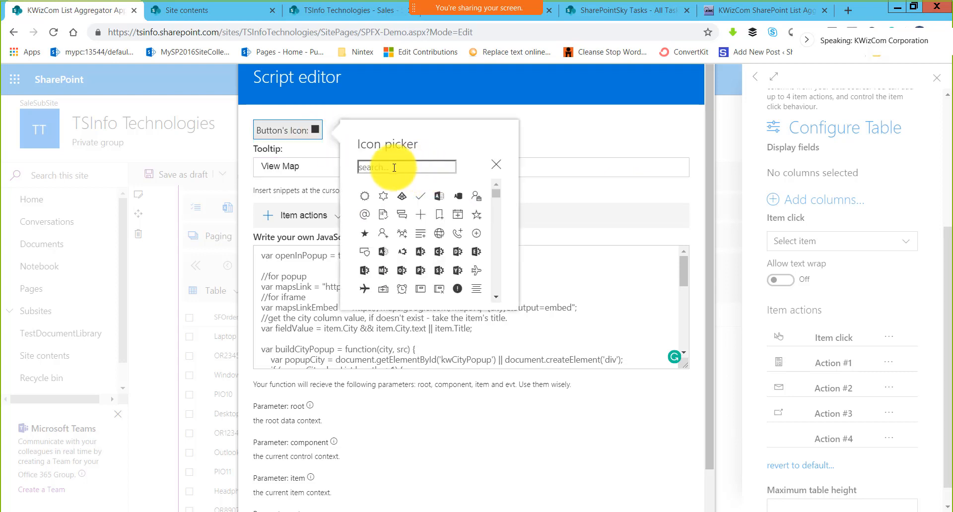
click(394, 168)
text(map)
click(402, 198)
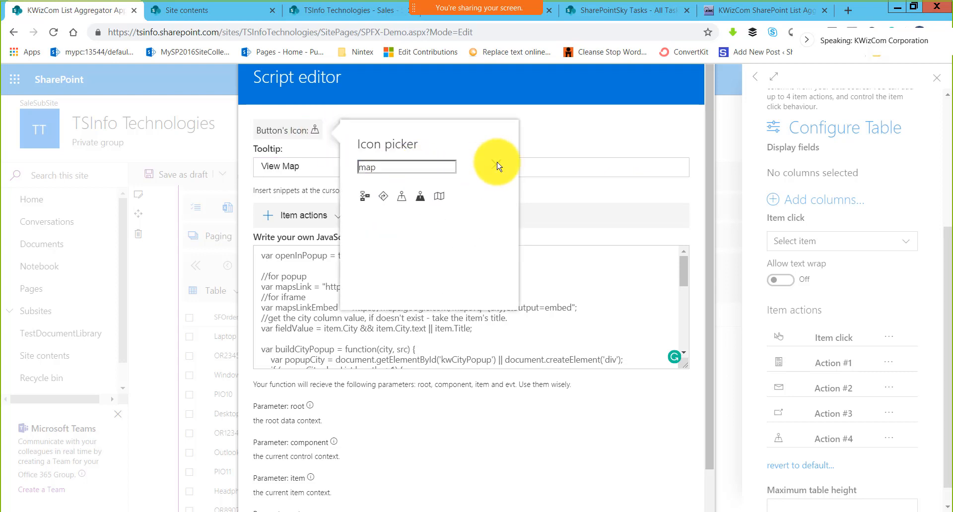
click(546, 138)
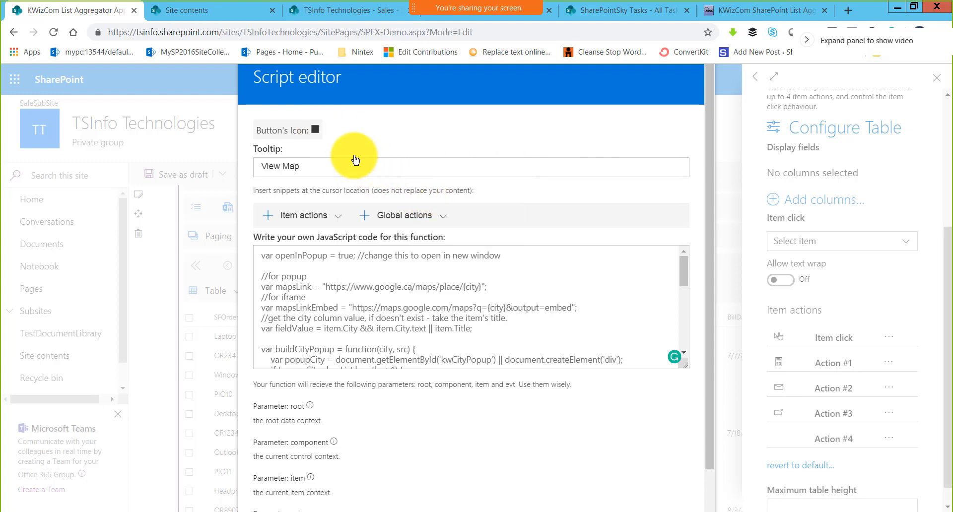
Step: Set Action #4's button icon to the filled map pin found by searching for map, and close the script editor and table settings
click(315, 130)
click(398, 169)
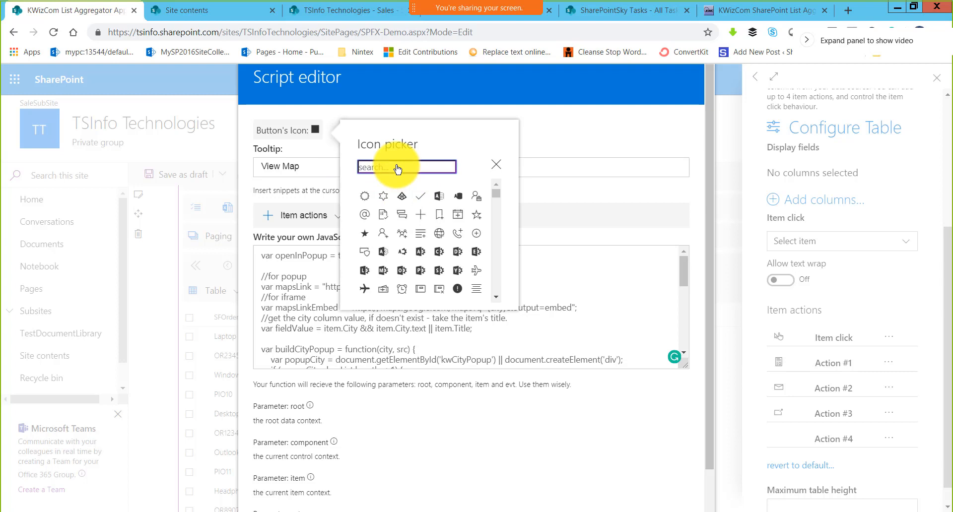
text(map)
click(415, 198)
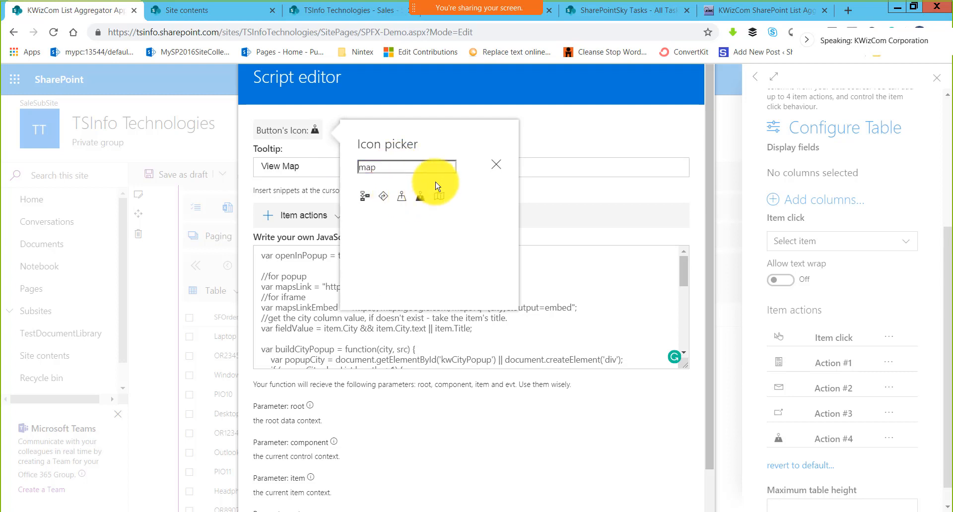
click(537, 140)
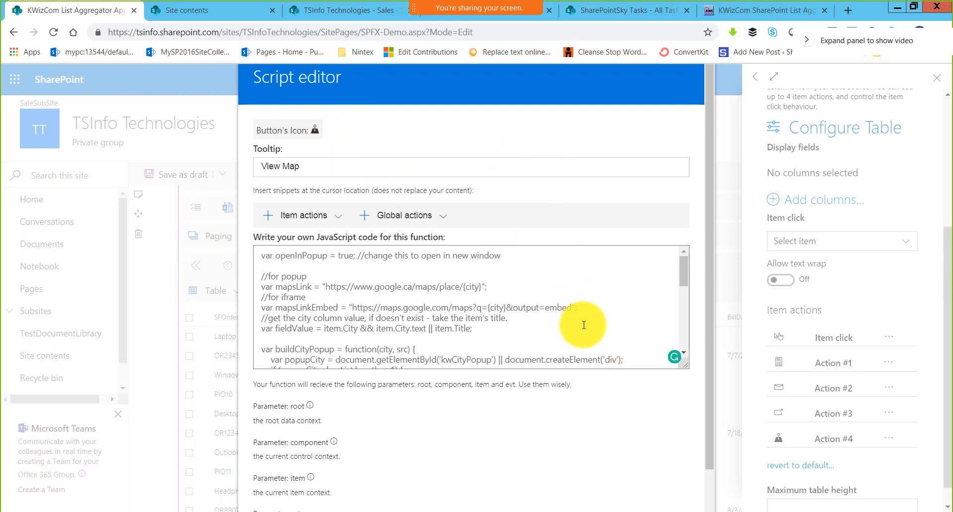
scroll(583, 324, down, 3)
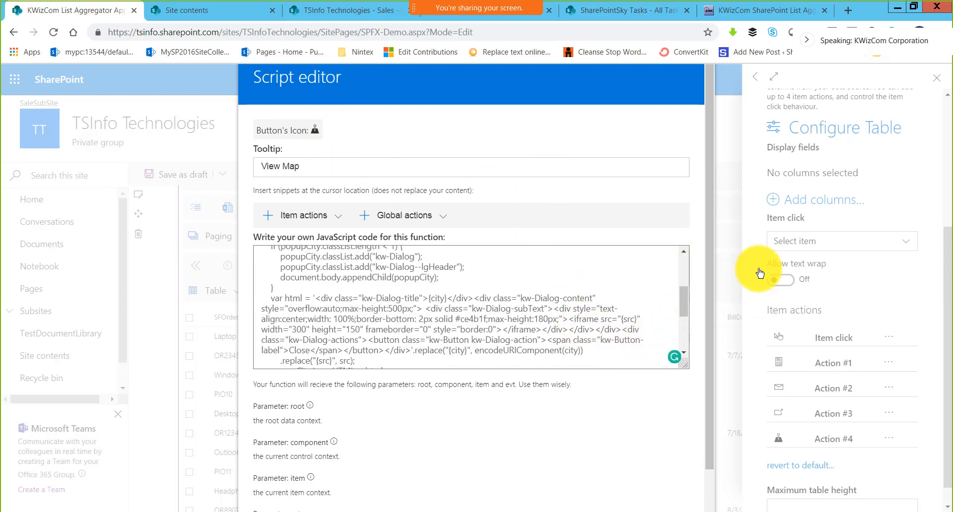
click(720, 255)
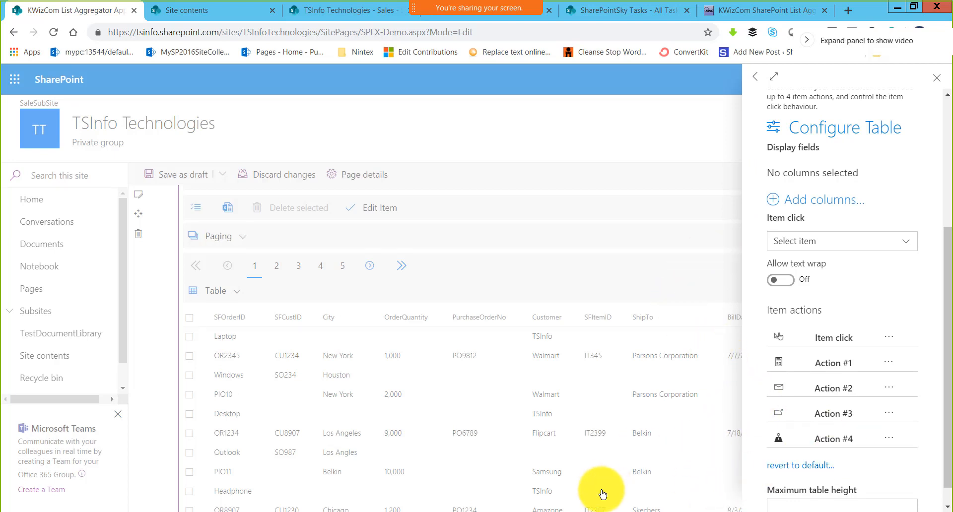
click(652, 140)
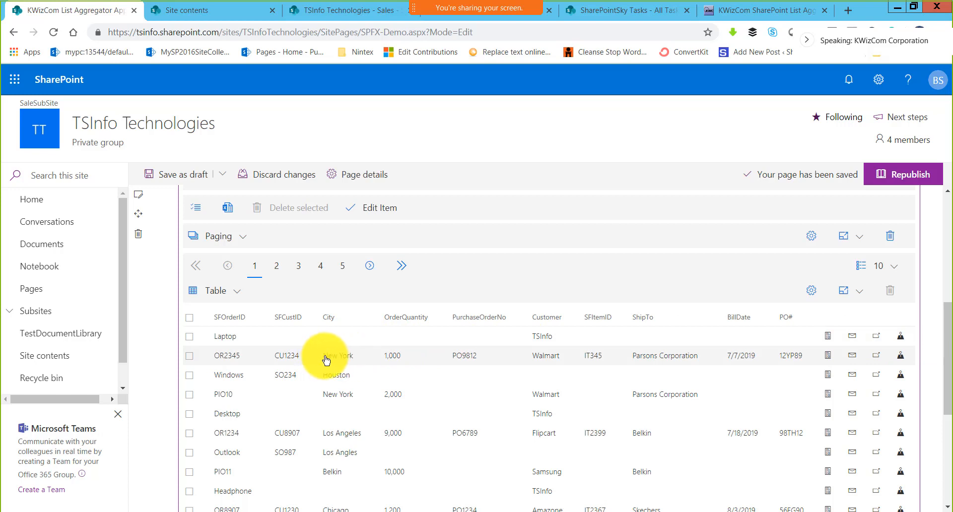
Step: Test the View Map action on the first New York row and the Los Angeles row, and republish the page
click(902, 360)
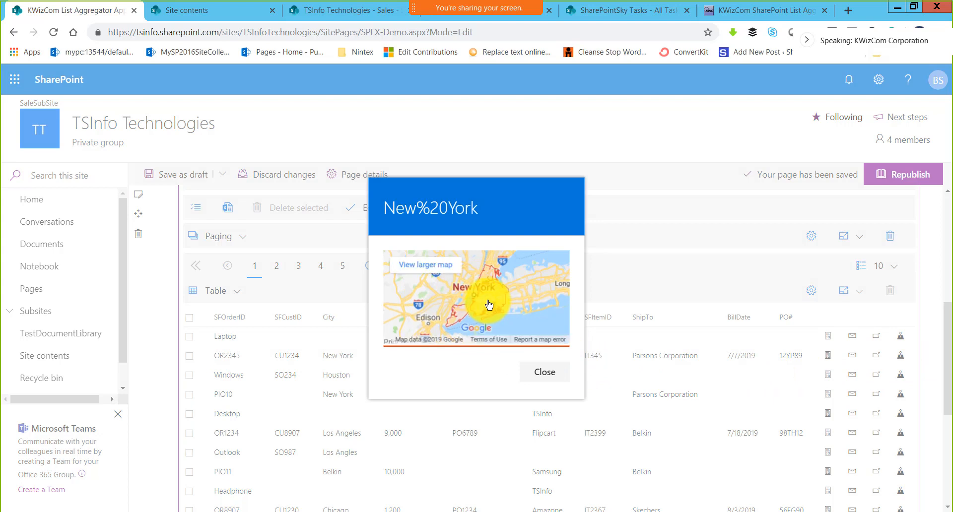
click(545, 372)
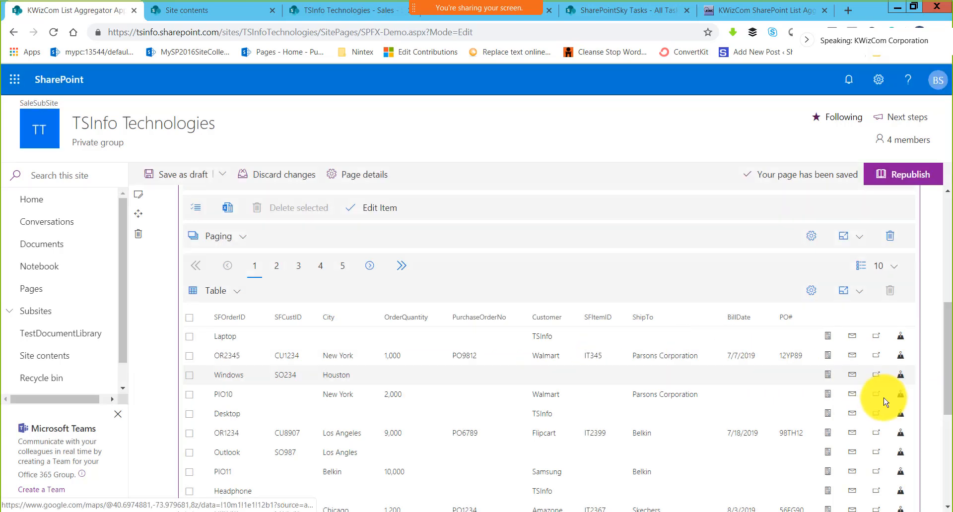
click(900, 434)
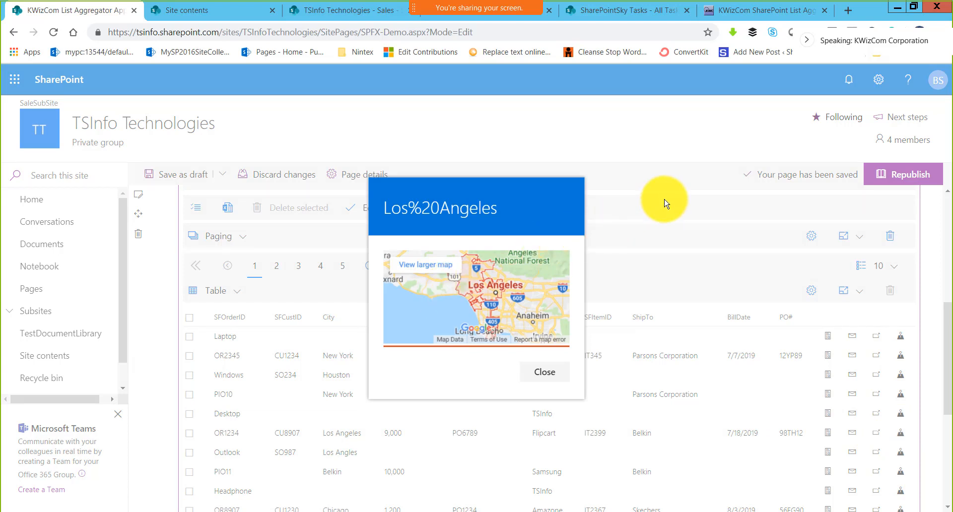
click(899, 356)
click(895, 178)
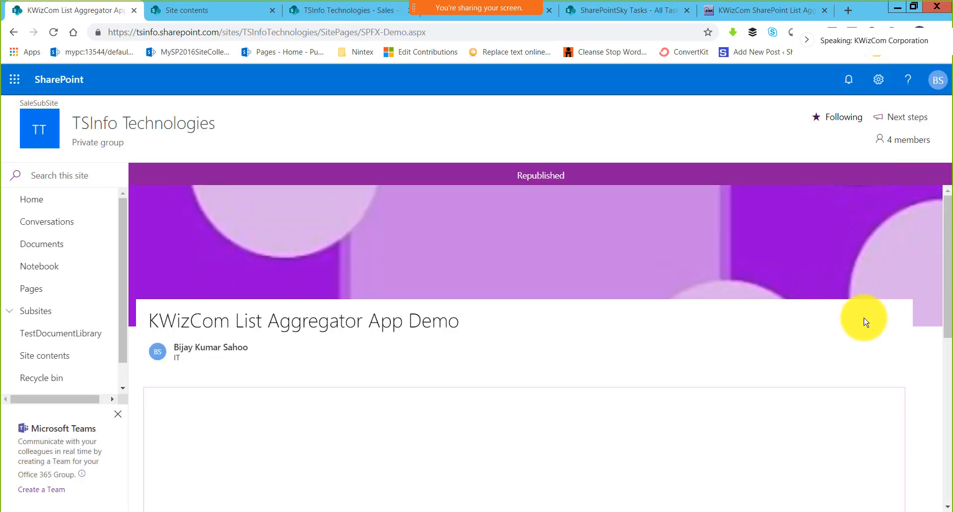
scroll(599, 354, down, 5)
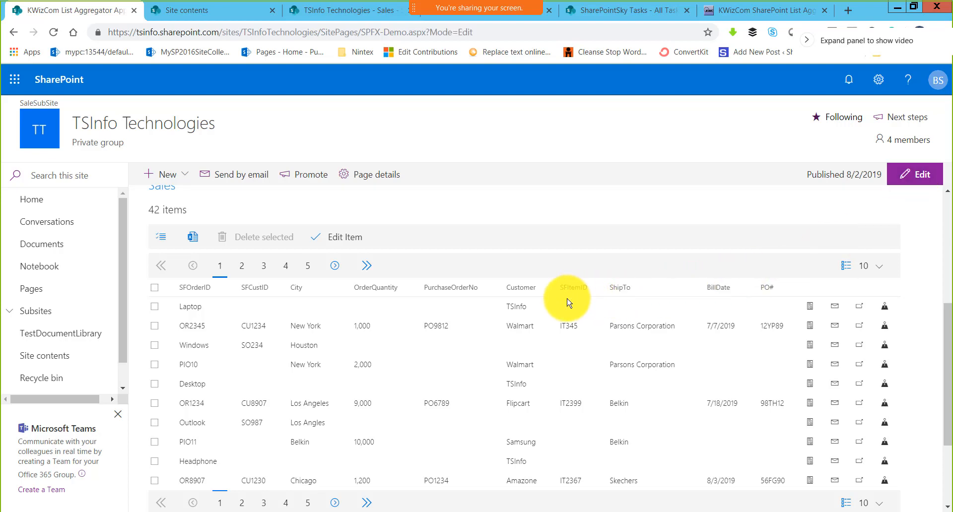
Step: Add a Filter (pro) control above the table in the Sales web part
scroll(519, 320, down, 3)
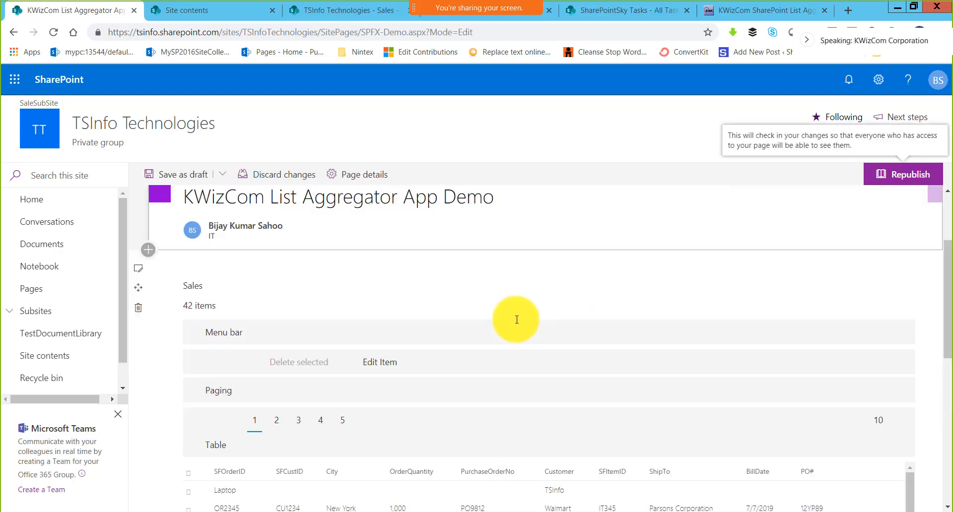
scroll(516, 324, down, 1)
scroll(516, 323, down, 6)
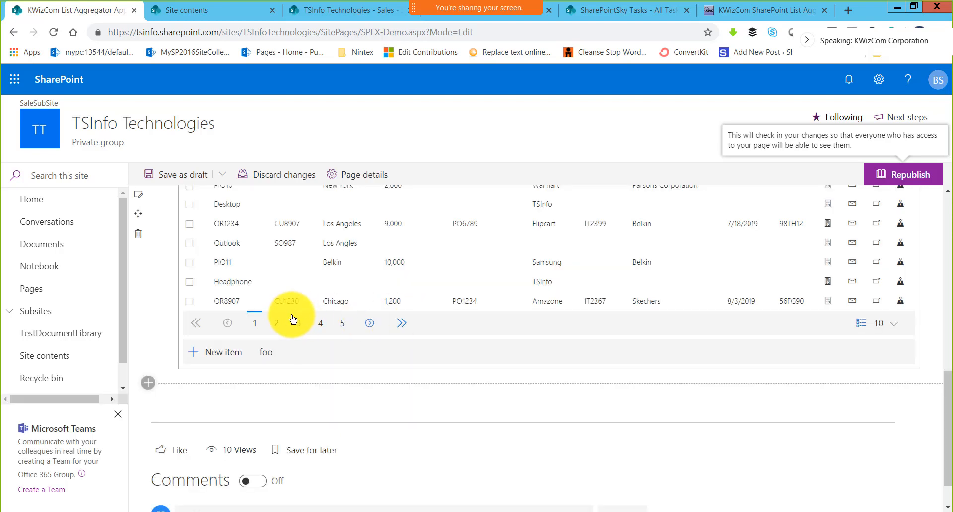
scroll(292, 319, up, 4)
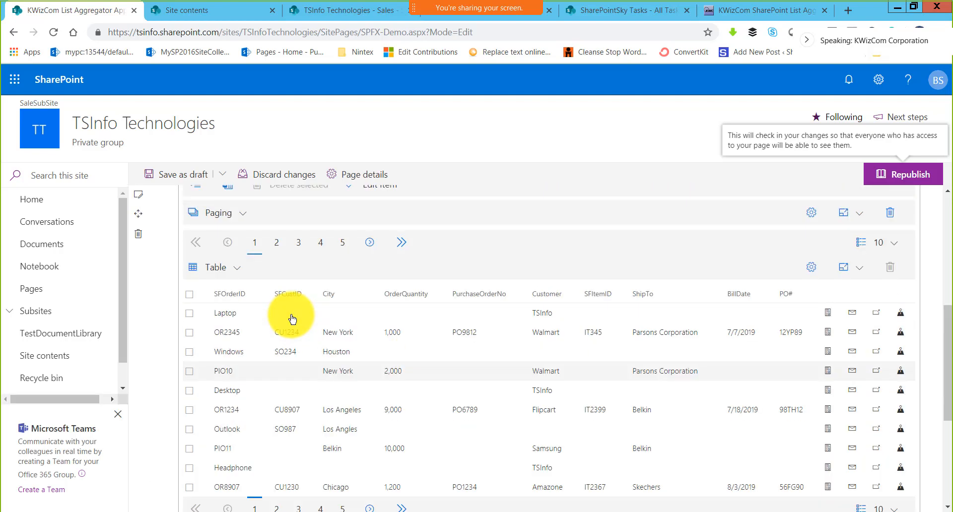
click(237, 266)
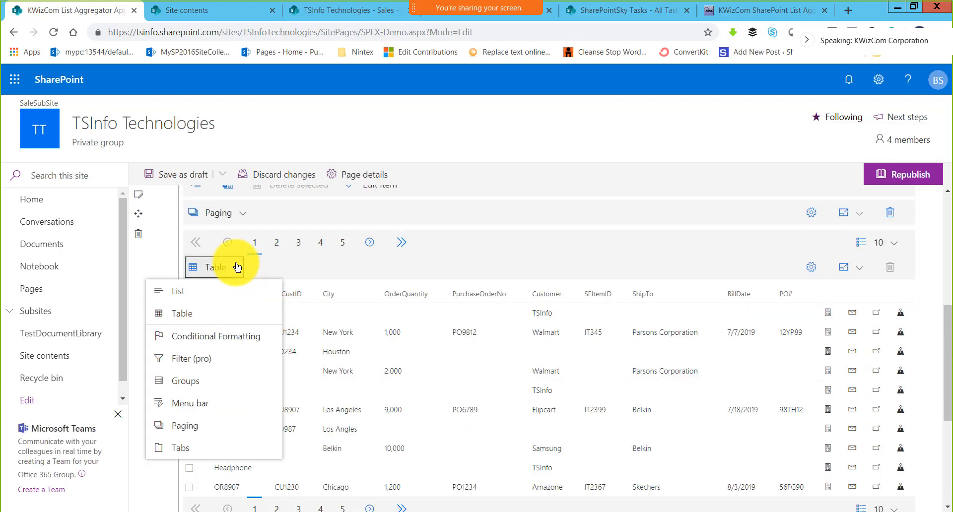
click(205, 367)
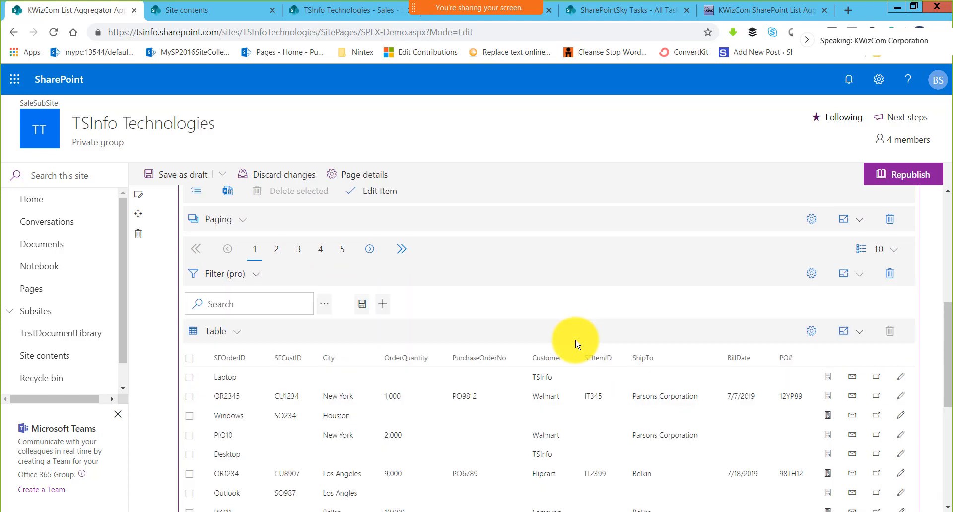
Step: Look over the new Filter (pro) control and its settings, then close the settings without changes
scroll(576, 344, up, 4)
scroll(575, 344, down, 1)
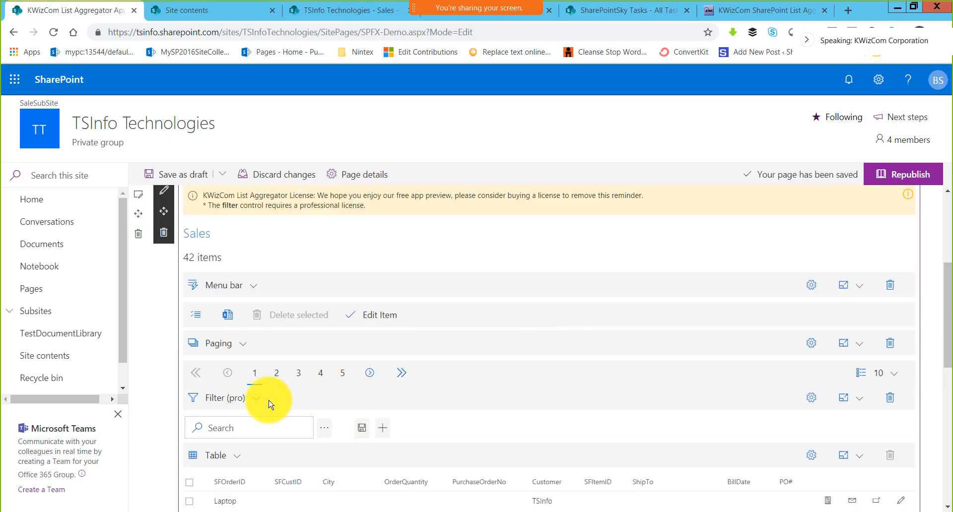
scroll(268, 369, down, 2)
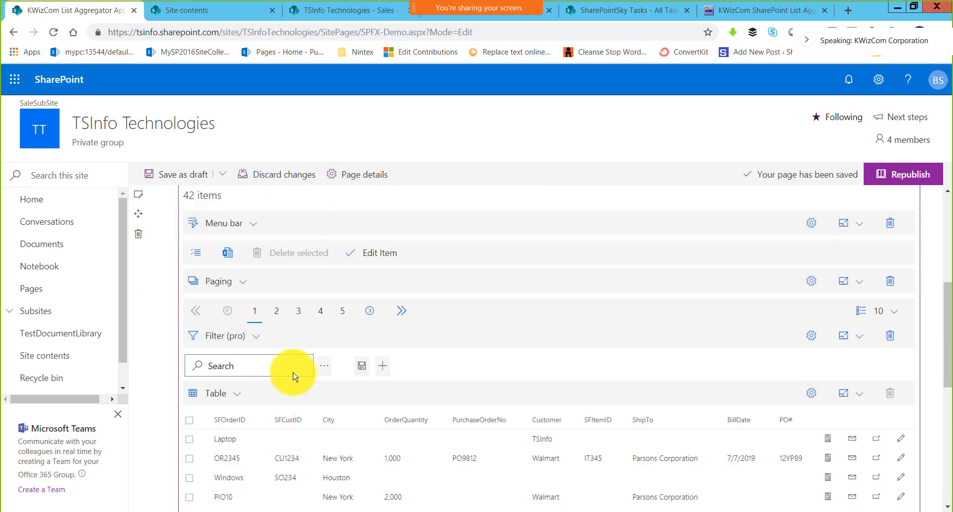
scroll(293, 376, down, 2)
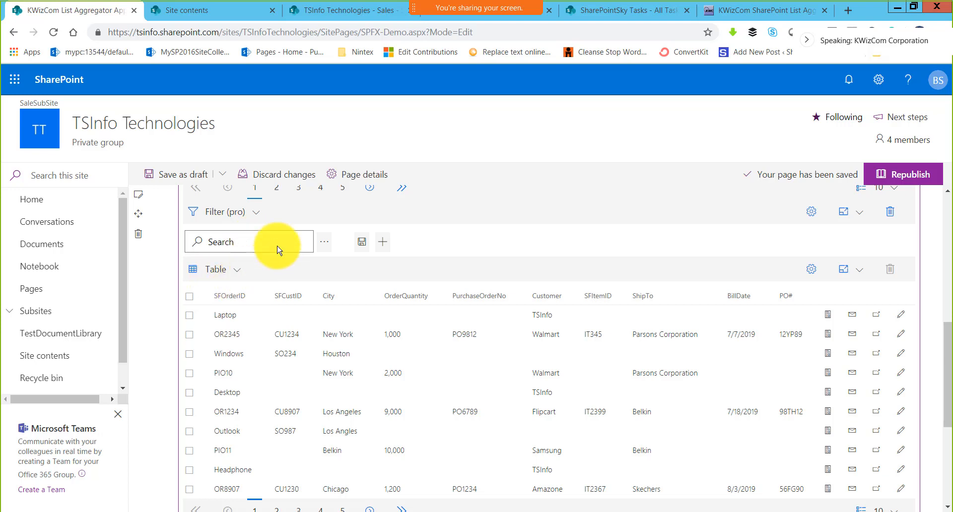
click(810, 213)
scroll(837, 387, down, 5)
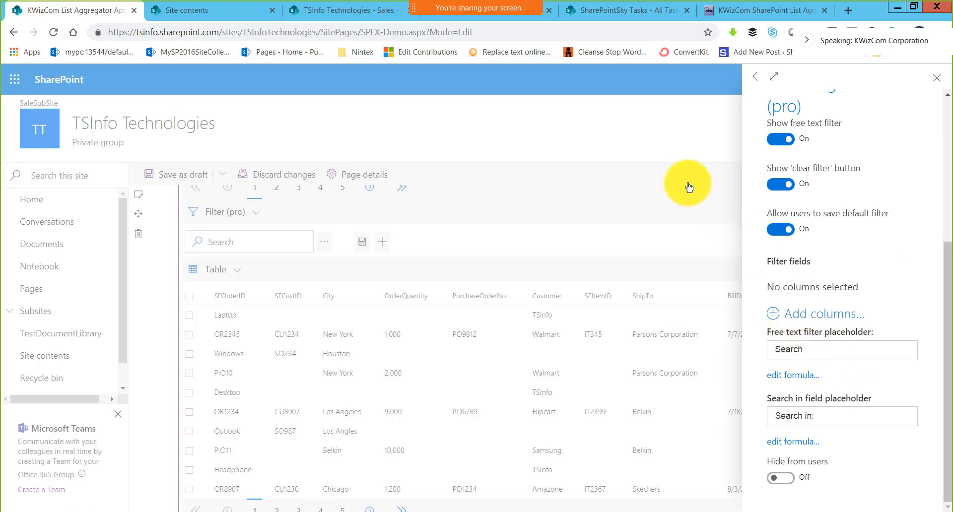
click(693, 246)
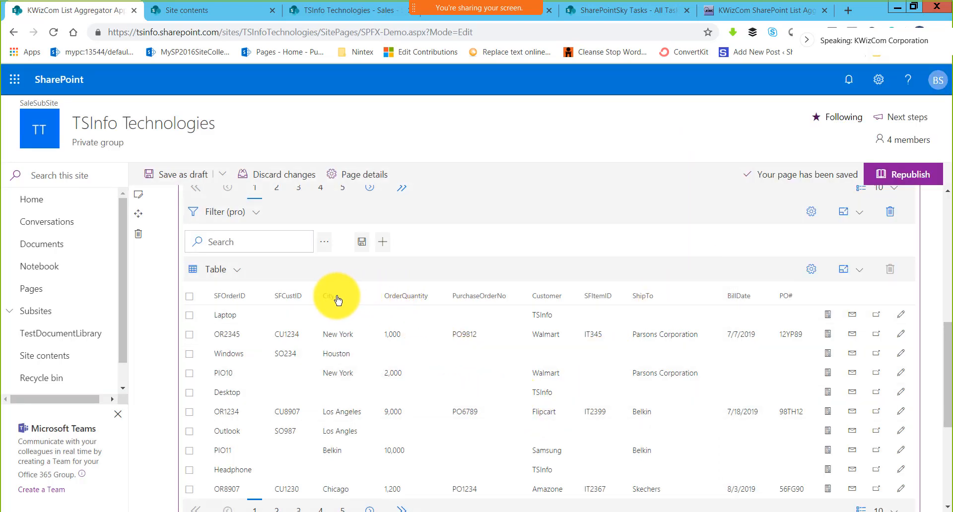
Step: Add search fields for the City and Customer columns to the filter and save it as the default for everyone
drag(331, 298, 348, 249)
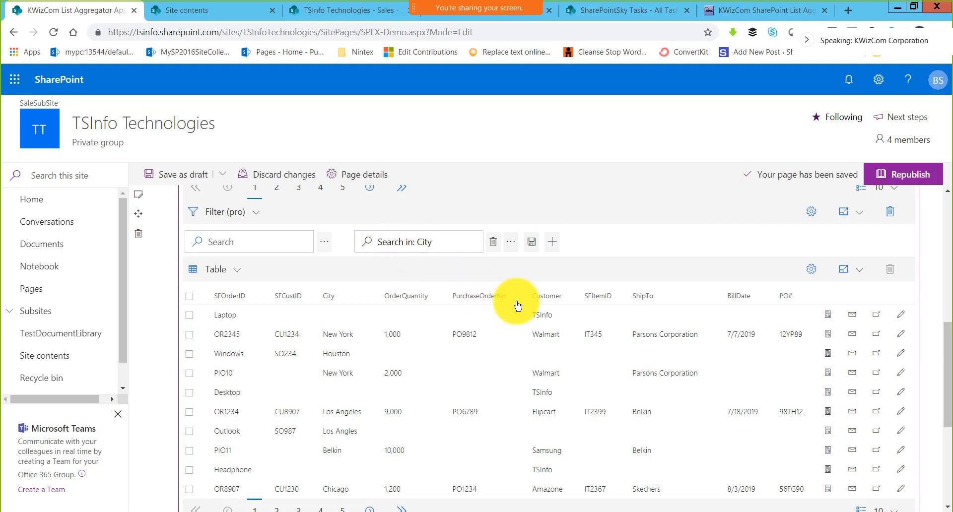
drag(543, 282, 541, 246)
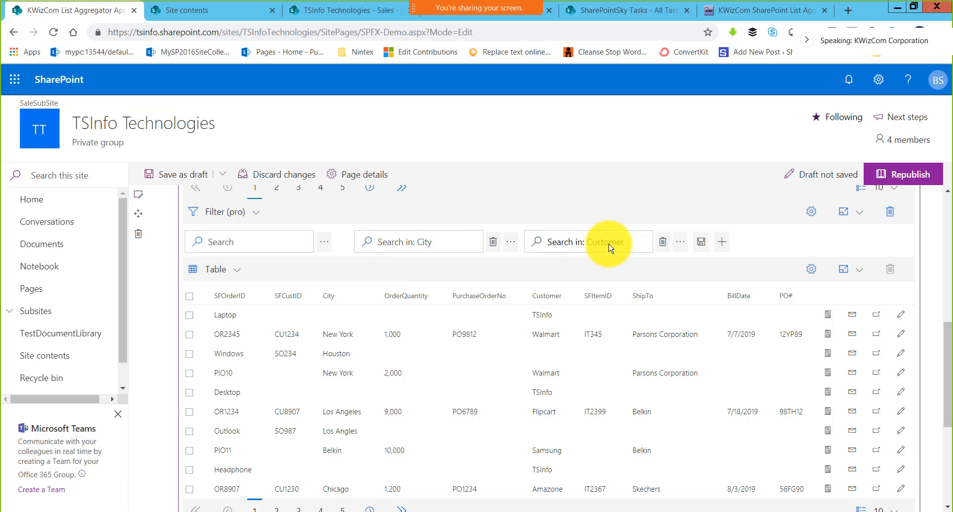
click(699, 243)
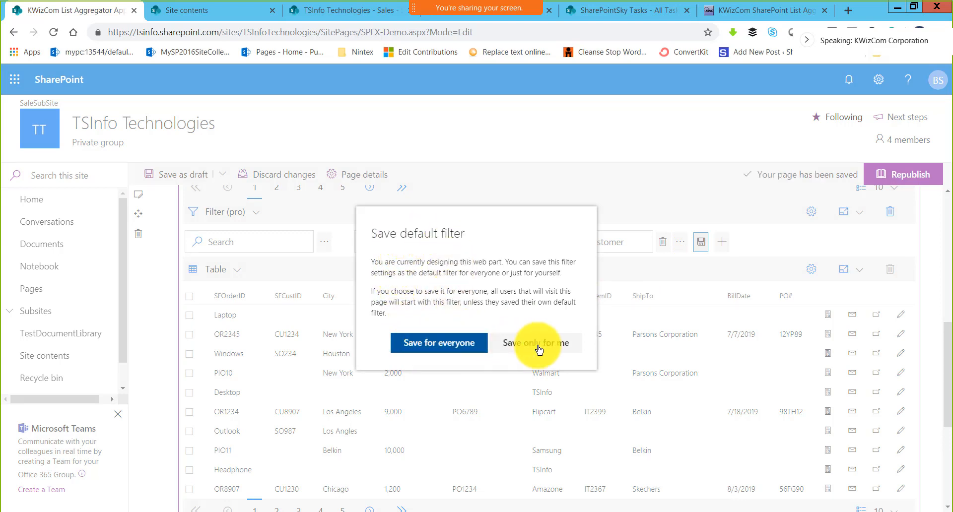
click(454, 349)
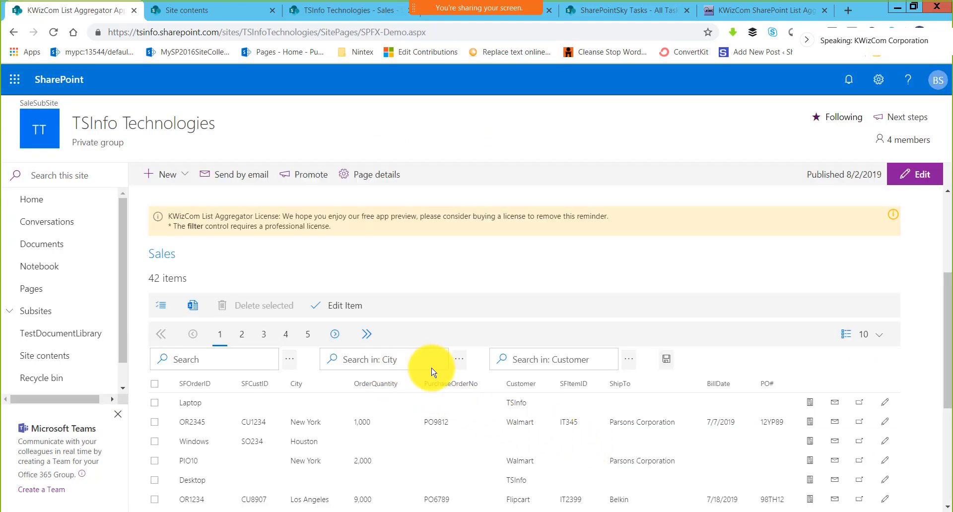
Step: Filter the published Sales table by searching the City column for New
scroll(442, 369, down, 1)
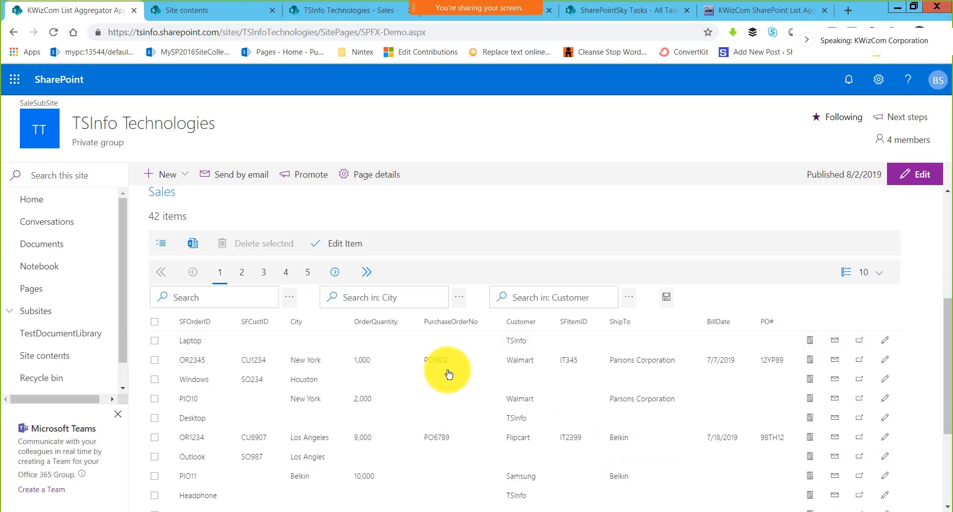
click(396, 297)
text(Ney)
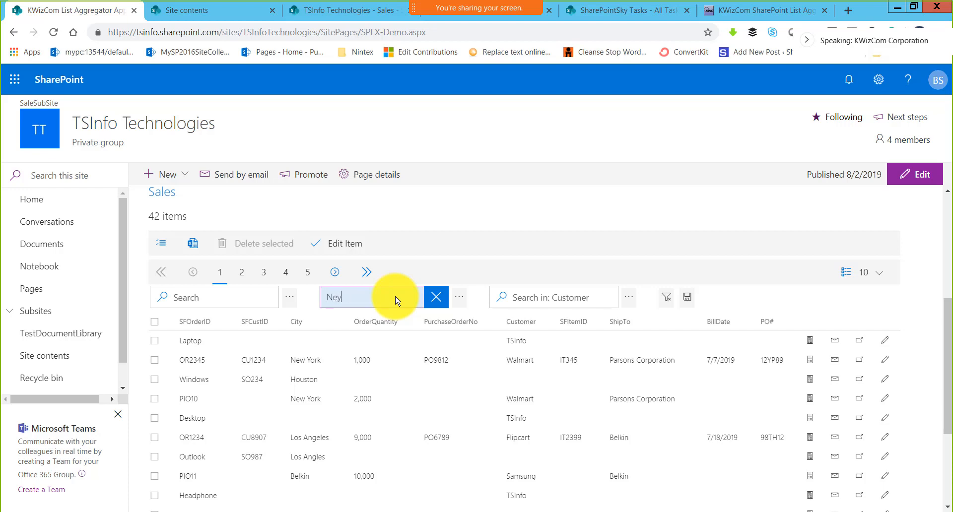
key(BackSpace)
text(w)
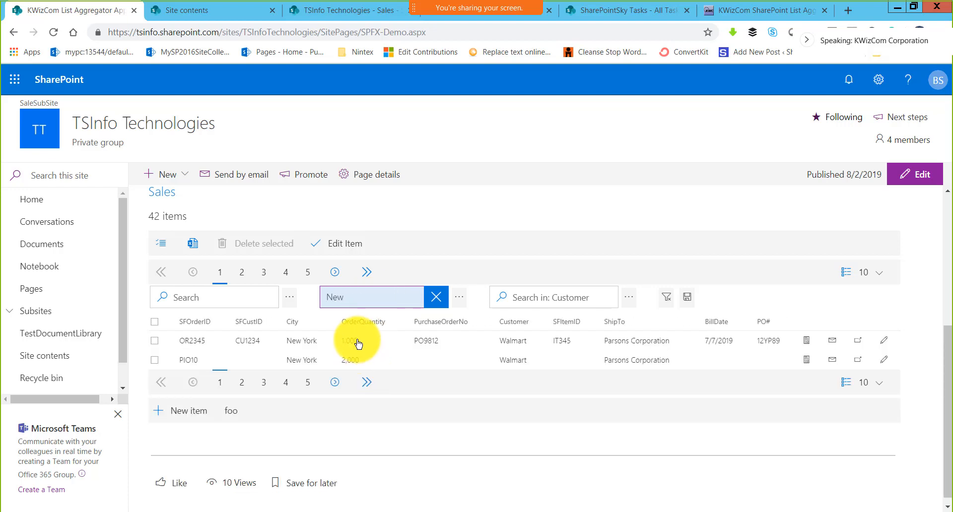
Step: Clear the City search, filter the published Sales table by searching the Customer column for Ts, and clear that search
click(564, 298)
click(564, 298)
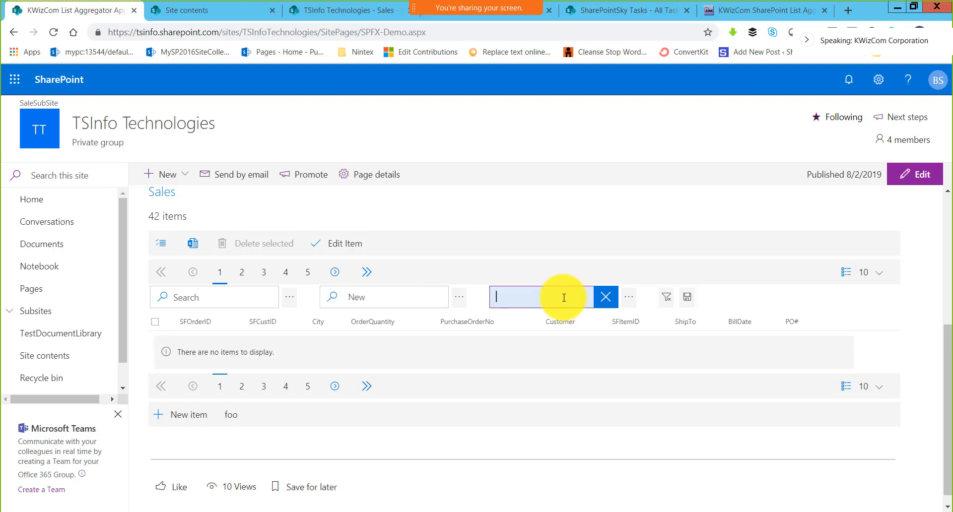
click(418, 300)
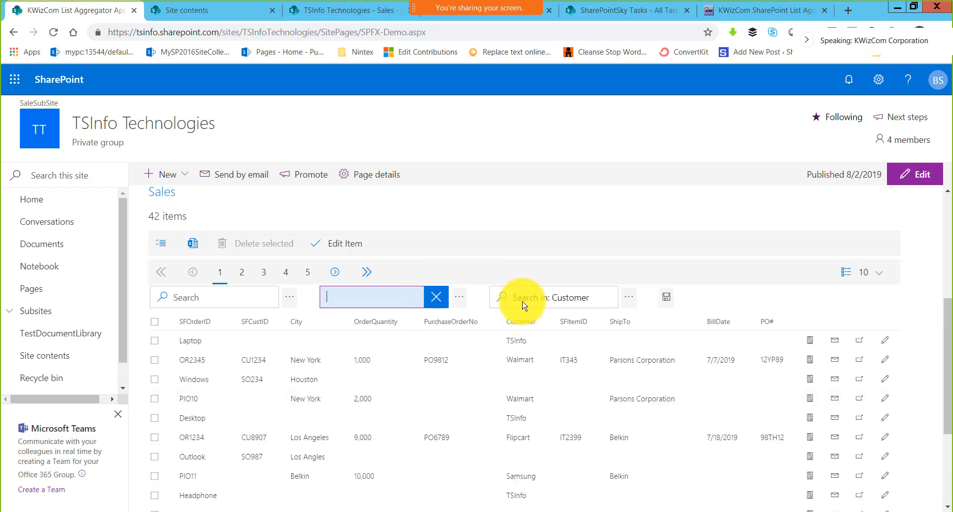
click(524, 305)
text(Y)
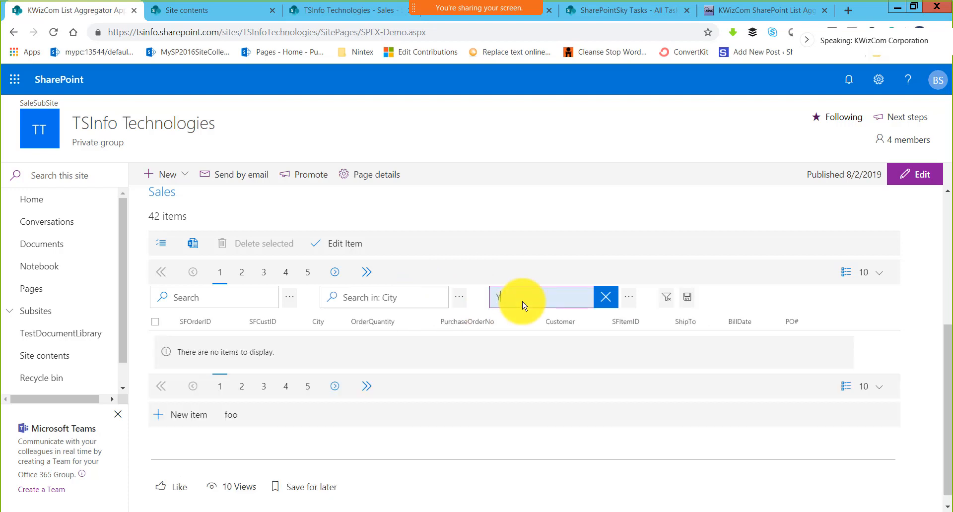
text(Ts)
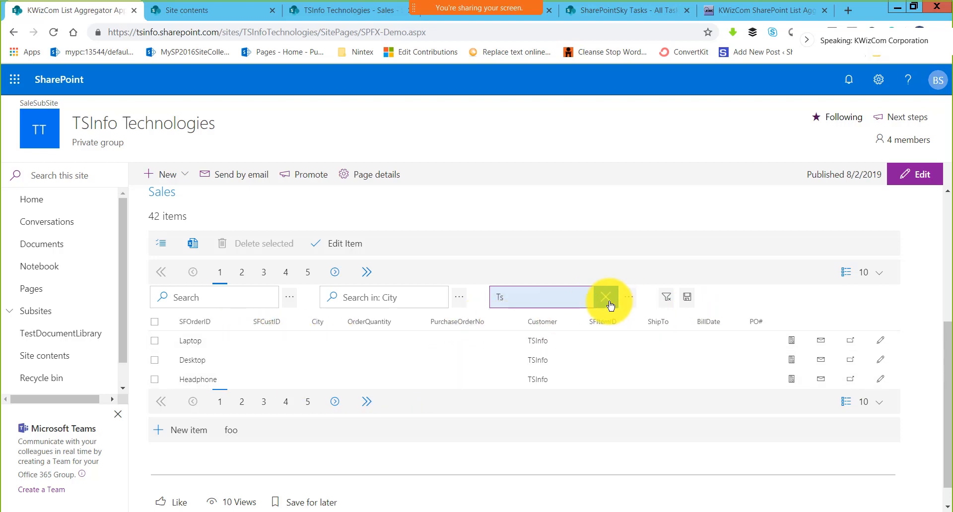
click(606, 297)
scroll(274, 378, down, 1)
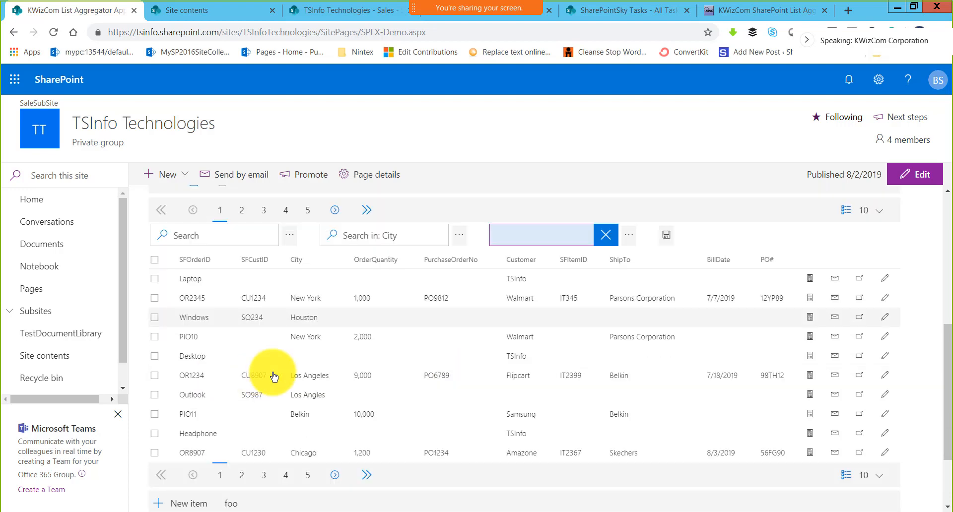
scroll(440, 350, down, 2)
scroll(509, 319, up, 3)
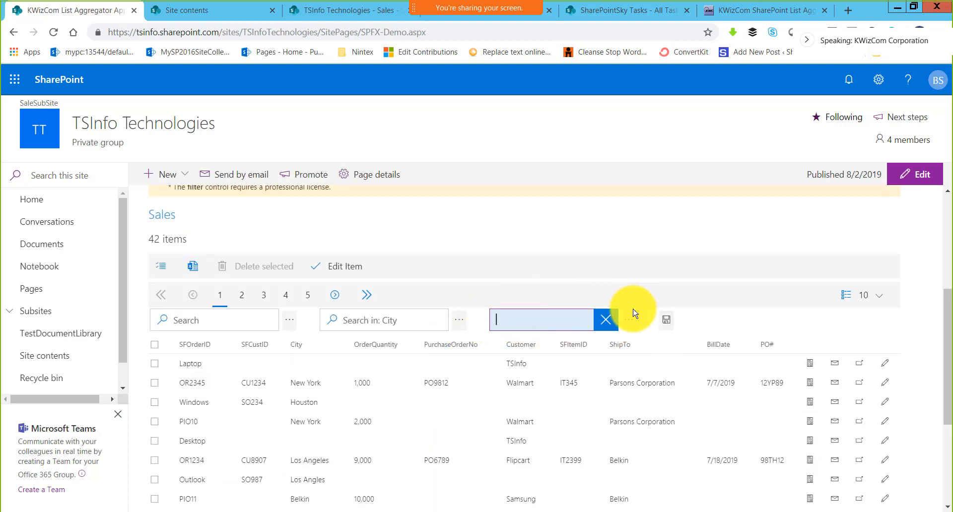
Step: Put the page in edit mode and add BillDate to the filter fields of the Filter (pro) control
click(927, 175)
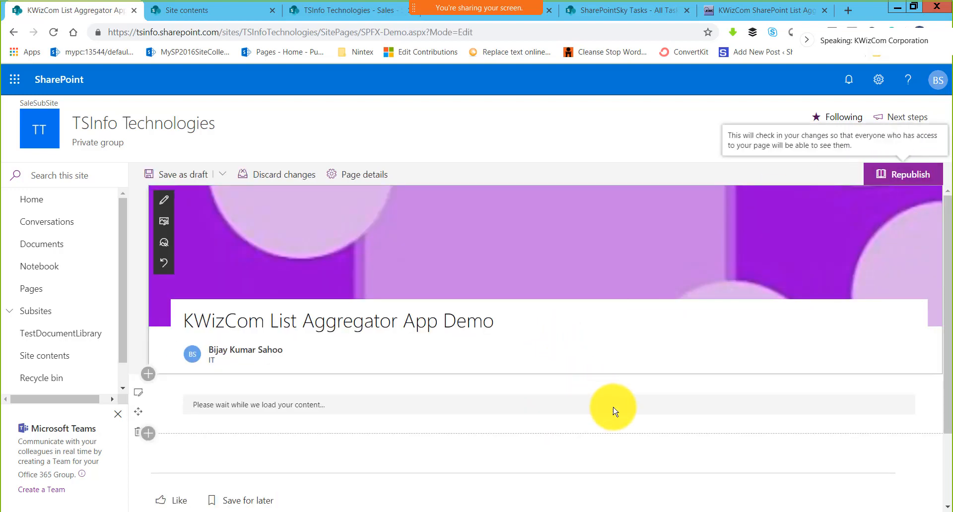
scroll(614, 410, down, 5)
scroll(613, 409, down, 2)
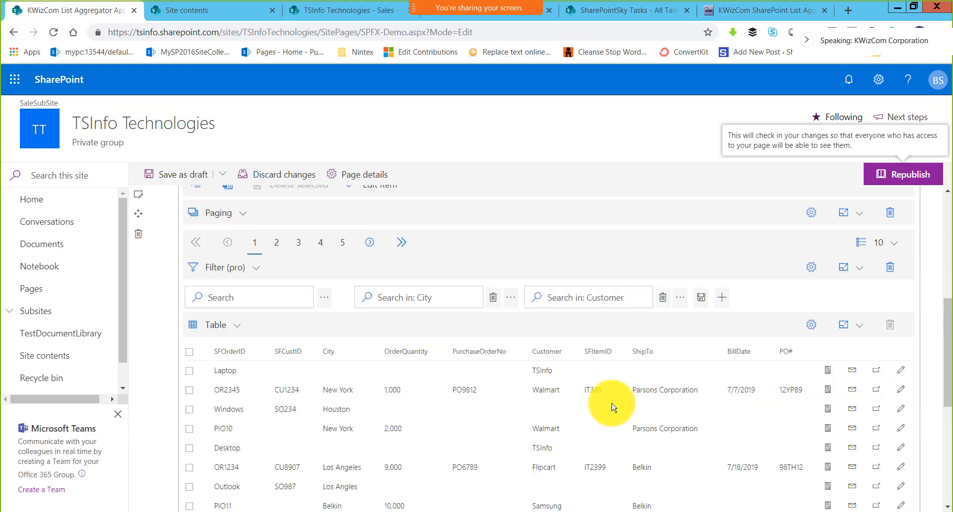
scroll(341, 312, up, 1)
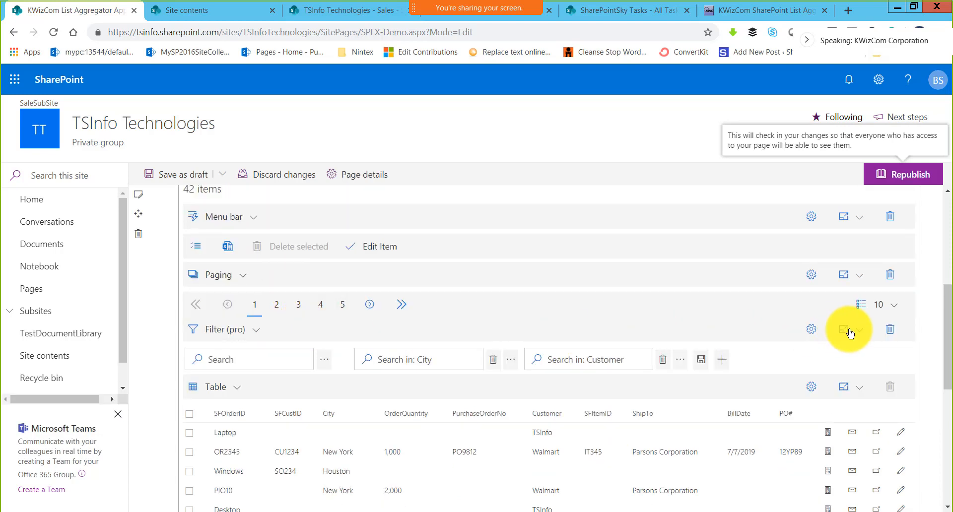
click(811, 329)
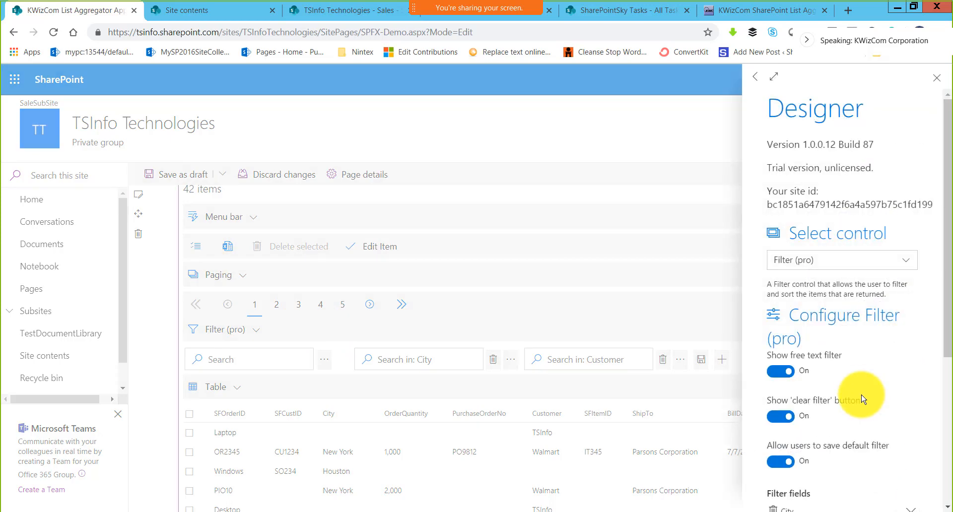
scroll(819, 440, down, 5)
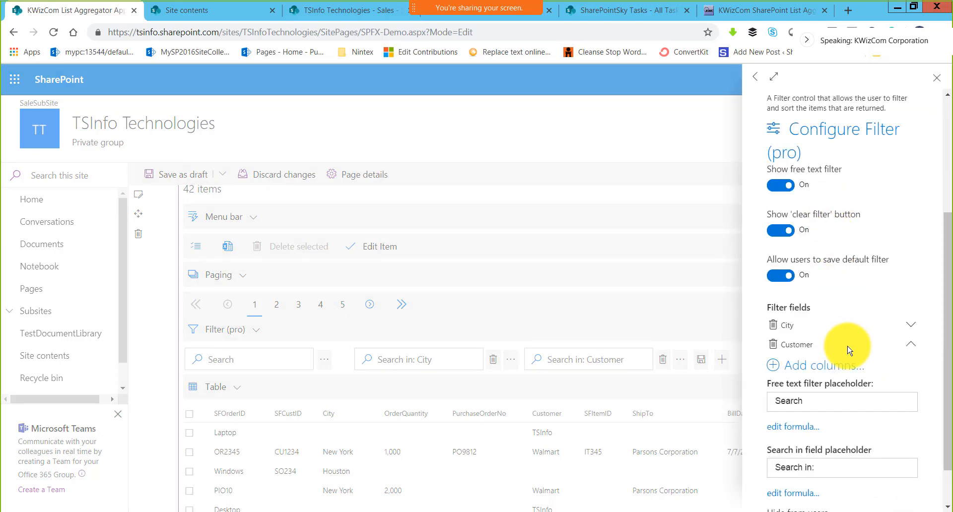
scroll(848, 350, down, 1)
scroll(840, 340, up, 2)
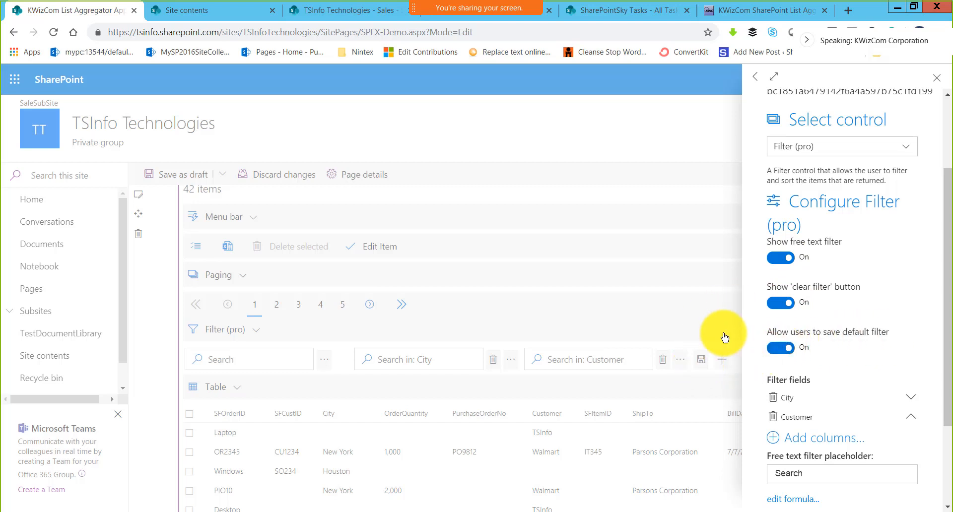
scroll(836, 414, down, 3)
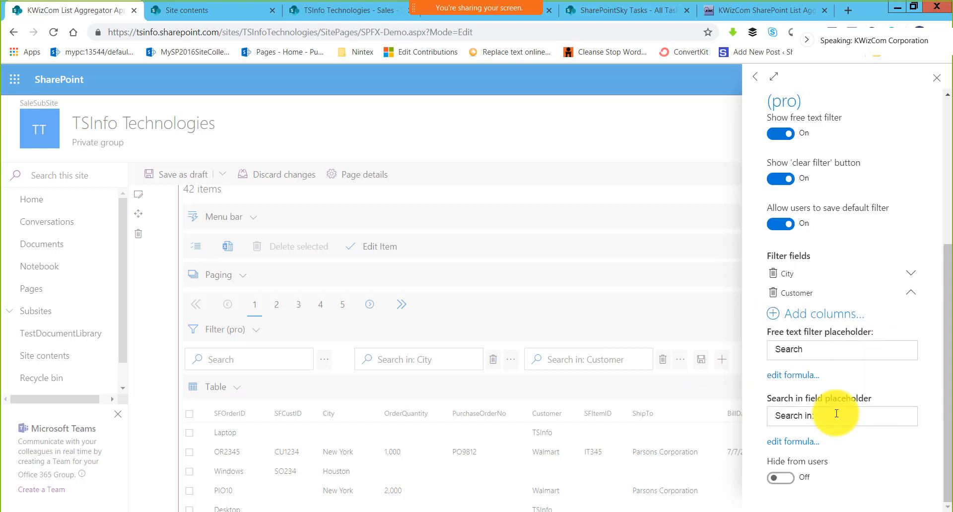
click(822, 323)
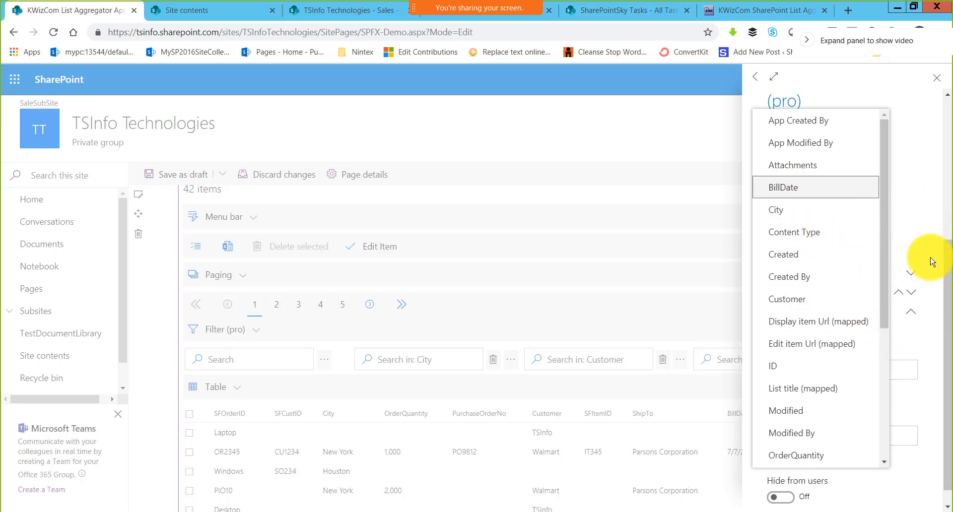
Step: Try the filter field order with Customer above City, and return City to first place
click(898, 348)
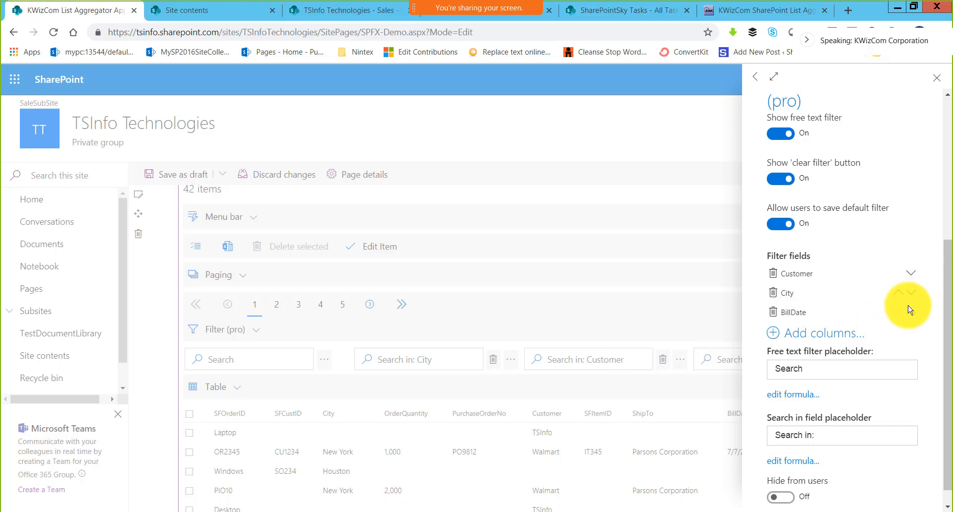
click(898, 292)
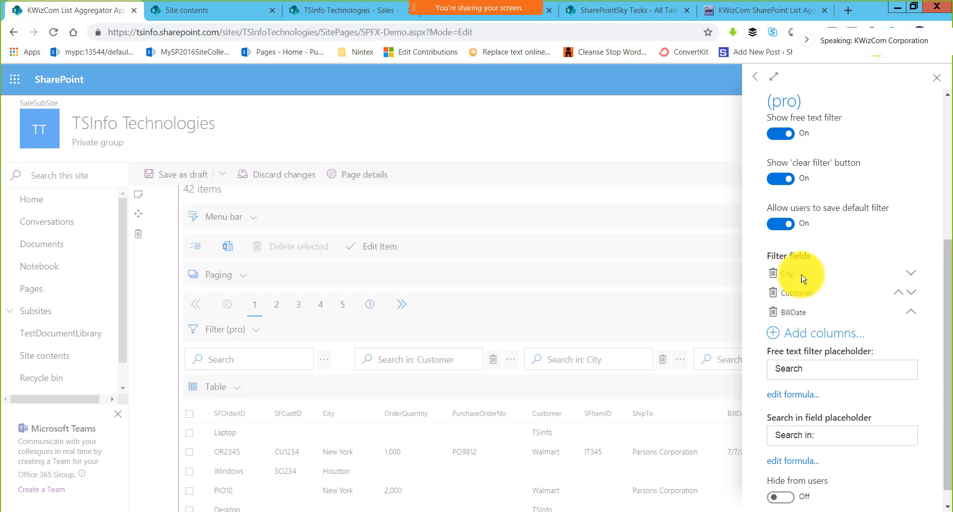
click(911, 276)
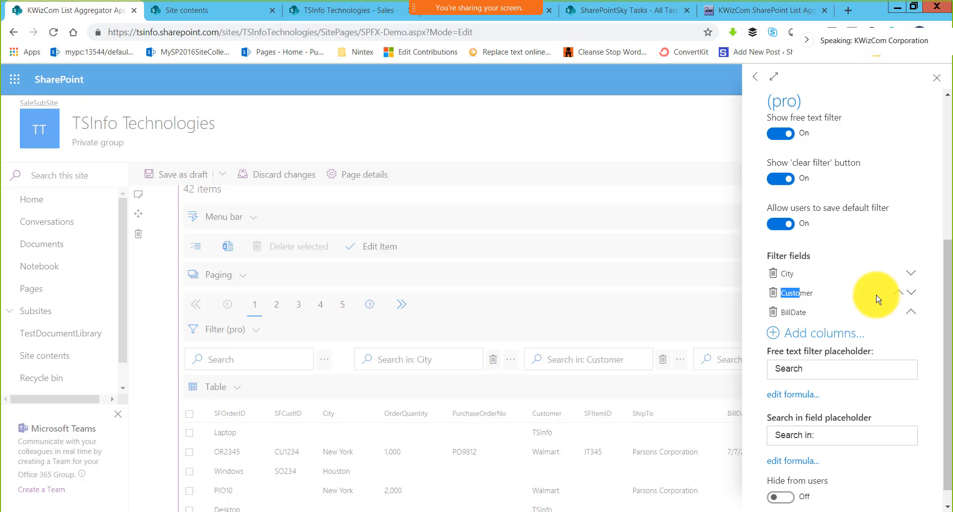
click(876, 296)
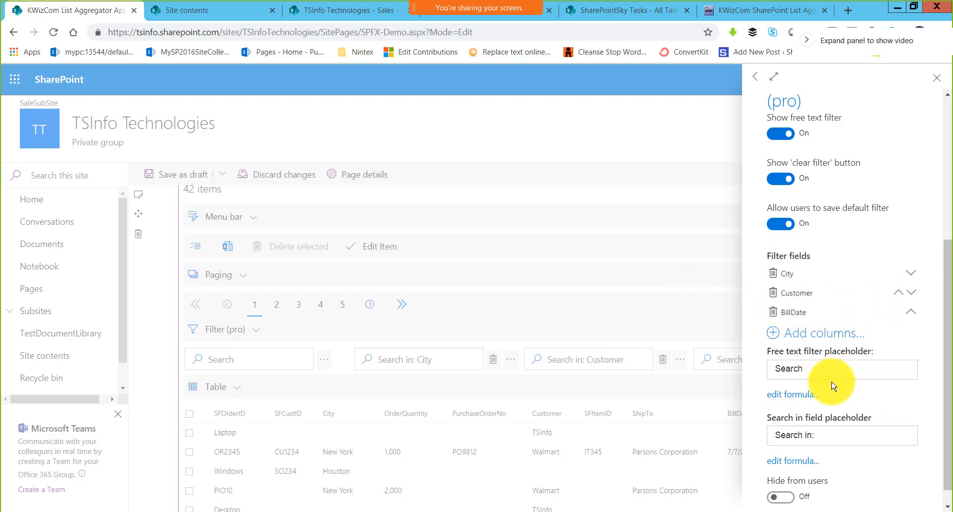
Step: Review the free text filter placeholder and the other Filter (pro) settings, and close them without changing the placeholder
scroll(829, 378, down, 1)
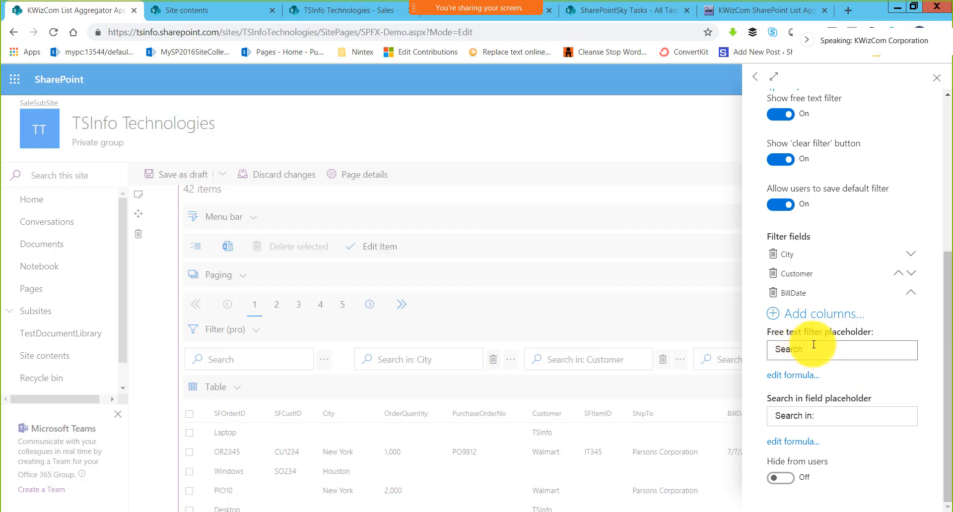
double_click(772, 344)
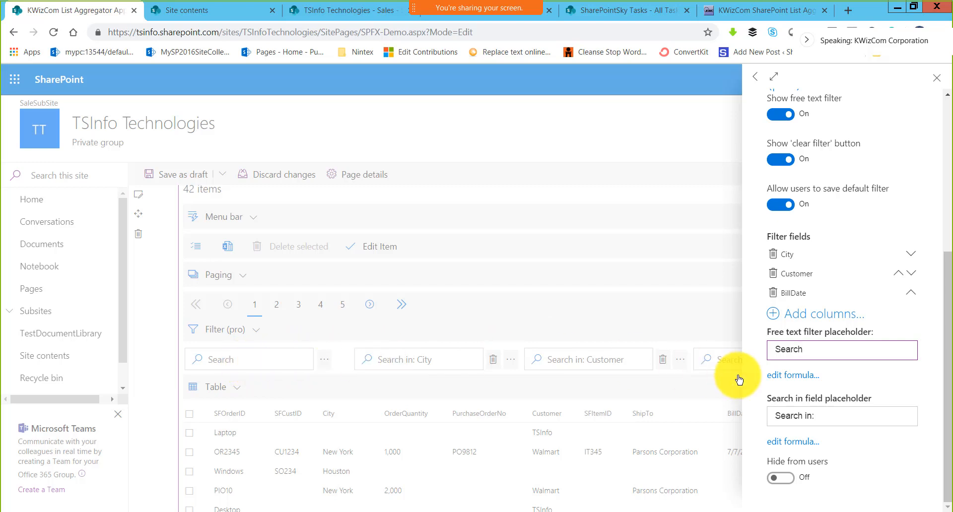
scroll(879, 264, up, 5)
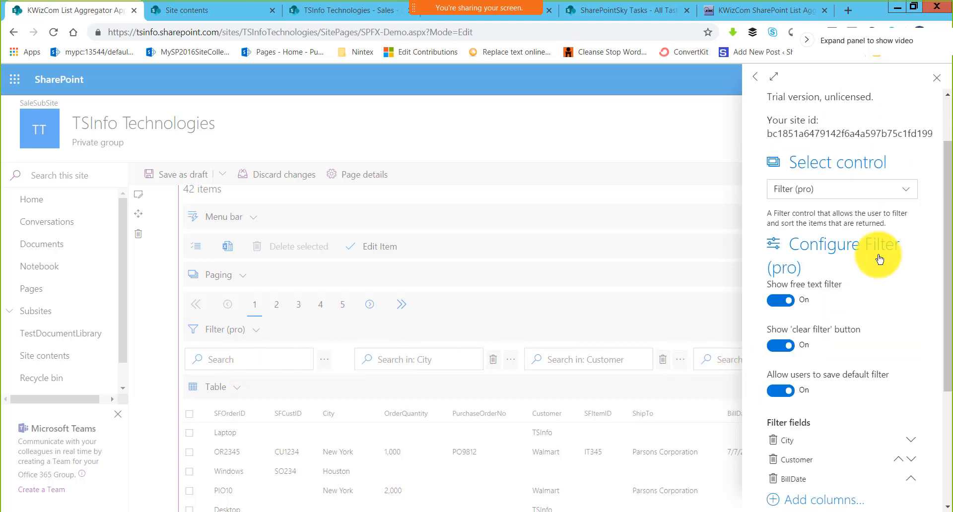
click(929, 81)
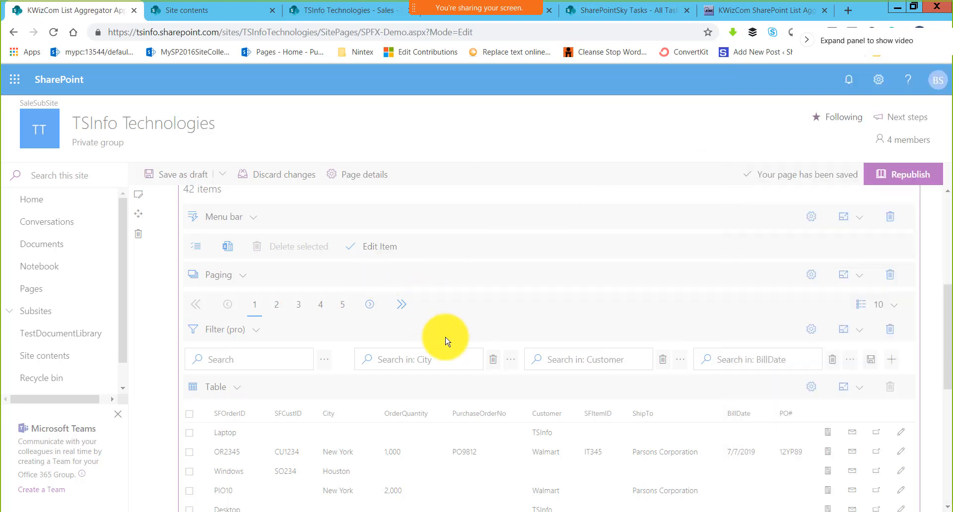
Step: Change the Menu bar control above the paging in the Sales web part to a Groups control
scroll(495, 380, down, 2)
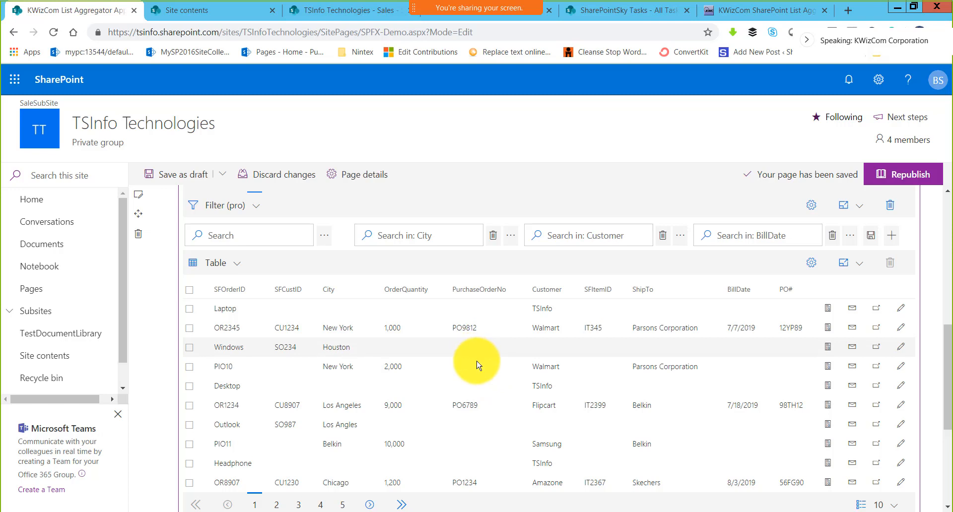
scroll(266, 272, up, 4)
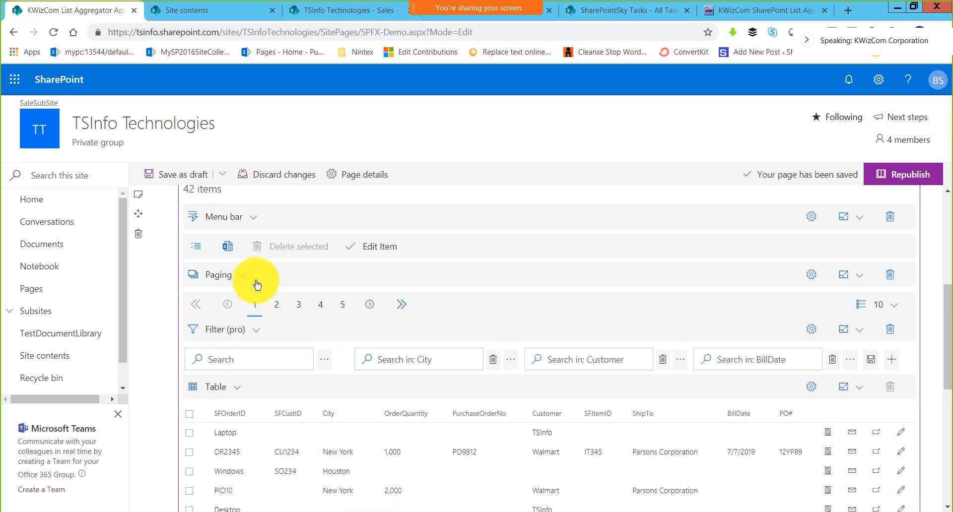
click(254, 285)
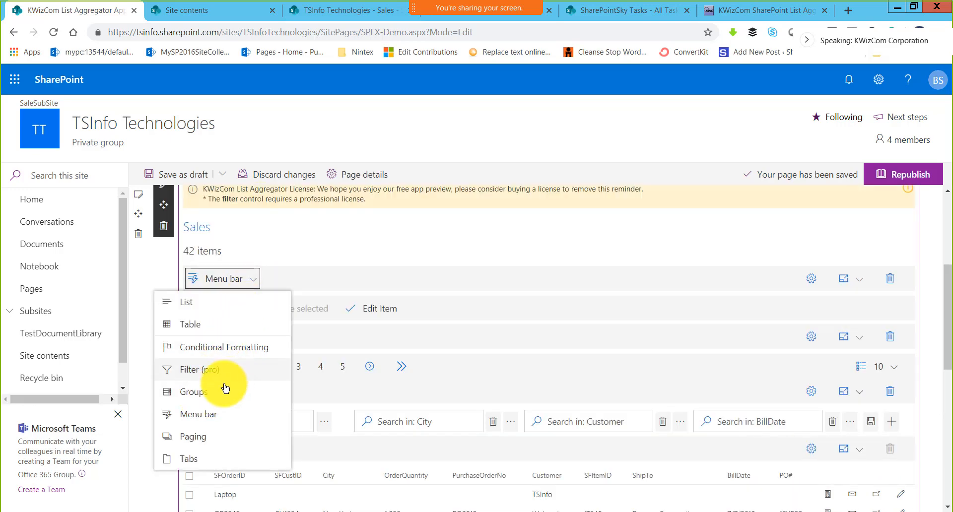
click(203, 392)
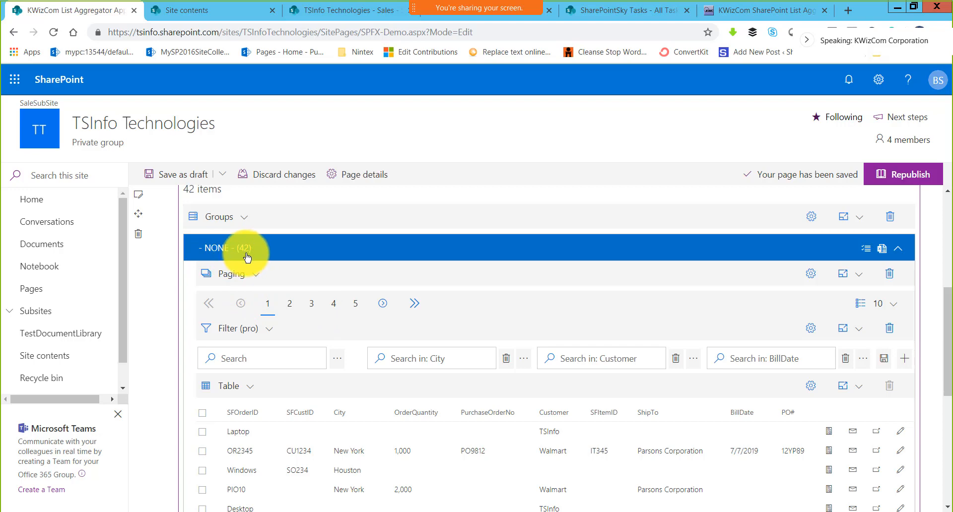
scroll(367, 383, down, 6)
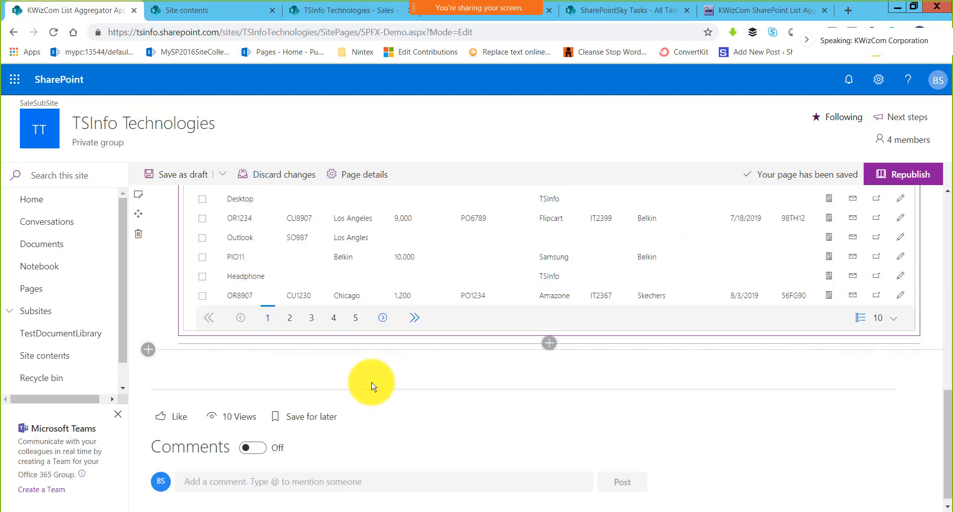
scroll(373, 386, up, 6)
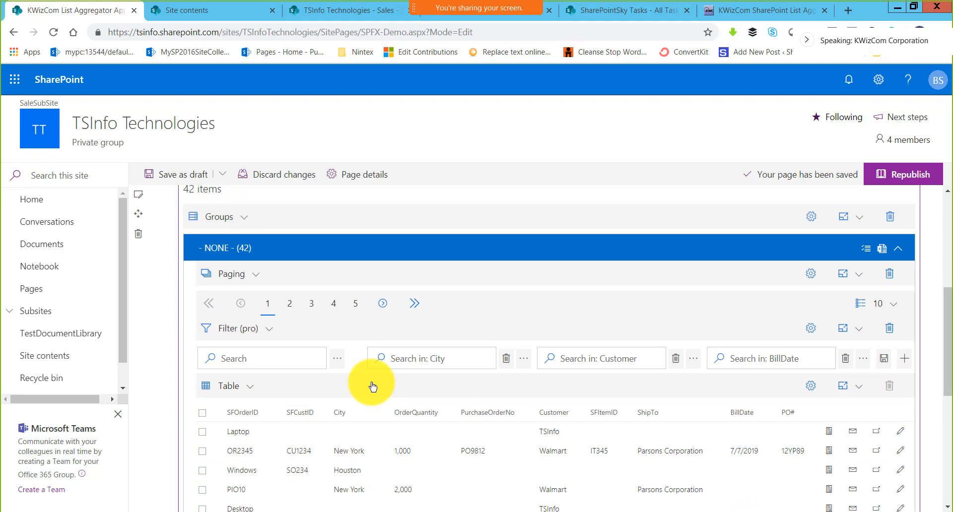
Step: Group the Sales items by the City column and republish the page
drag(341, 411, 333, 250)
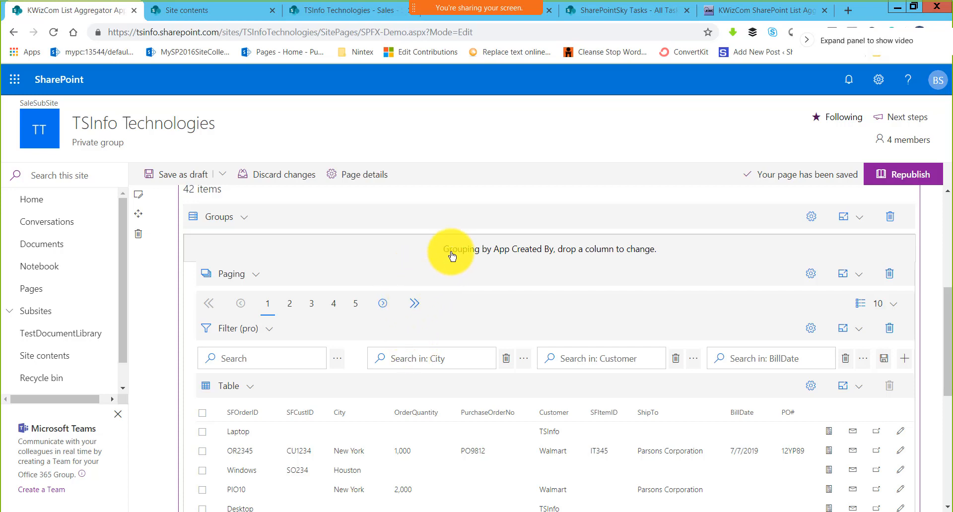
scroll(441, 265, up, 2)
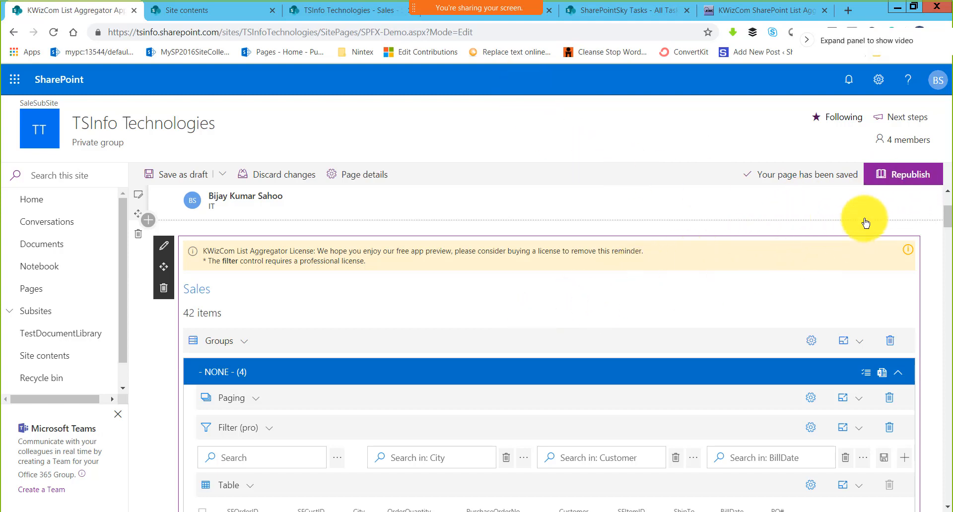
click(905, 182)
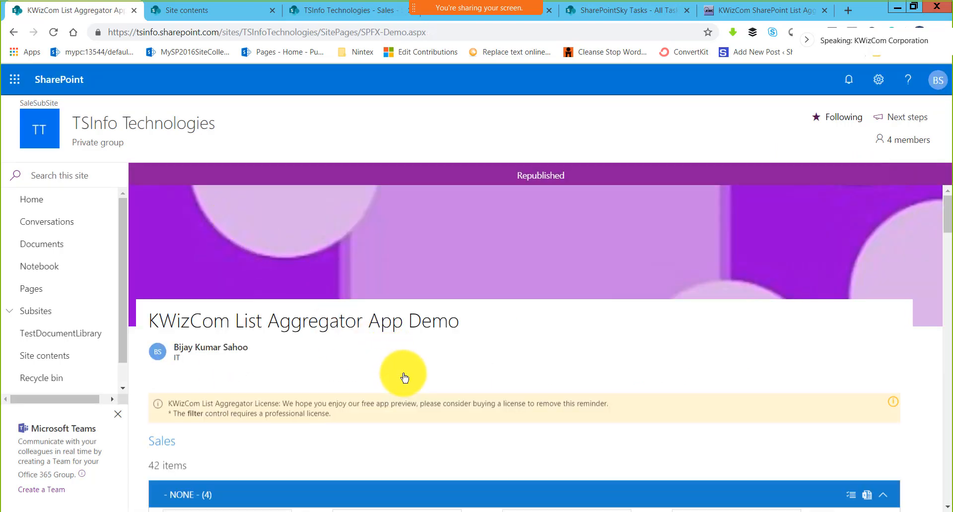
Step: Look over the city groups and their items in the published Sales web part
scroll(341, 372, down, 8)
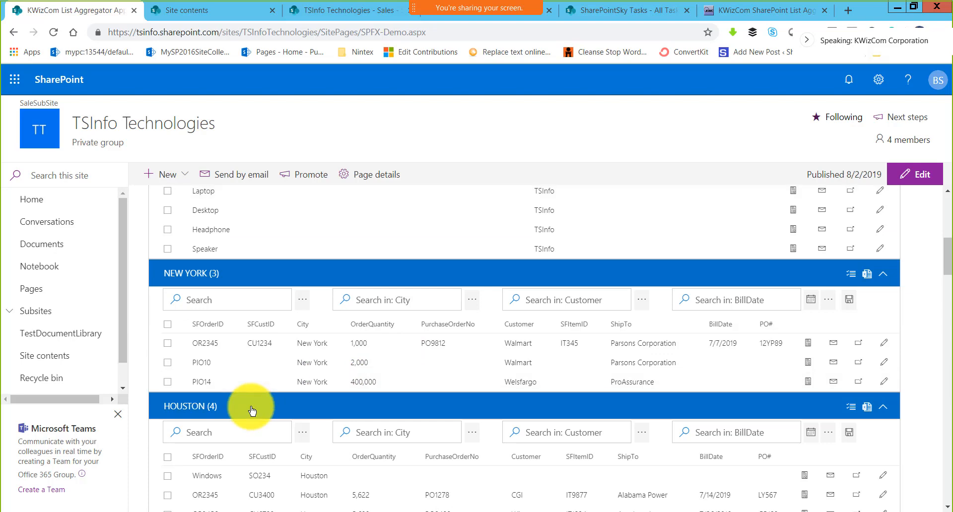
scroll(268, 409, down, 2)
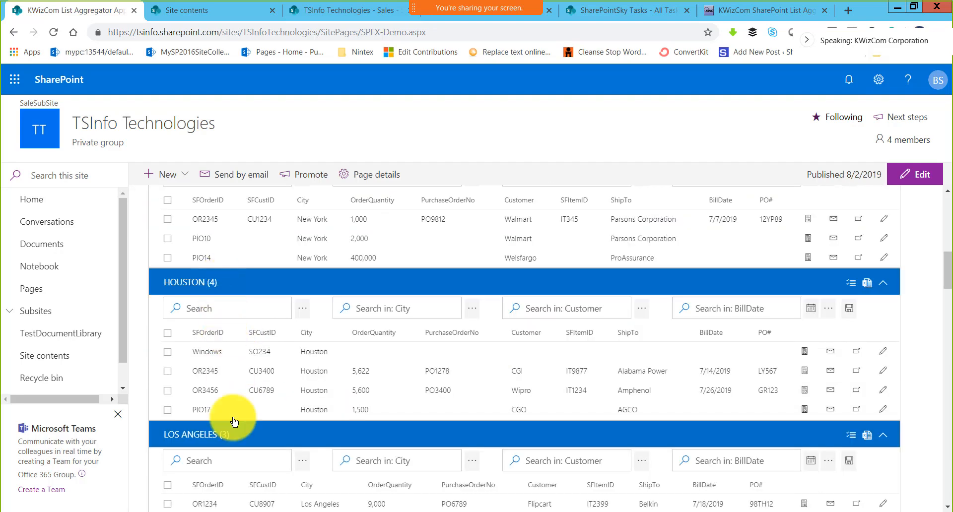
scroll(283, 351, up, 3)
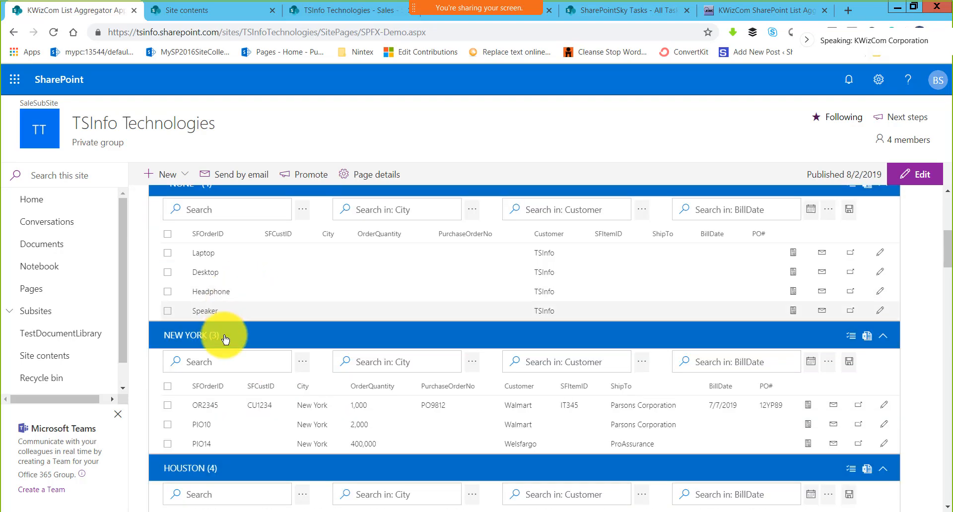
scroll(371, 399, down, 3)
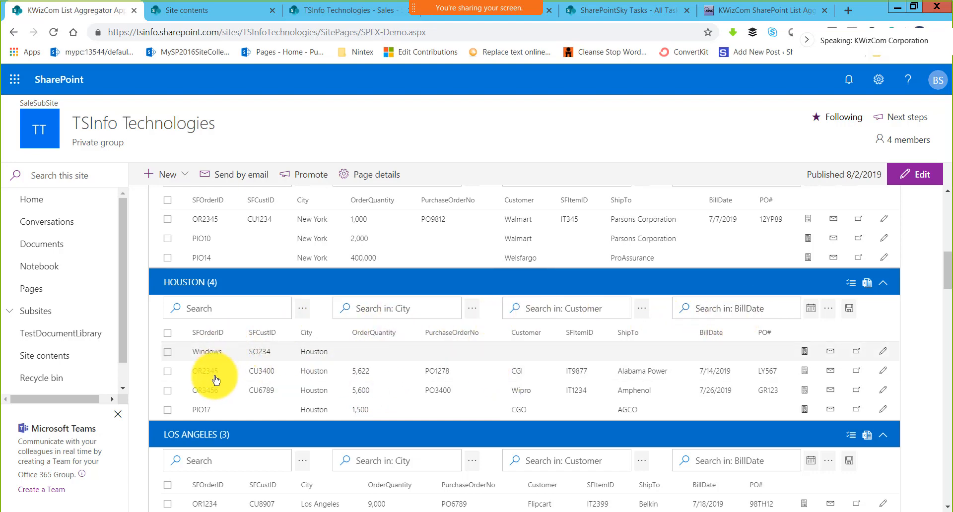
Step: Examine the full list of expanded city groups on the published page, from the ungrouped items down to Springfield
scroll(345, 370, up, 2)
scroll(323, 368, up, 1)
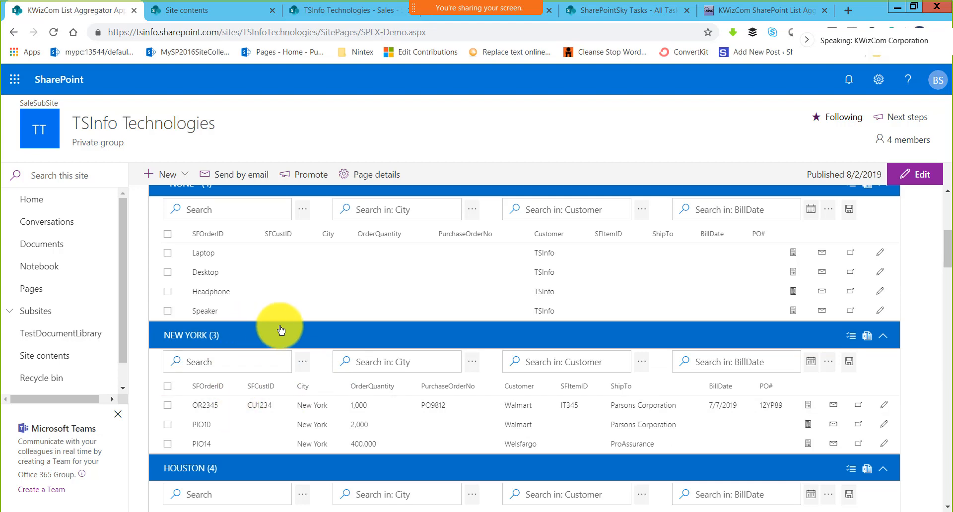
scroll(285, 328, up, 3)
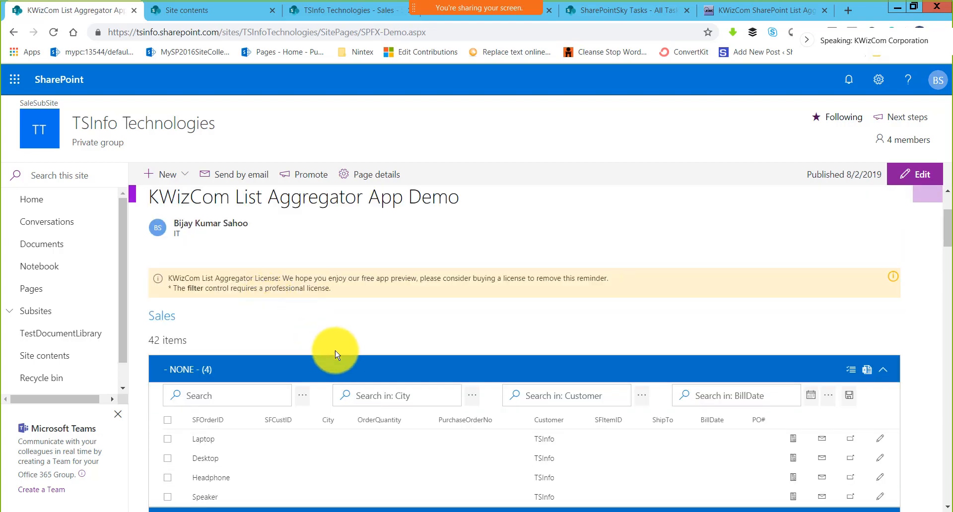
scroll(345, 379, down, 1)
scroll(348, 380, down, 3)
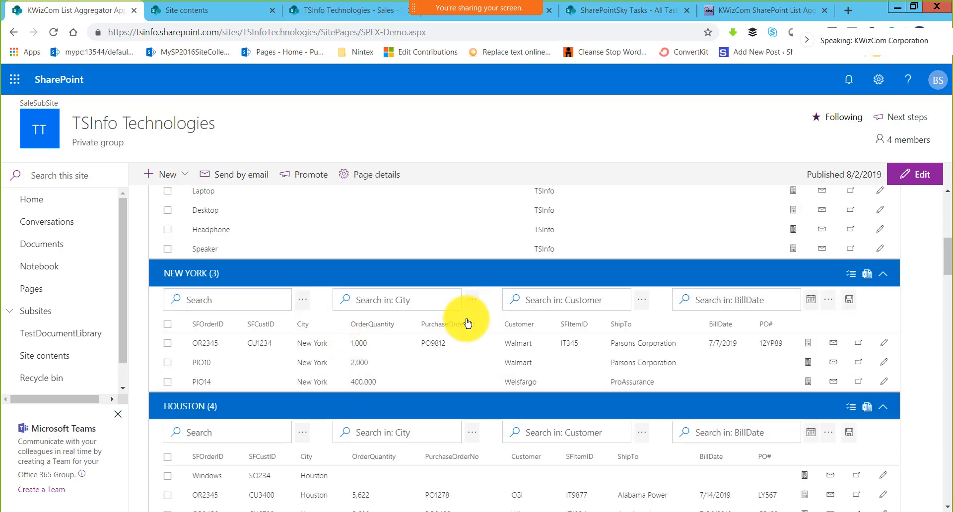
scroll(453, 387, down, 4)
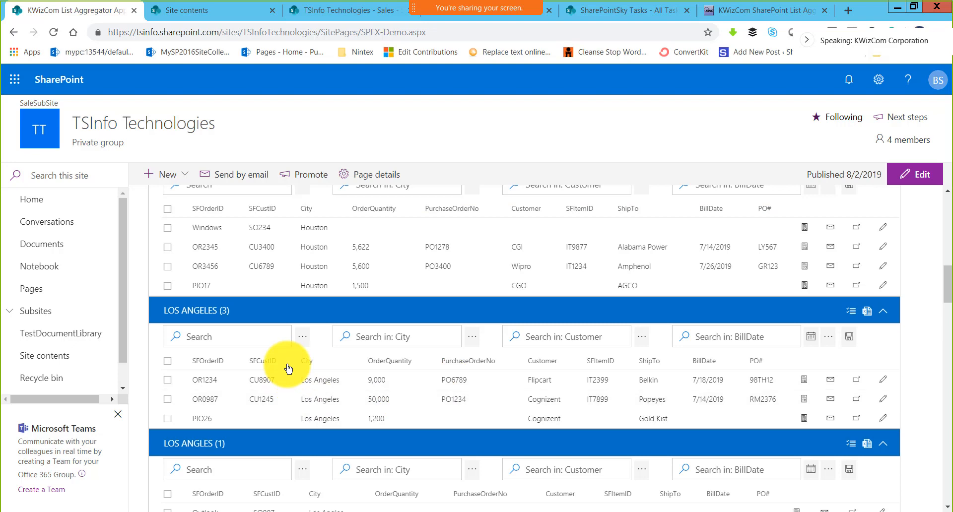
scroll(288, 368, down, 10)
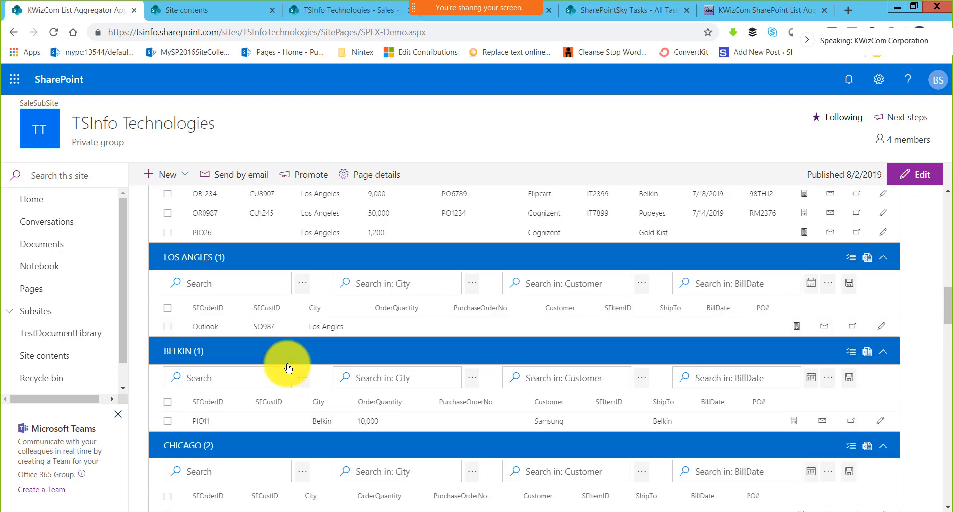
scroll(288, 368, down, 15)
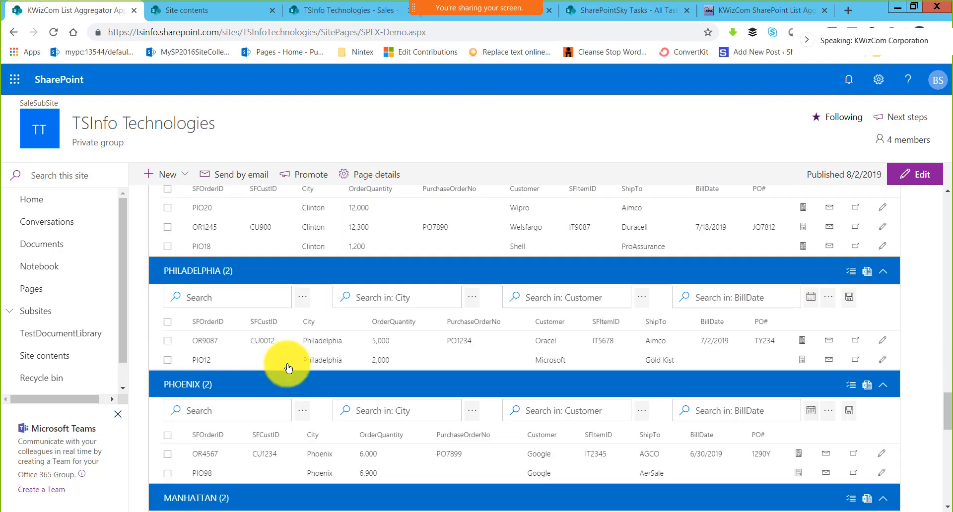
scroll(289, 368, down, 5)
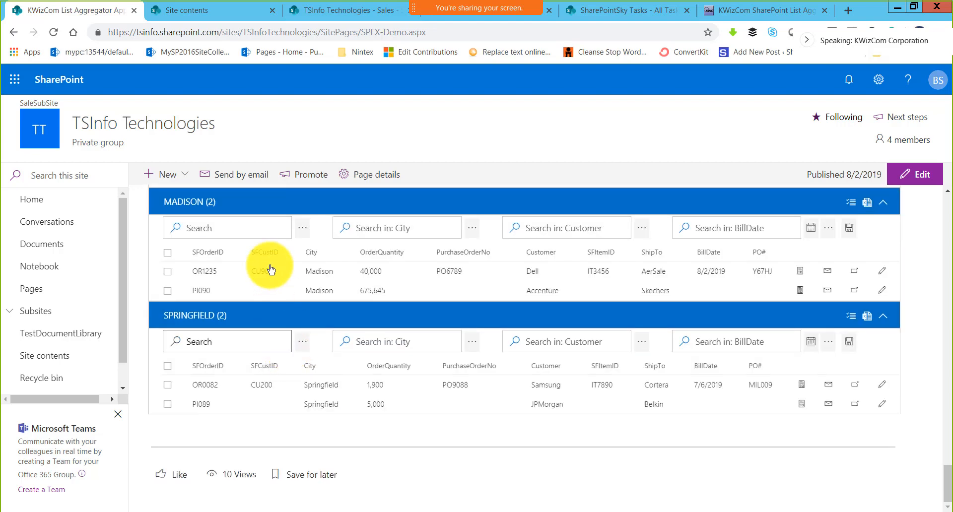
scroll(284, 345, up, 15)
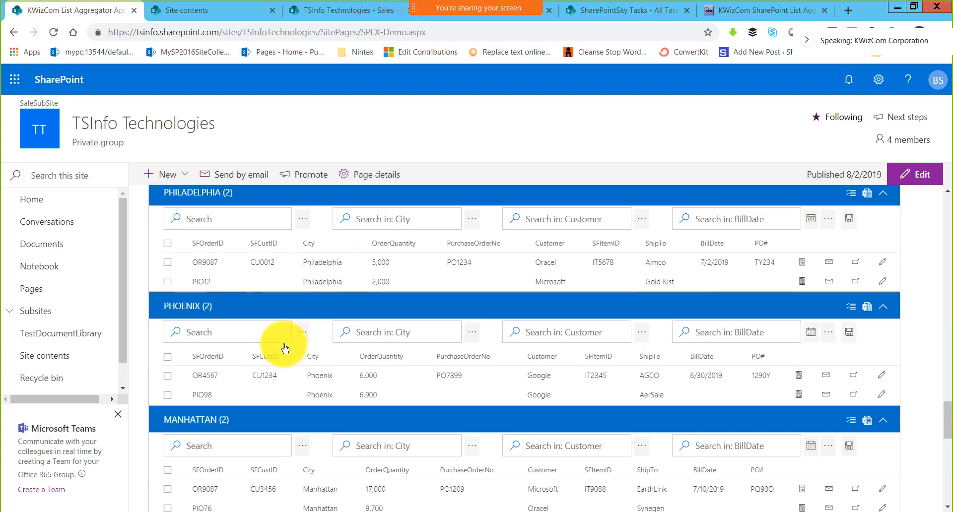
scroll(284, 344, up, 15)
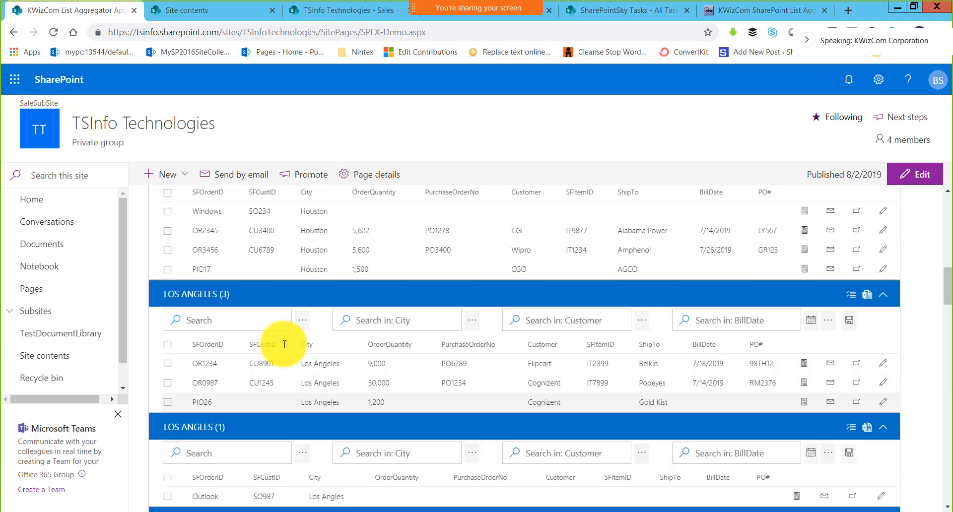
scroll(356, 314, up, 2)
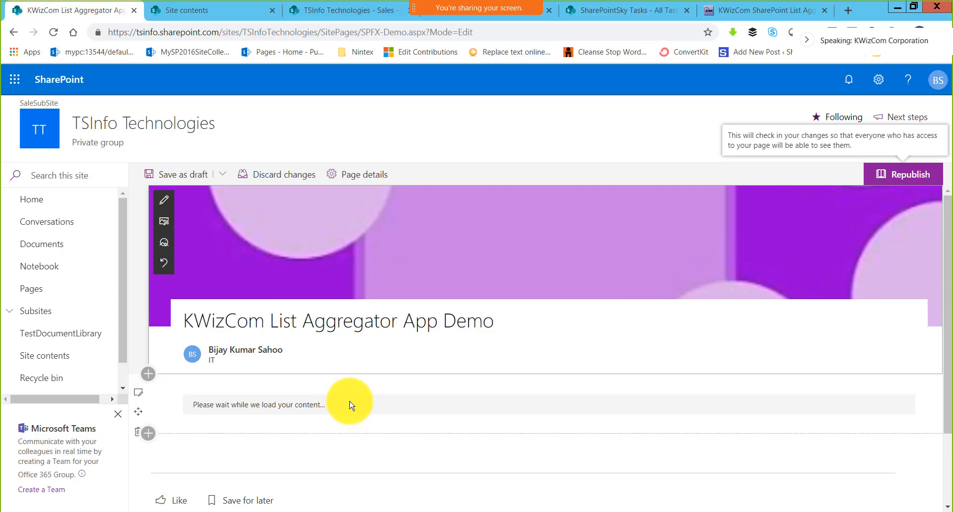
Step: Set the Groups control's behaviour to Accordion (expand one) in the Sales web part and close its settings
scroll(350, 405, down, 10)
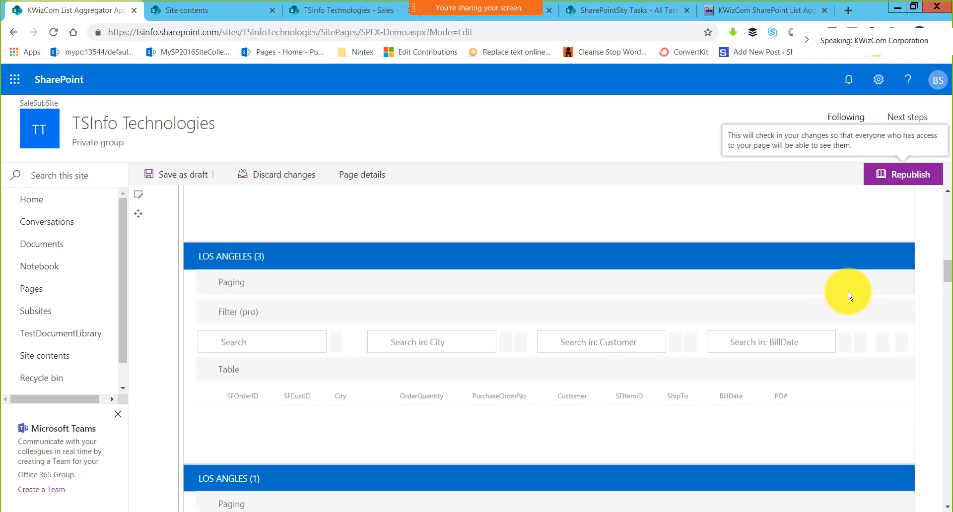
scroll(847, 294, up, 3)
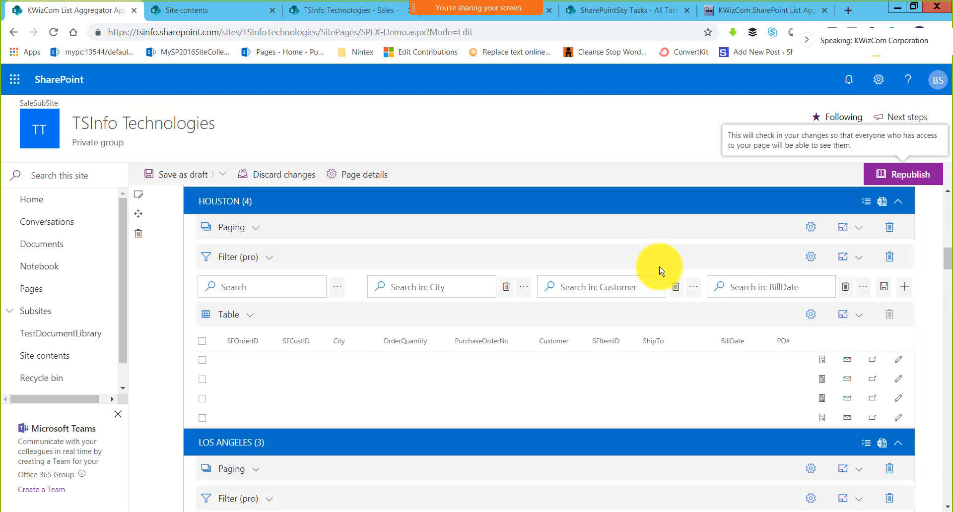
scroll(671, 268, up, 15)
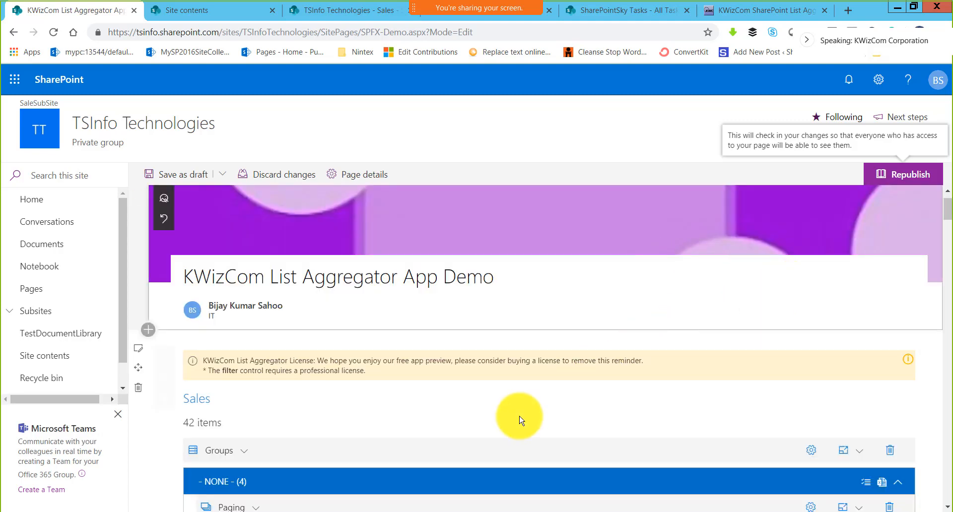
scroll(790, 448, down, 2)
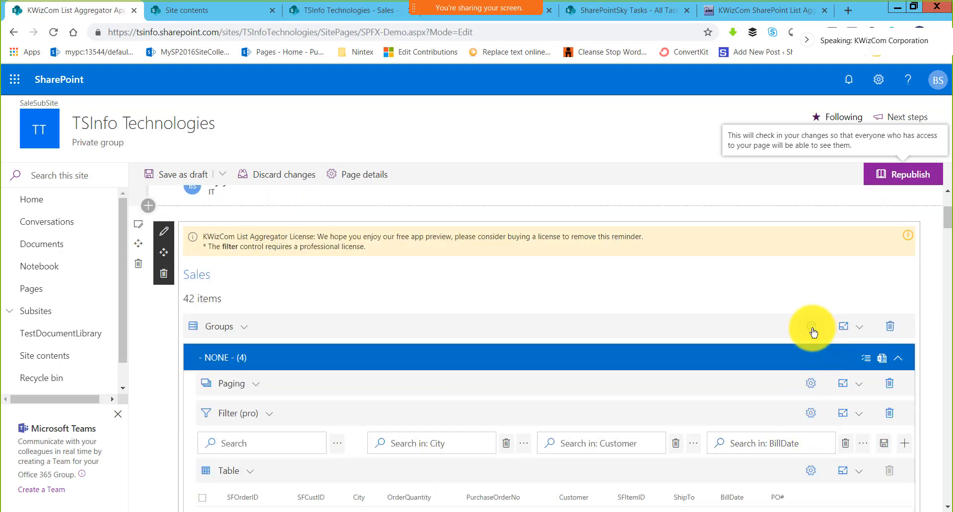
click(812, 329)
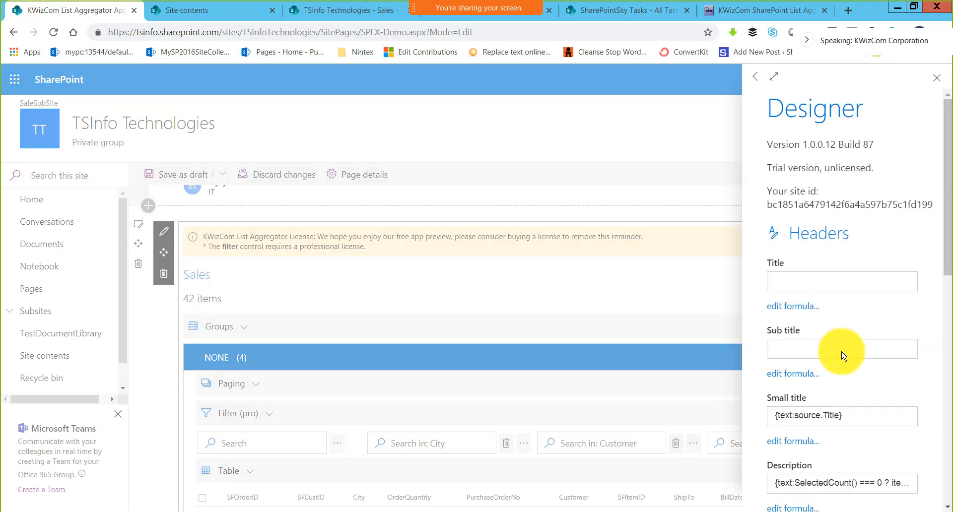
scroll(859, 404, down, 3)
scroll(862, 406, down, 7)
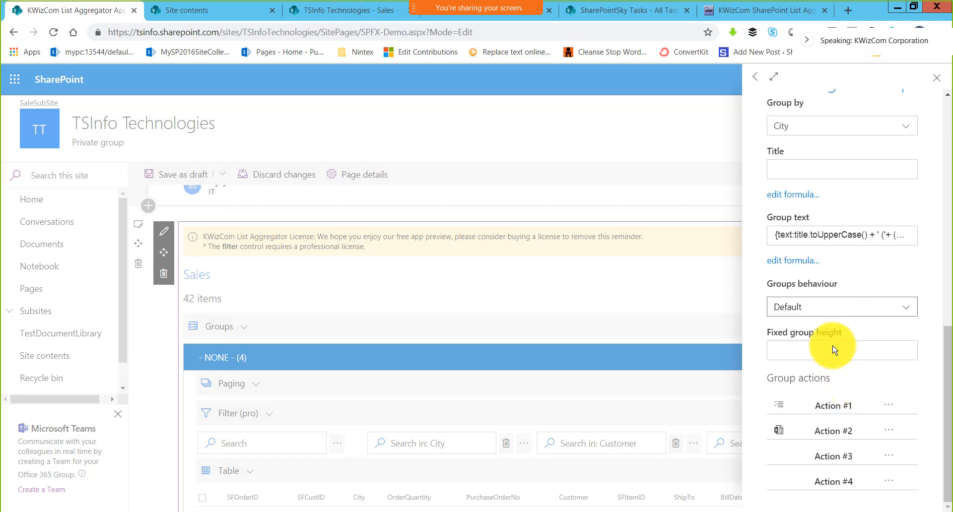
click(814, 308)
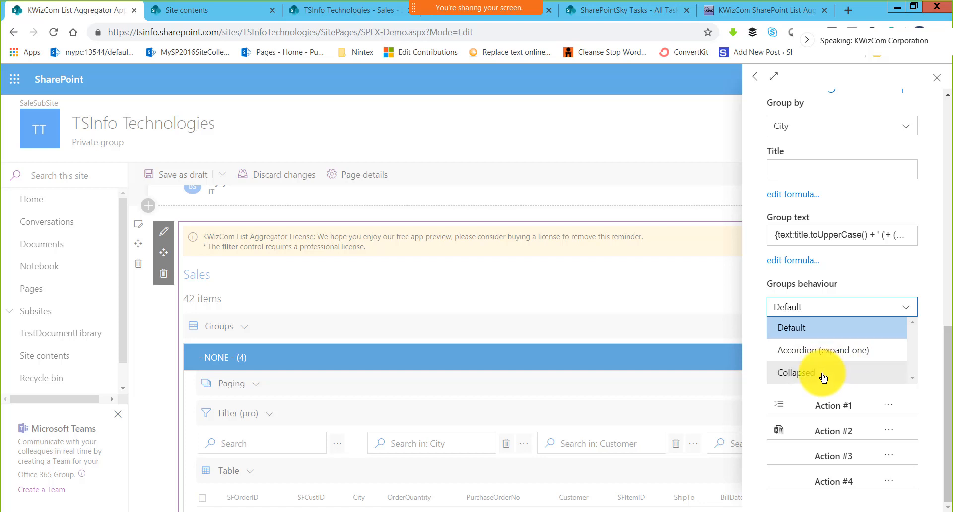
click(827, 352)
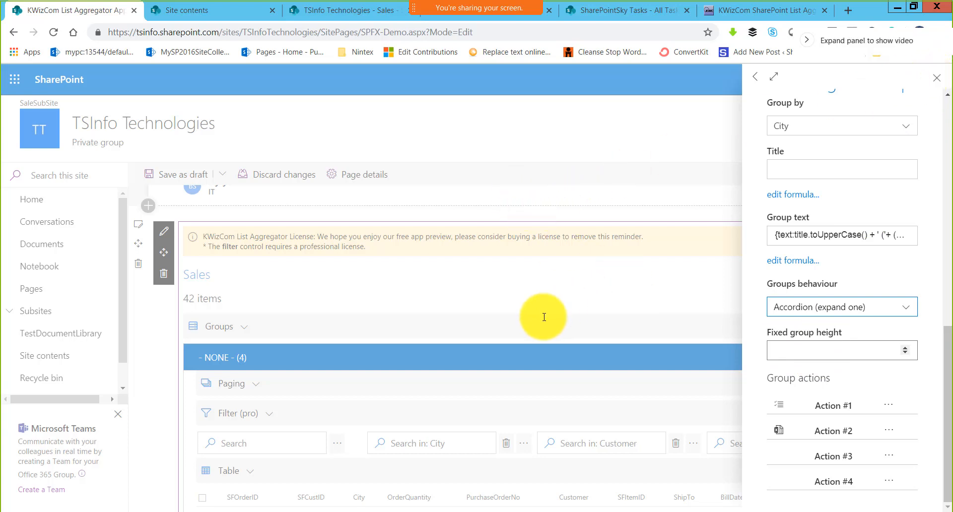
click(691, 163)
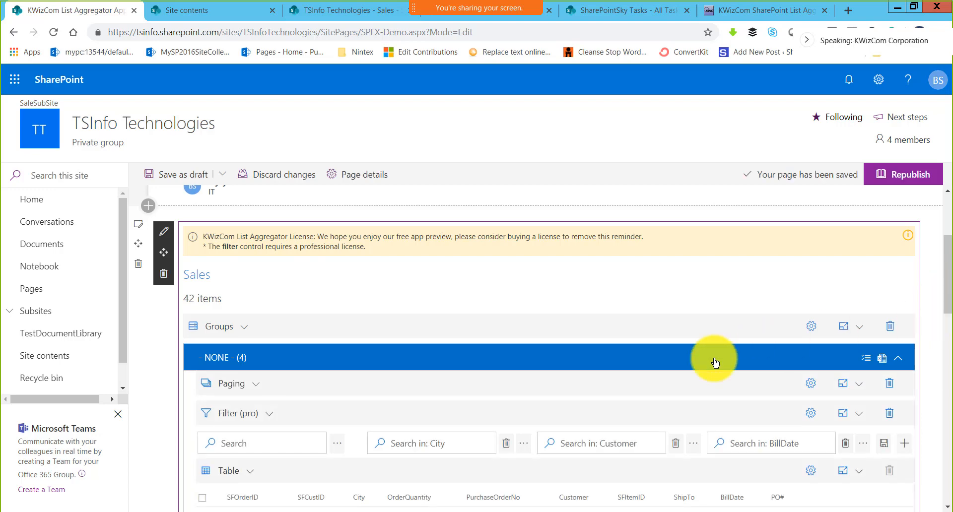
Step: Check the accordion layout of the city groups, and delete the Groups control from the Sales web part
scroll(654, 382, down, 5)
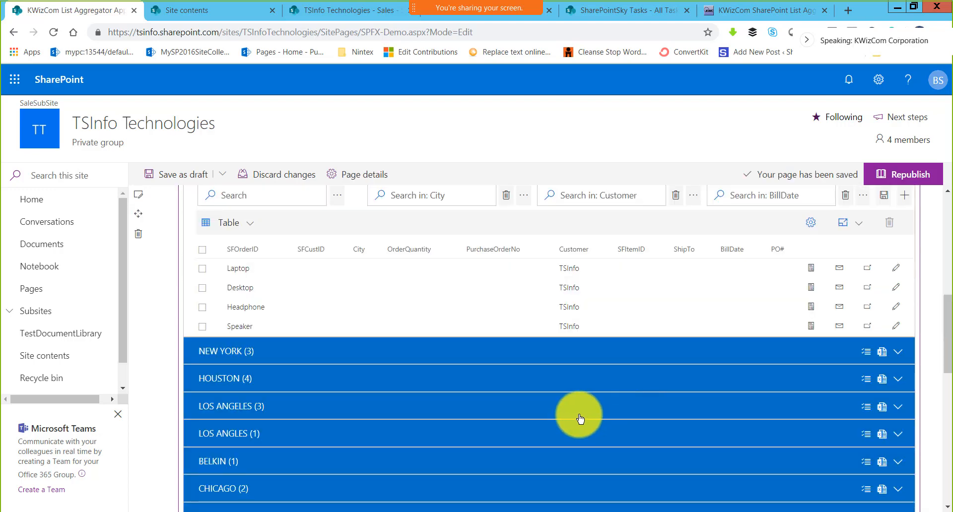
scroll(578, 417, down, 3)
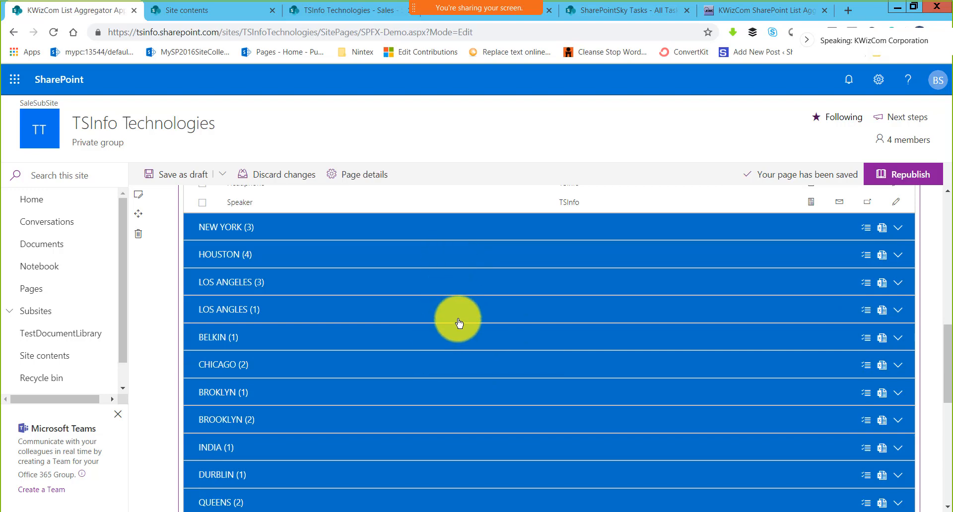
scroll(430, 318, up, 4)
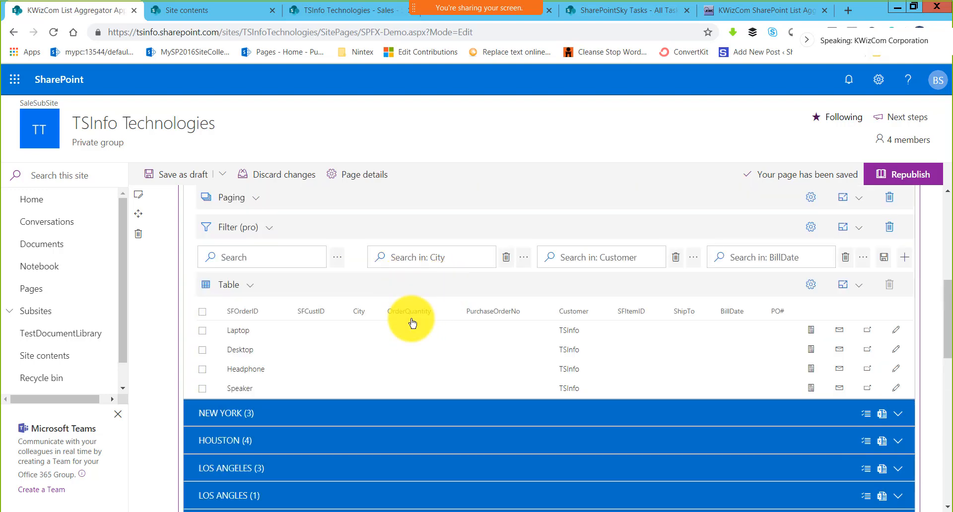
scroll(411, 322, up, 3)
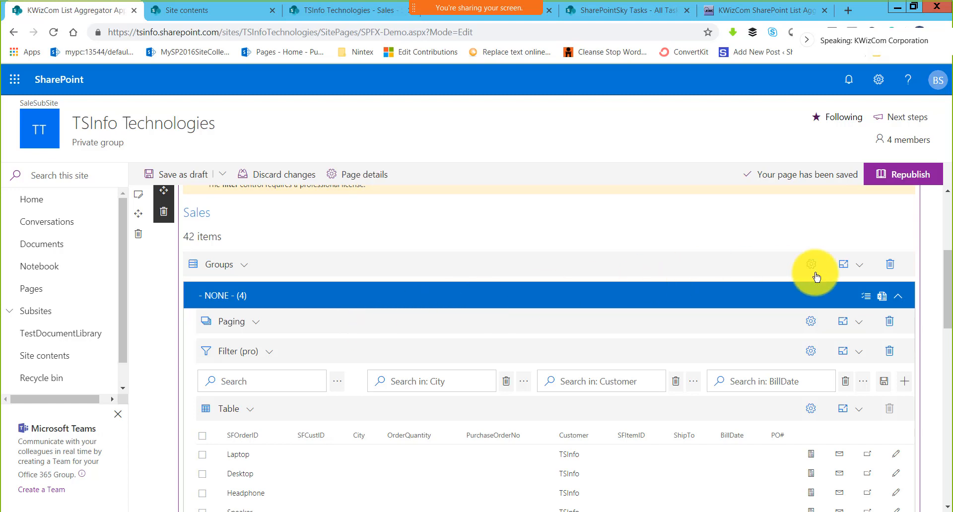
click(890, 264)
click(540, 104)
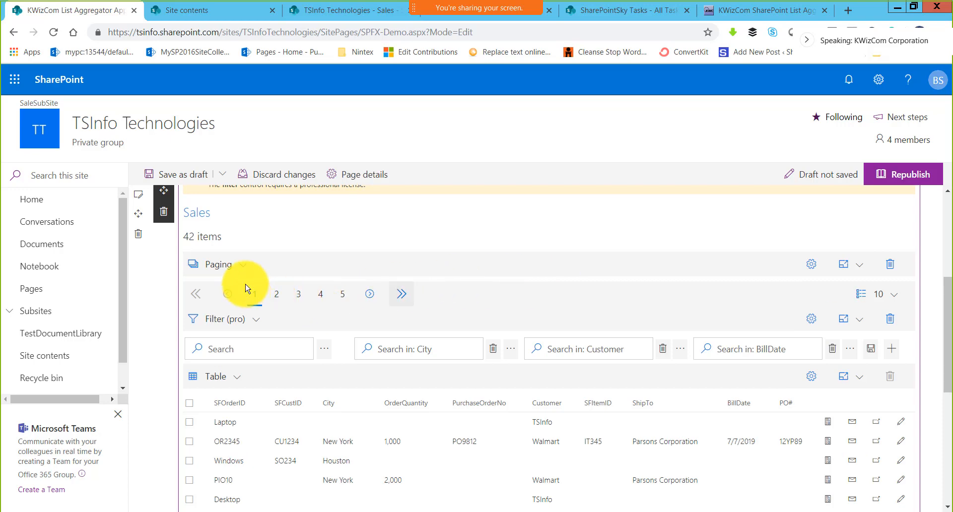
Step: Change the Paging control above the filter in the Sales web part to a Tabs control and select its tab
scroll(260, 330, up, 1)
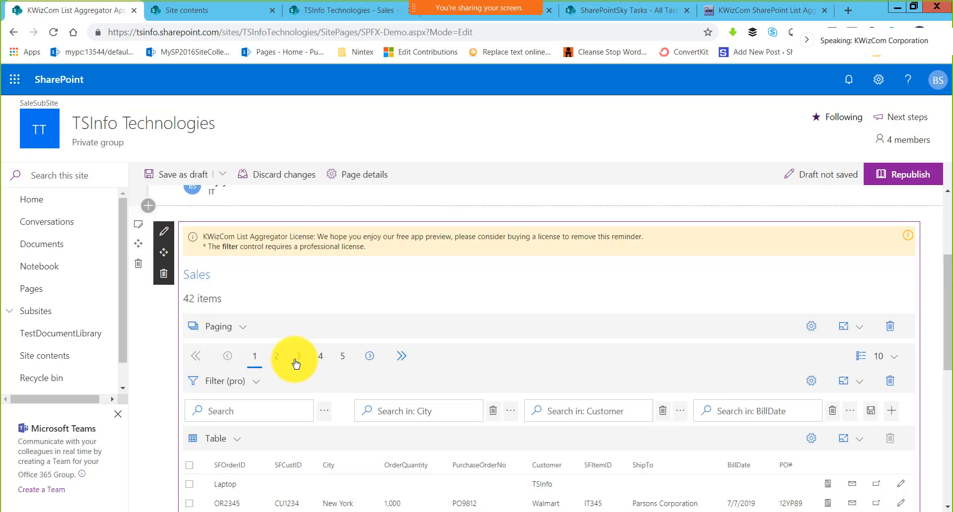
scroll(257, 340, down, 3)
scroll(257, 338, up, 2)
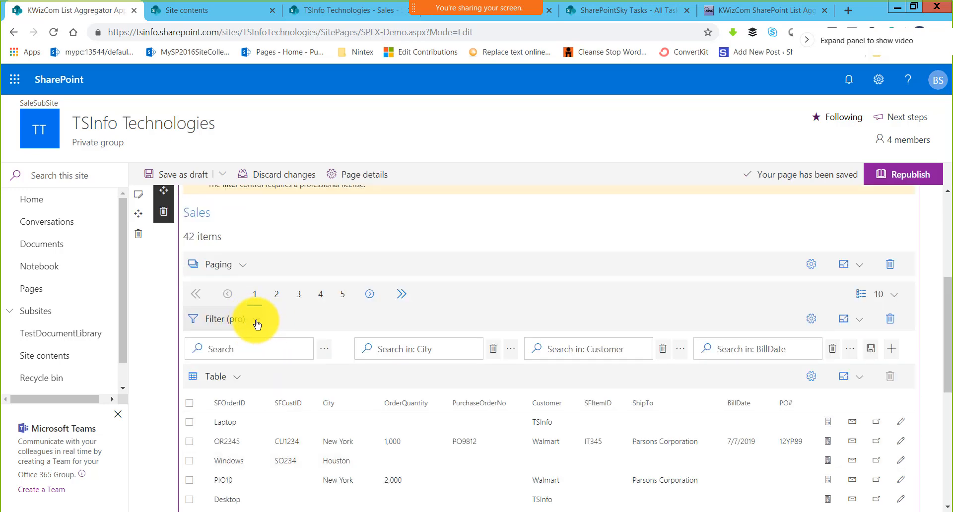
click(239, 267)
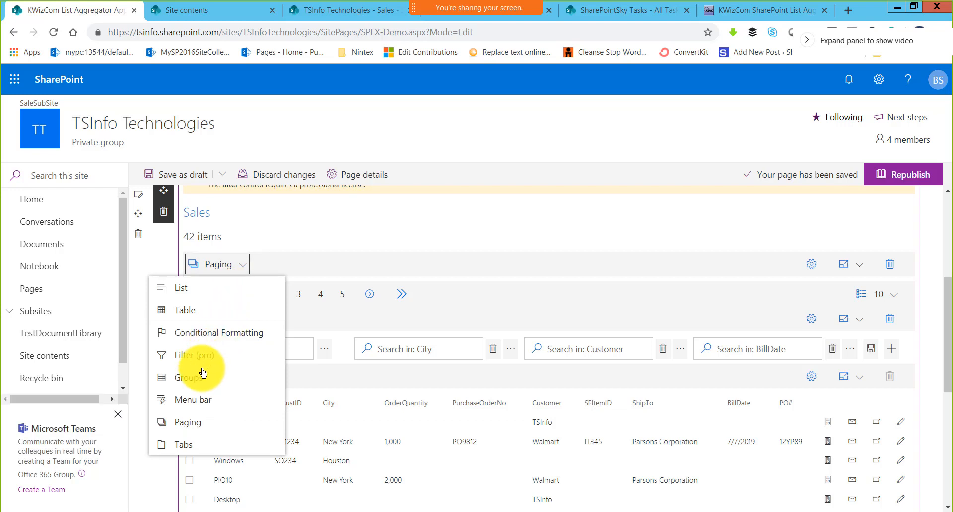
click(184, 443)
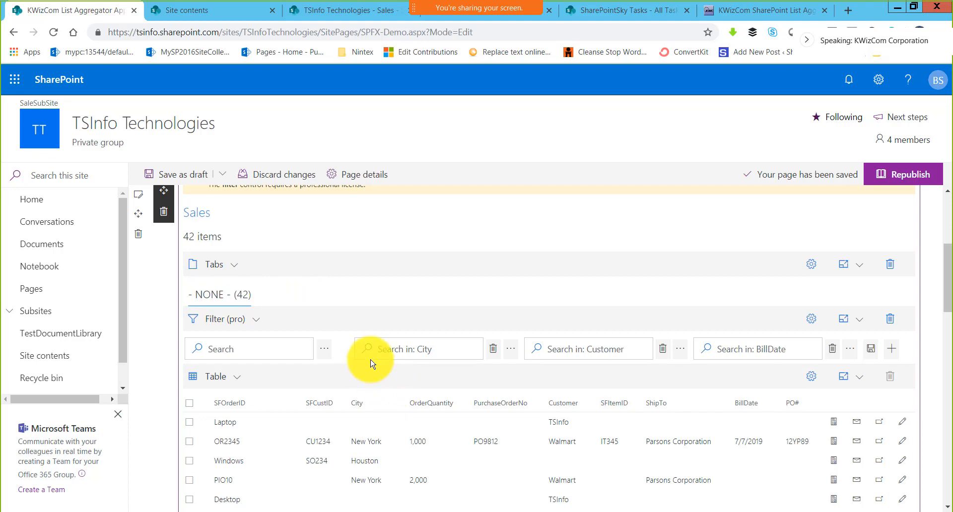
click(226, 298)
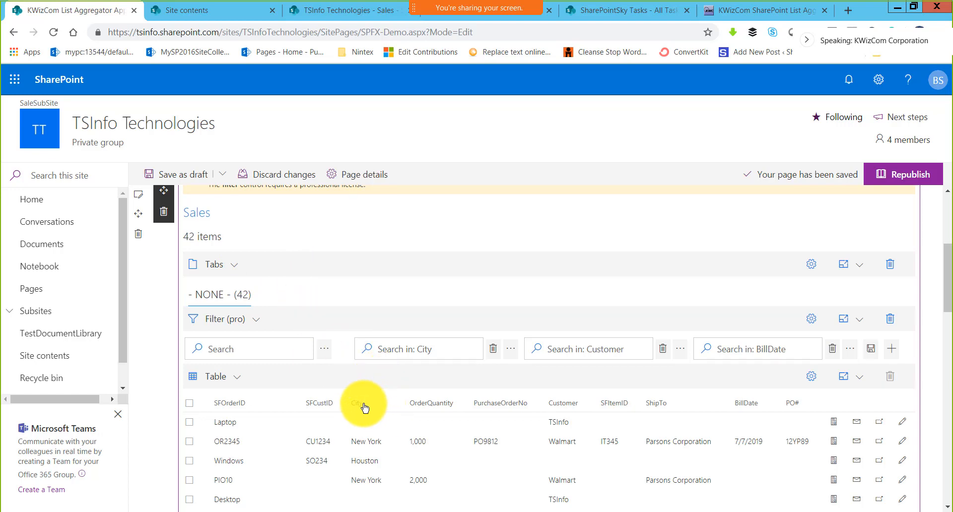
drag(365, 408, 304, 262)
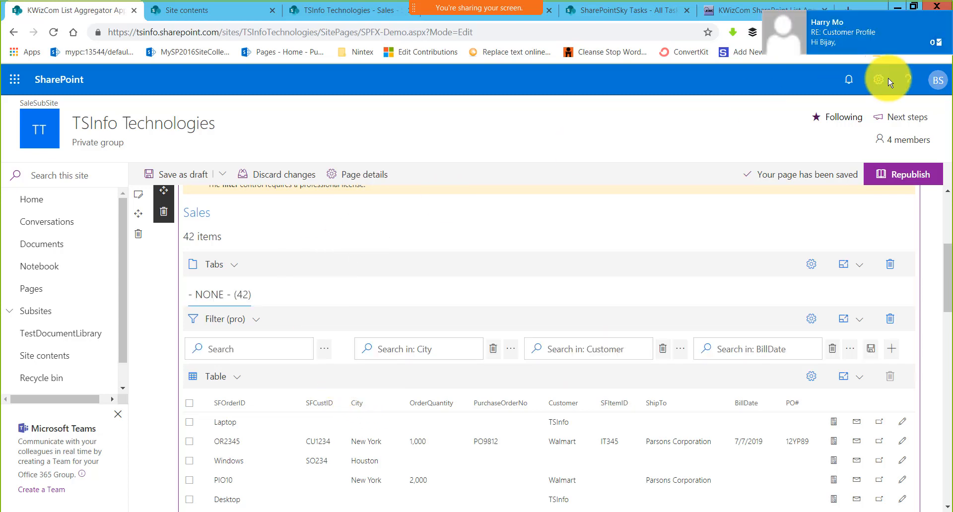
Step: Delete the Filter (pro) control from the Sales web part and select the - NONE - tab
click(942, 18)
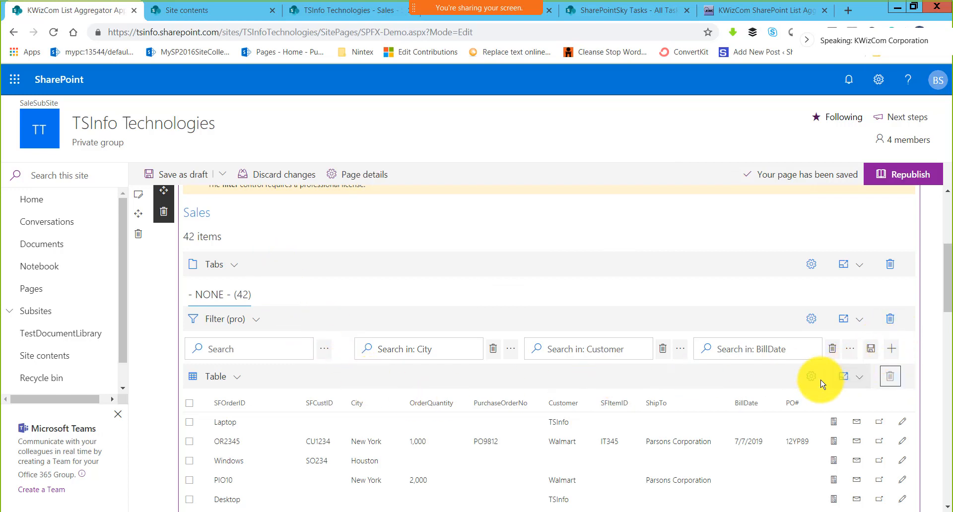
click(892, 319)
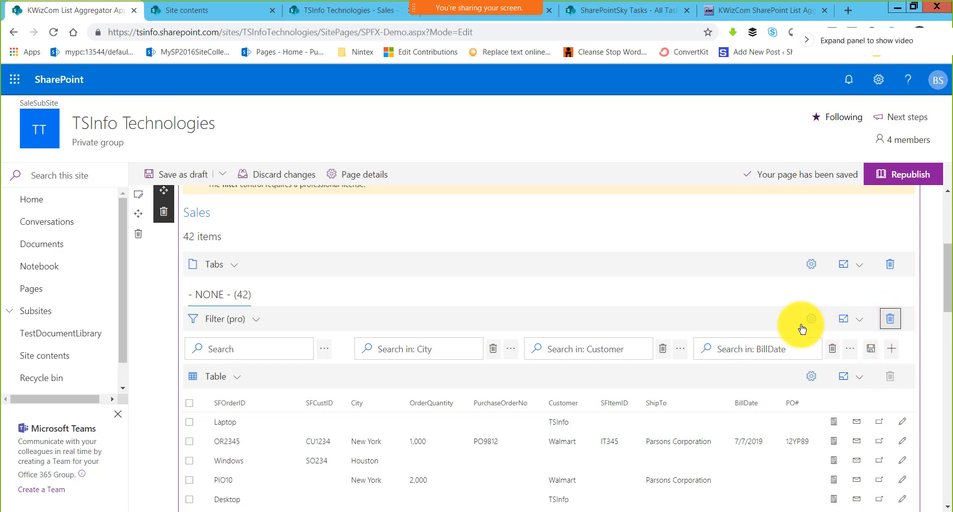
click(531, 101)
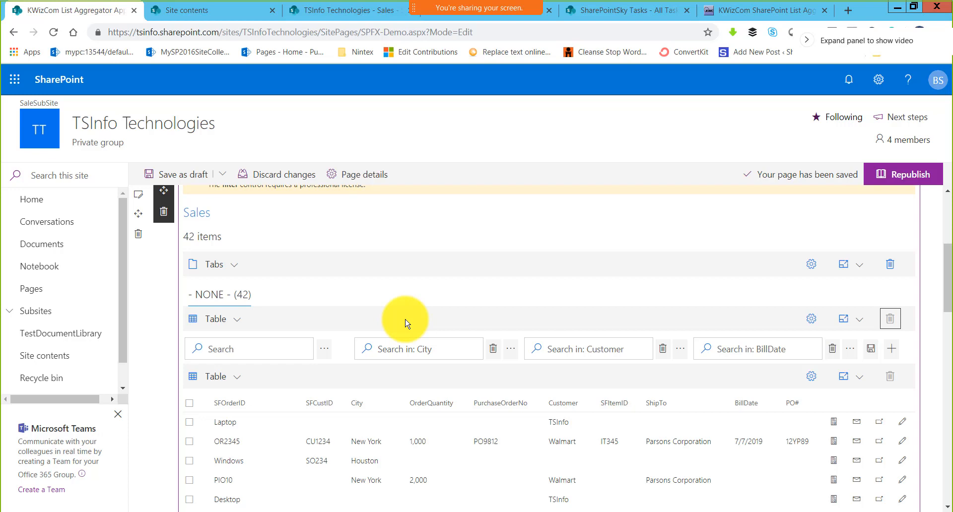
click(883, 318)
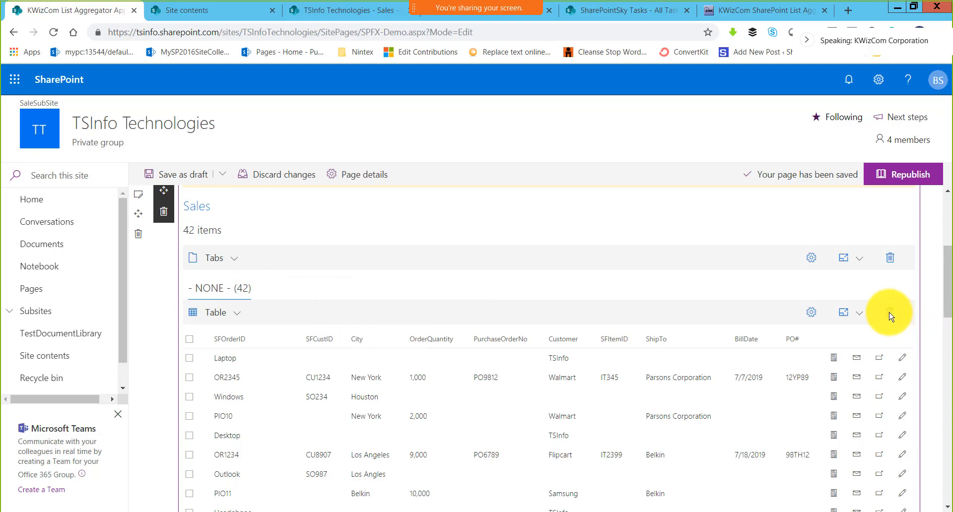
click(198, 291)
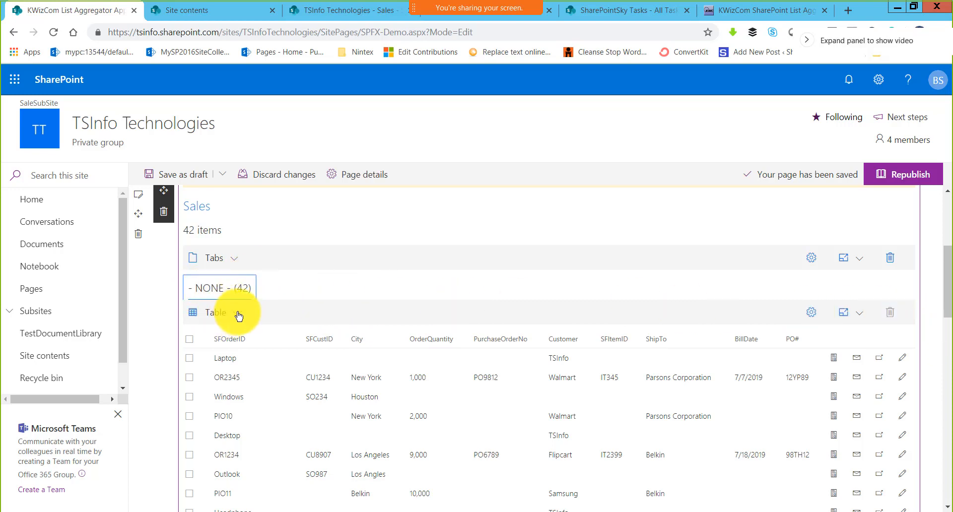
Step: Reload the SPFX-Demo.aspx page in view mode by removing ?Mode=Edit from its address
click(812, 259)
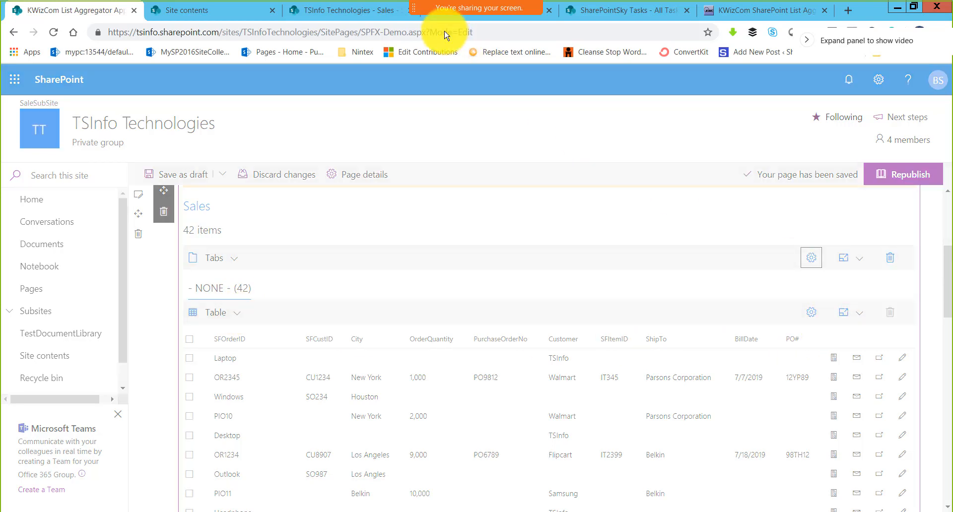
drag(428, 32, 508, 46)
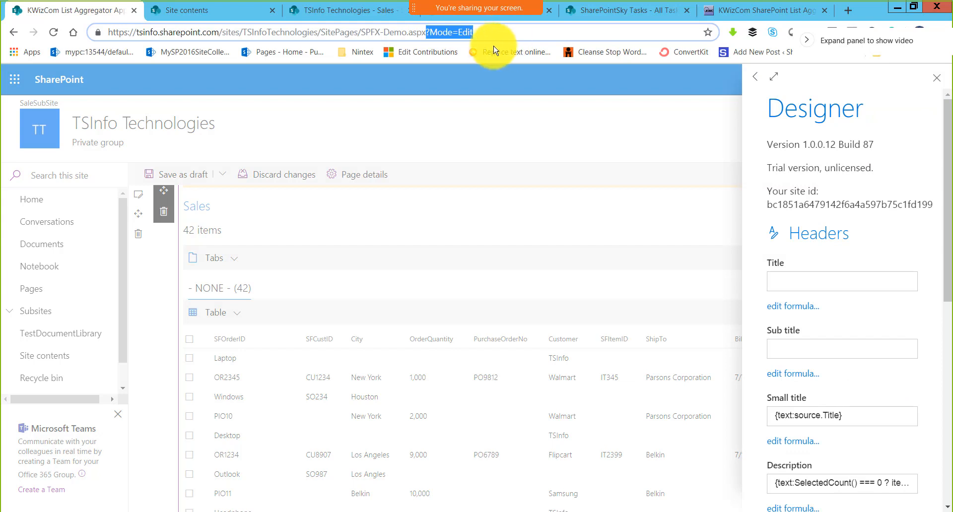
key(BackSpace)
key(Return)
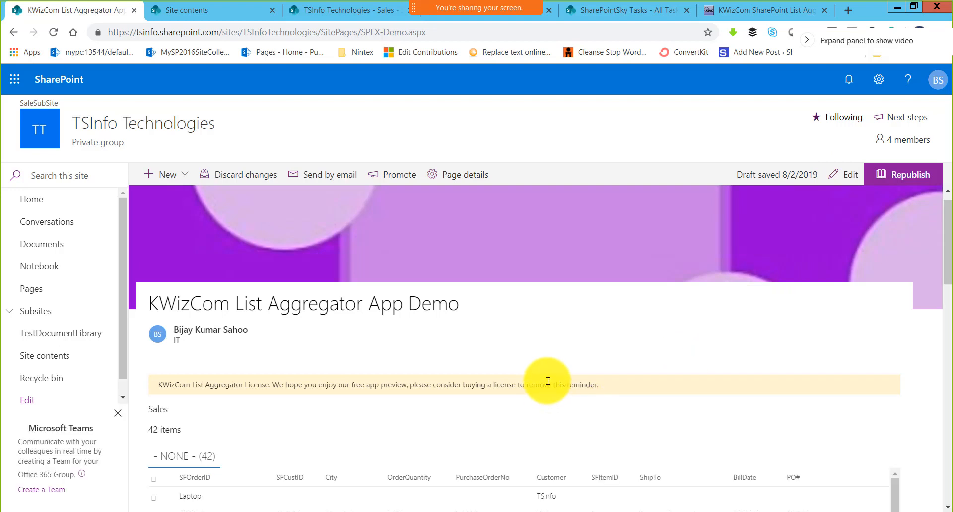
scroll(548, 387, down, 4)
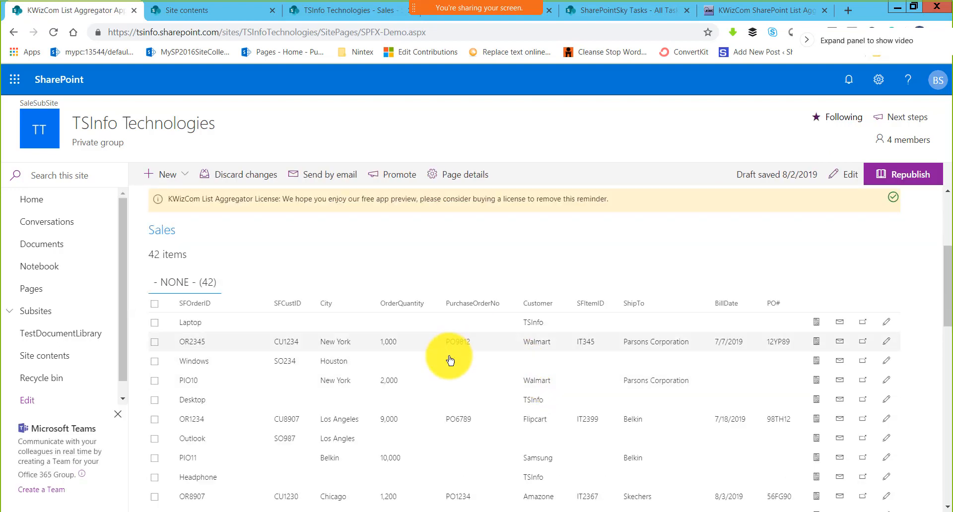
scroll(444, 360, up, 1)
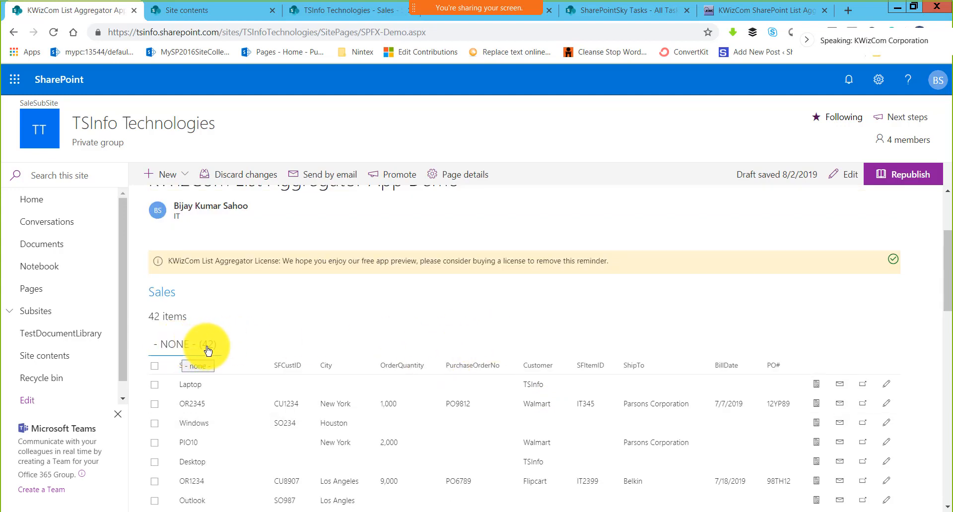
Step: Split the Sales items into tabs by the City column and view the LOS ANGELES and HOUSTON tabs
drag(328, 366, 285, 338)
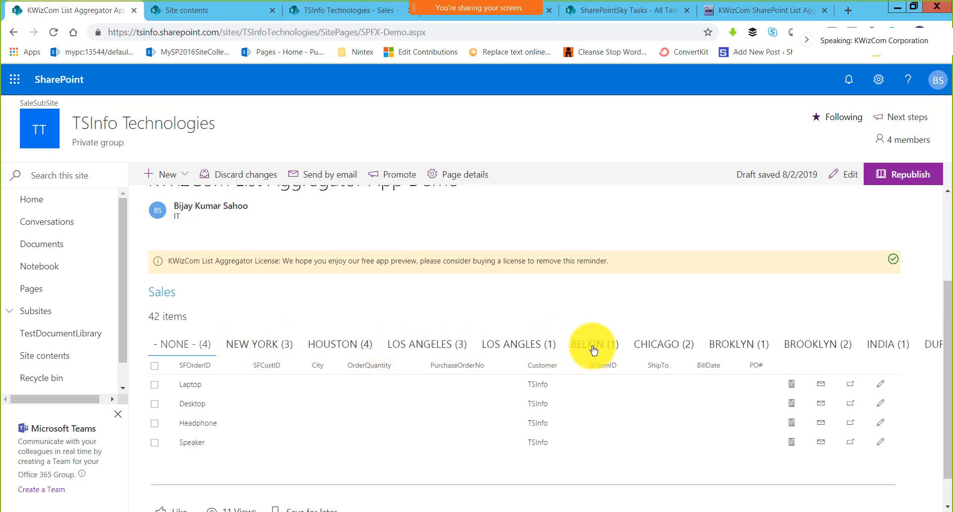
click(539, 348)
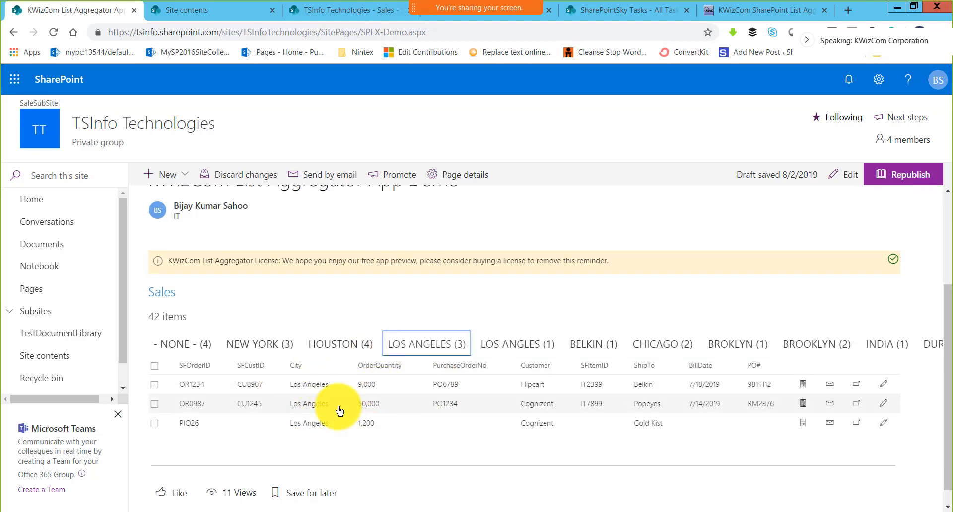
click(341, 346)
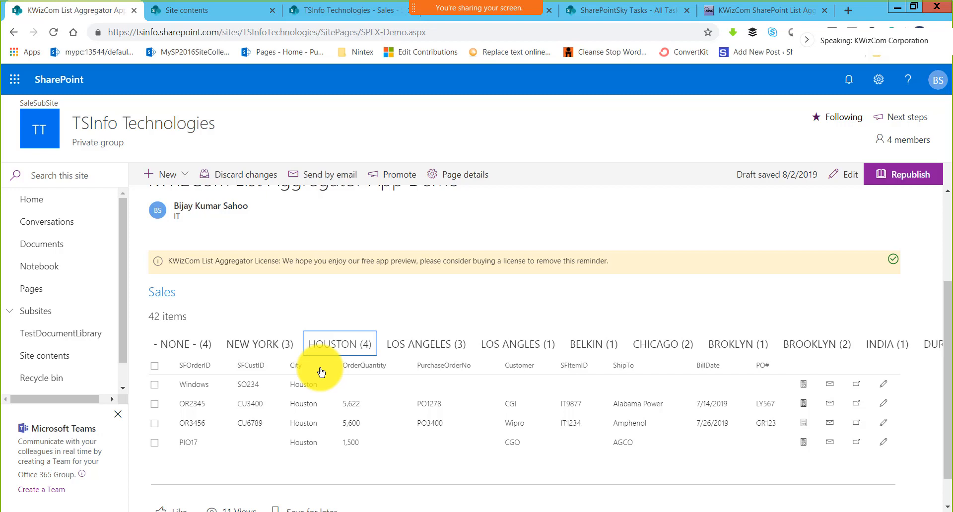
Step: Put the page back into edit mode and delete the Sales web part
click(856, 181)
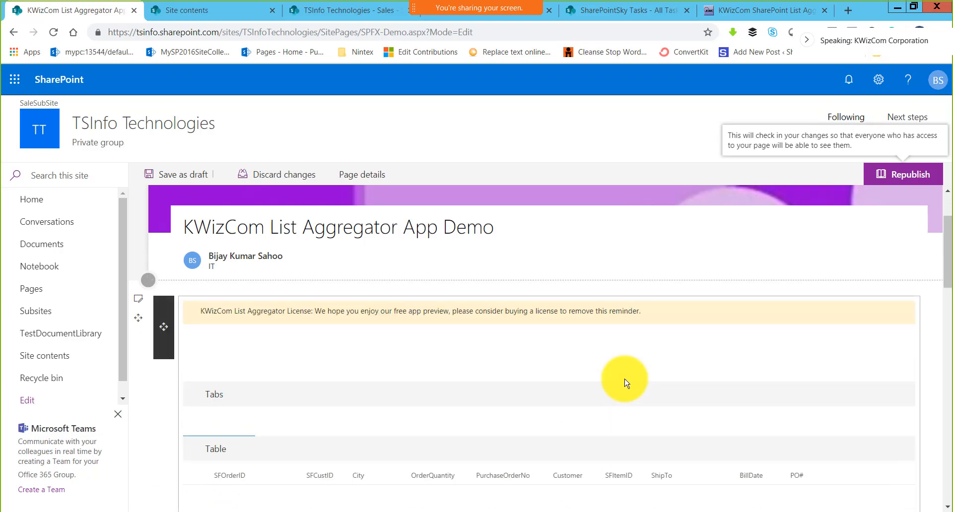
scroll(645, 365, down, 1)
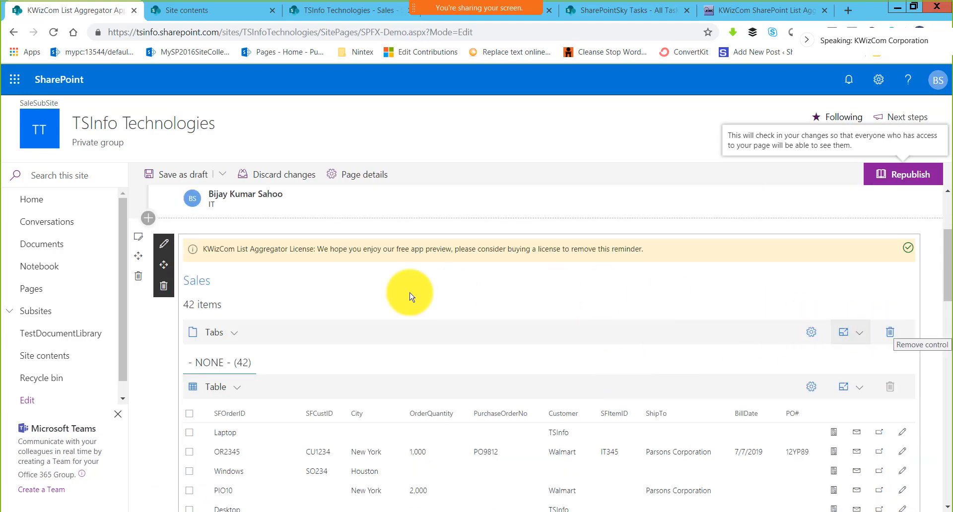
click(166, 289)
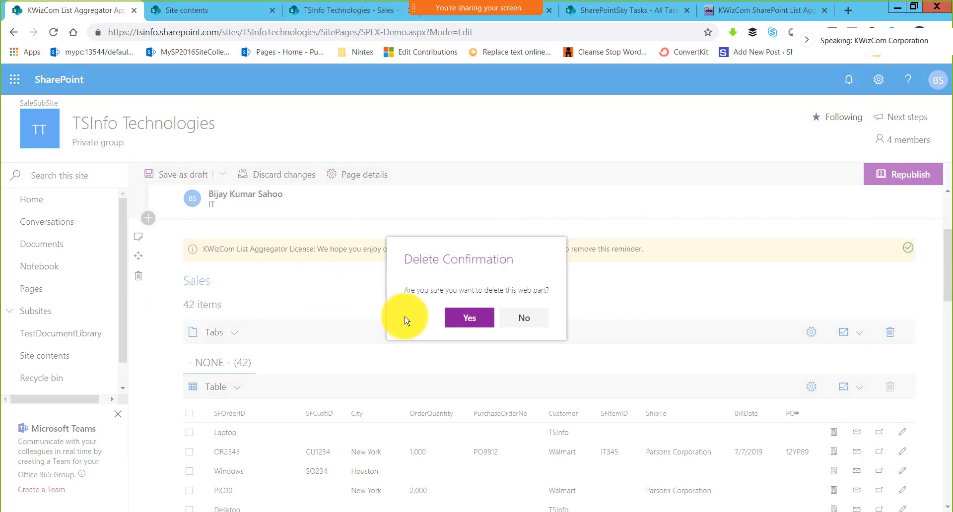
click(458, 323)
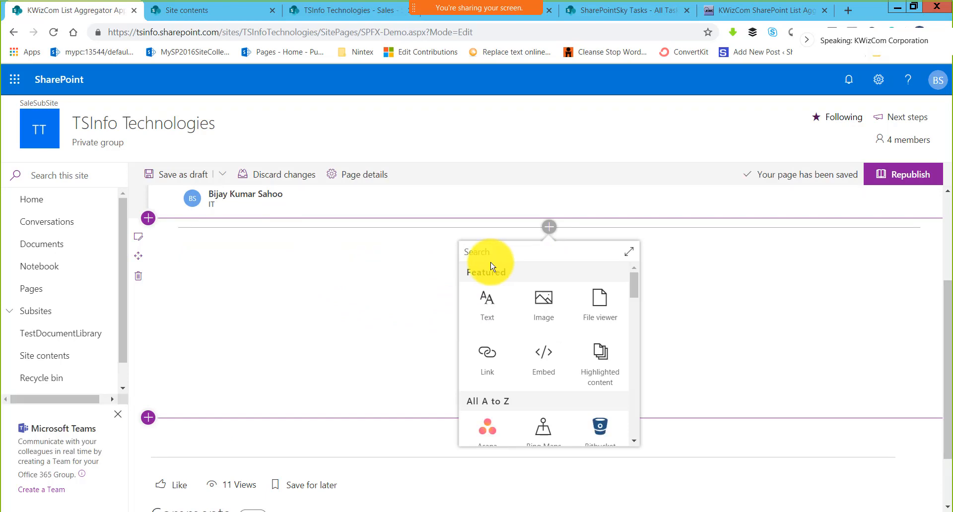
Step: Add a new List Aggregator web part to the empty section and set its data source type to SharePoint List Aggregator
text(t)
click(544, 301)
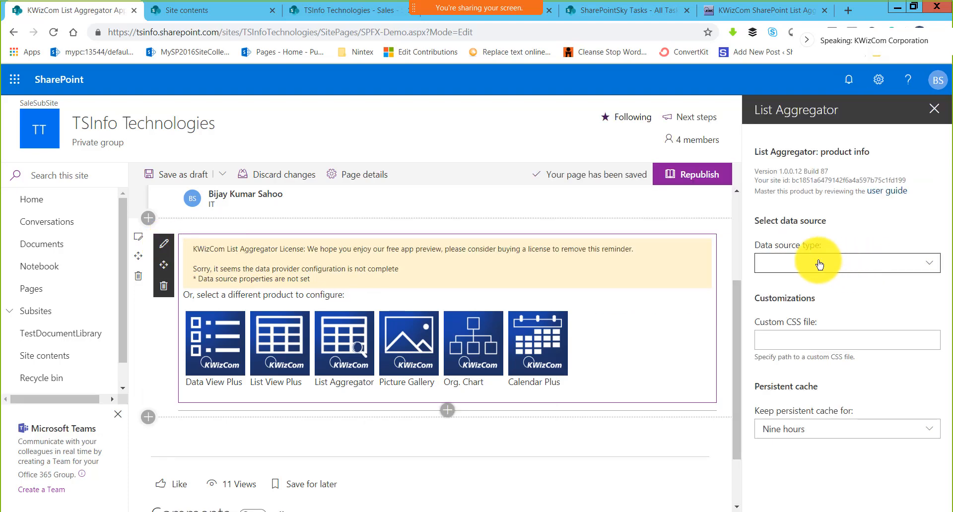
click(819, 264)
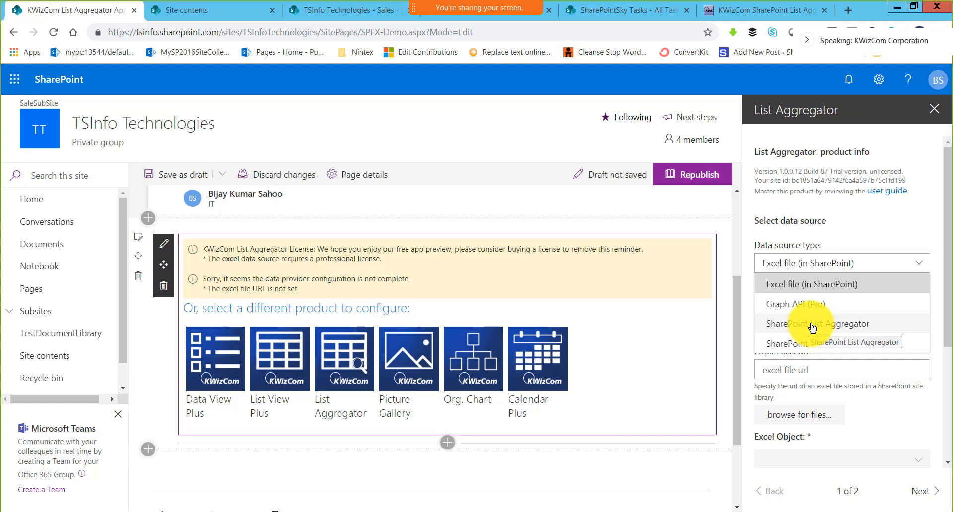
click(862, 330)
Step: Choose TeamTask as the SharePoint list for the new web part's query definition
scroll(843, 347, down, 4)
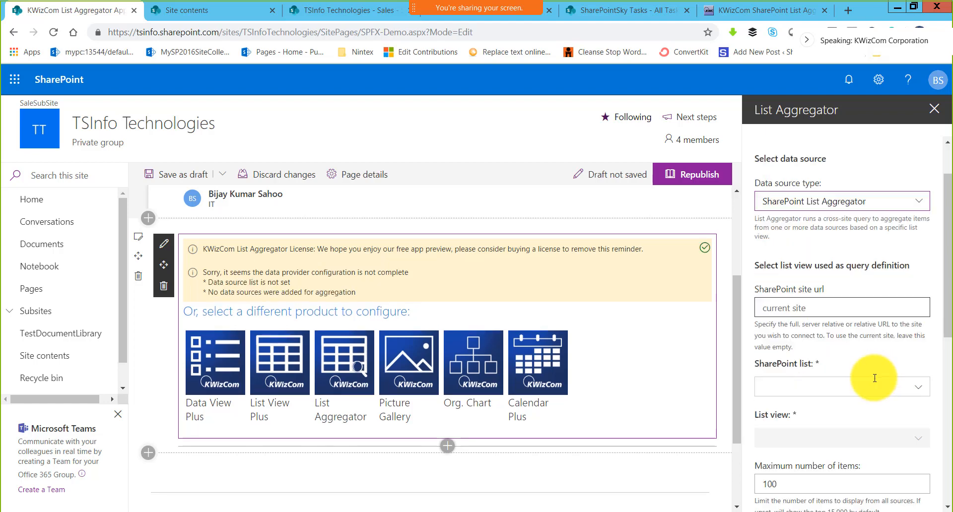
click(792, 268)
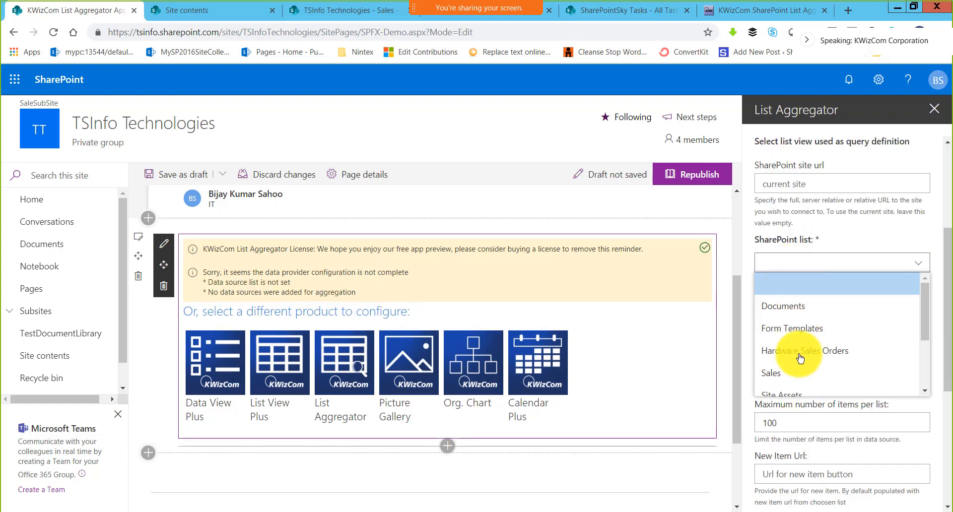
scroll(799, 355, down, 4)
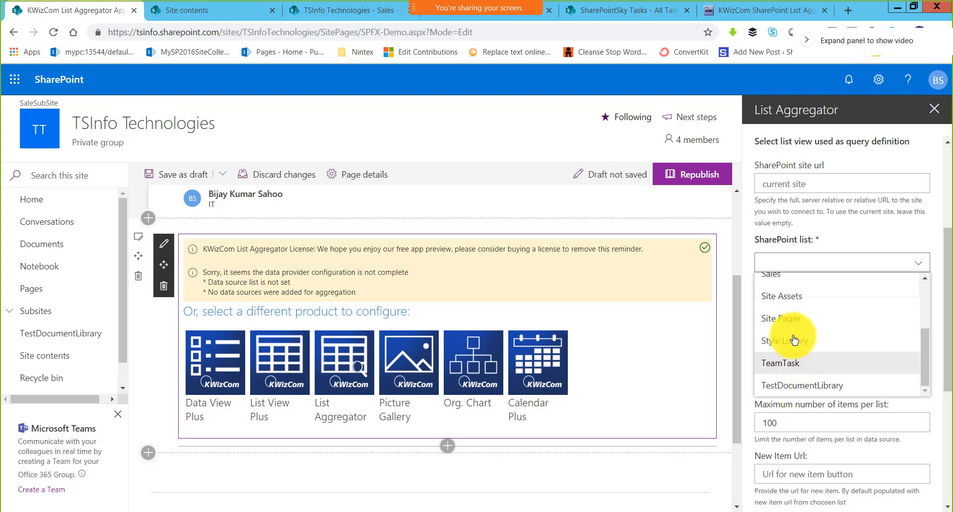
click(794, 363)
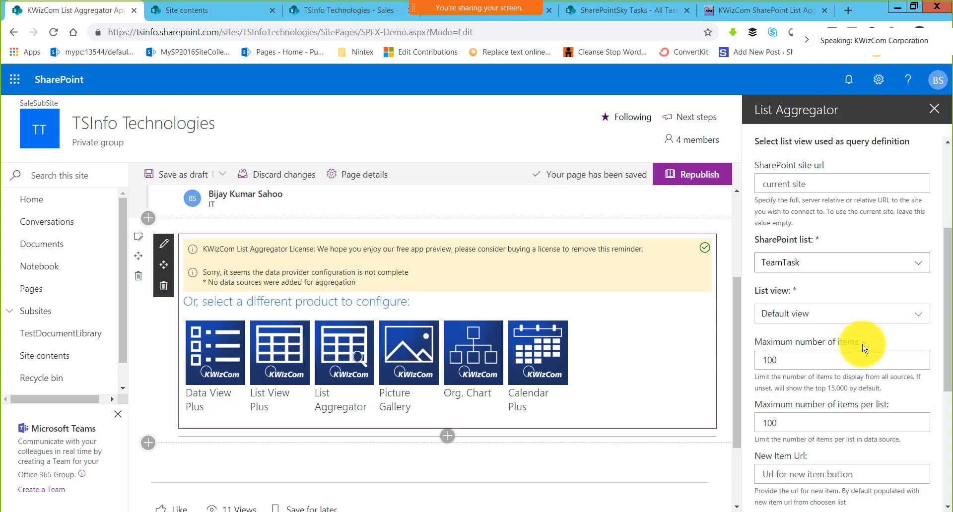
Step: Add an enabled aggregation scope covering the entire site collection with list type Tasks, and close its configuration
scroll(858, 343, down, 5)
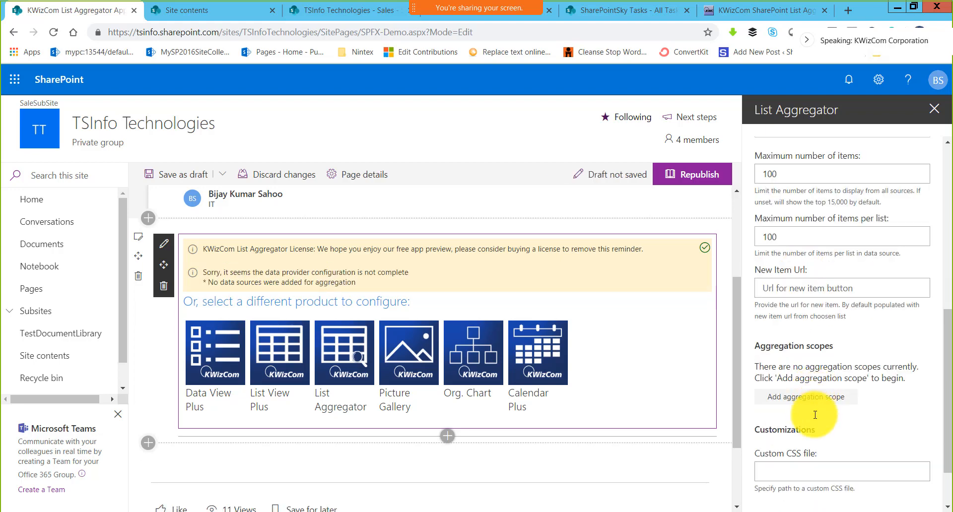
click(794, 330)
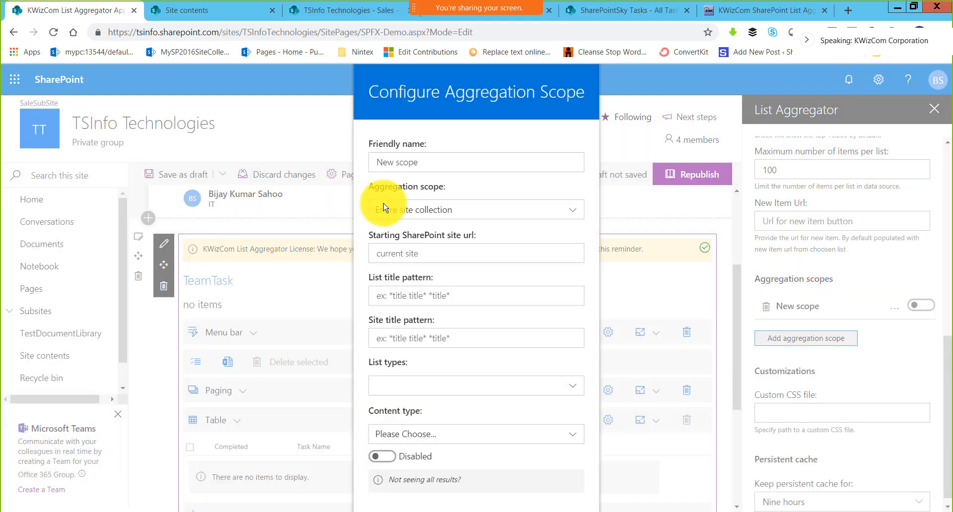
click(456, 210)
click(455, 210)
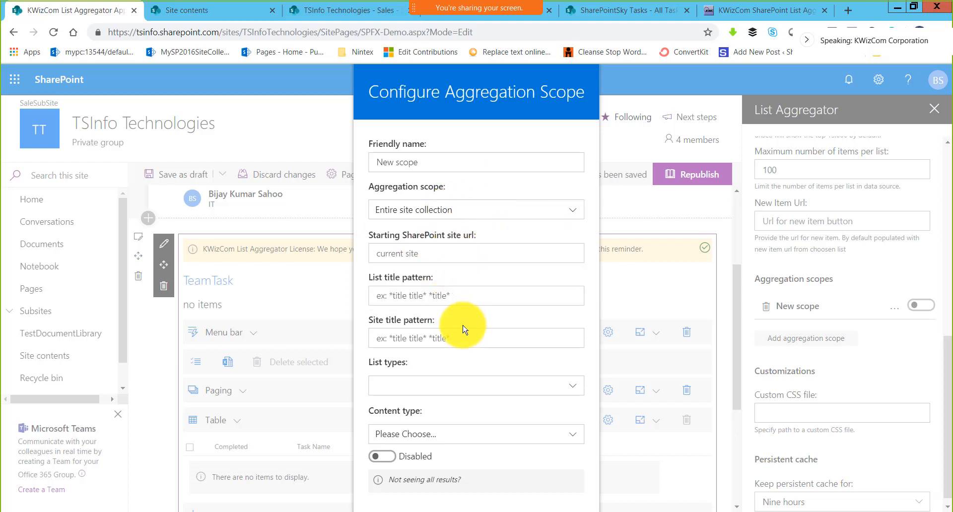
click(470, 385)
scroll(439, 457, down, 2)
scroll(439, 459, down, 1)
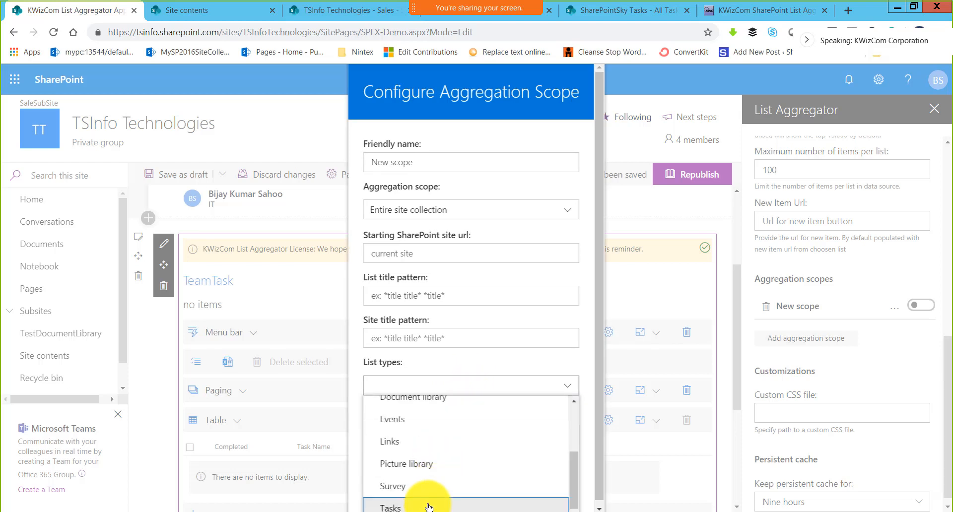
click(544, 373)
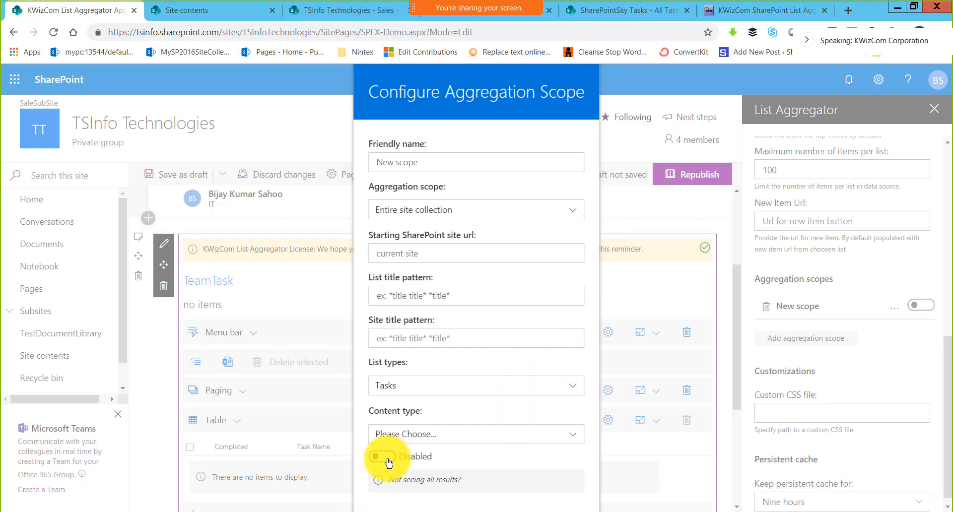
click(423, 453)
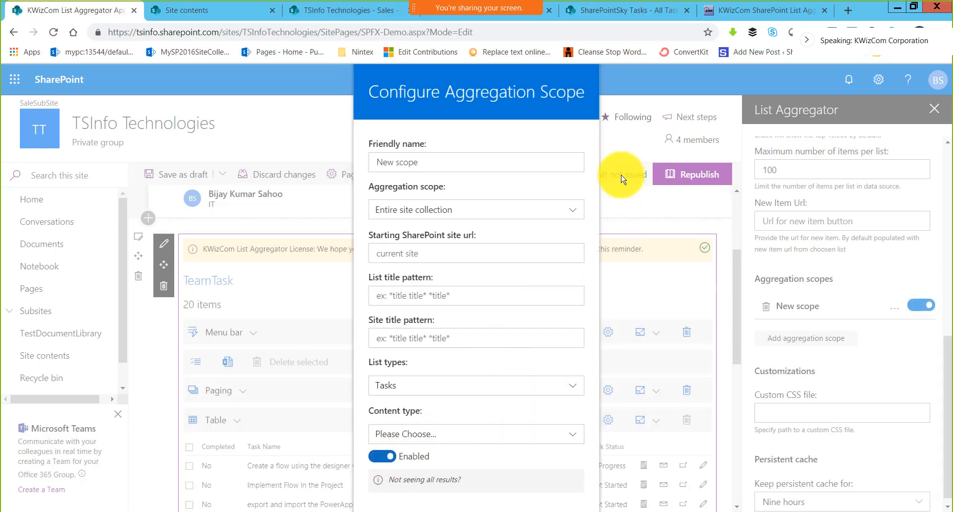
click(620, 84)
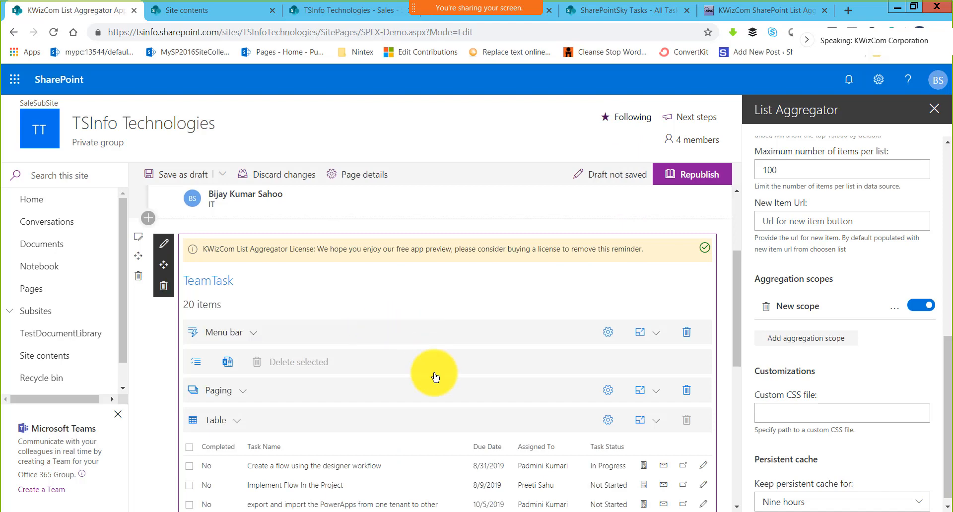
Step: Change the TeamTask web part's Menu bar control to Conditional Formatting and close the List Aggregator properties
scroll(425, 362, down, 3)
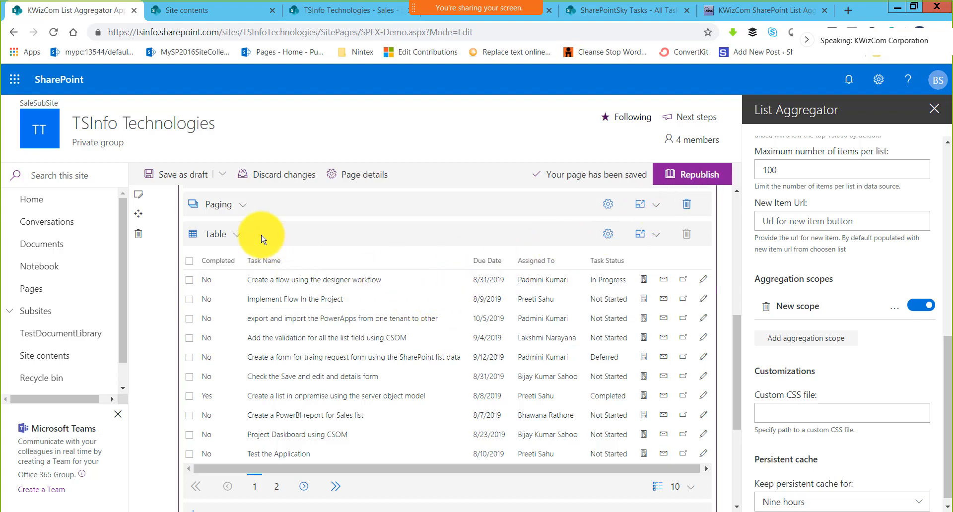
scroll(266, 295, up, 3)
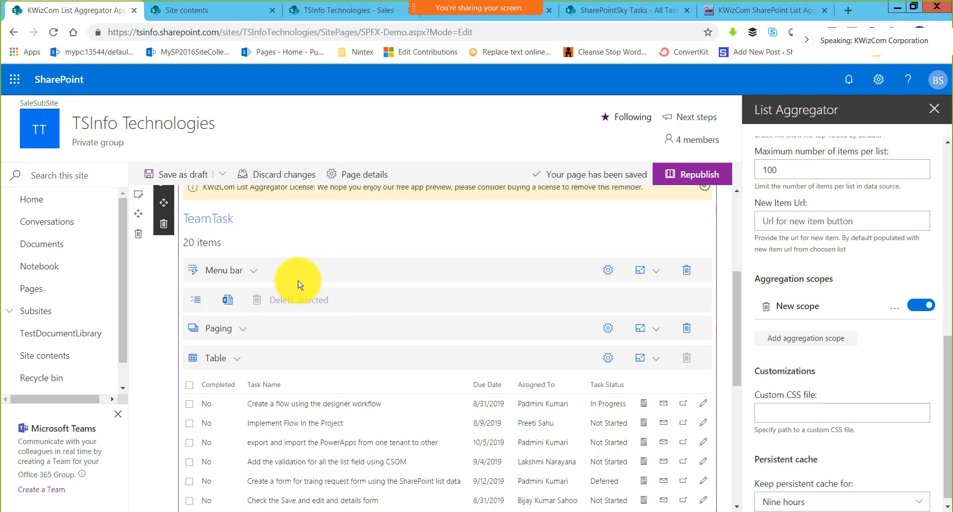
click(250, 273)
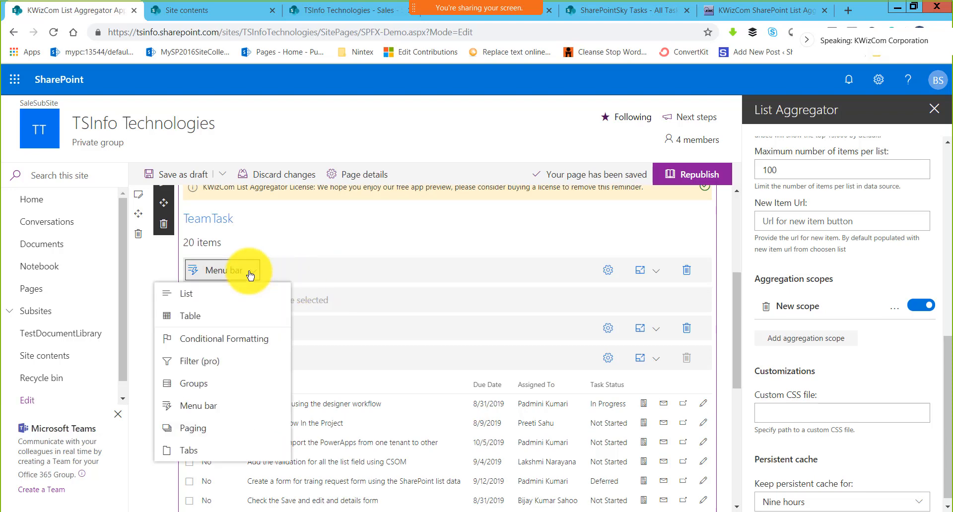
click(236, 348)
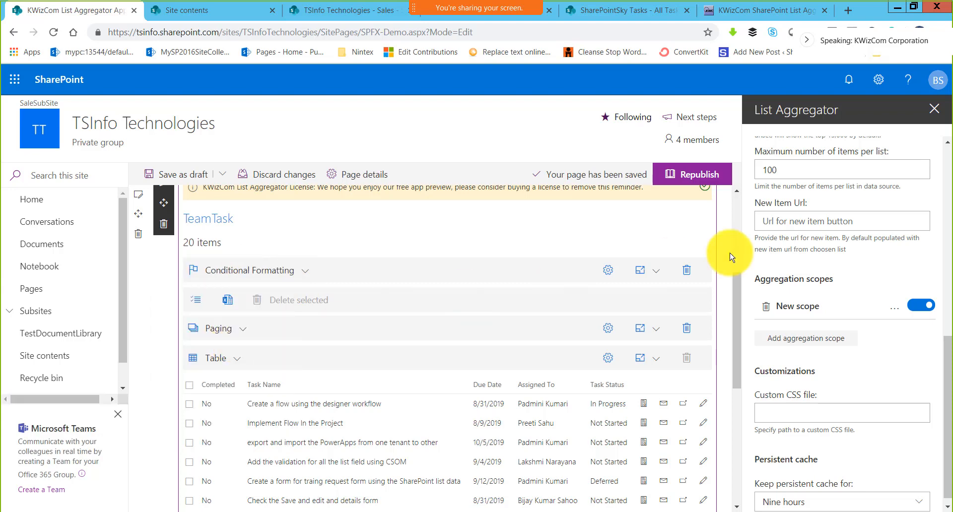
click(936, 110)
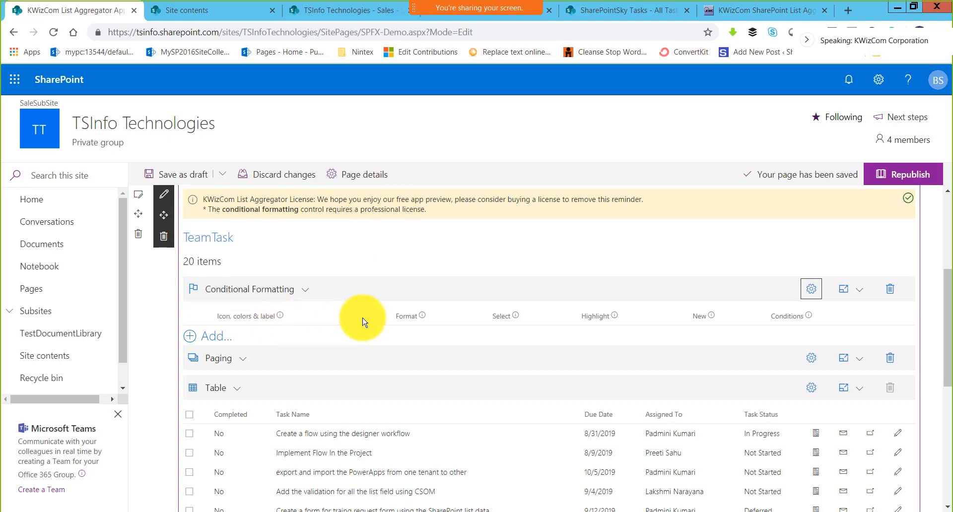
Step: Add a conditional formatting rule to the TeamTask web part and give it a muted yellow background color
scroll(362, 322, down, 1)
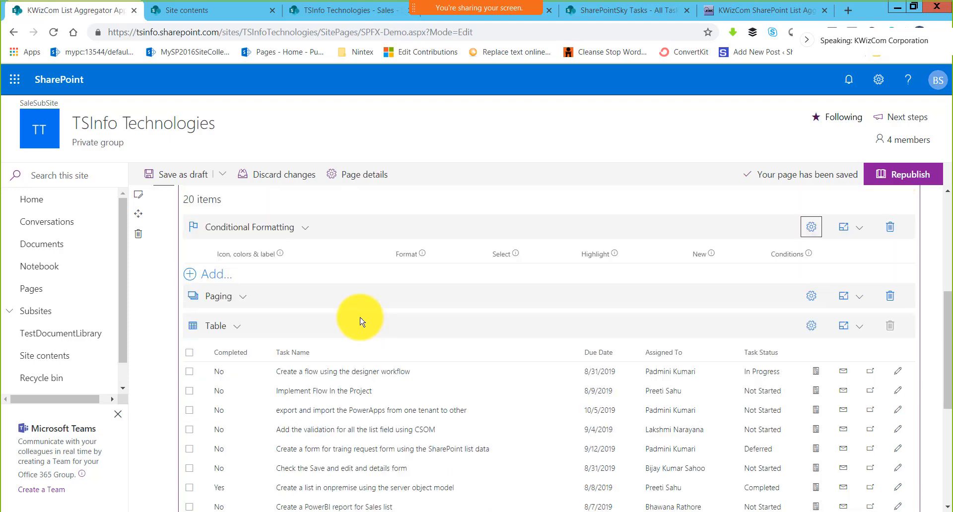
click(200, 277)
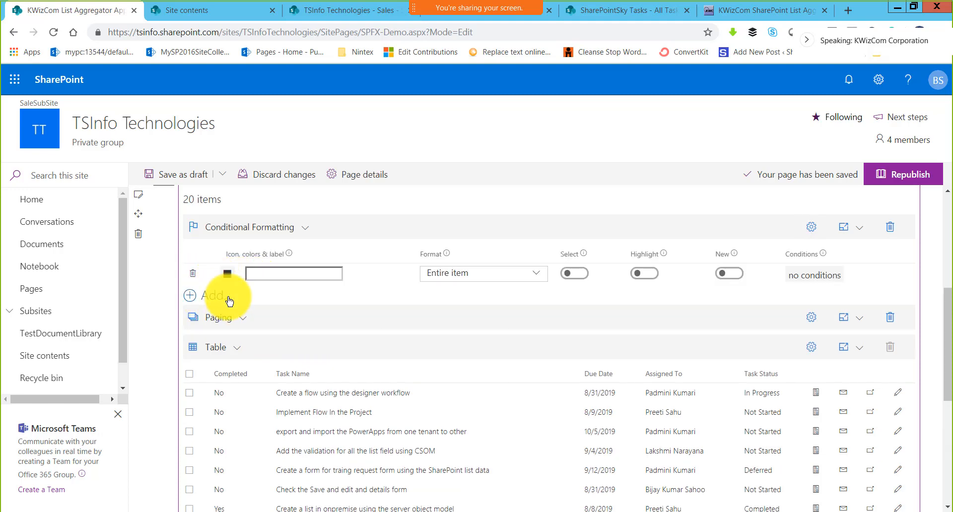
click(270, 273)
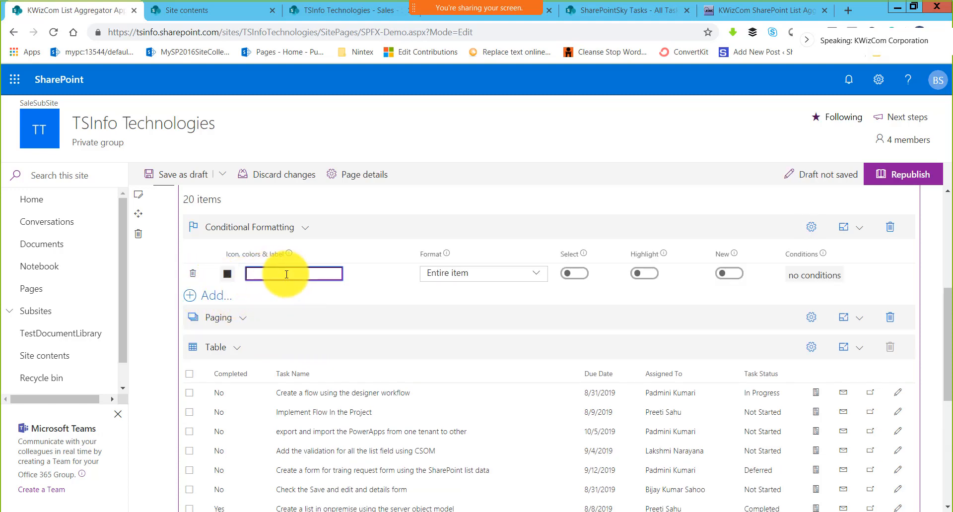
click(226, 281)
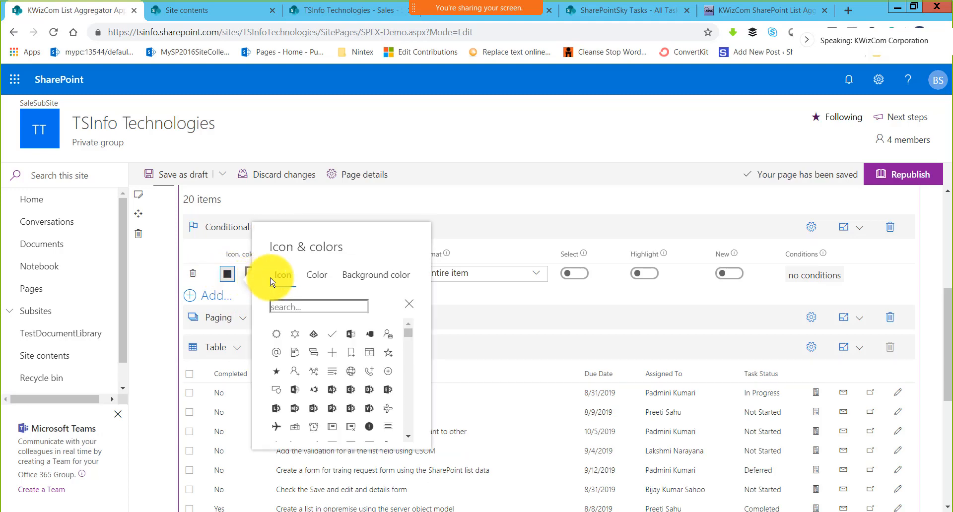
click(371, 281)
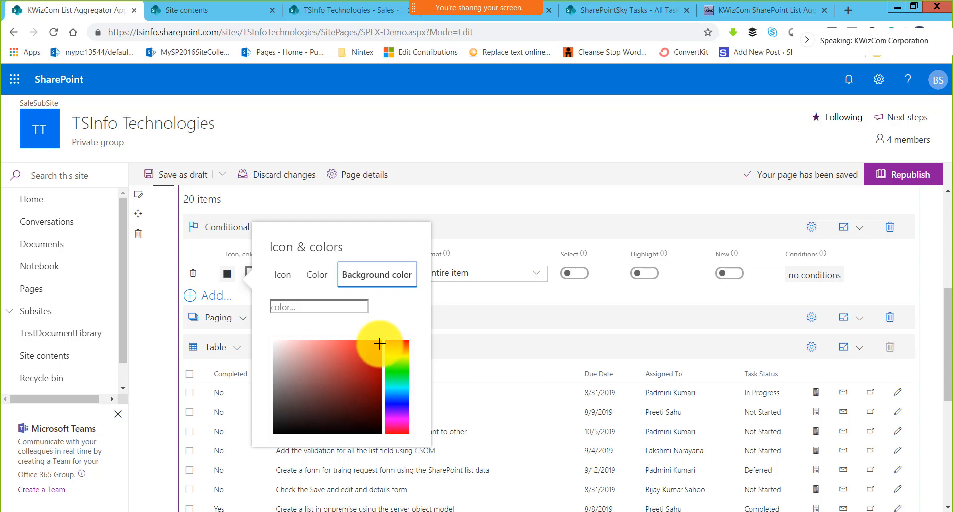
click(395, 355)
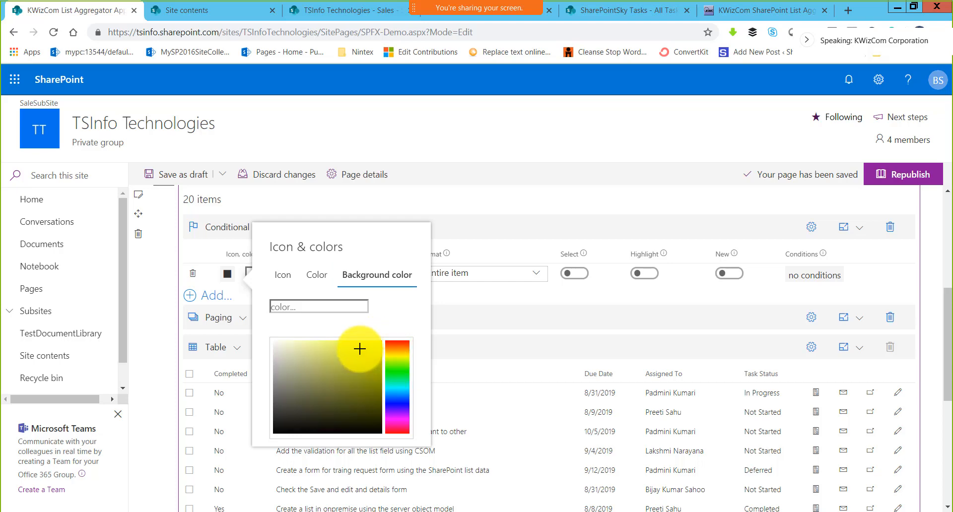
click(359, 349)
click(453, 305)
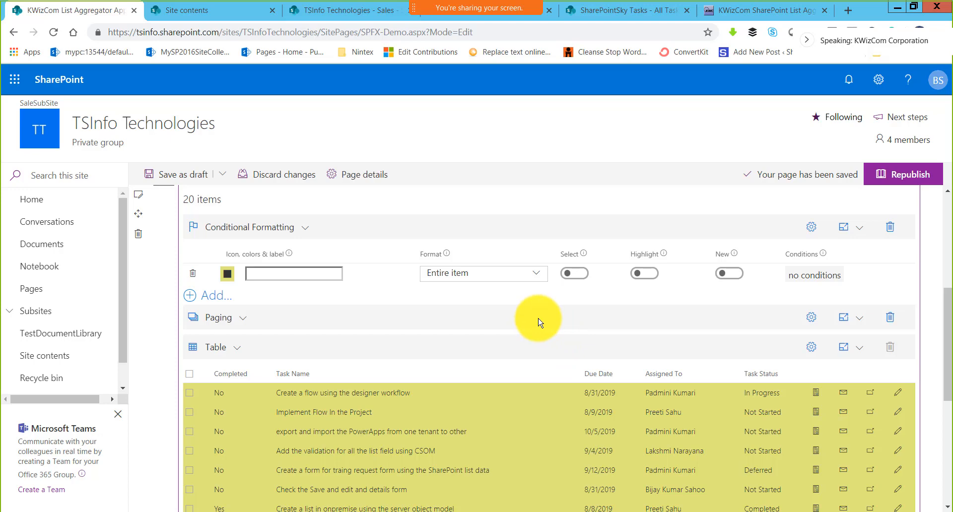
Step: Apply the condition Task Status is equal to In Progress to the yellow rule and close the conditions editor
click(797, 277)
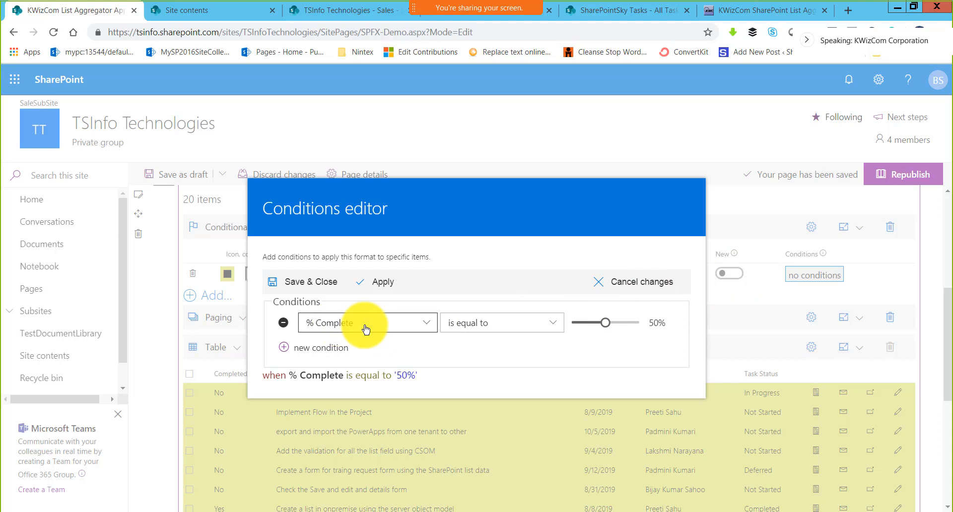
click(382, 329)
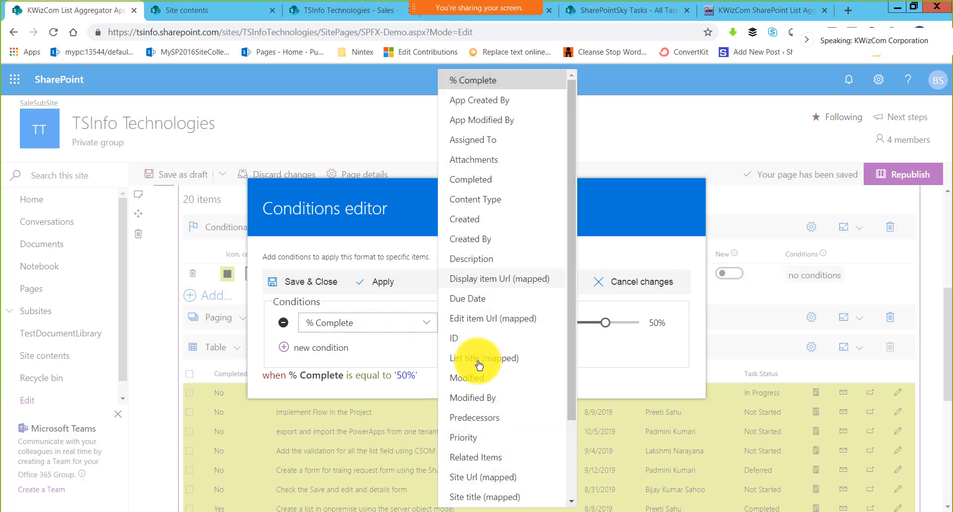
scroll(485, 448, down, 2)
click(481, 457)
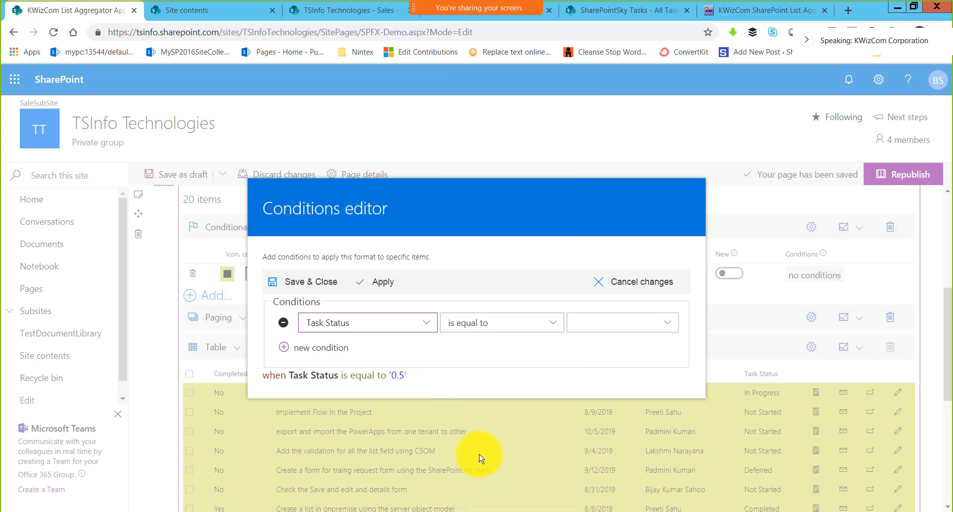
click(591, 331)
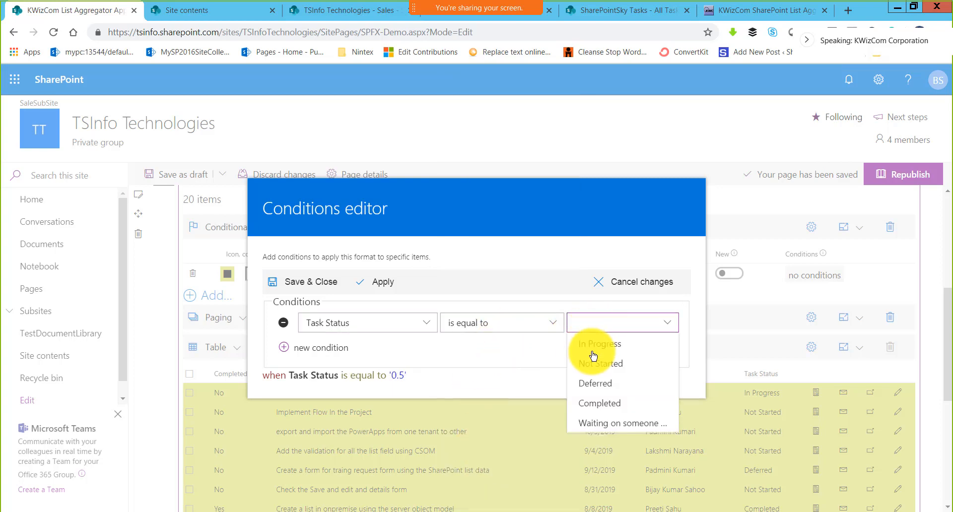
click(590, 347)
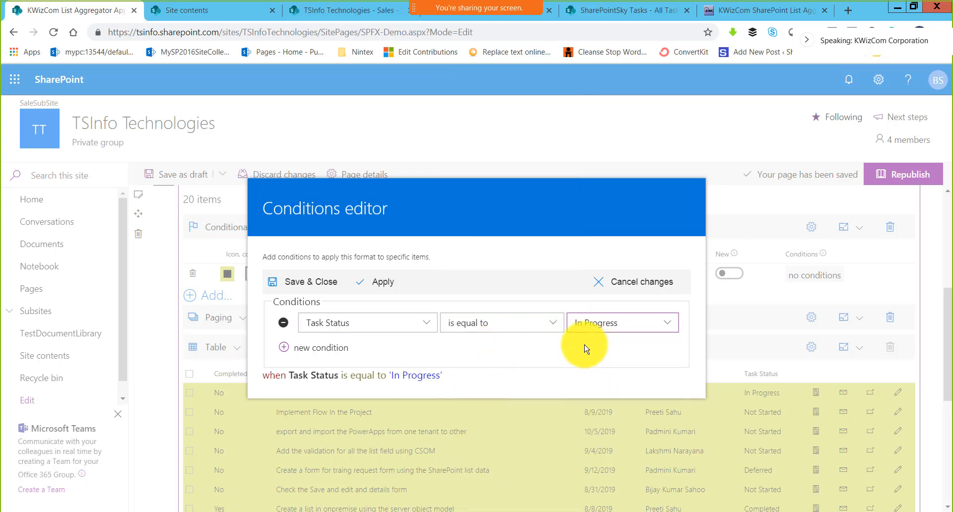
click(382, 283)
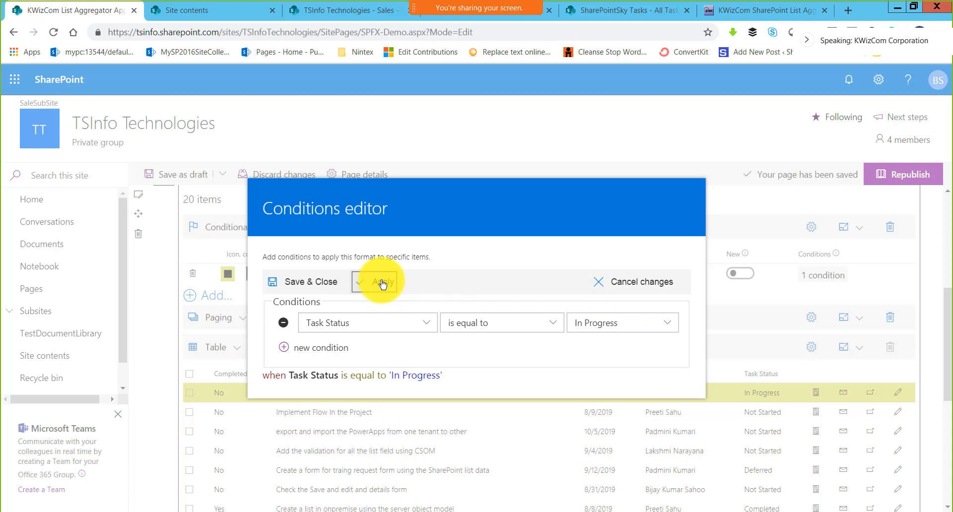
click(731, 201)
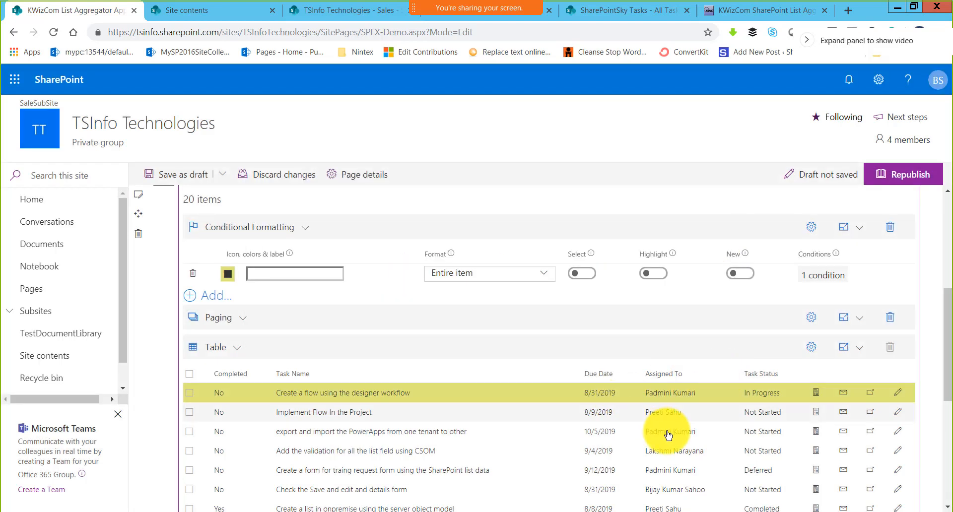
Step: Add a second conditional formatting rule with the light red background color #F16868
scroll(655, 418, down, 2)
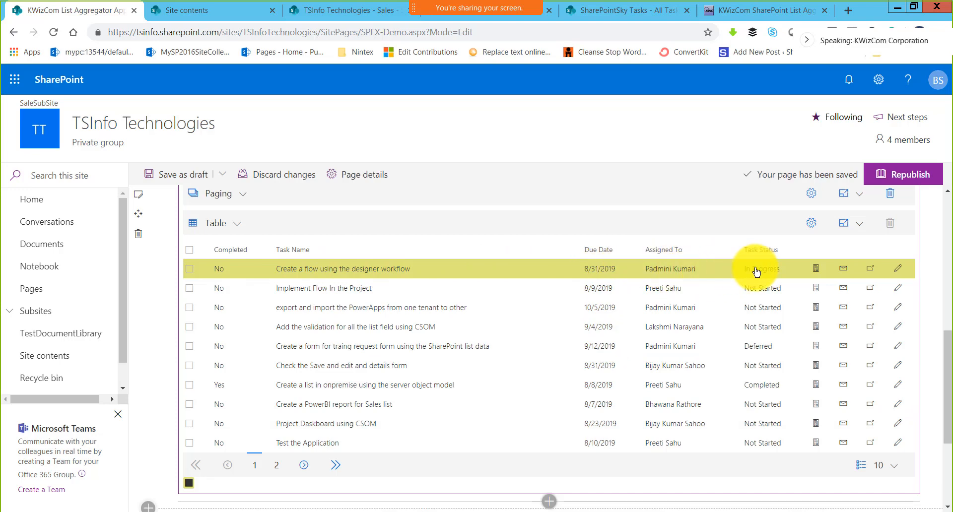
scroll(571, 306, up, 1)
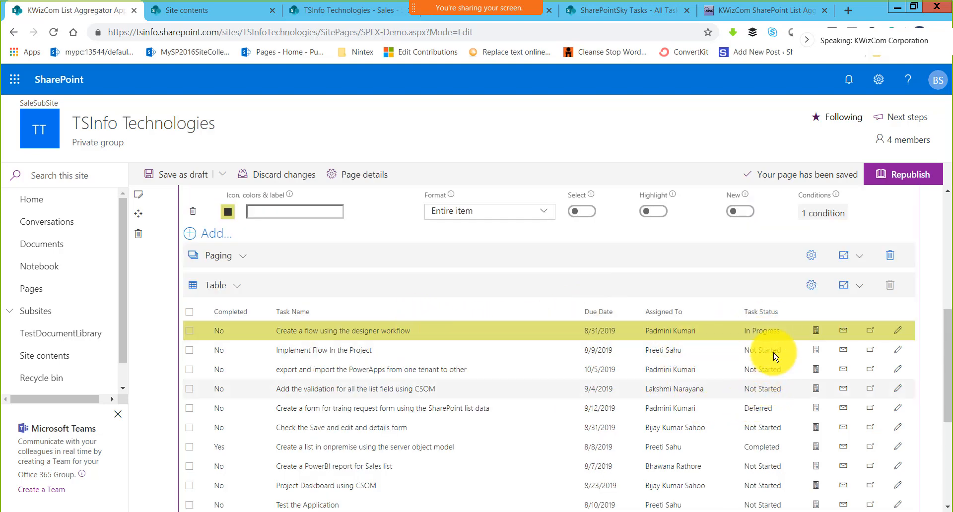
click(223, 234)
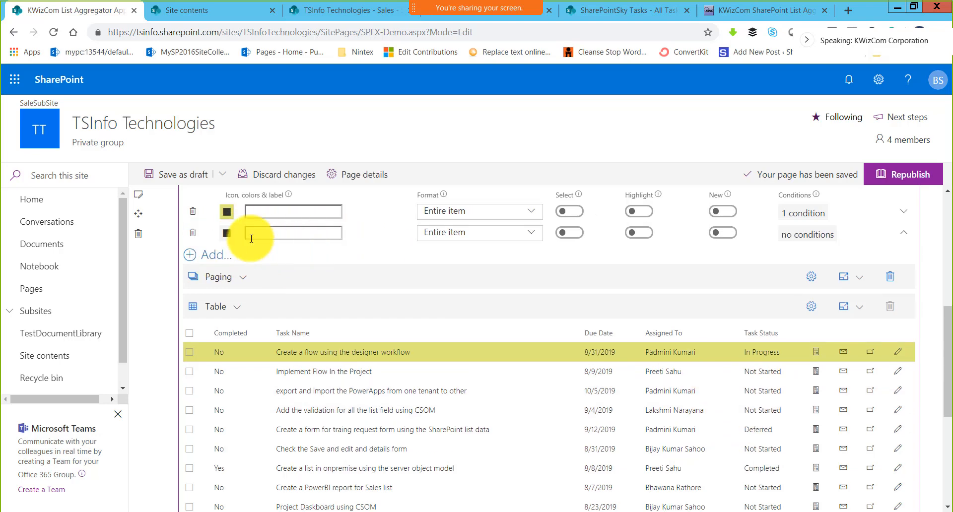
click(227, 234)
click(408, 263)
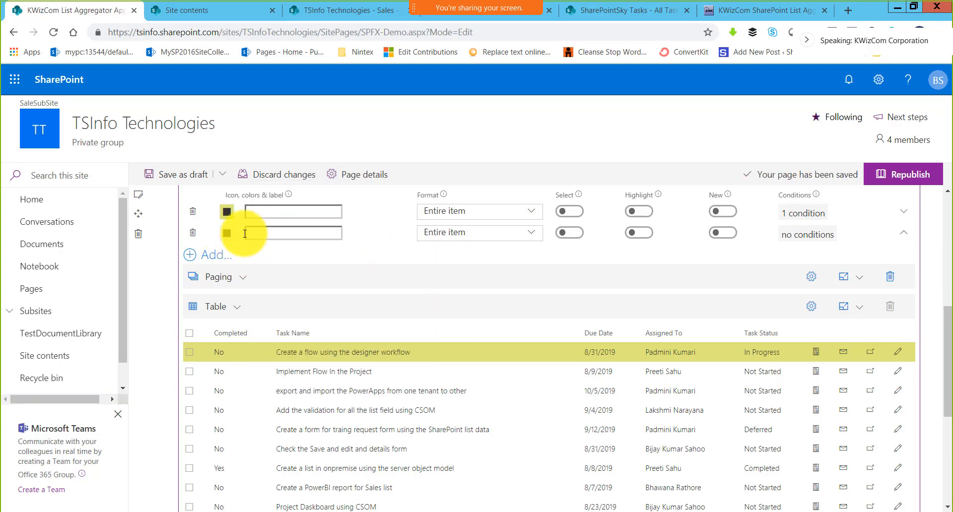
click(357, 243)
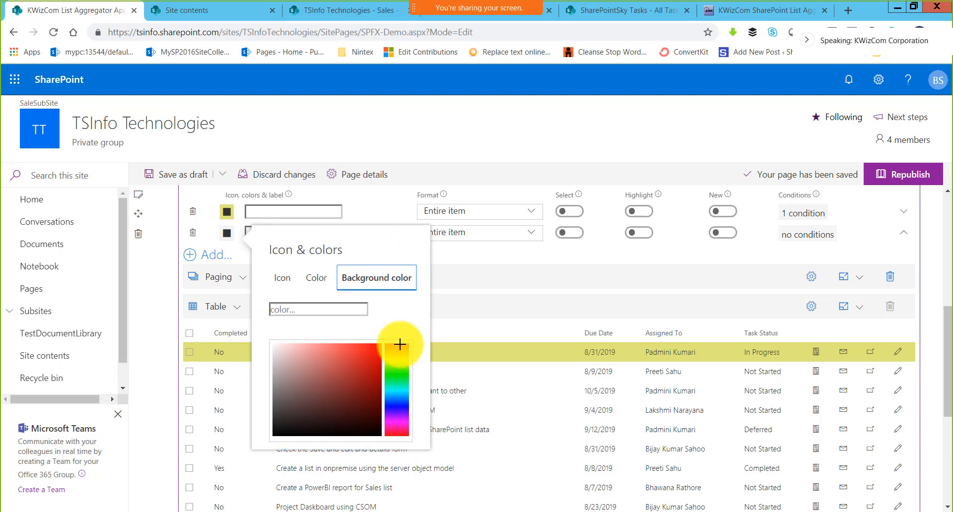
click(394, 345)
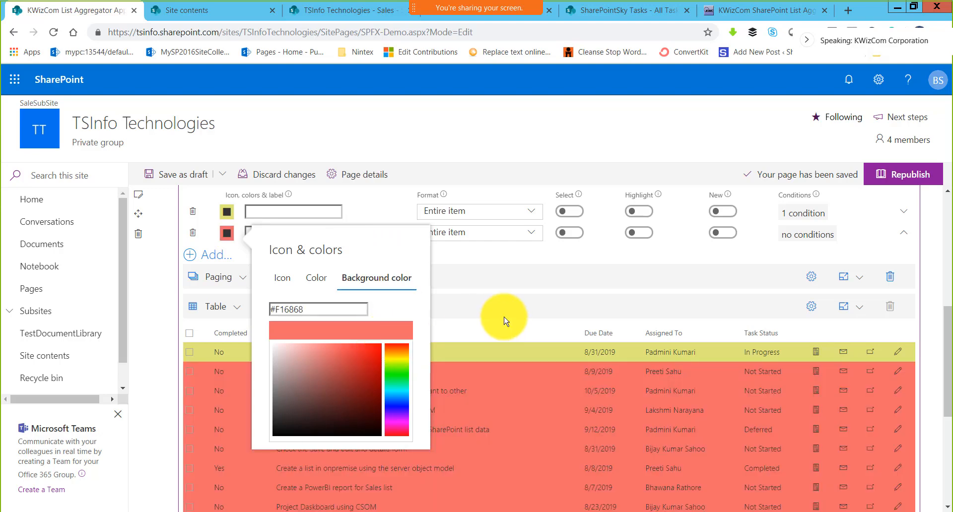
click(480, 296)
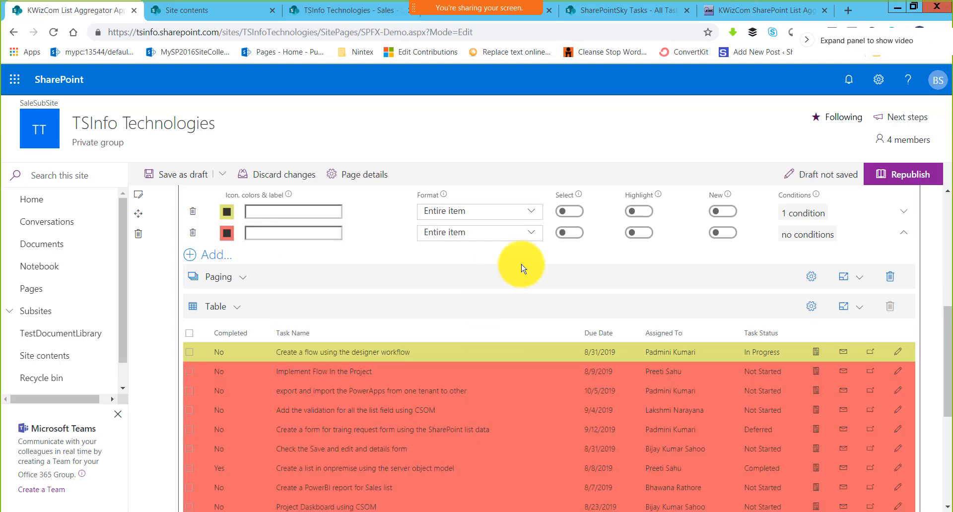
Step: Set the red rule's format to cover only the Task Status column instead of the entire item
click(779, 243)
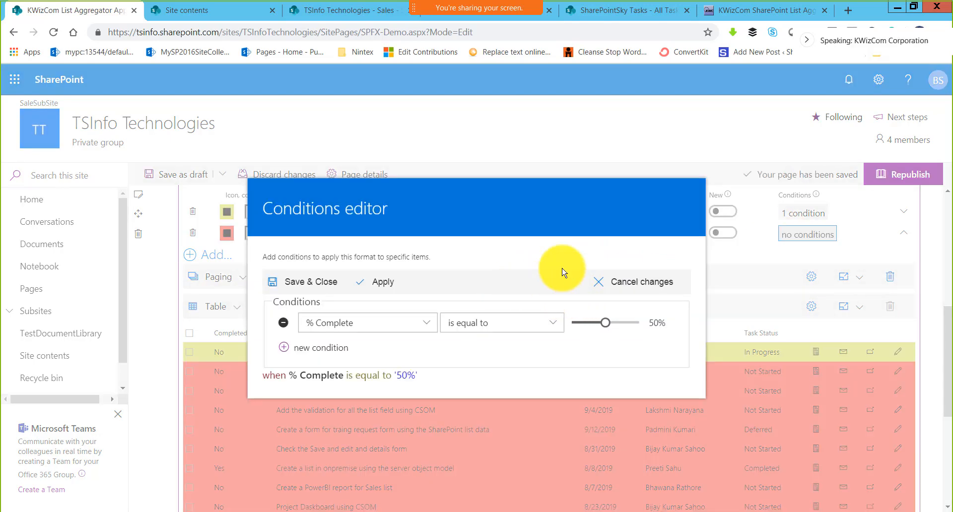
click(645, 281)
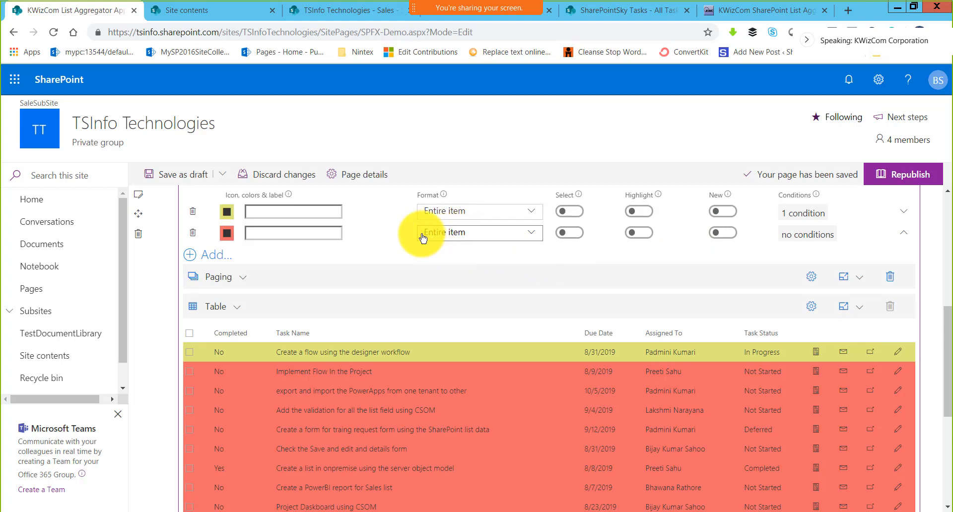
click(491, 241)
scroll(480, 305, down, 2)
scroll(481, 310, down, 6)
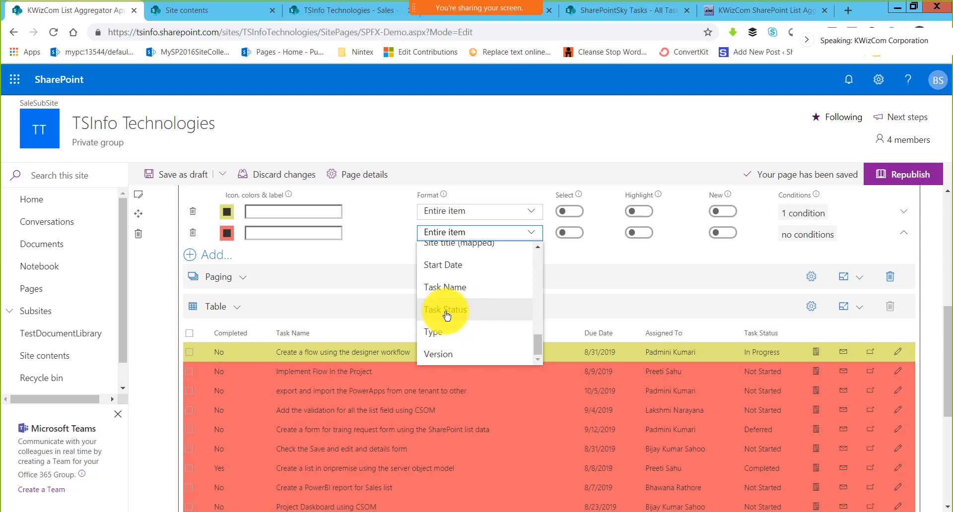
click(447, 312)
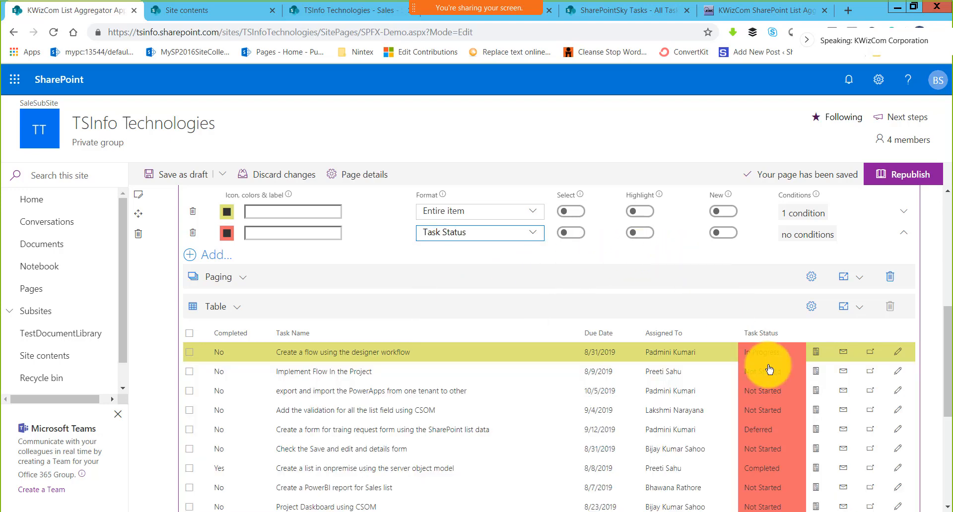
Step: Apply the condition Task Status is equal to Not Started to the red rule and close the conditions editor
scroll(776, 430, down, 4)
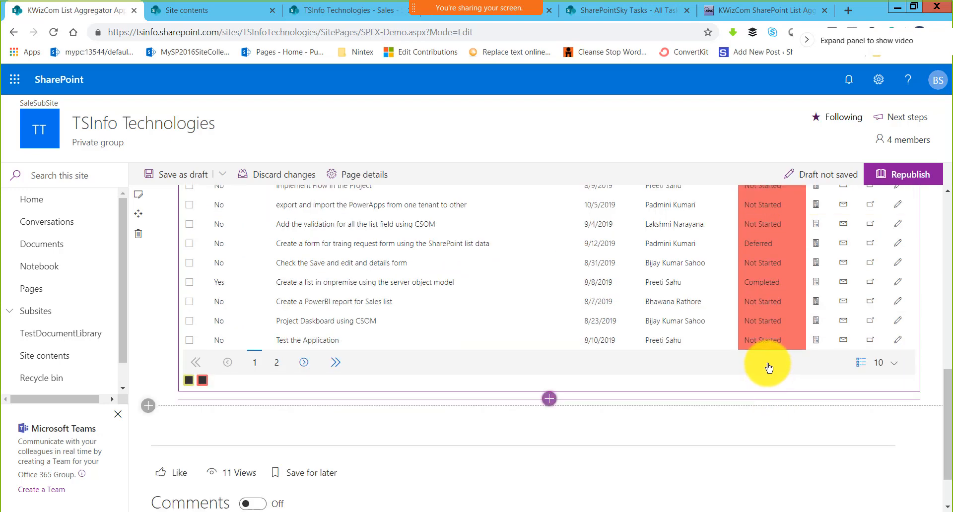
scroll(768, 367, up, 4)
click(807, 234)
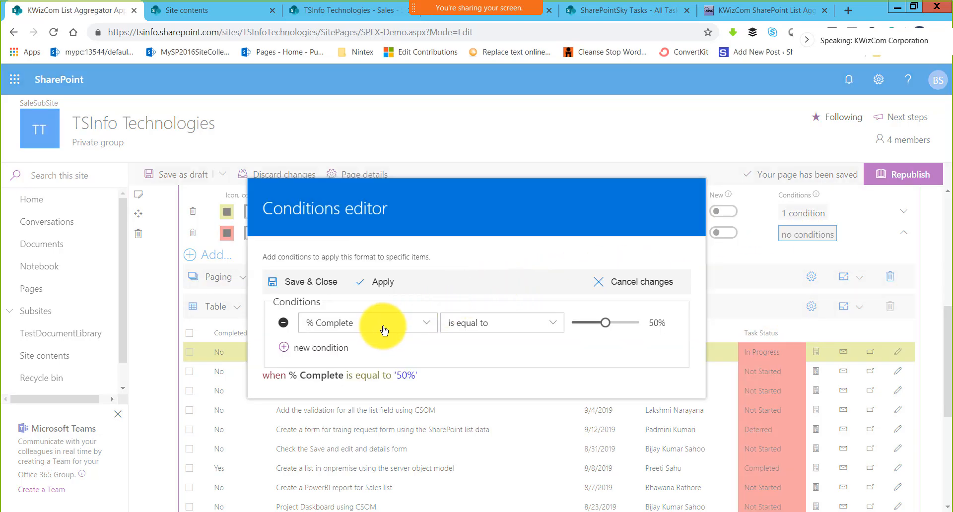
click(387, 330)
scroll(483, 467, down, 2)
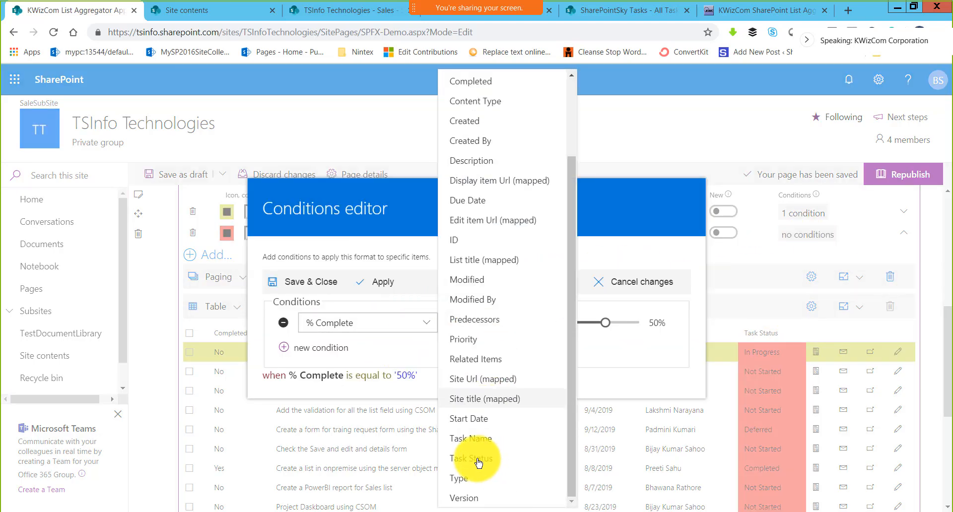
click(478, 463)
click(609, 329)
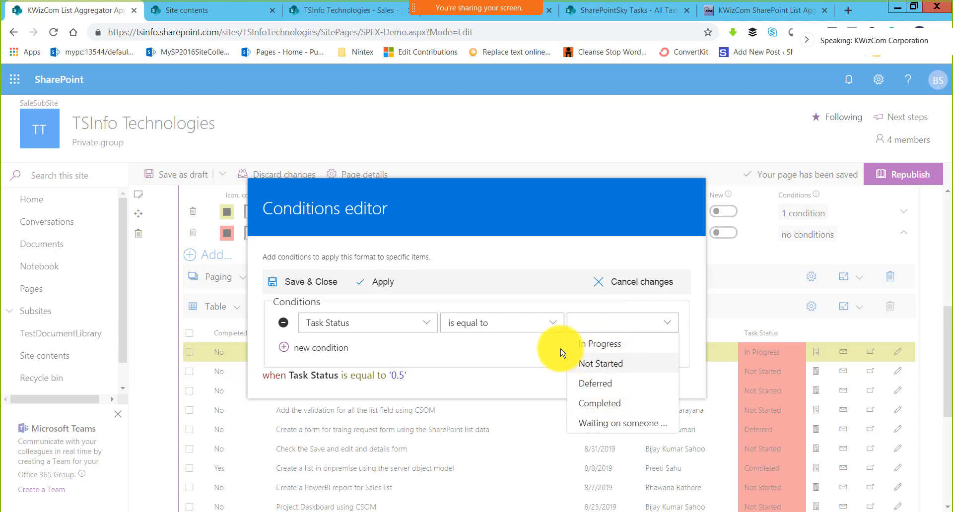
click(600, 364)
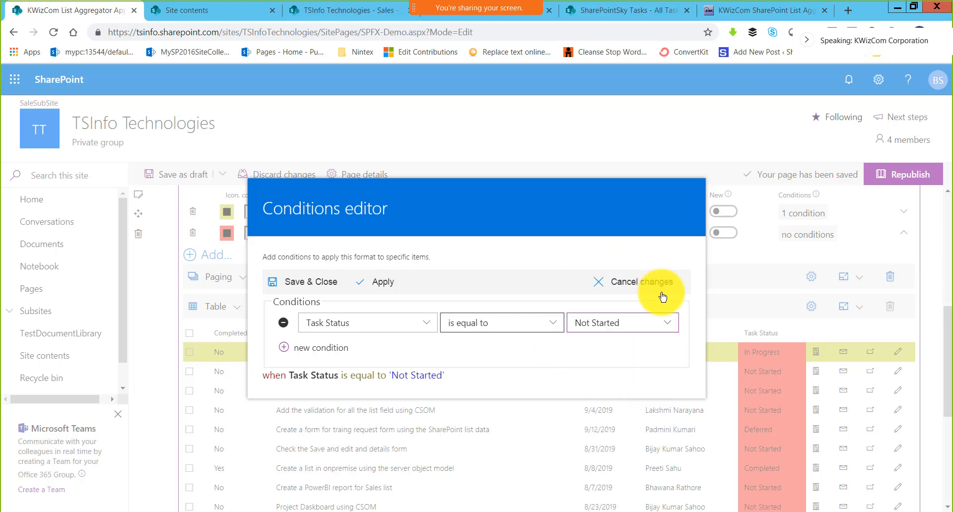
click(380, 281)
click(754, 456)
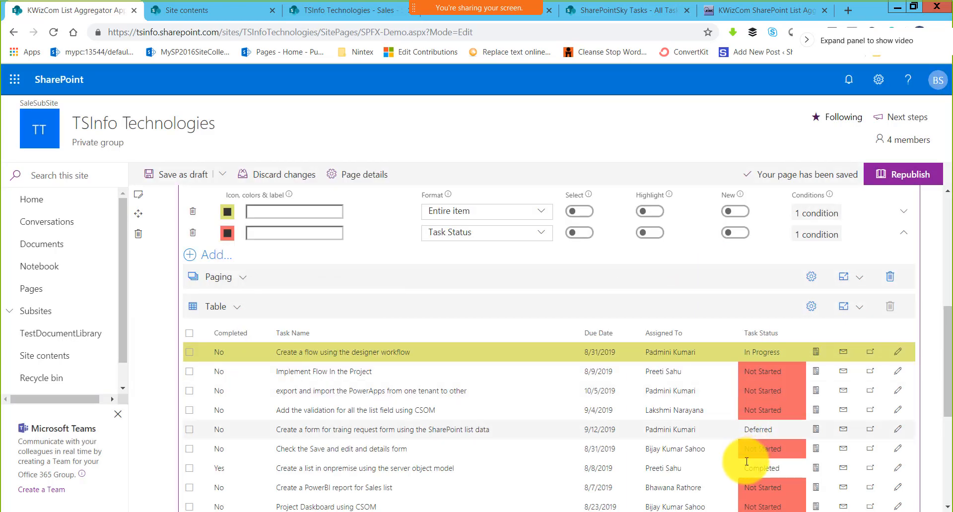
Step: Examine how the two conditional formatting rules color the rows and Task Status cells of the TeamTask table
scroll(744, 404, down, 4)
scroll(734, 419, up, 1)
scroll(745, 323, up, 1)
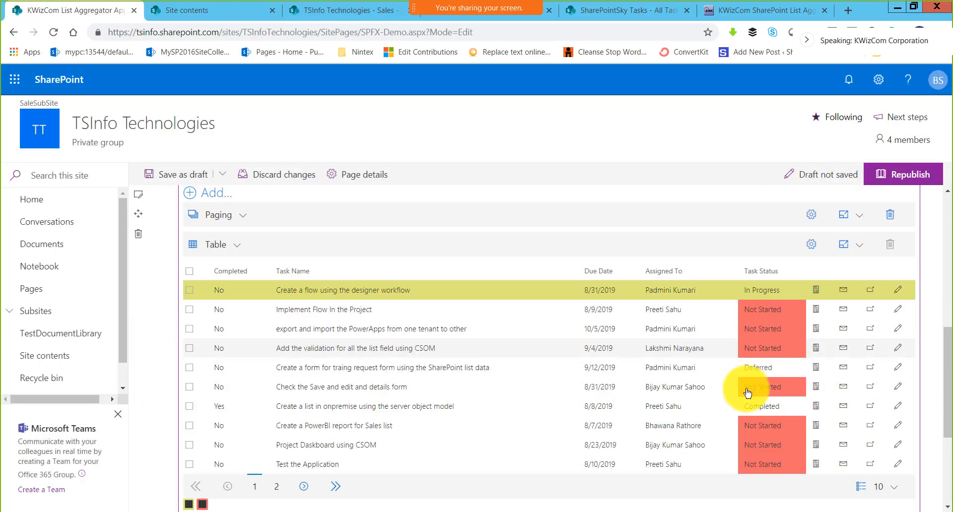
scroll(740, 403, down, 2)
scroll(737, 402, up, 1)
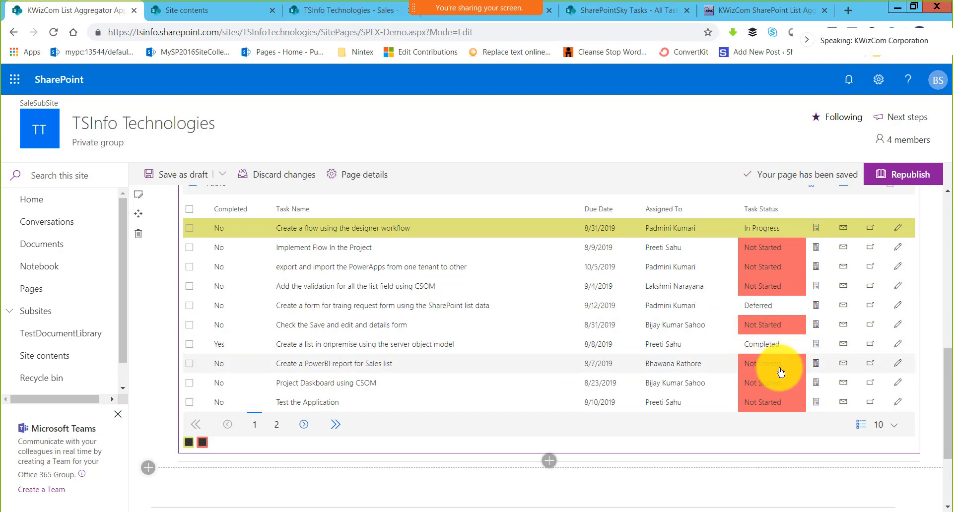
scroll(750, 389, up, 1)
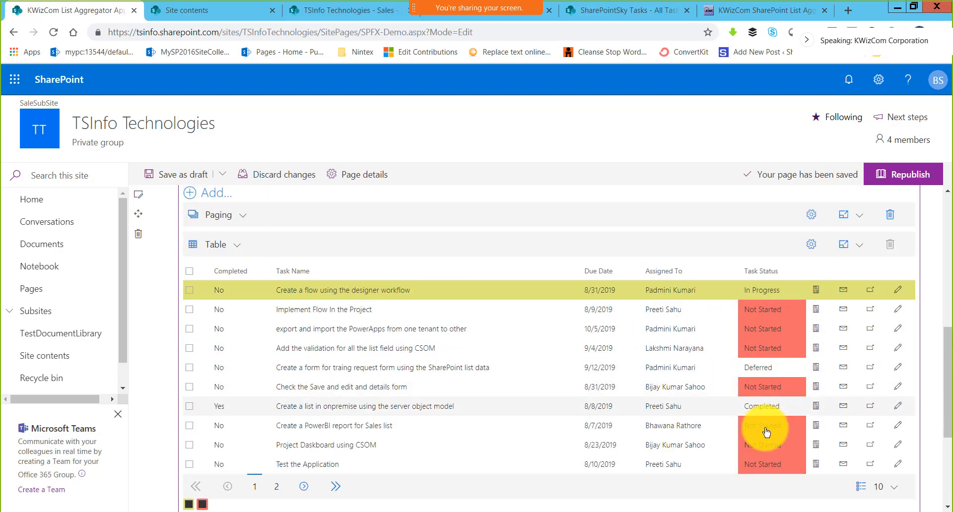
scroll(766, 432, up, 1)
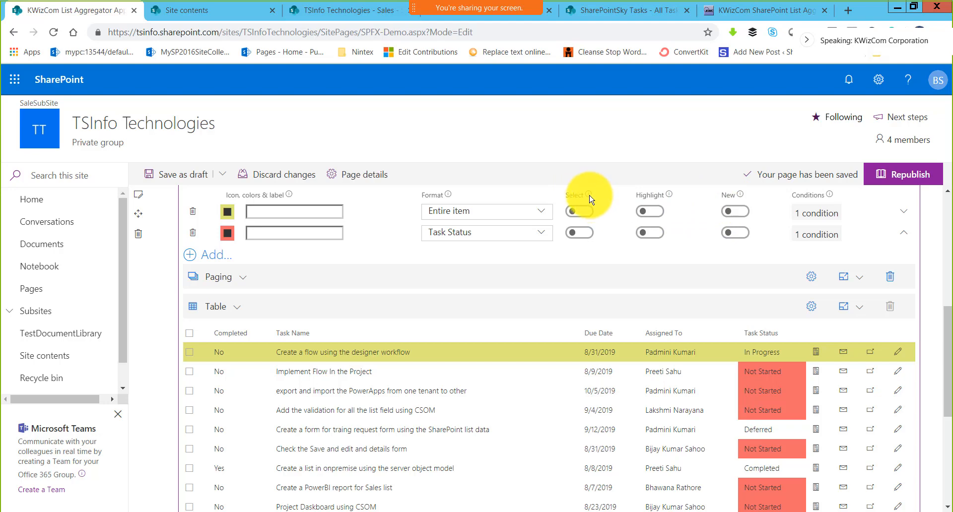
Step: Turn on the New and Highlight options for the red Task Status rule and check the markers on the matching tasks
click(735, 233)
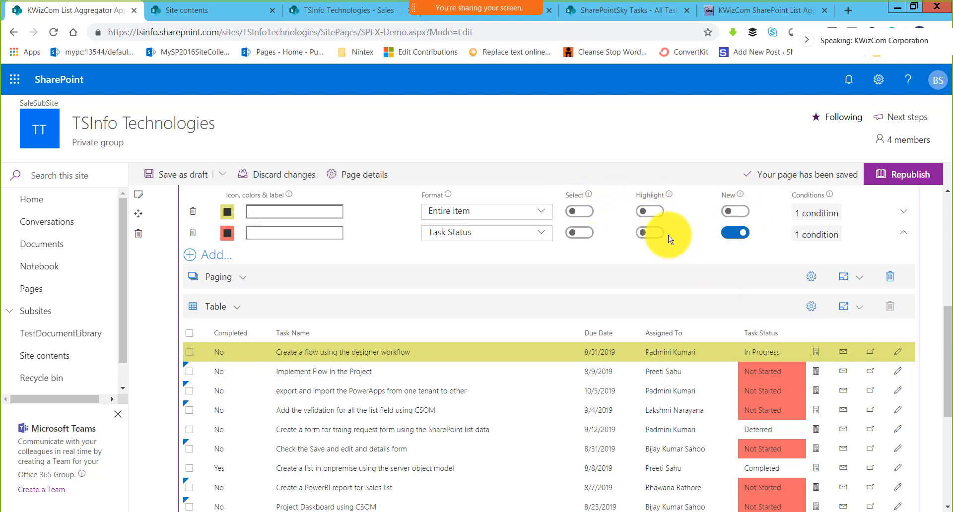
scroll(708, 339, down, 2)
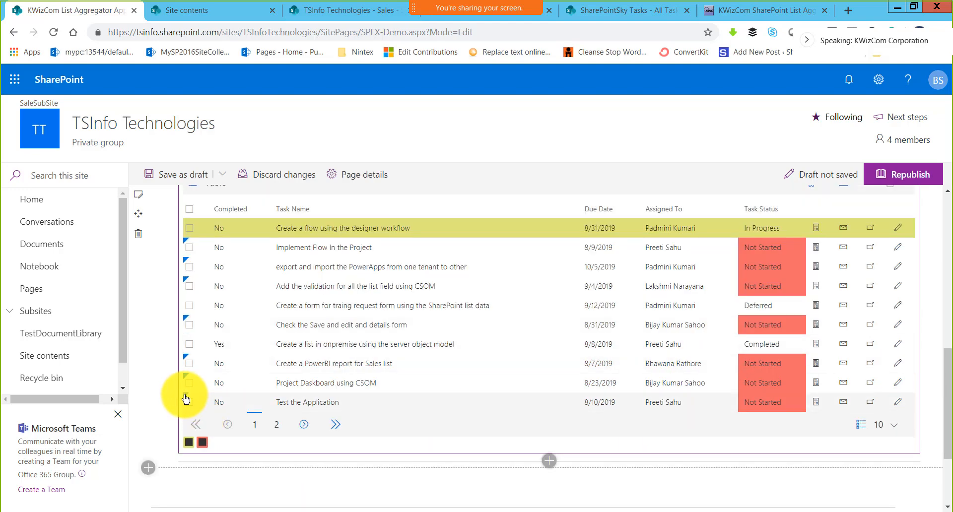
scroll(182, 358, up, 1)
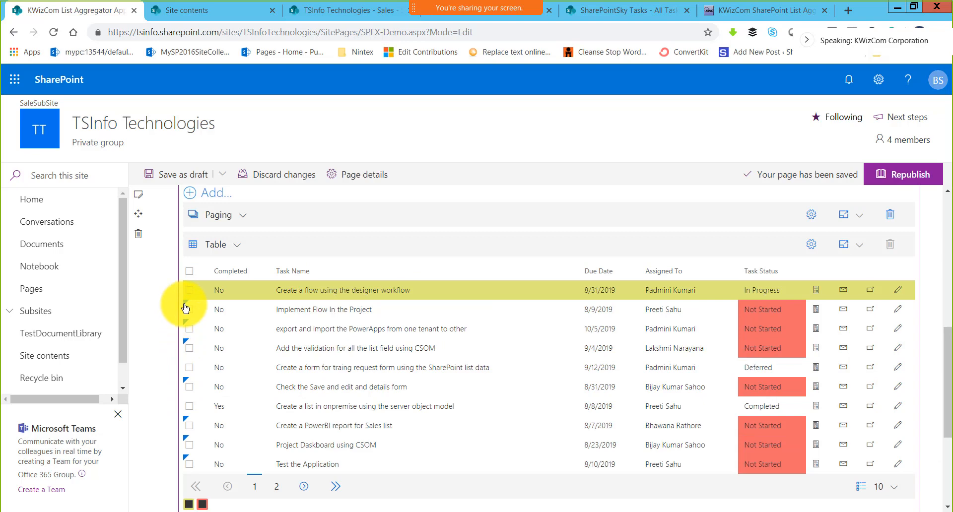
scroll(185, 309, up, 1)
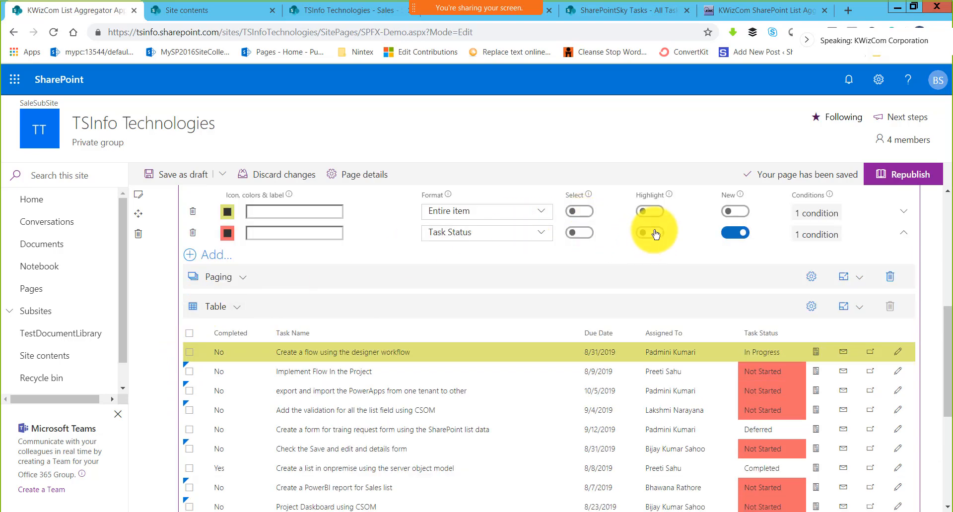
scroll(584, 337, down, 2)
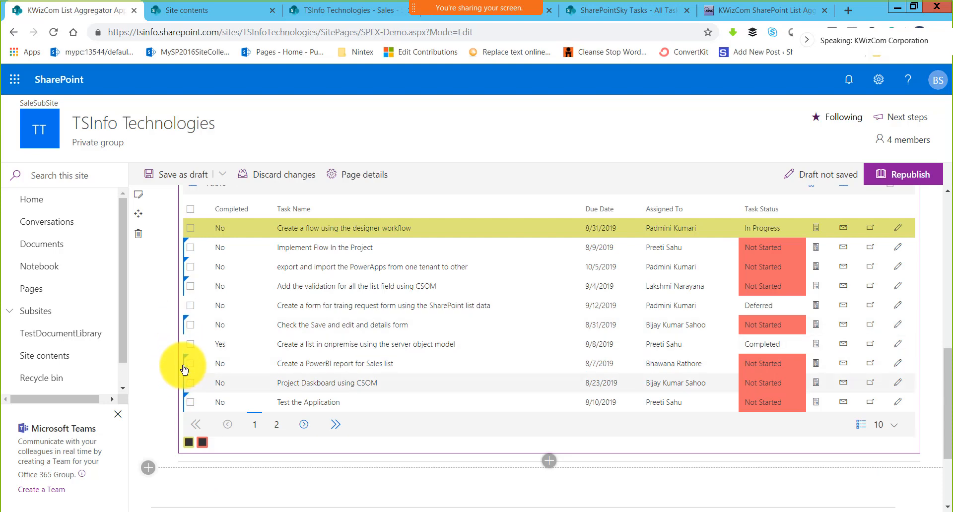
scroll(620, 260, up, 2)
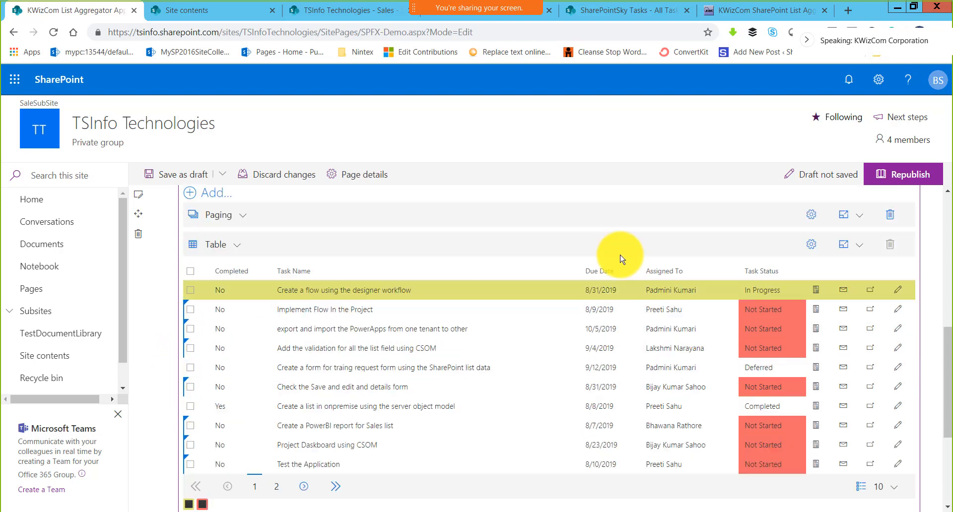
Step: Turn on the Select option for the red Task Status rule and review the selected rows in the table
click(579, 233)
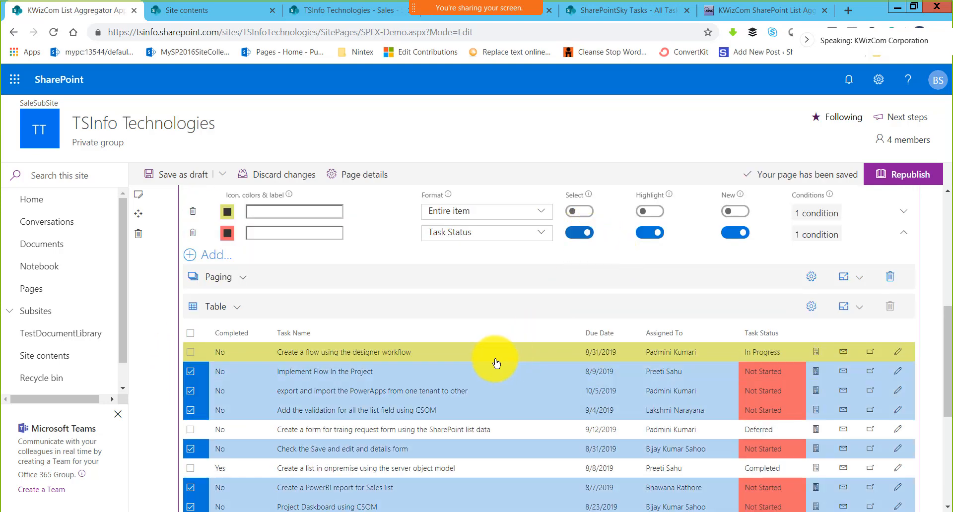
scroll(500, 357, down, 2)
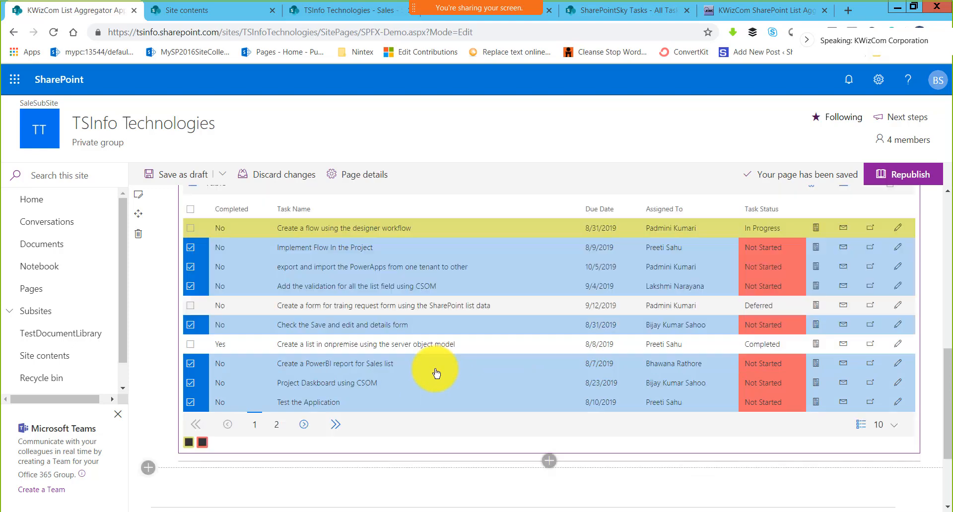
click(192, 386)
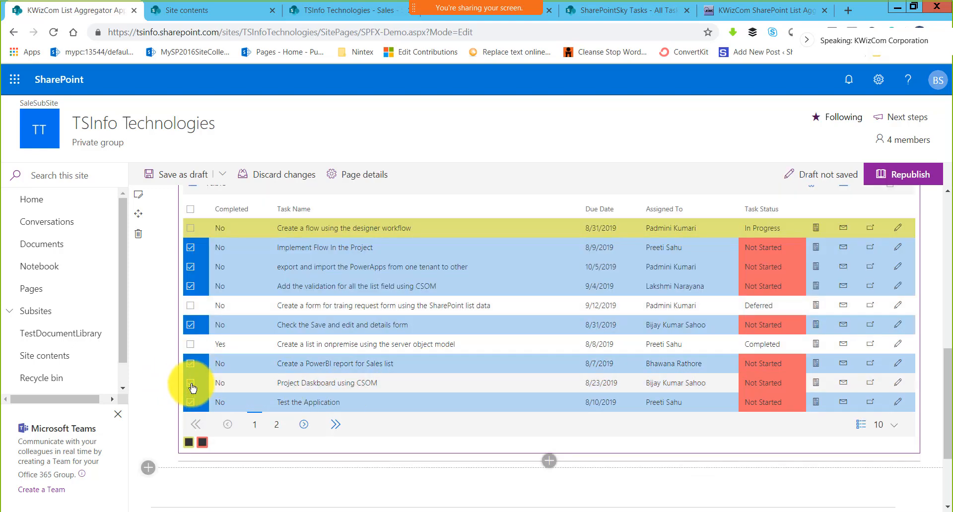
scroll(546, 385, up, 3)
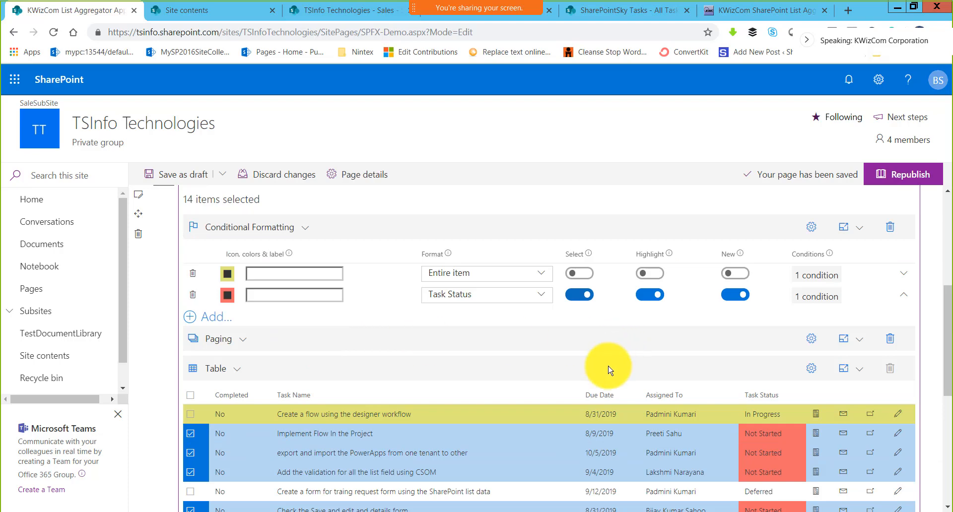
scroll(607, 330, down, 1)
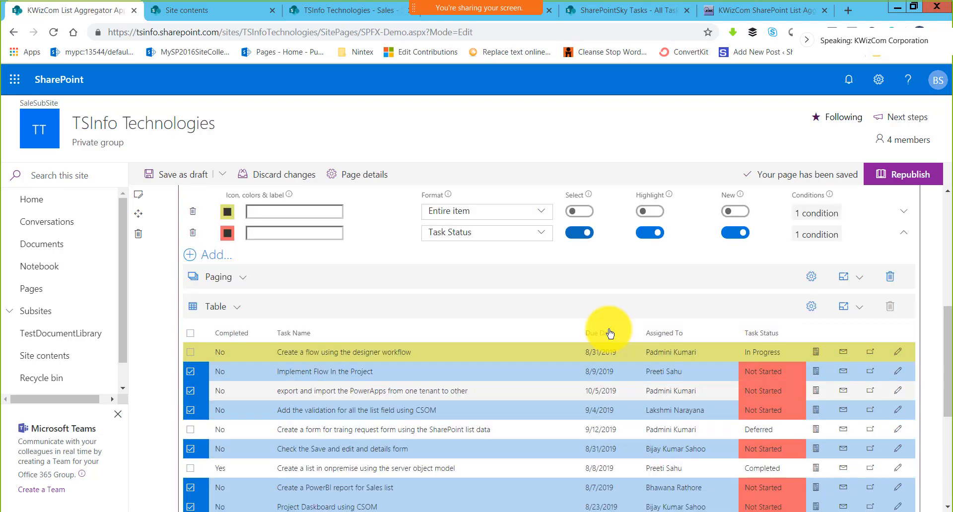
scroll(546, 329, up, 1)
Step: Add a third conditional formatting rule and set its format to cover only the Assigned To column
click(215, 317)
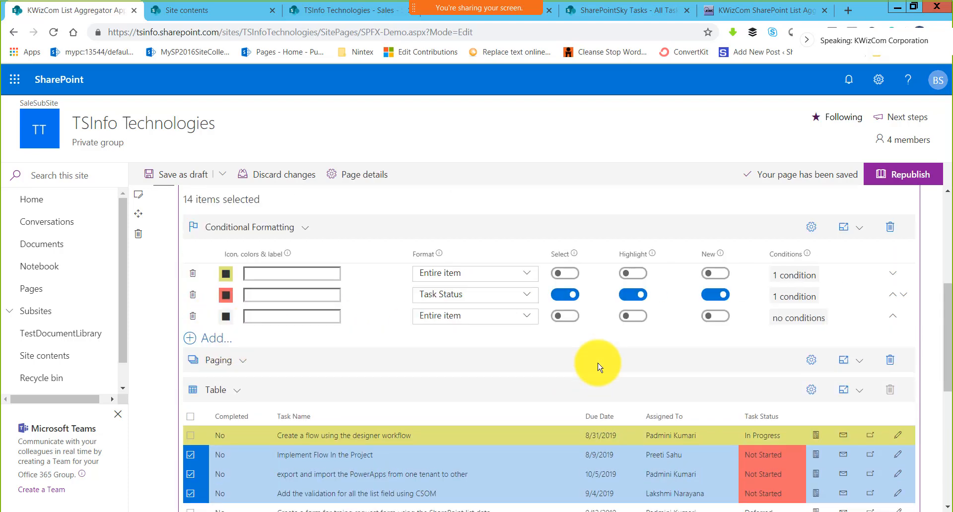
scroll(598, 366, down, 3)
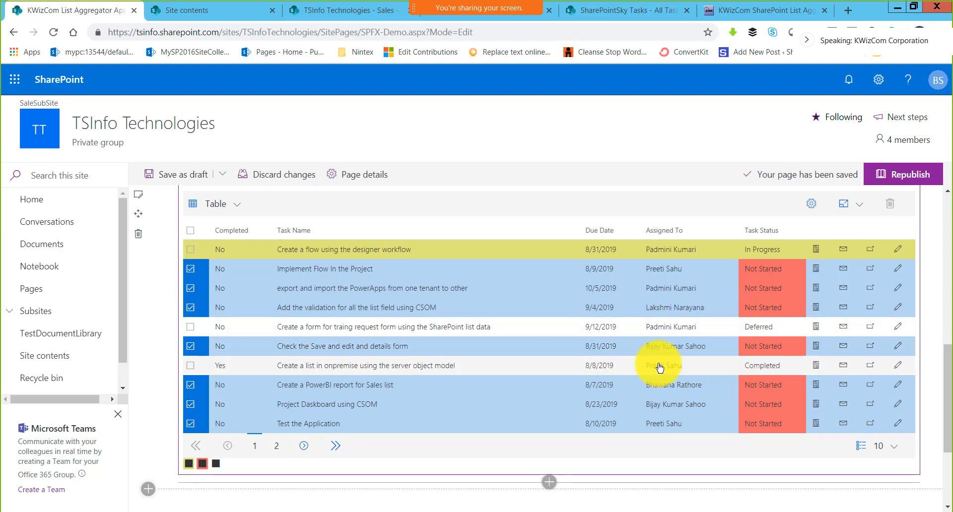
scroll(461, 298, up, 3)
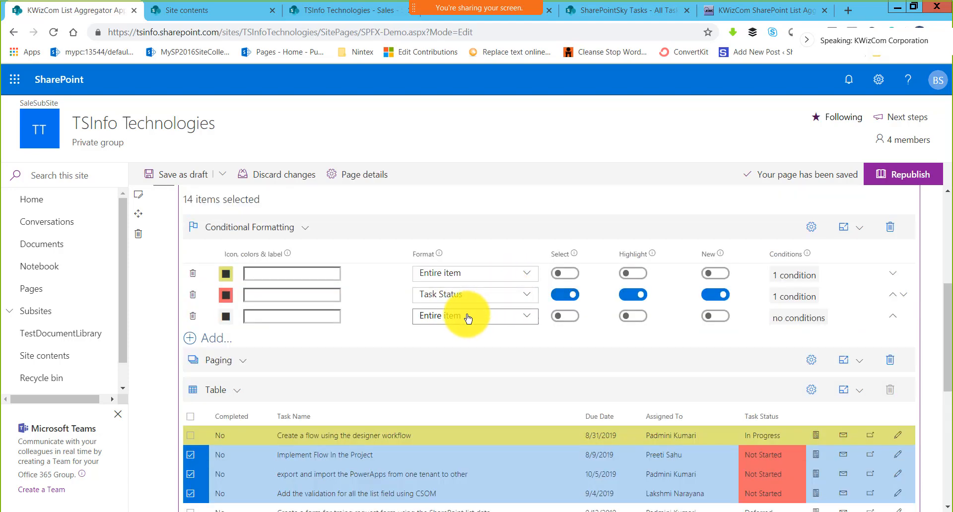
click(461, 318)
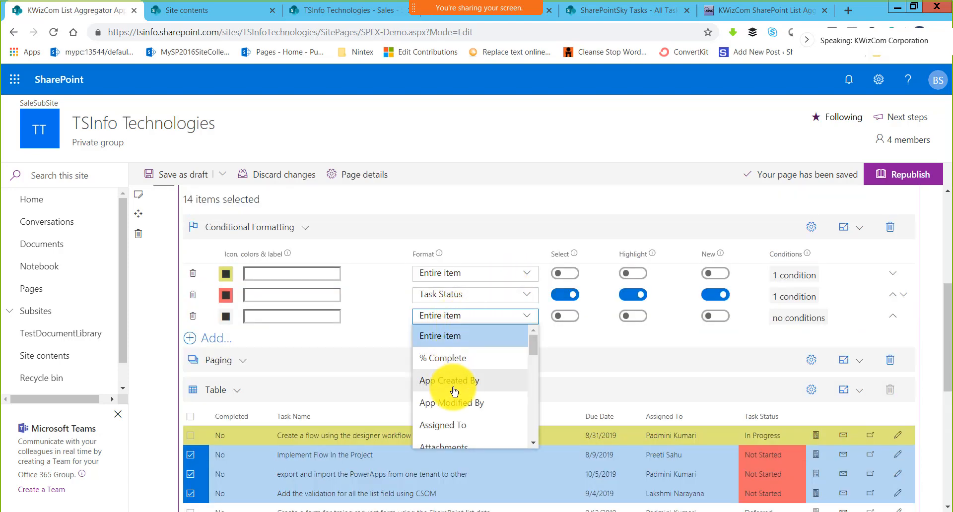
scroll(453, 389, down, 2)
scroll(453, 391, down, 1)
scroll(452, 392, down, 1)
scroll(452, 390, up, 2)
click(442, 368)
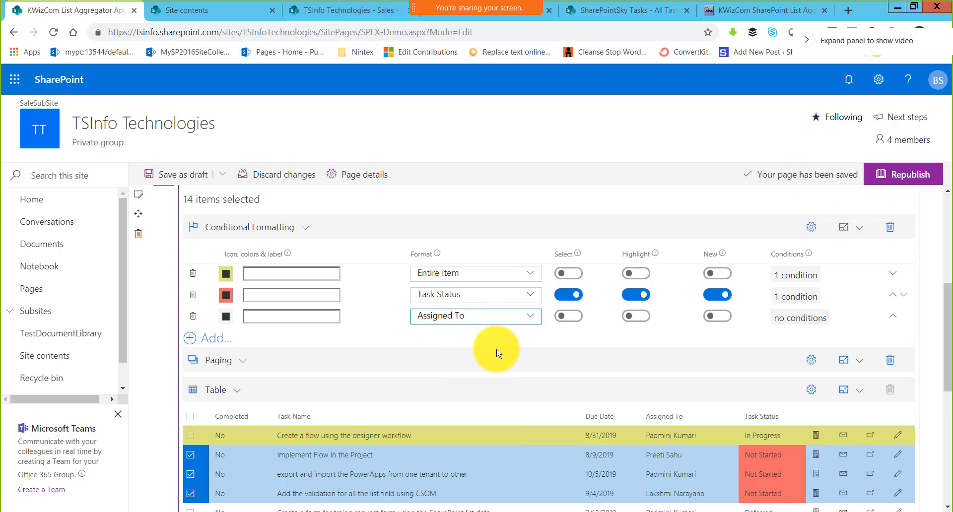
Step: Try to set the Assigned To rule's condition to Task Status is equal to Completed
click(791, 320)
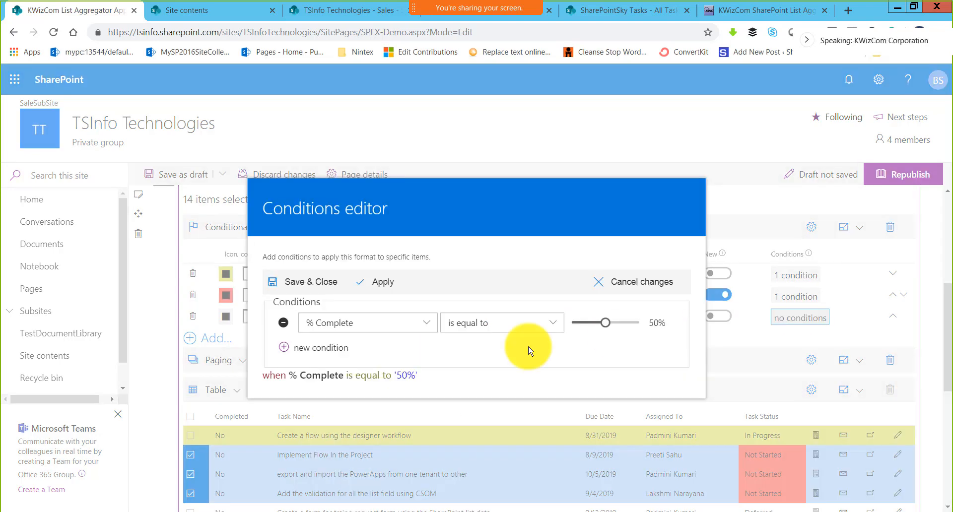
click(386, 324)
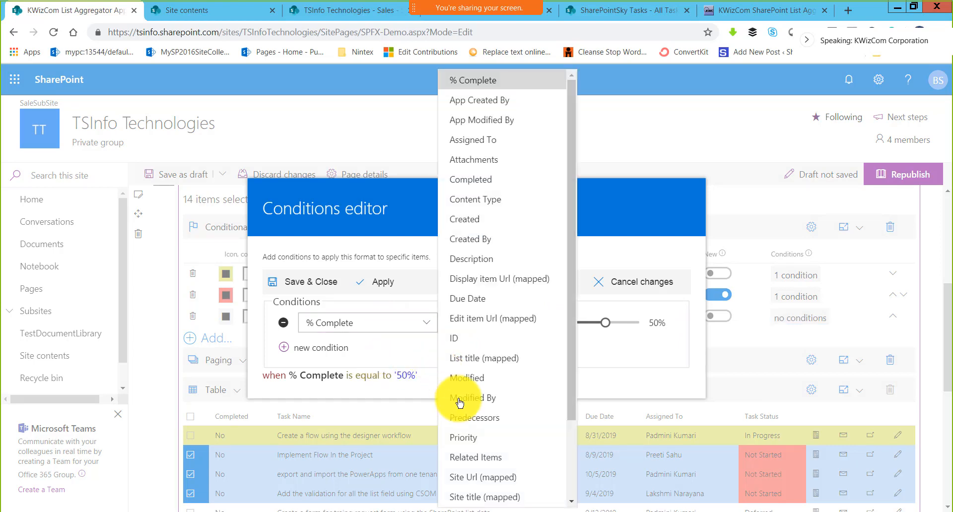
scroll(480, 449, down, 2)
click(481, 458)
click(589, 342)
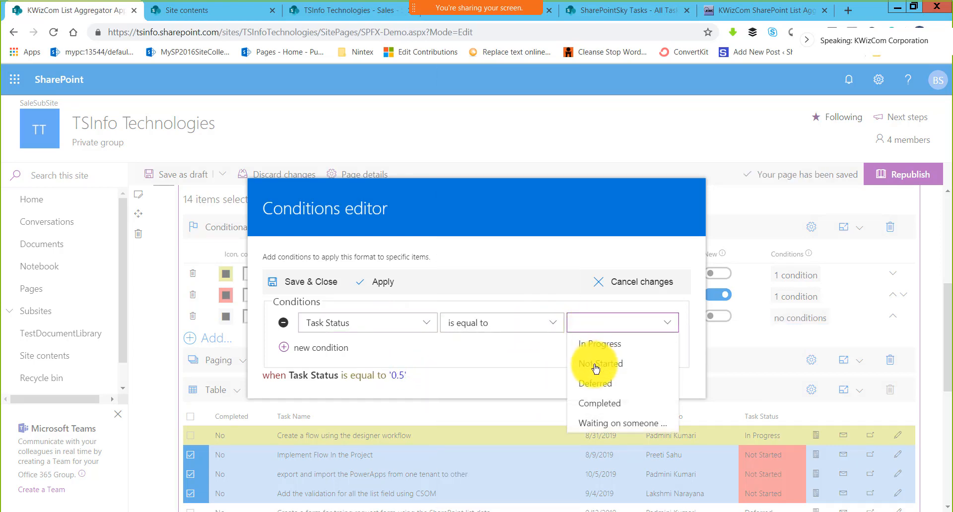
click(597, 404)
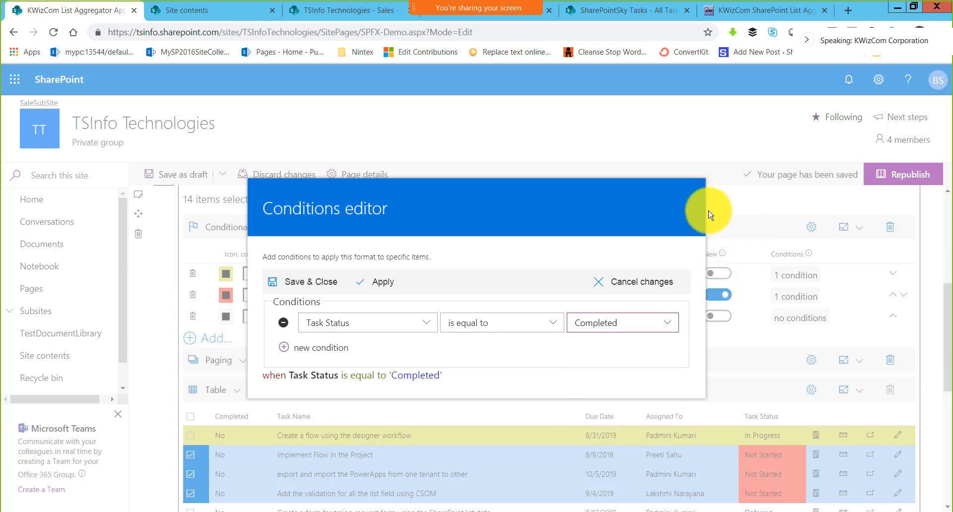
click(595, 282)
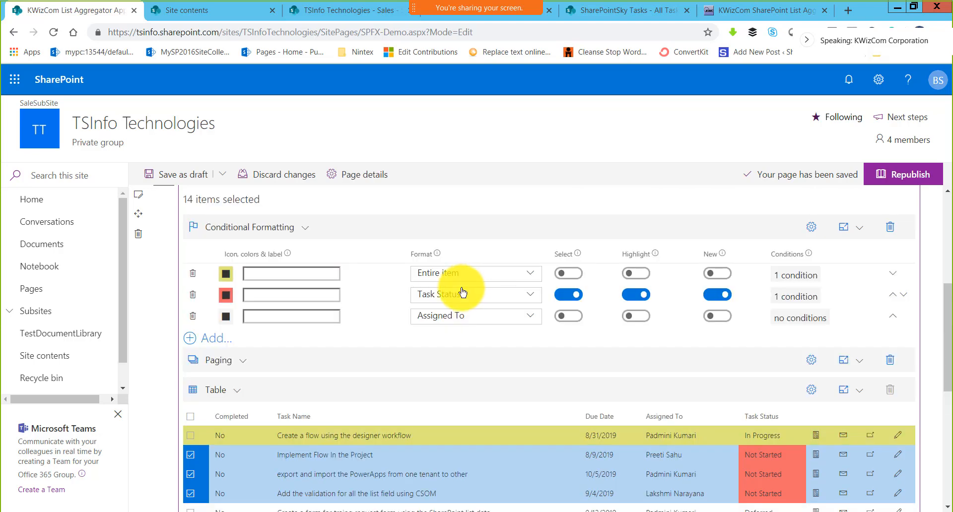
Step: Give the Assigned To rule the light green background color #8AEA6A and check the colored column in the table
click(227, 320)
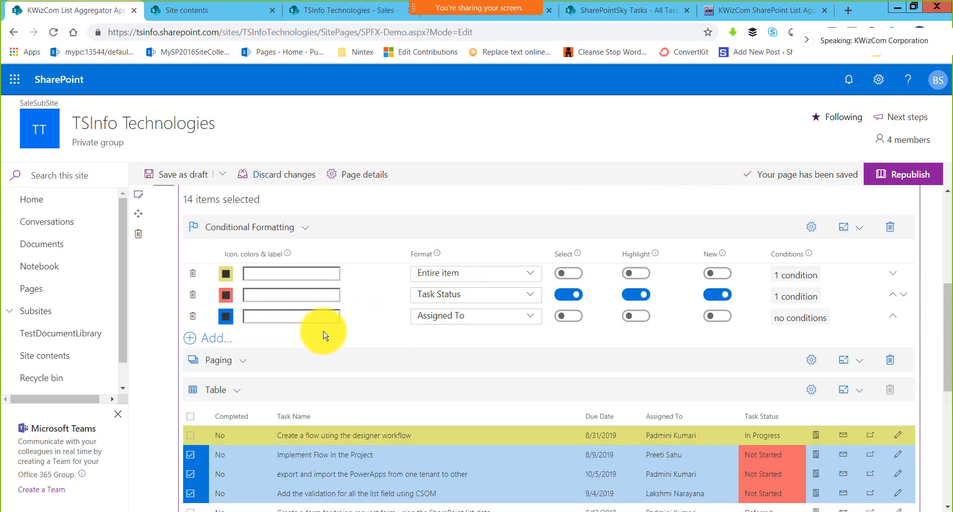
click(367, 329)
click(398, 410)
click(372, 391)
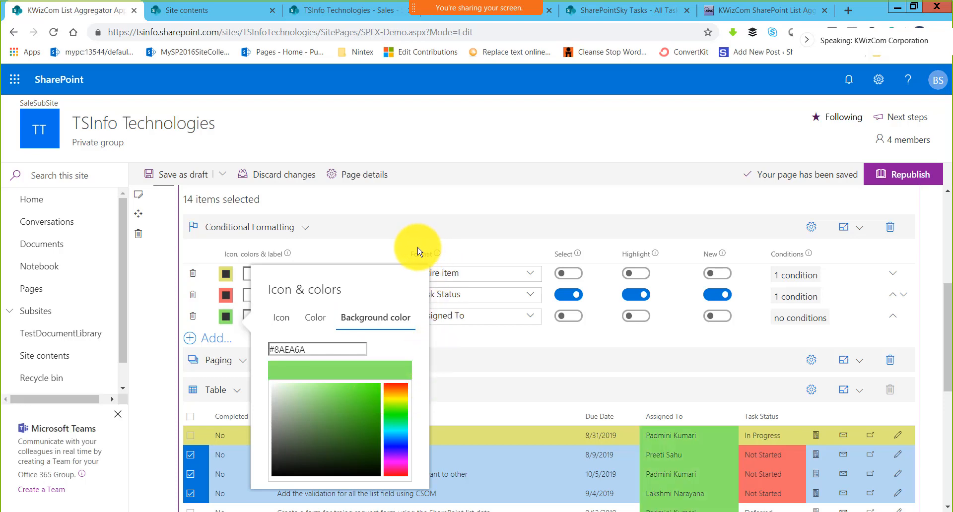
click(700, 361)
scroll(655, 429, down, 3)
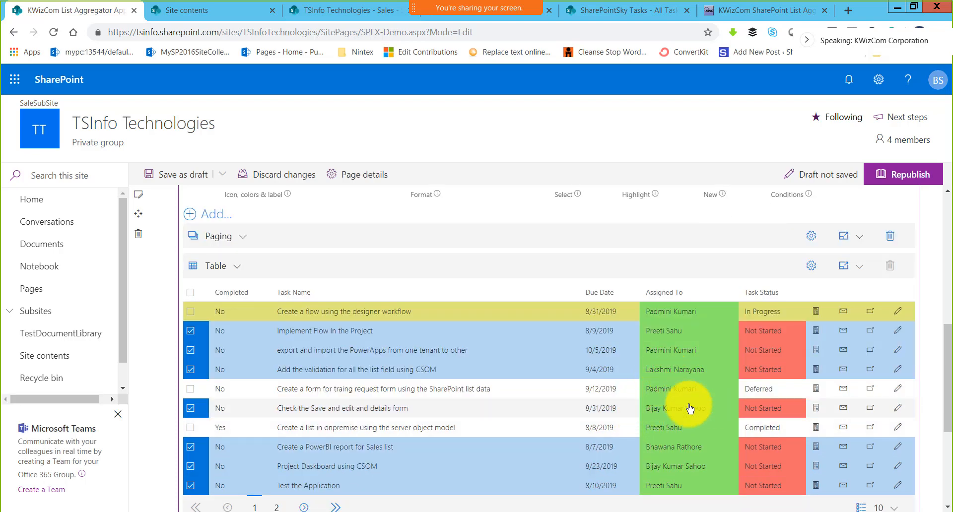
scroll(799, 327, up, 3)
Step: Apply the condition Task Status is equal to Completed to the green Assigned To rule and close the conditions editor
click(800, 380)
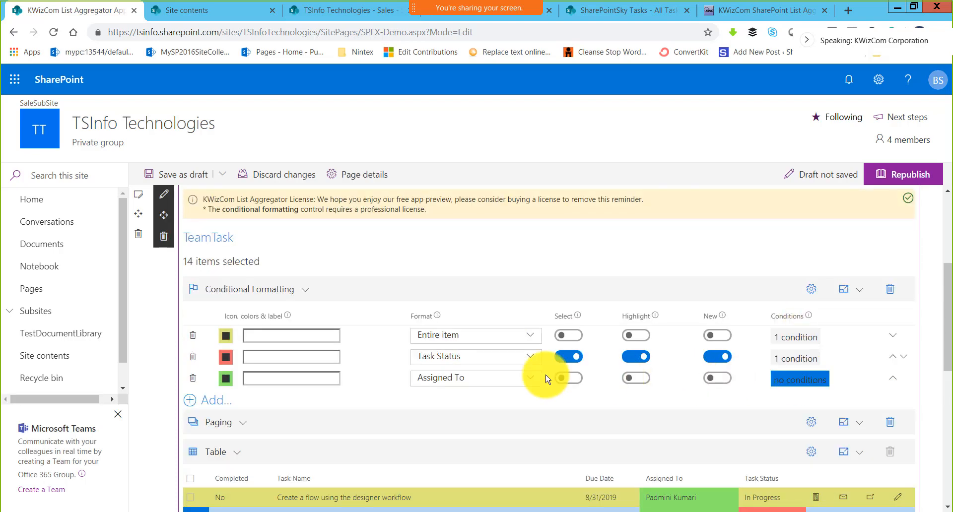
click(605, 325)
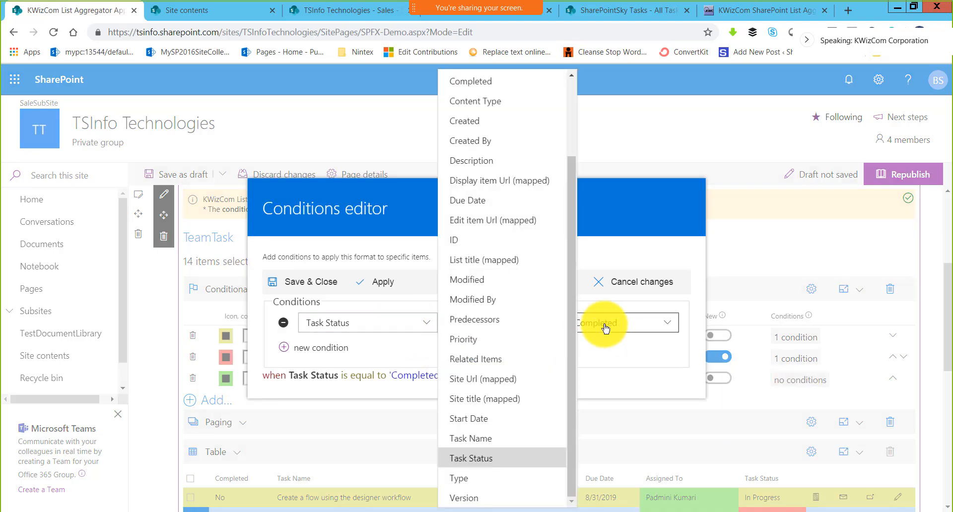
click(381, 292)
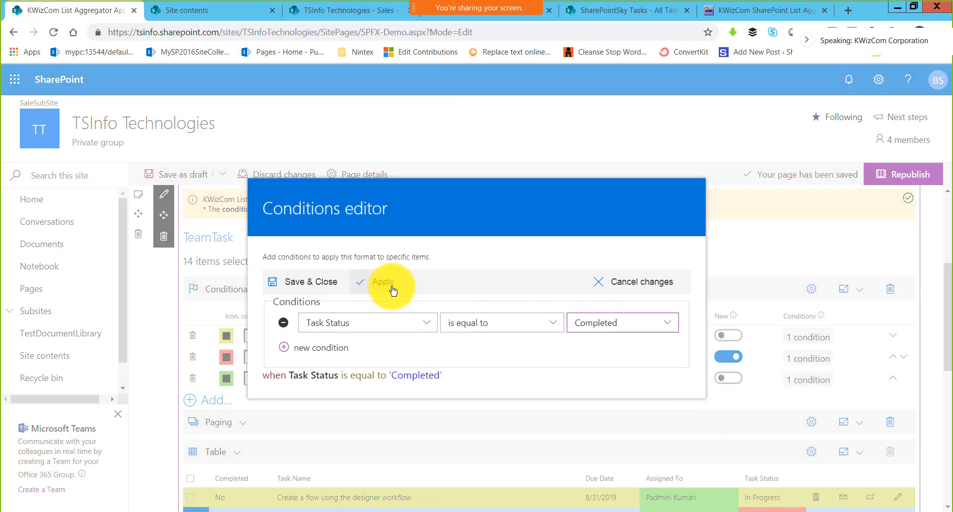
click(783, 412)
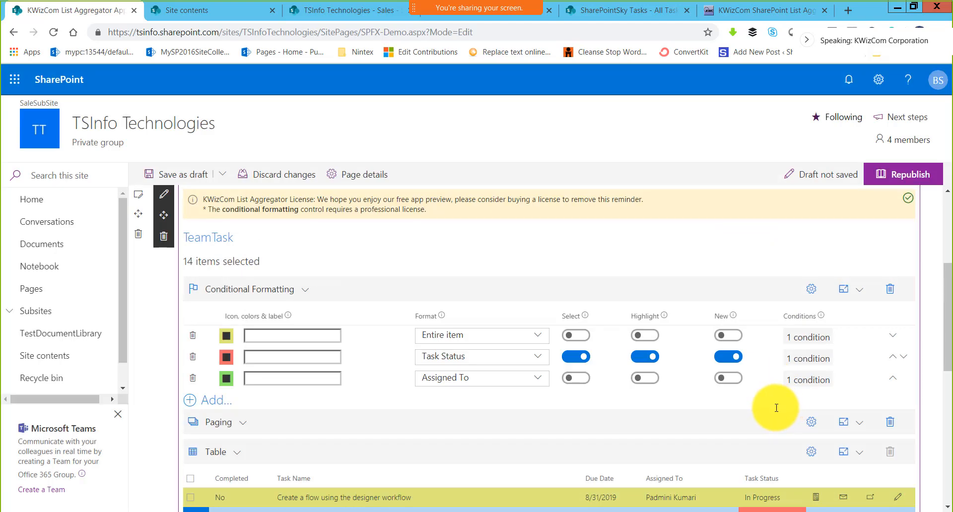
Step: Review the rule coloring on both pages of the TeamTask table and filter it to the green rule's items
scroll(655, 423, down, 4)
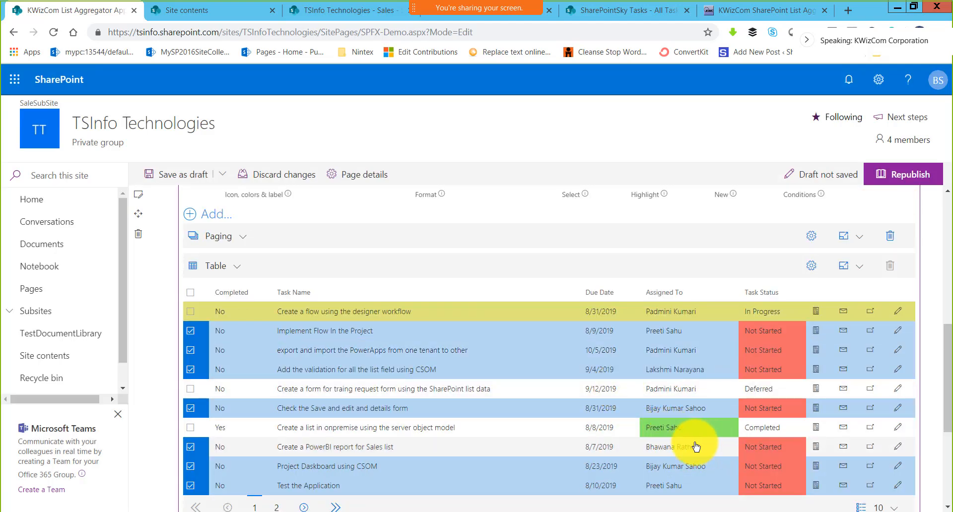
scroll(599, 339, down, 3)
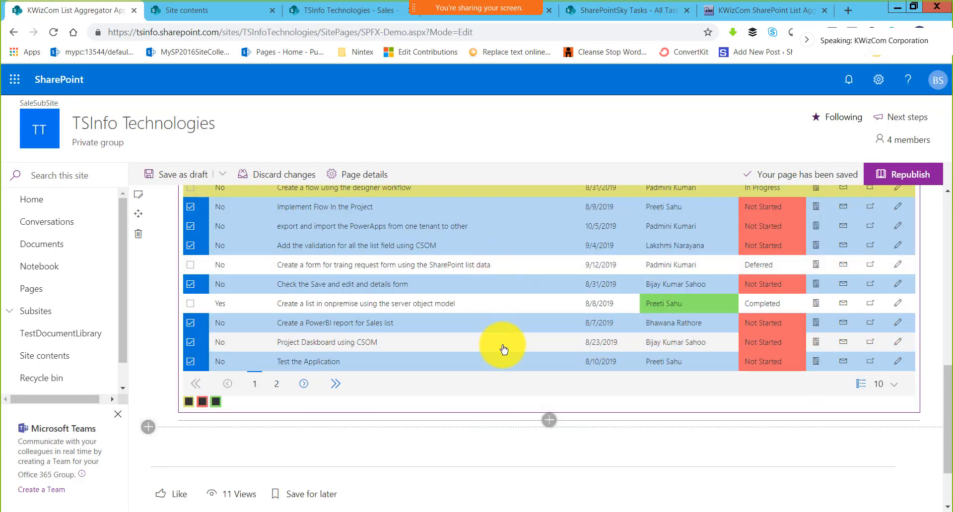
scroll(500, 346, up, 1)
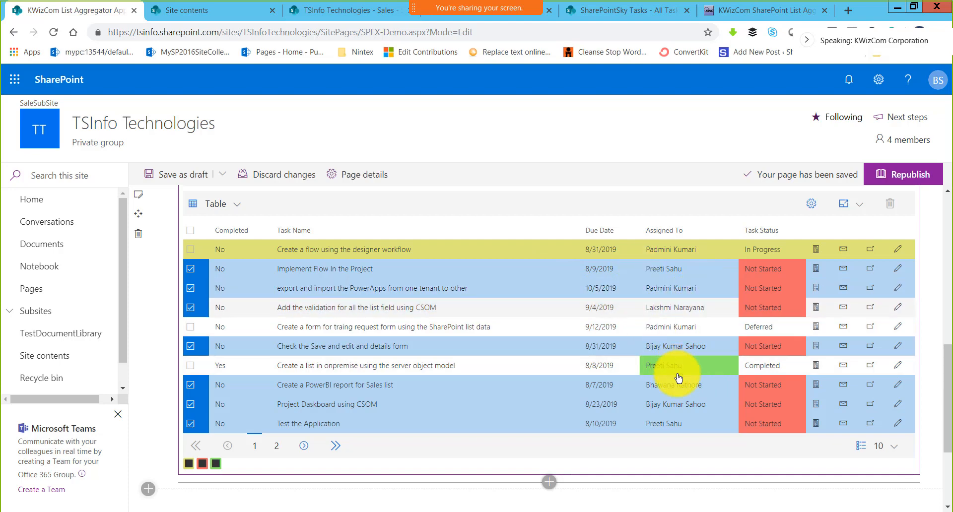
scroll(749, 361, up, 2)
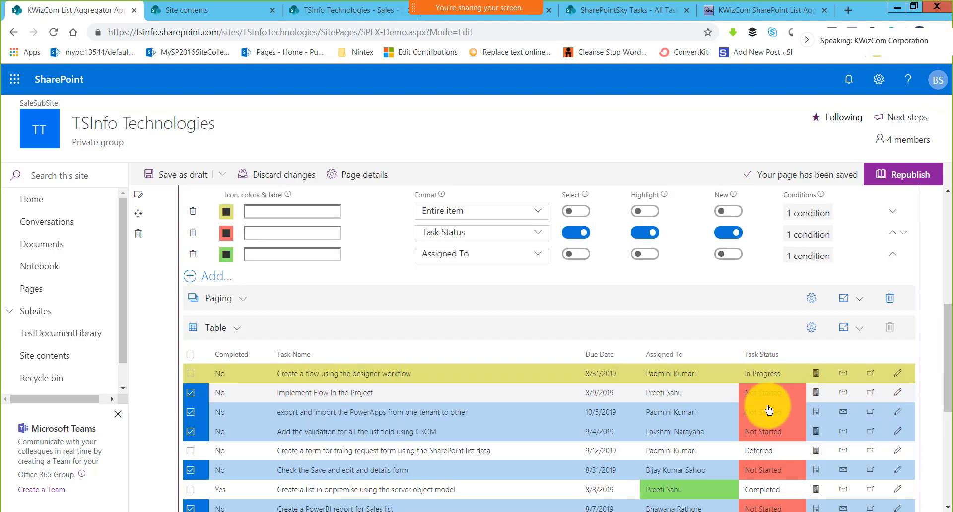
scroll(767, 410, down, 2)
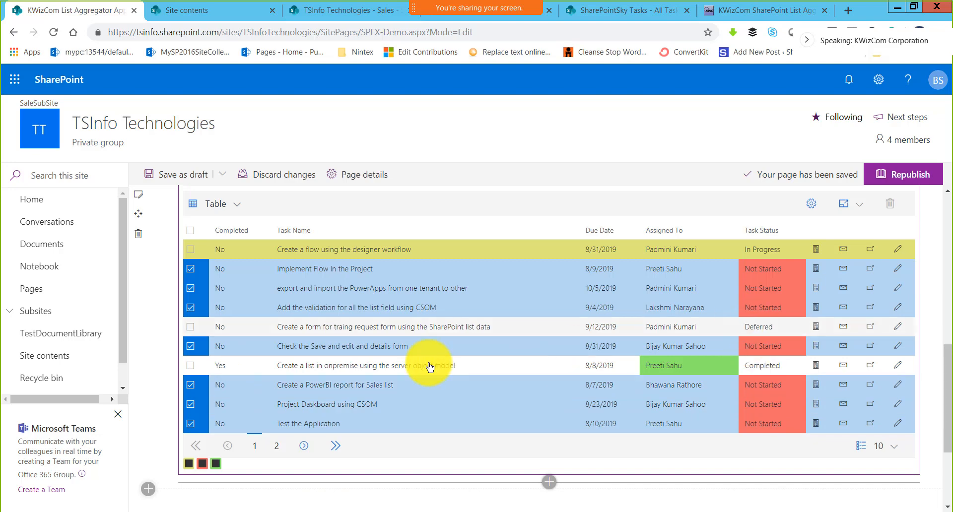
click(276, 444)
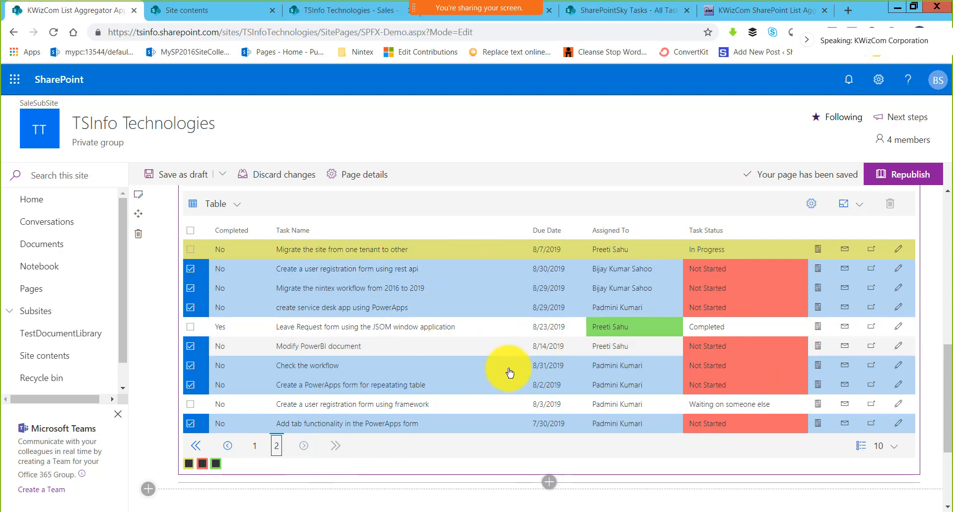
click(222, 467)
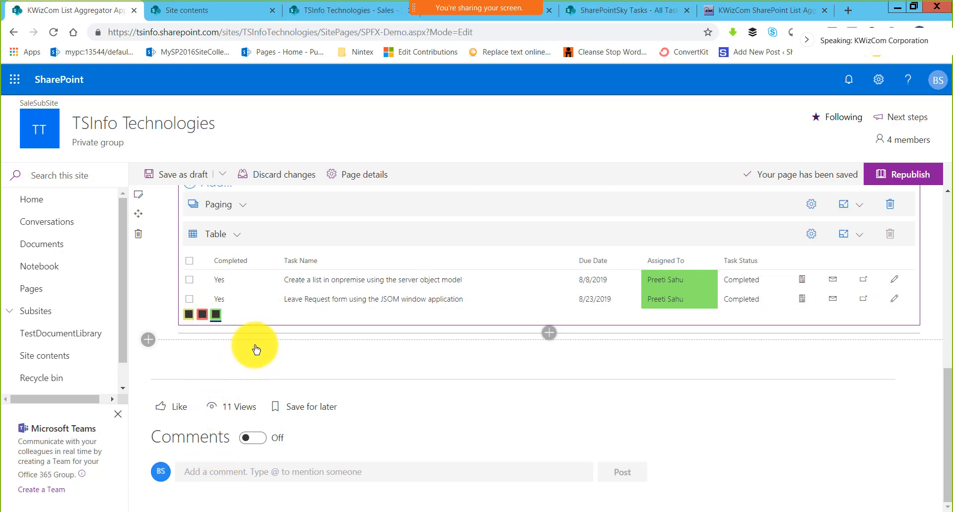
Step: Filter the TeamTask table to the yellow rule's items only, dropping the green rule's filter, and review the three conditional formatting rules
scroll(446, 268, up, 1)
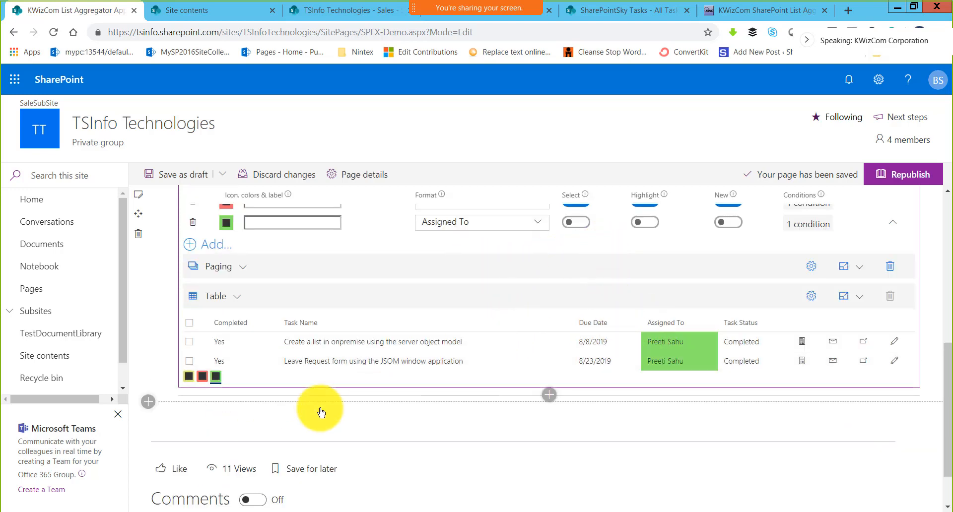
click(188, 381)
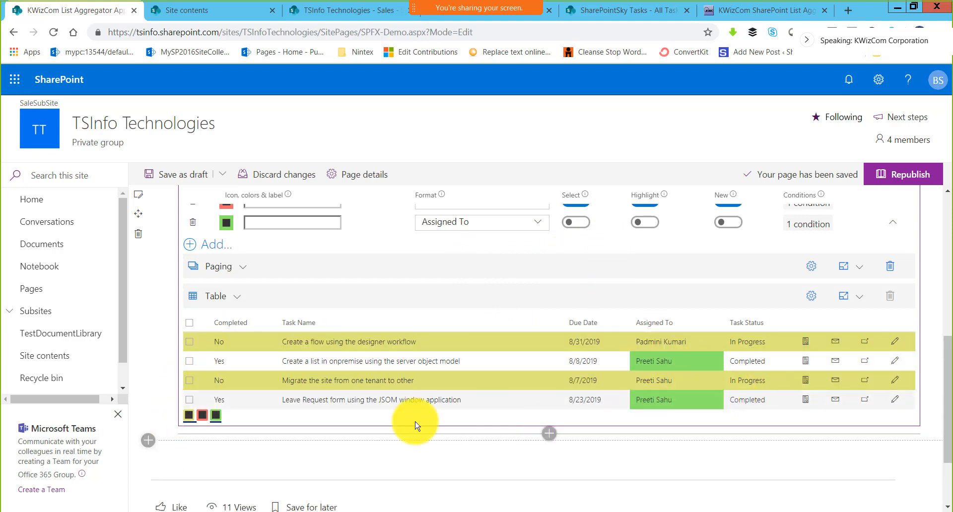
click(219, 423)
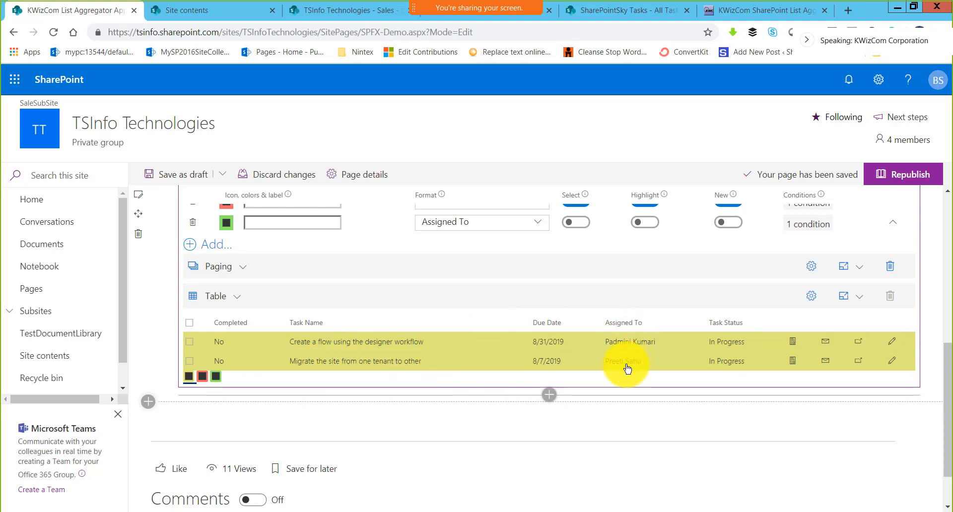
scroll(627, 369, up, 3)
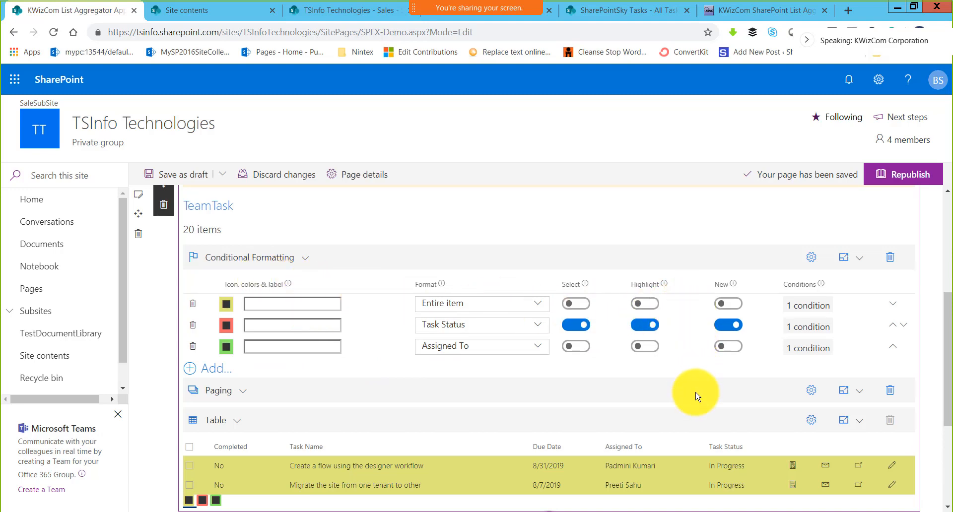
scroll(695, 398, down, 3)
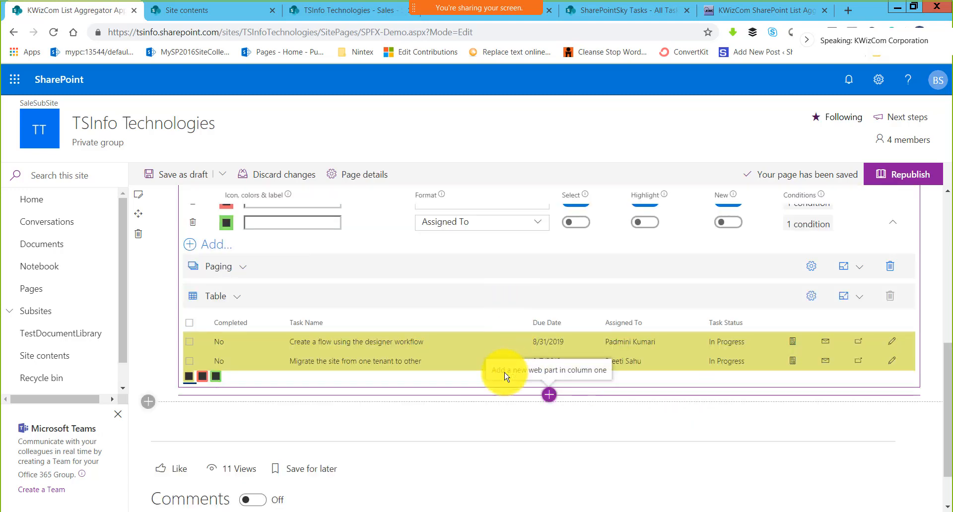
scroll(480, 360, up, 4)
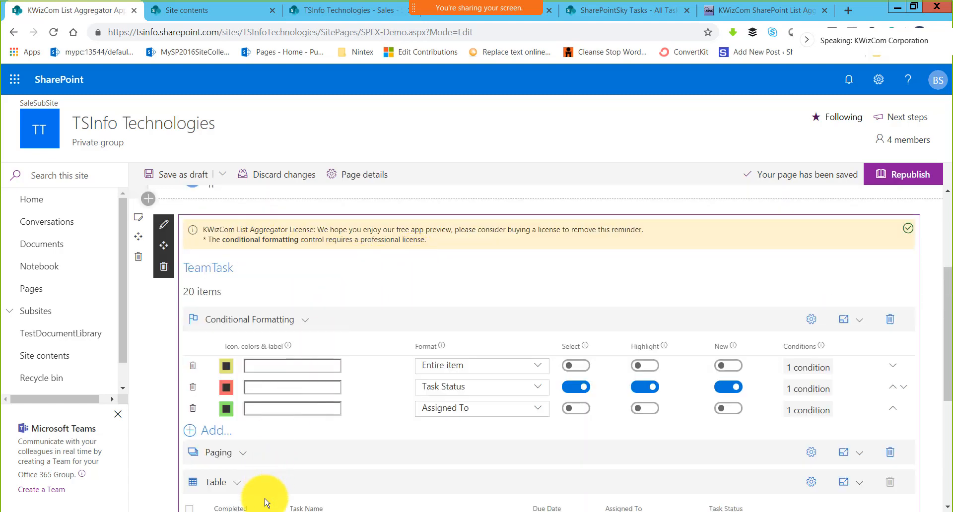
Step: Switch to the PowerPoint slide show and advance from slide 9 through Group By, Paging Settings, Tabs and Conditional Formatting to slide 15
click(266, 511)
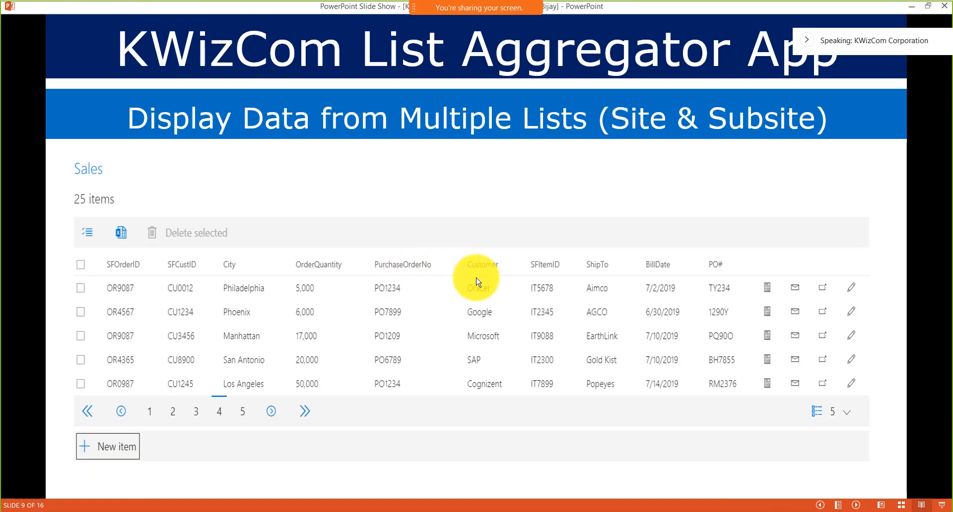
key(Right)
key(Right)
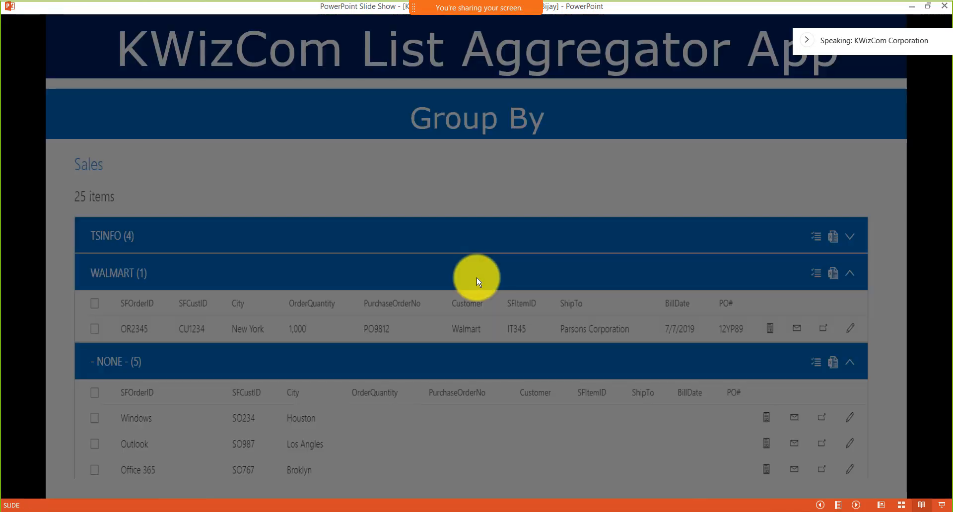
key(Right)
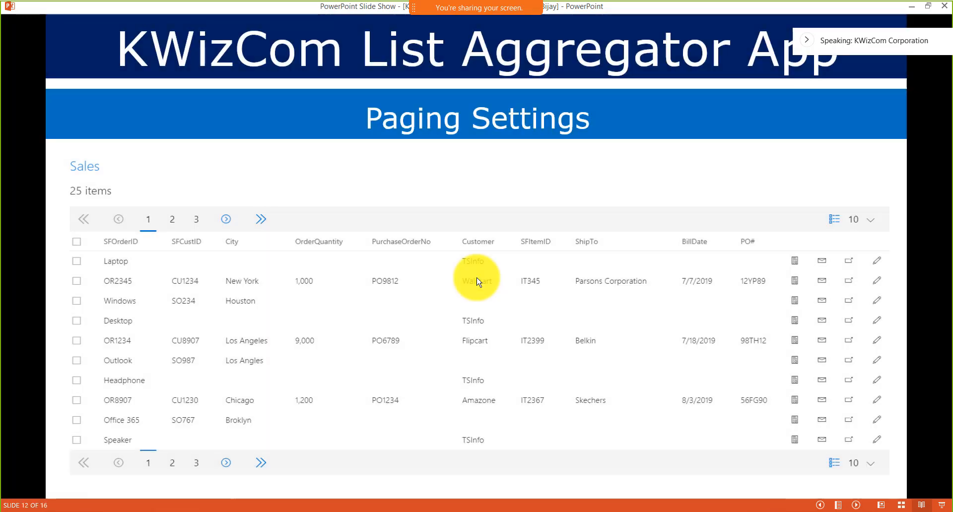
key(Right)
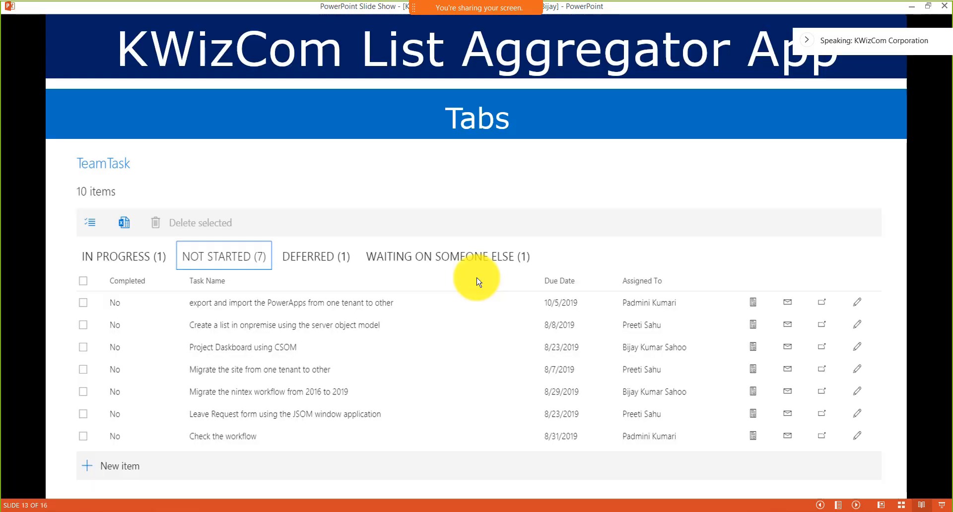
click(476, 278)
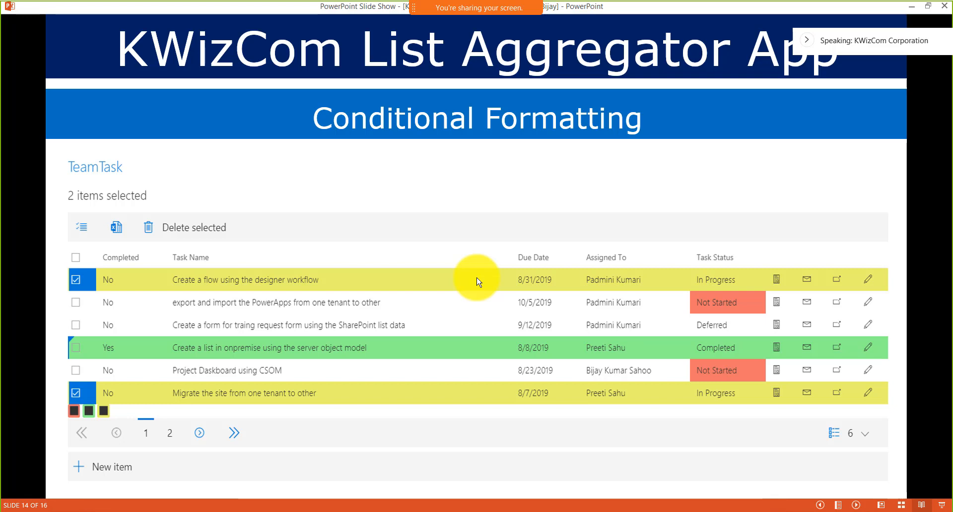
key(Right)
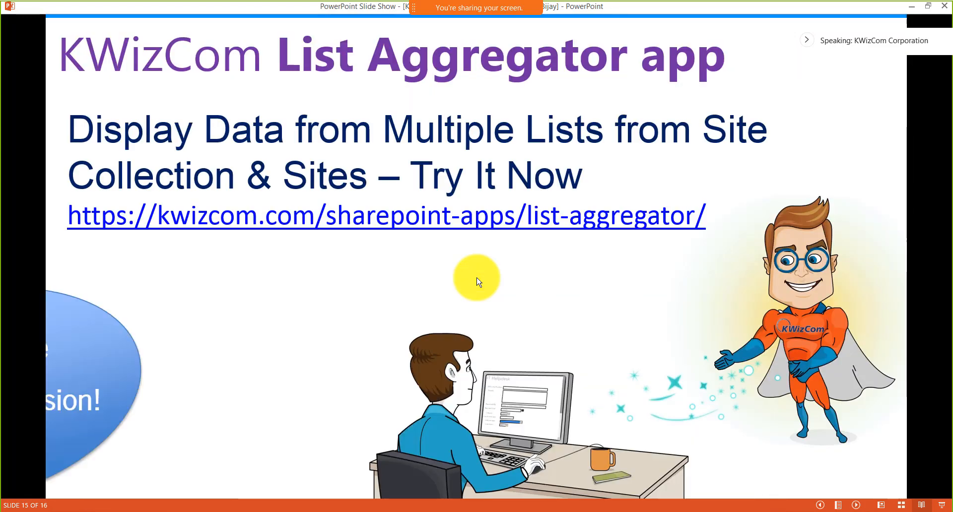